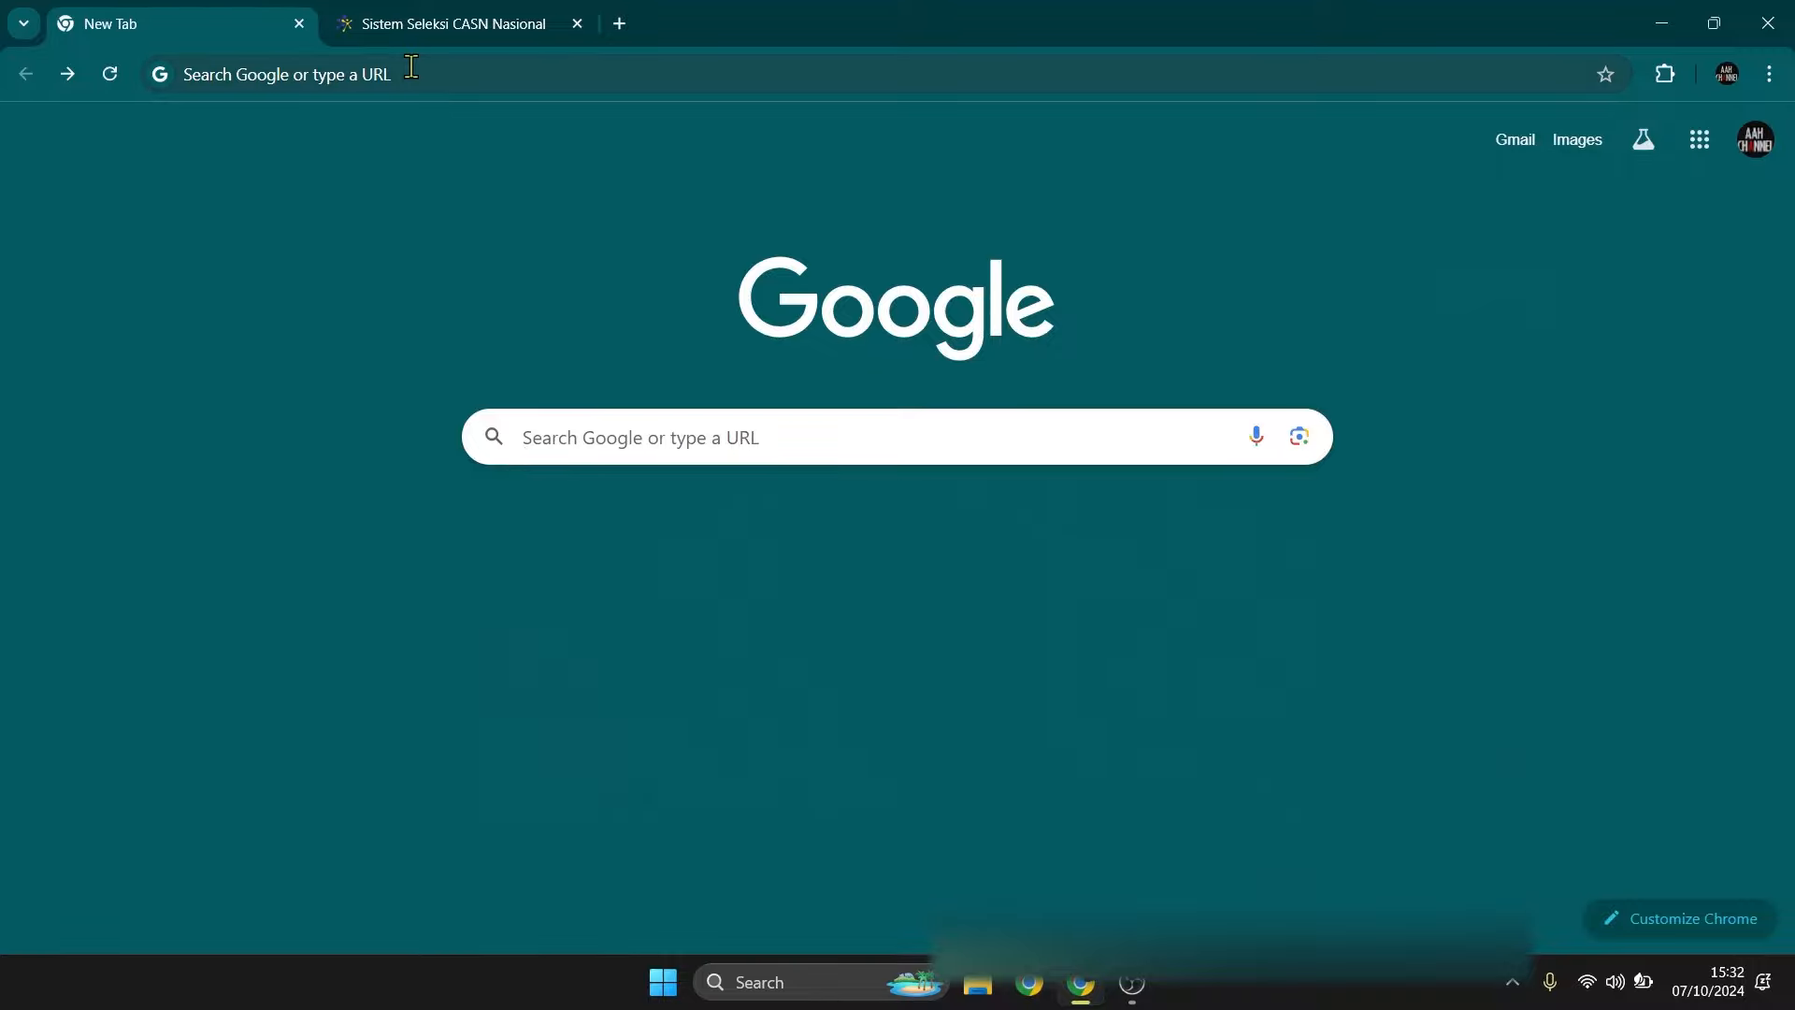
Step: Load the sscasn.bkn.go.id website in the blank browser tab
{"action": "left_click", "coordinate": [411, 67]}
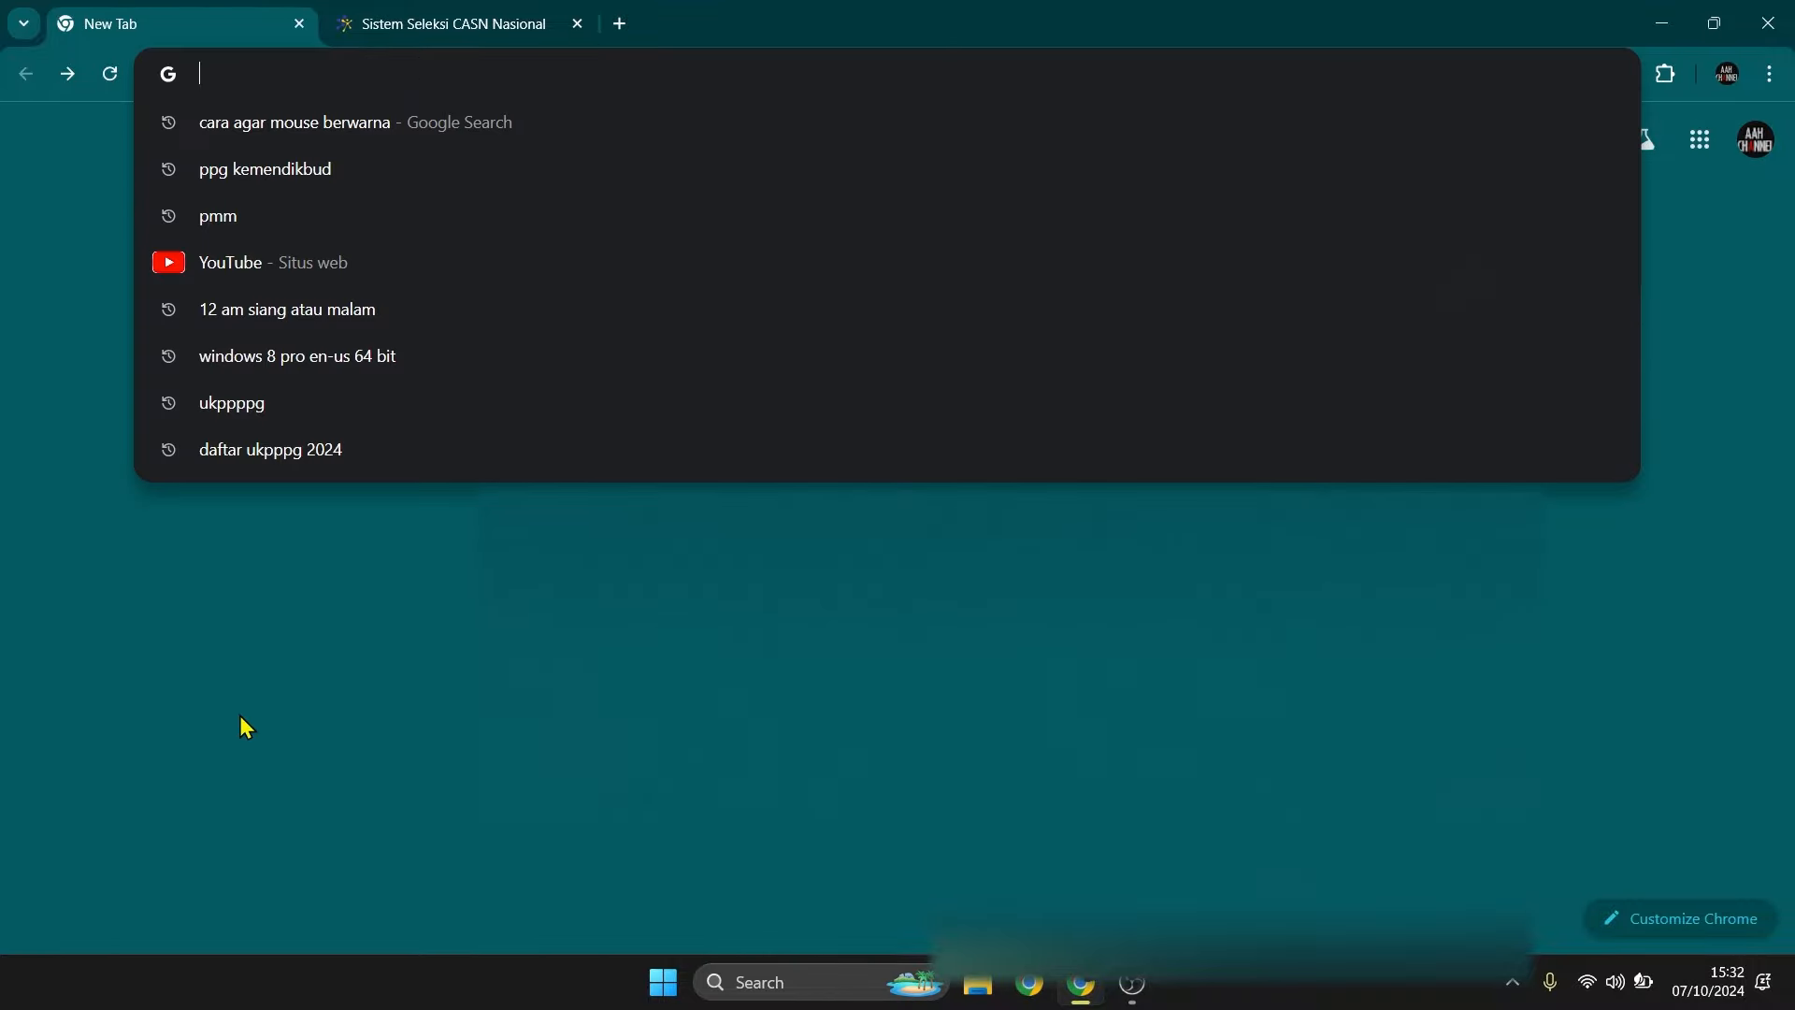
{"action": "type", "text": "ssc"}
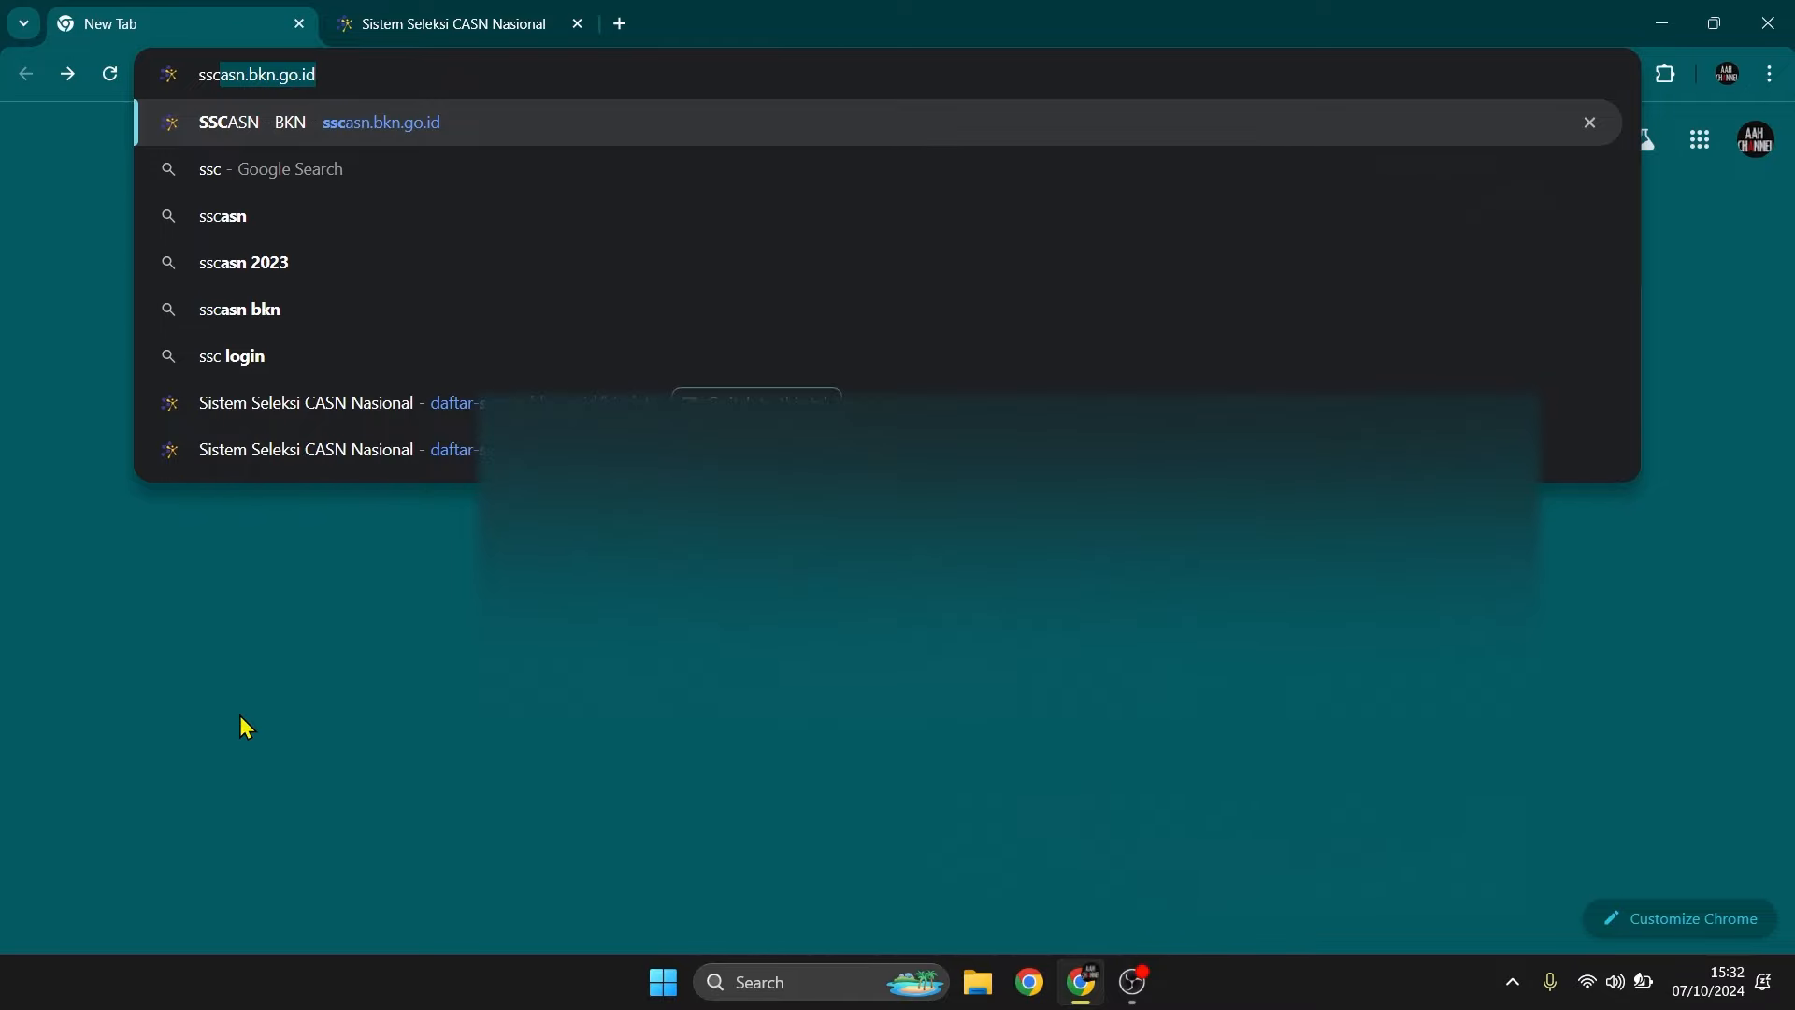
{"action": "key", "text": "Return"}
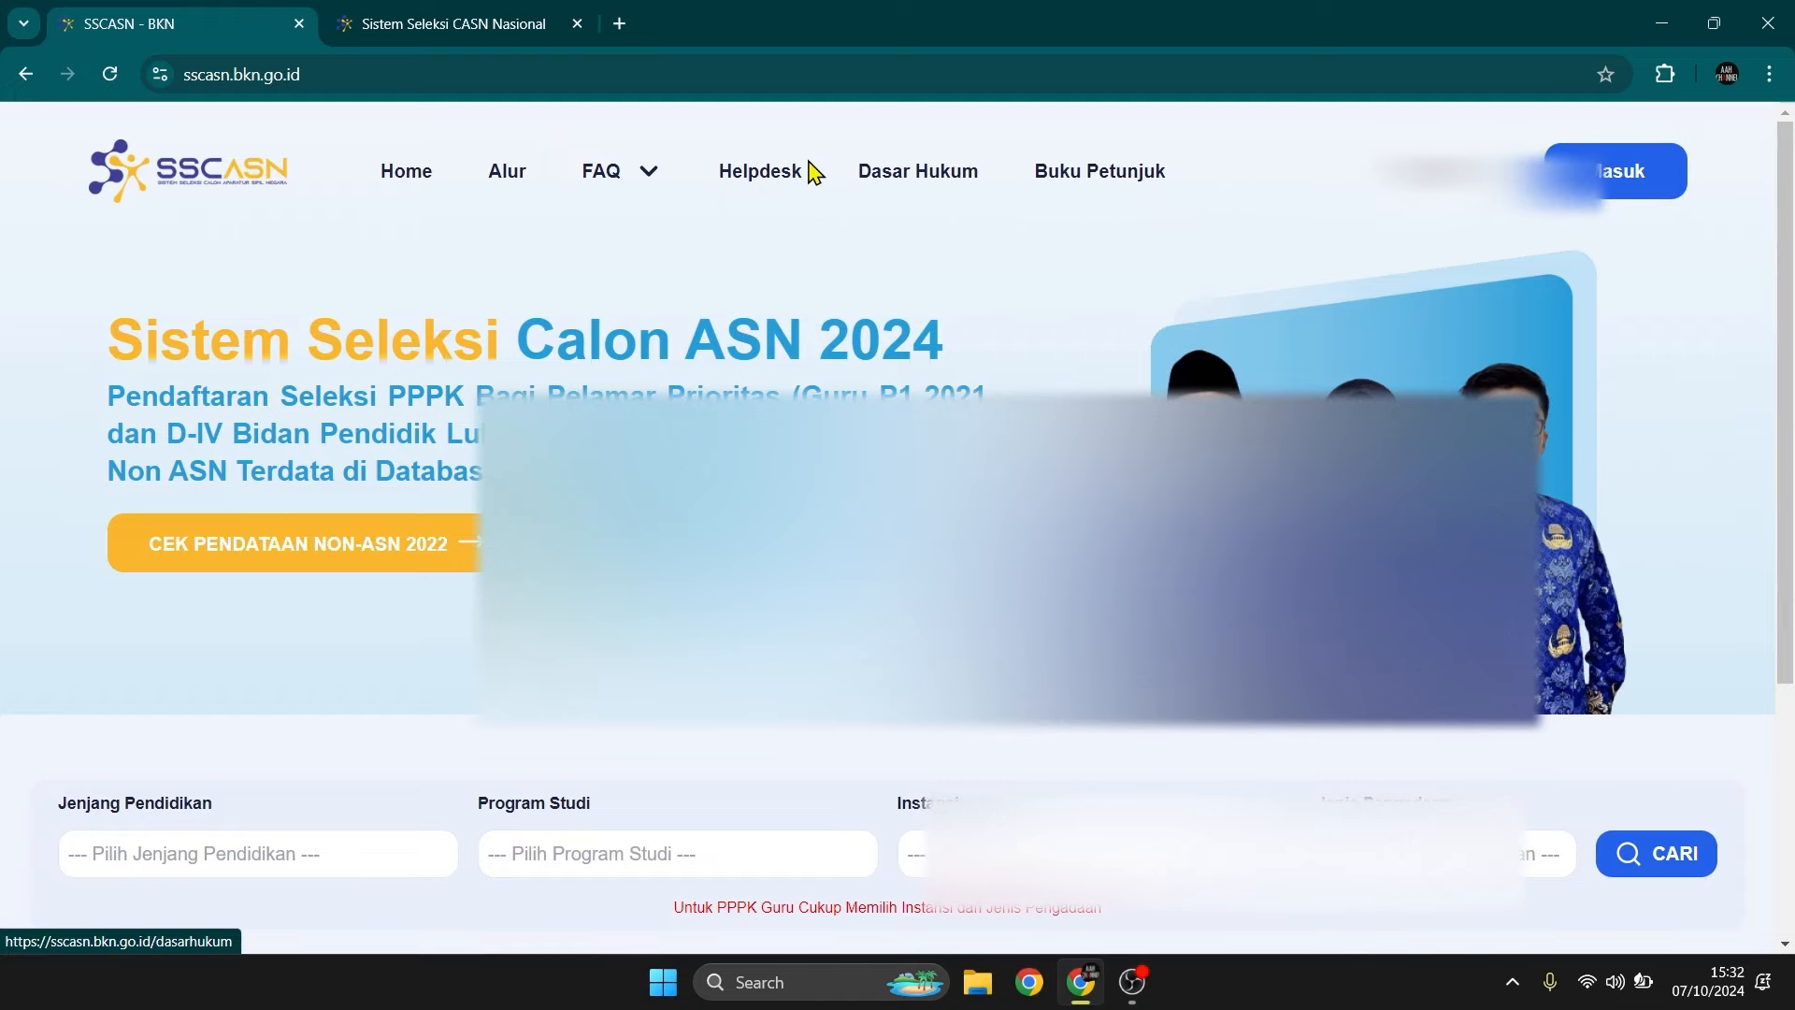
Step: Switch to the open SSCASN biodata form and review the diploma name, front title and gender fields
{"action": "left_click", "coordinate": [432, 12]}
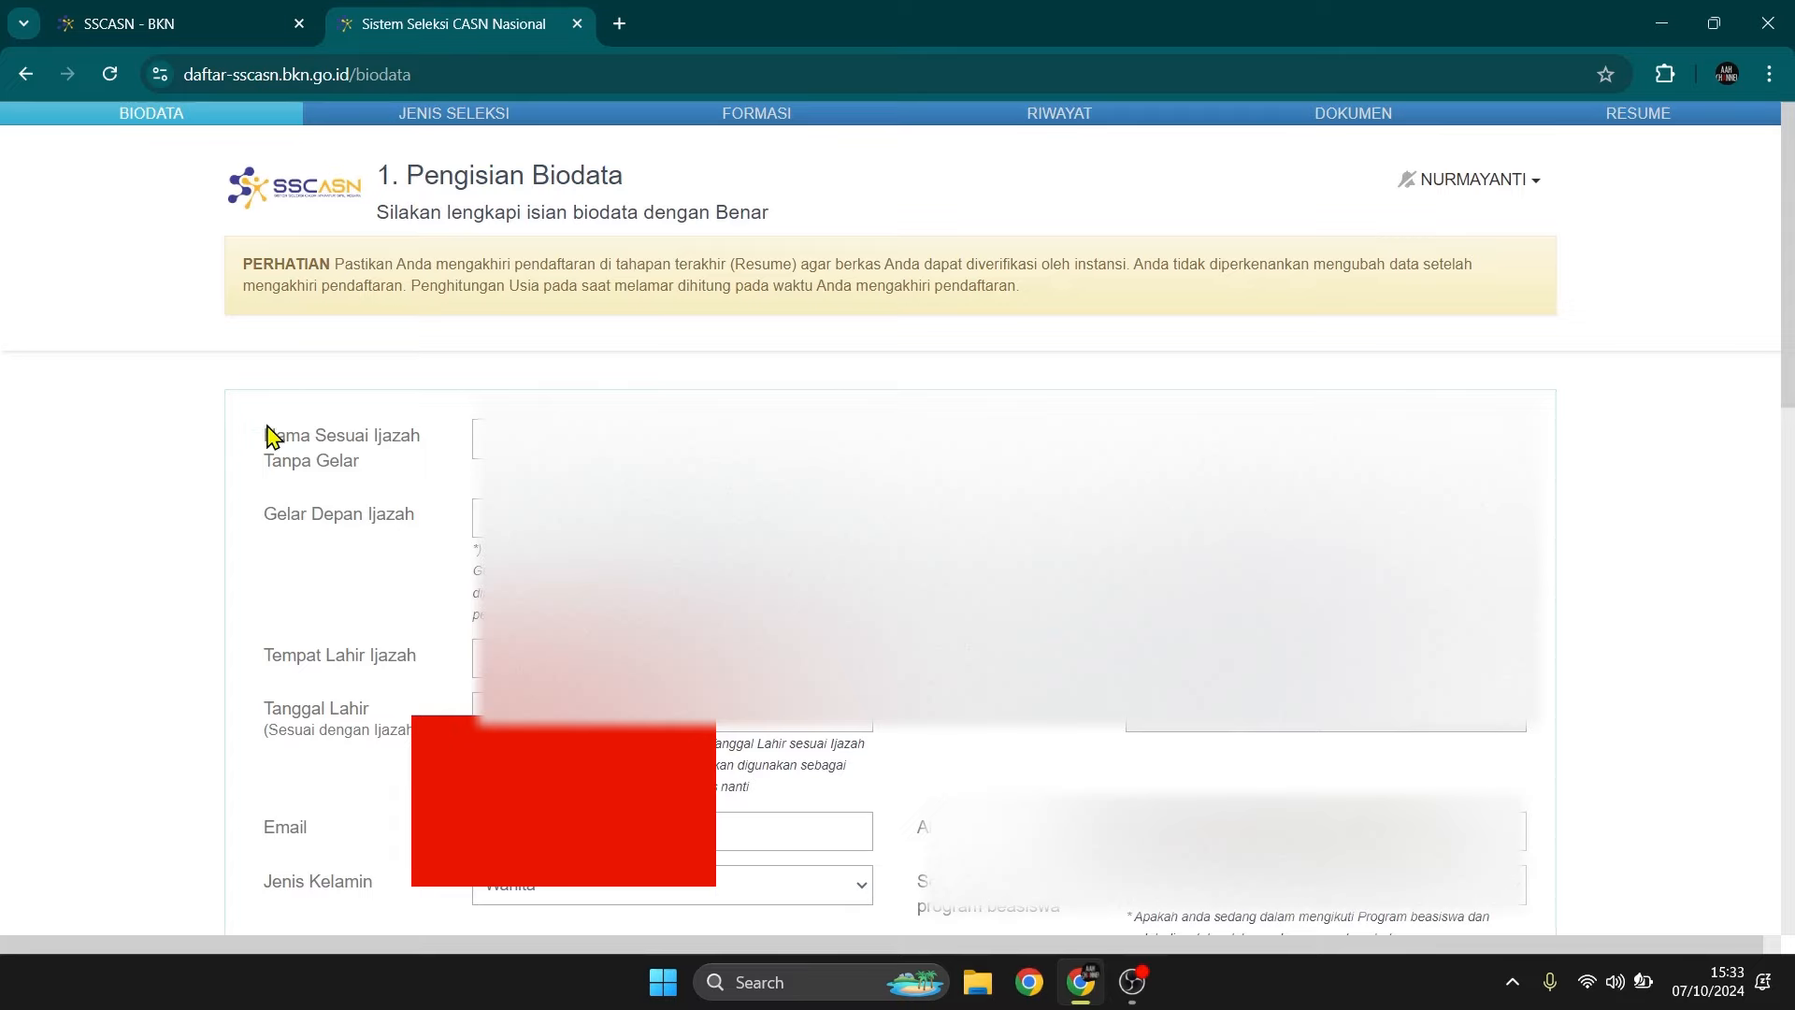
{"action": "left_click_drag", "start_coordinate": [268, 439], "coordinate": [425, 459]}
{"action": "left_click", "coordinate": [335, 463]}
{"action": "left_click_drag", "start_coordinate": [262, 514], "coordinate": [409, 514]}
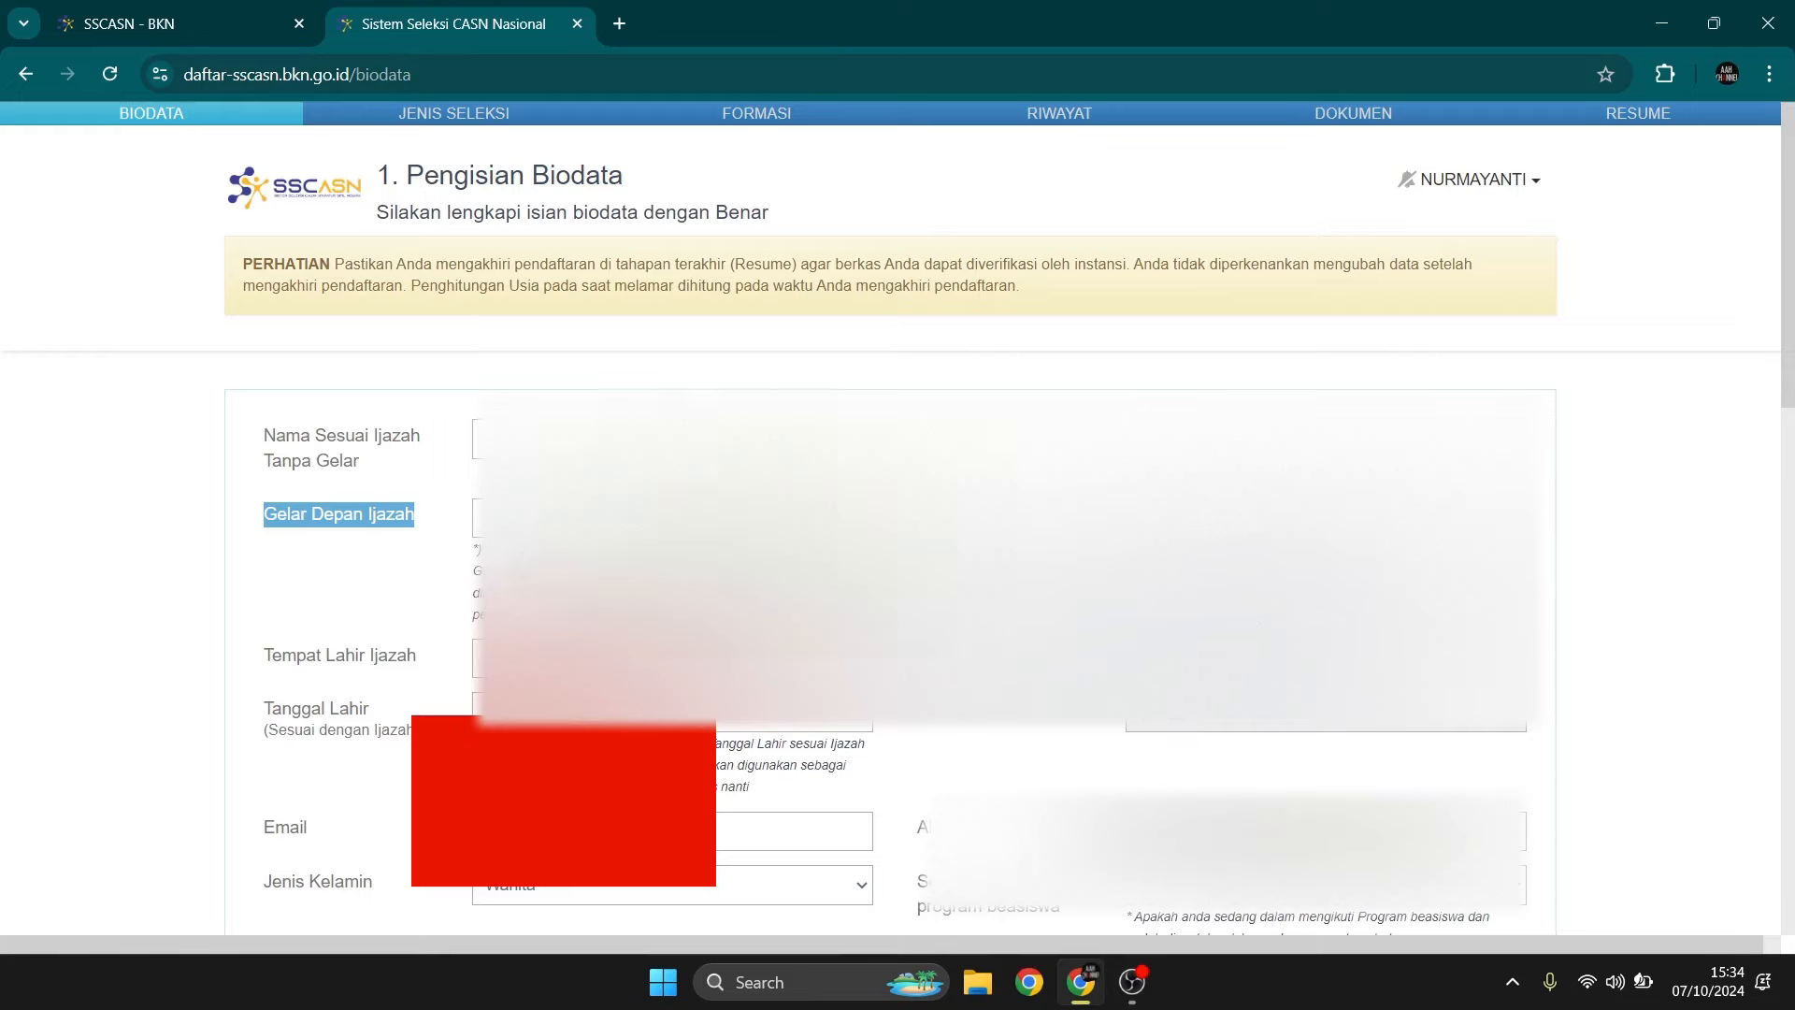
{"action": "left_click", "coordinate": [580, 523]}
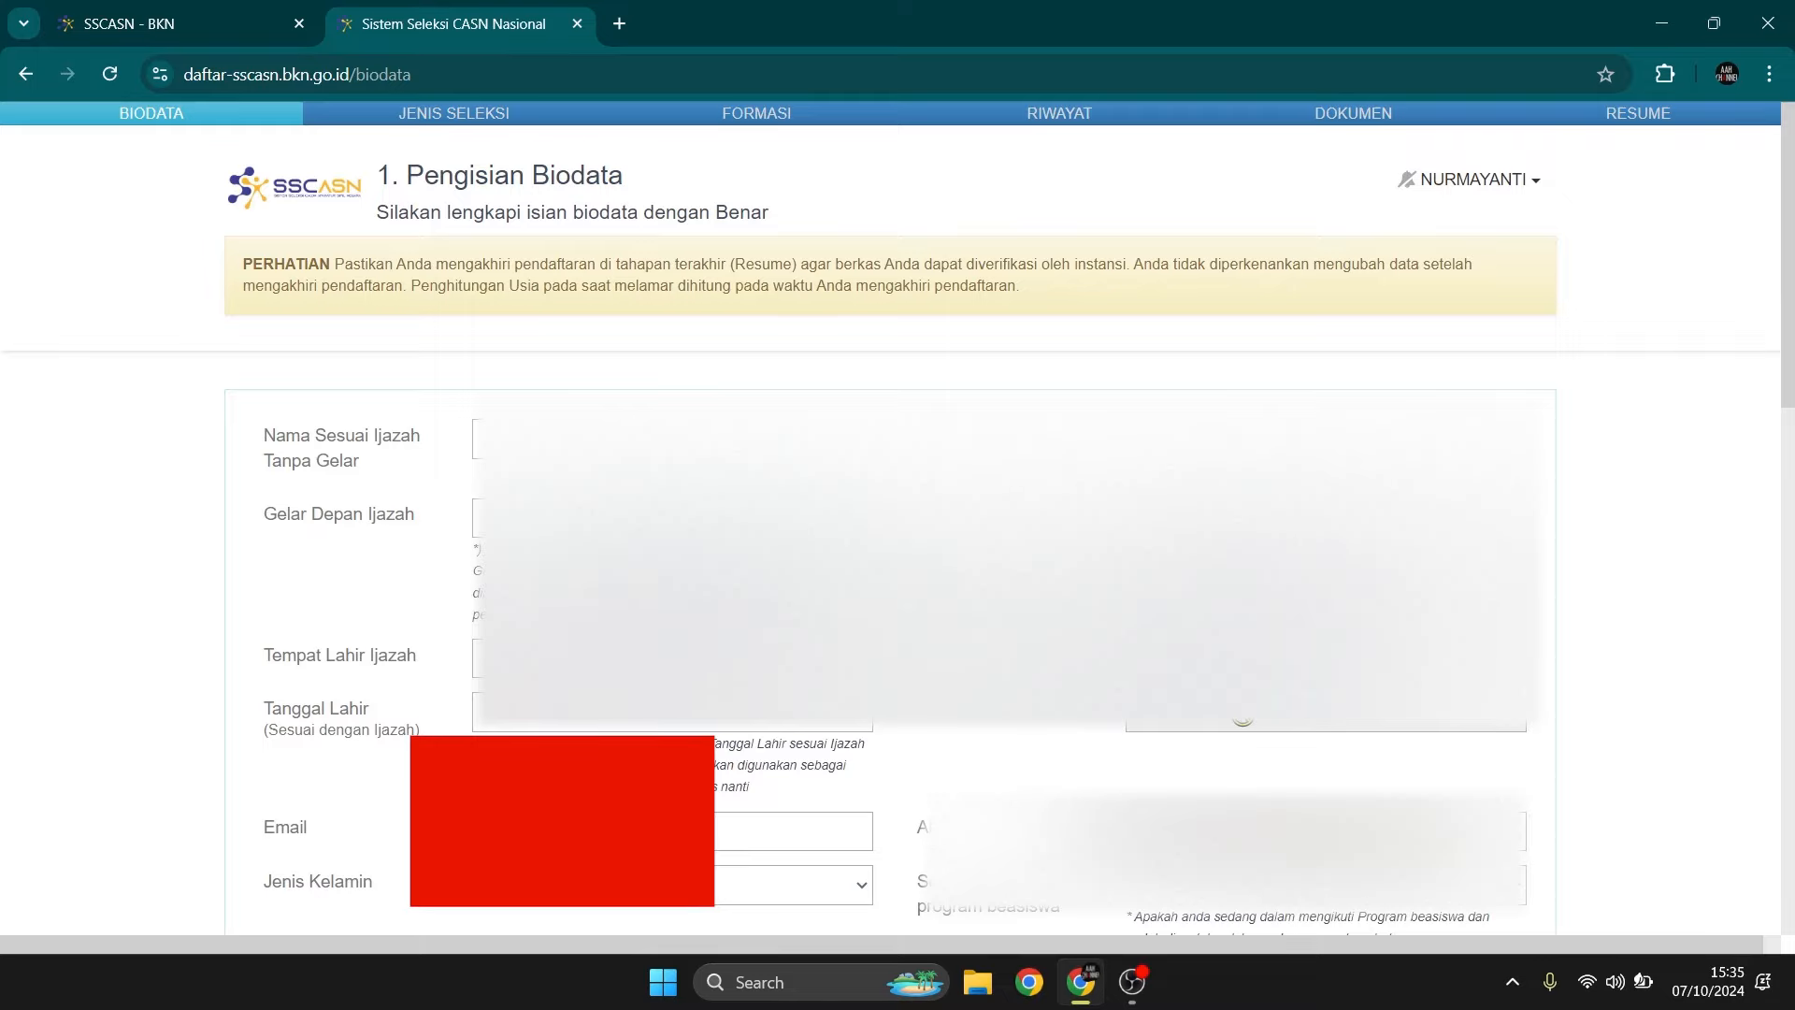
{"action": "scroll", "coordinate": [341, 773], "scroll_direction": "down", "scroll_amount": 1}
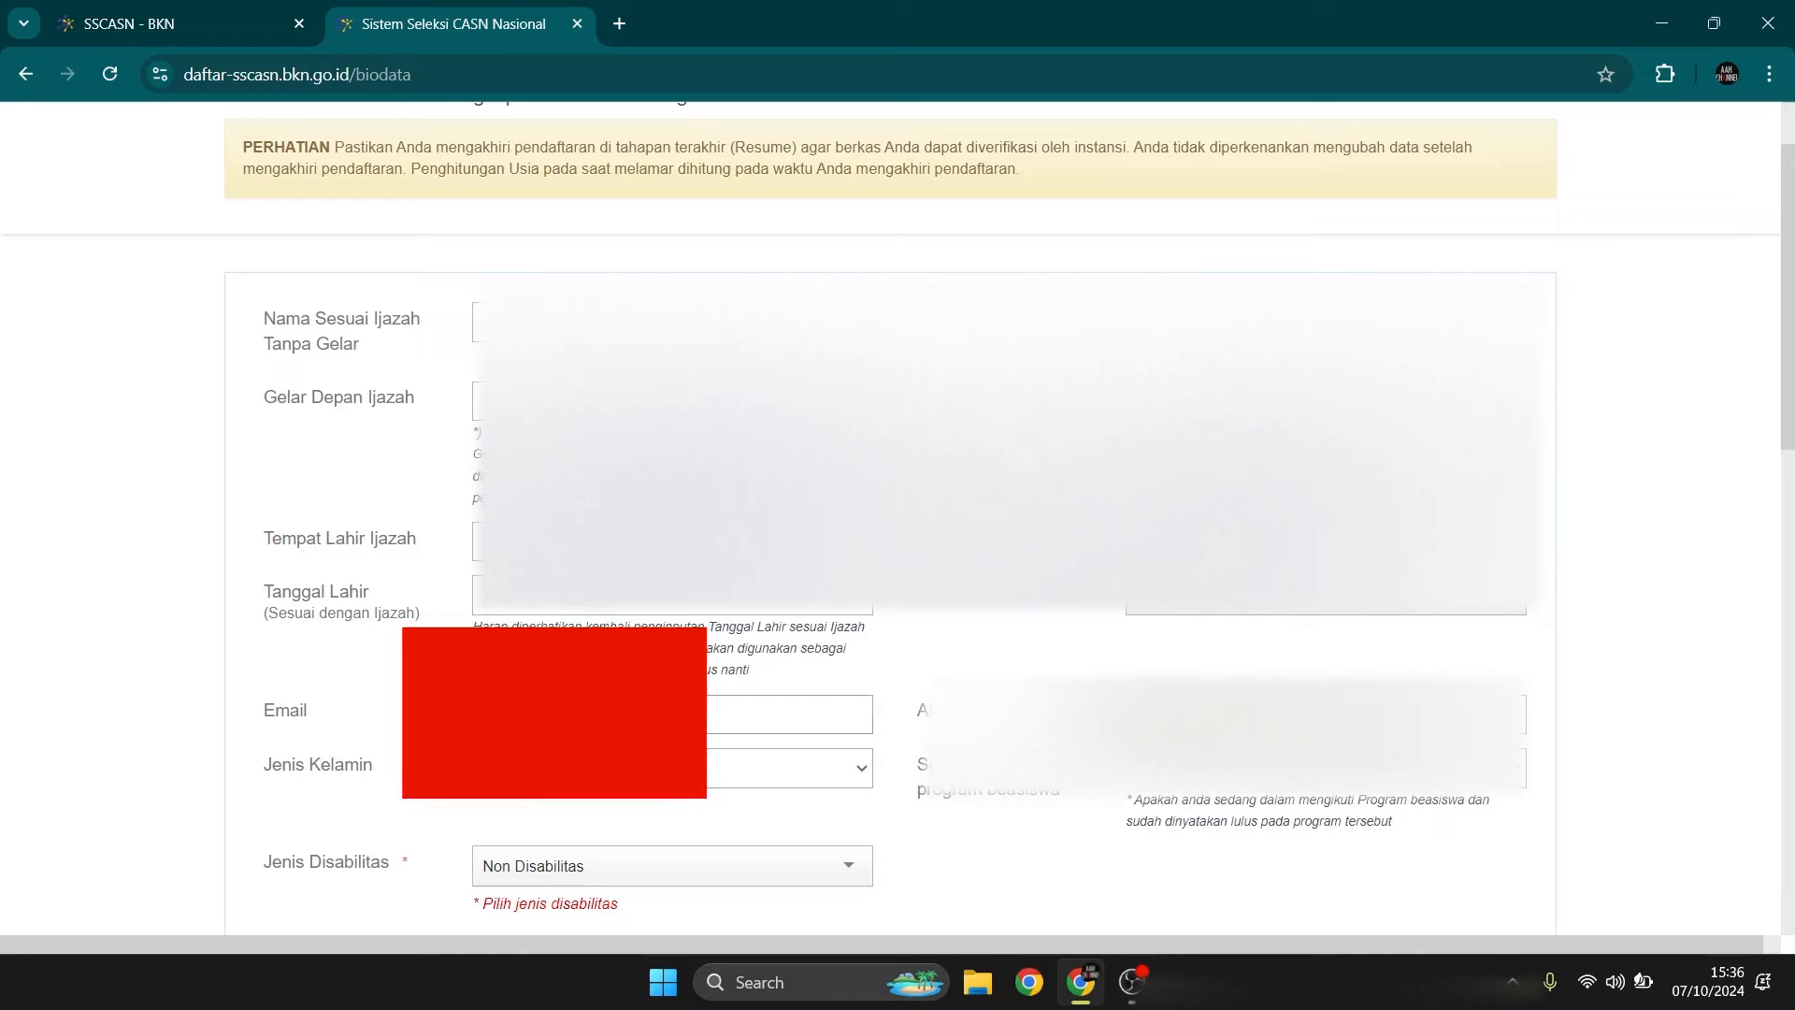
{"action": "left_click", "coordinate": [580, 768]}
{"action": "left_click", "coordinate": [580, 768]}
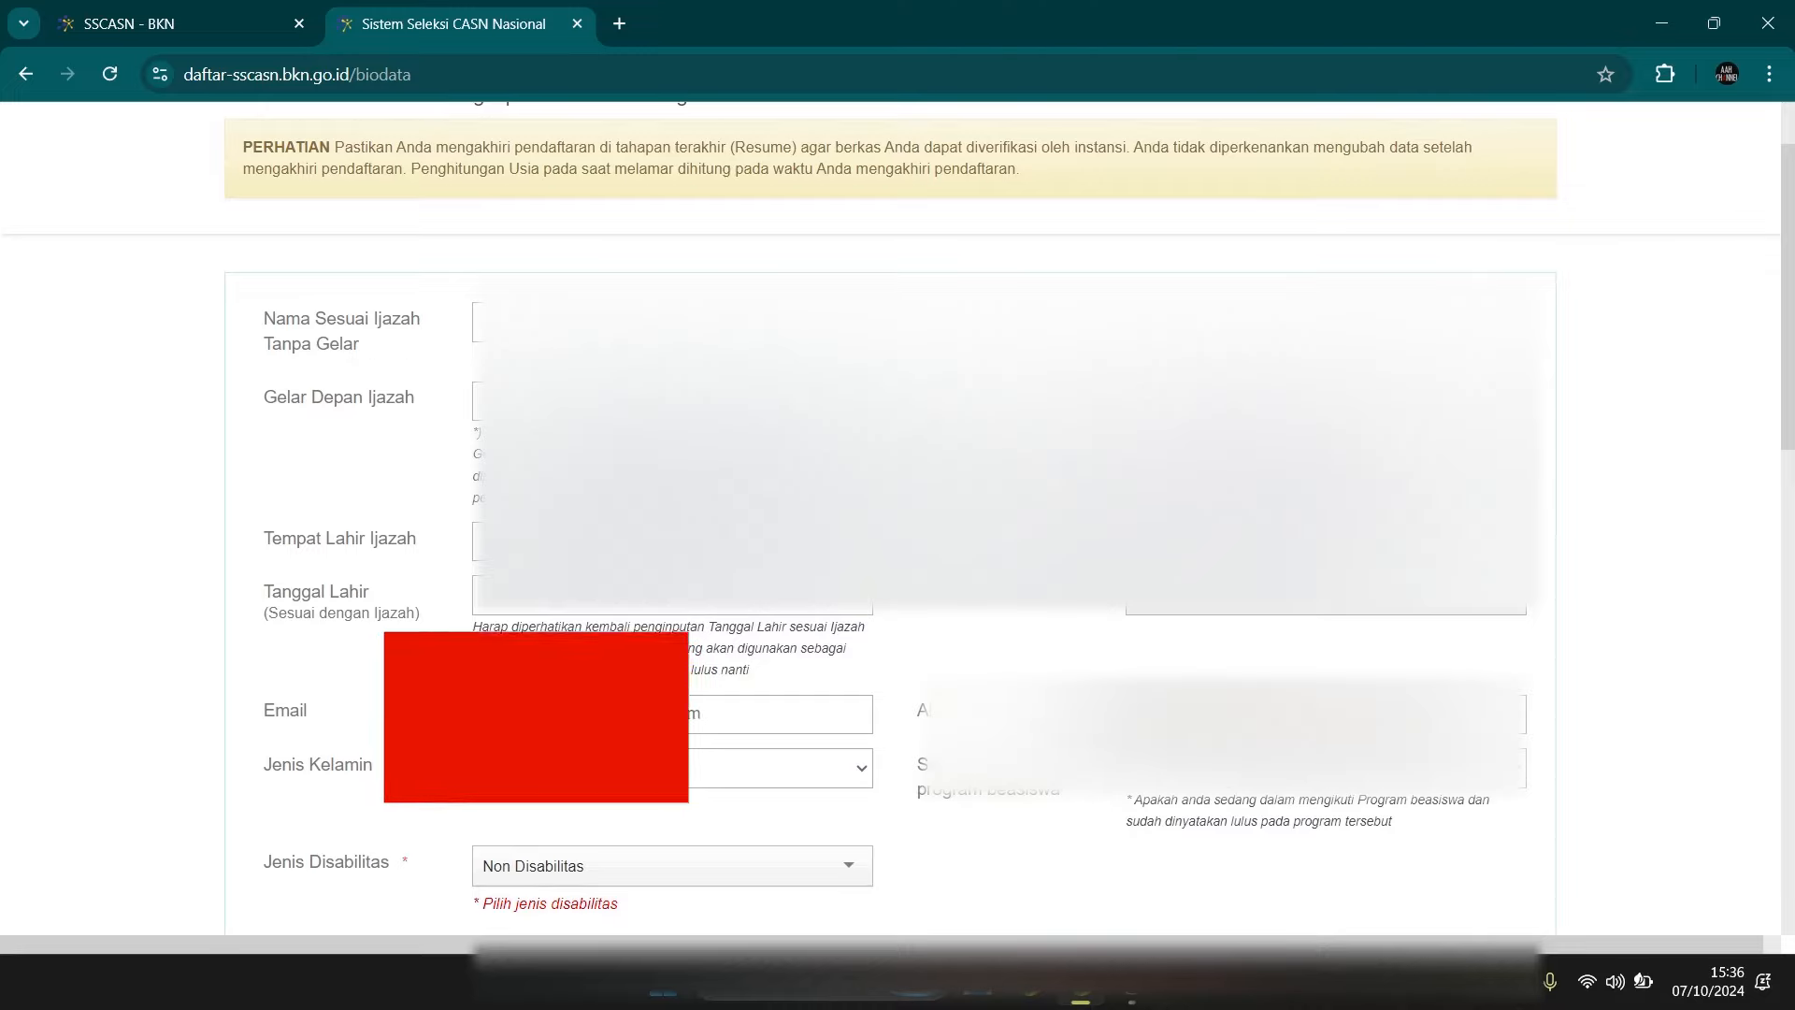
{"action": "scroll", "coordinate": [321, 737], "scroll_direction": "down", "scroll_amount": 1}
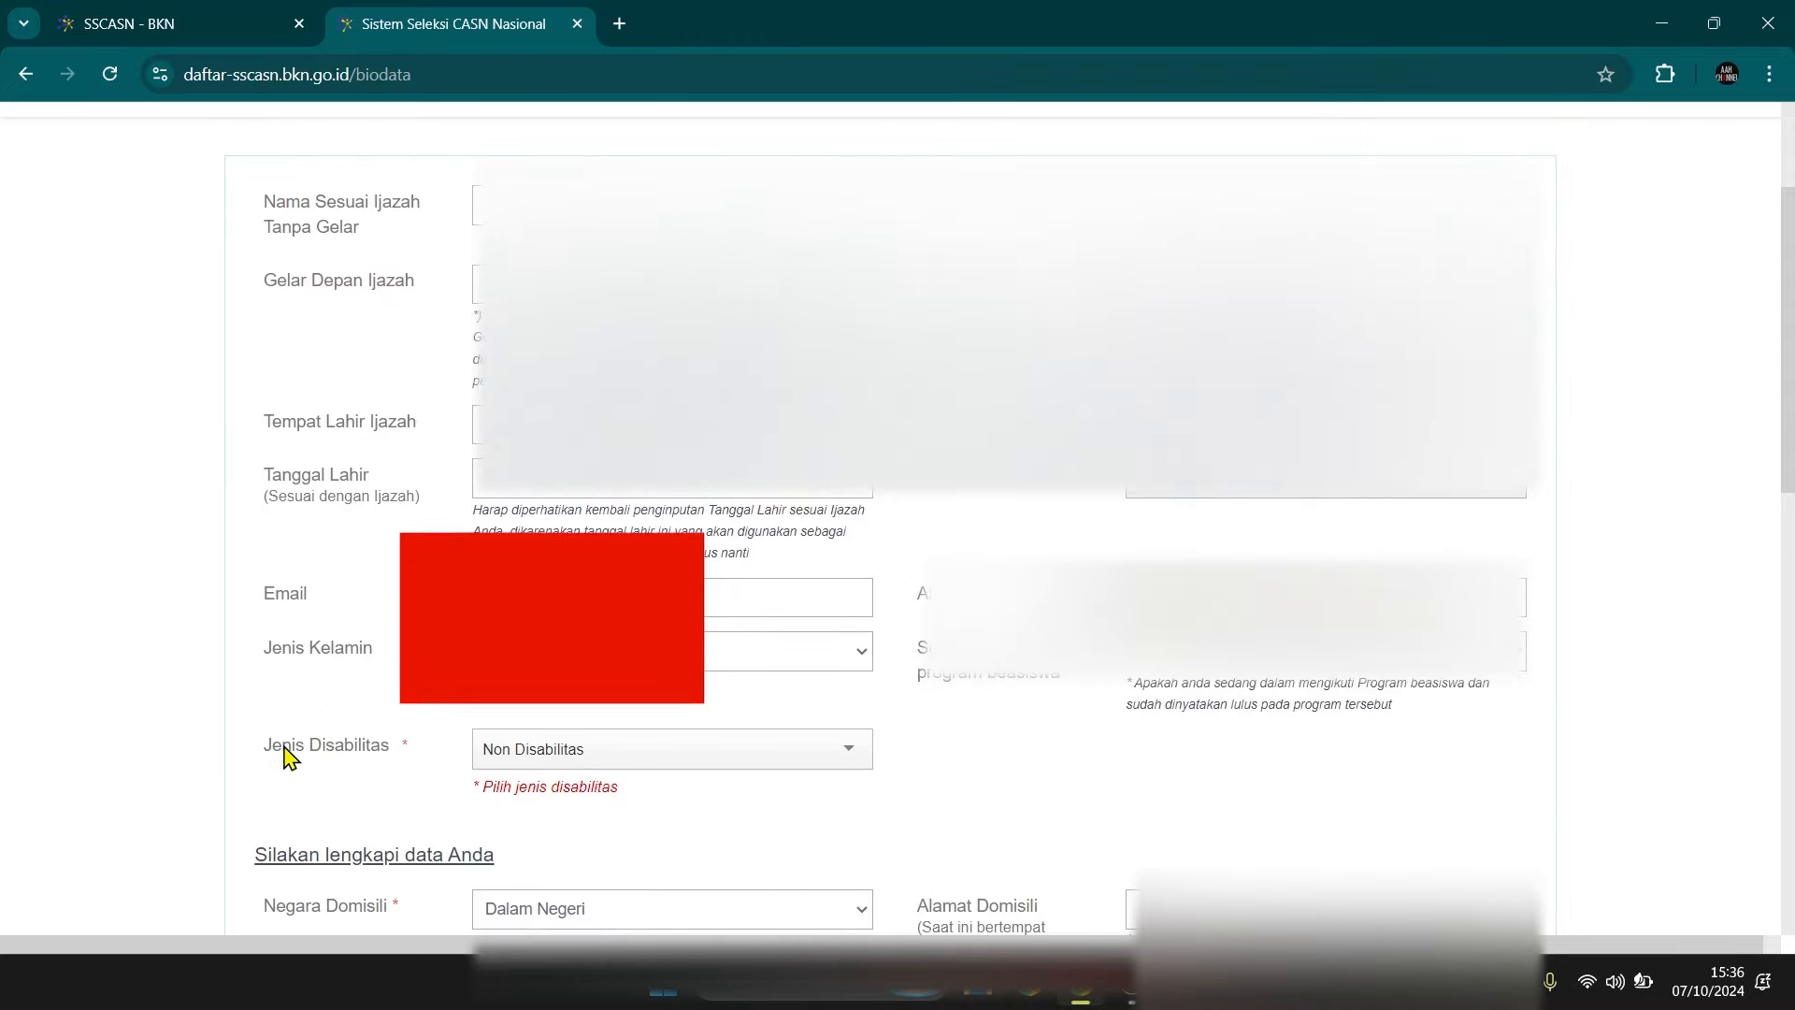
Step: Choose Non Disabilitas as the Jenis Disabilitas in the biodata form
{"action": "left_click", "coordinate": [577, 758]}
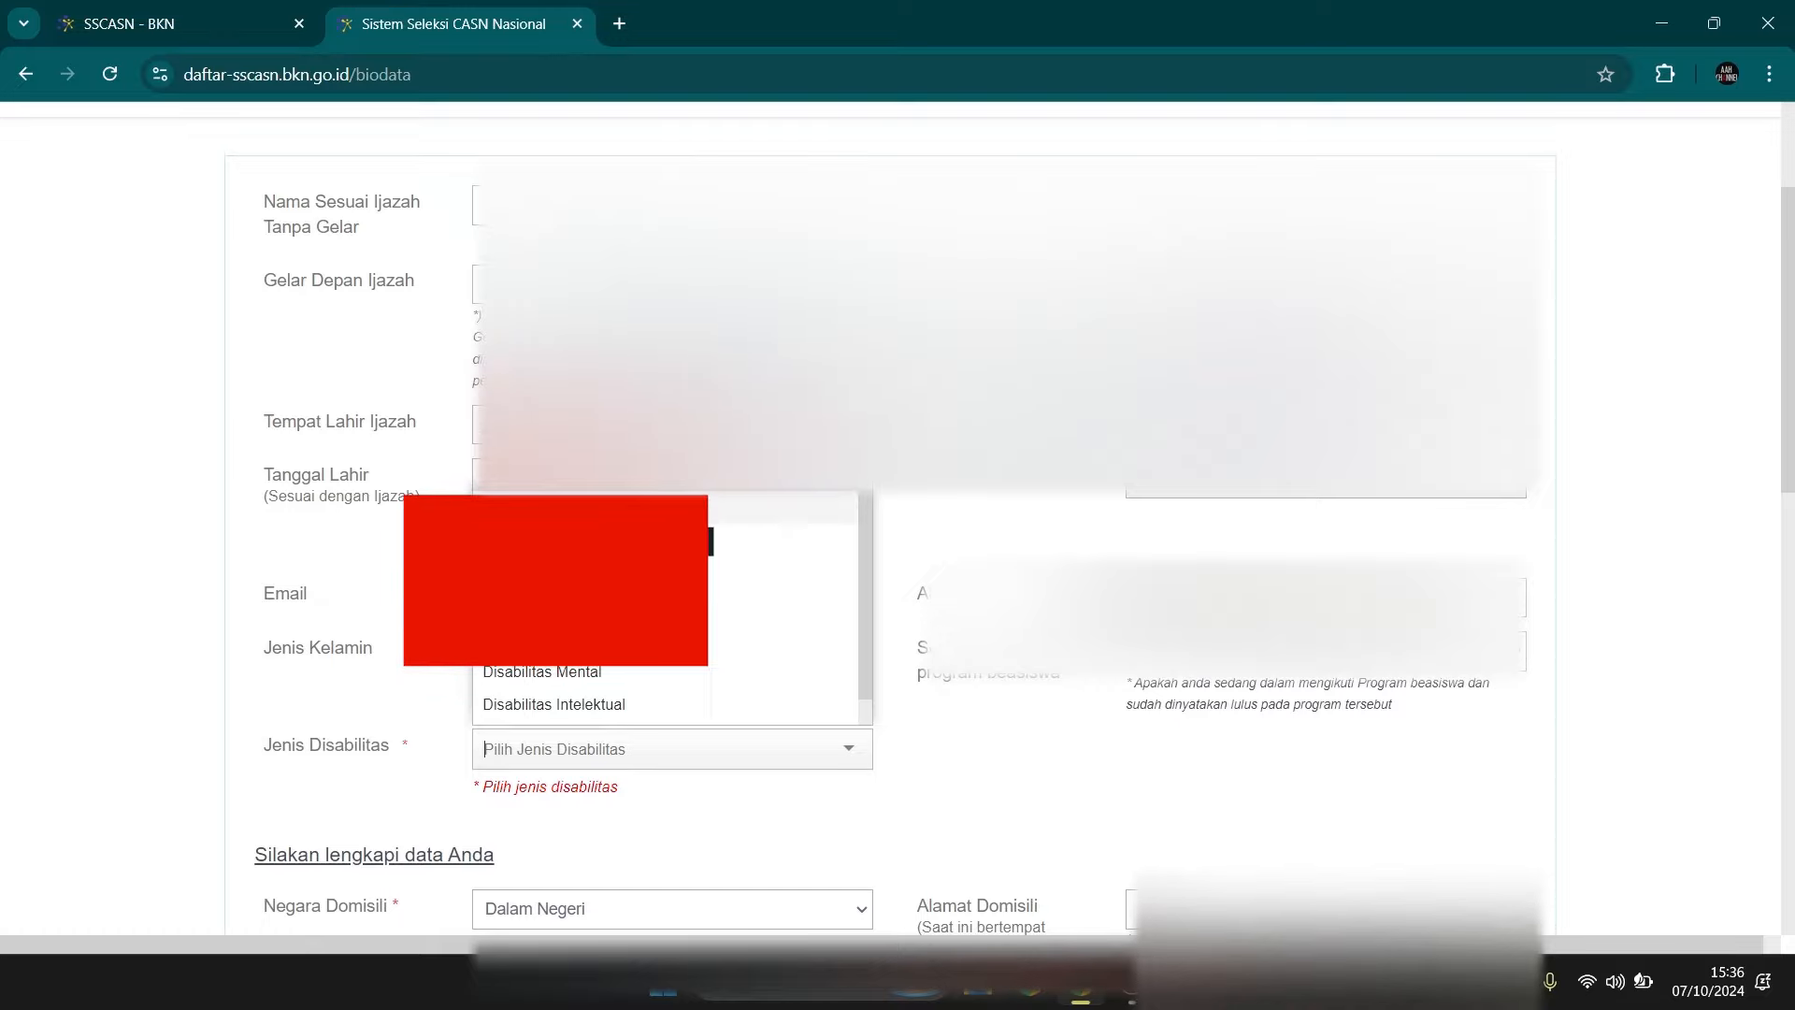
{"action": "left_click", "coordinate": [558, 506]}
{"action": "left_click", "coordinate": [531, 740]}
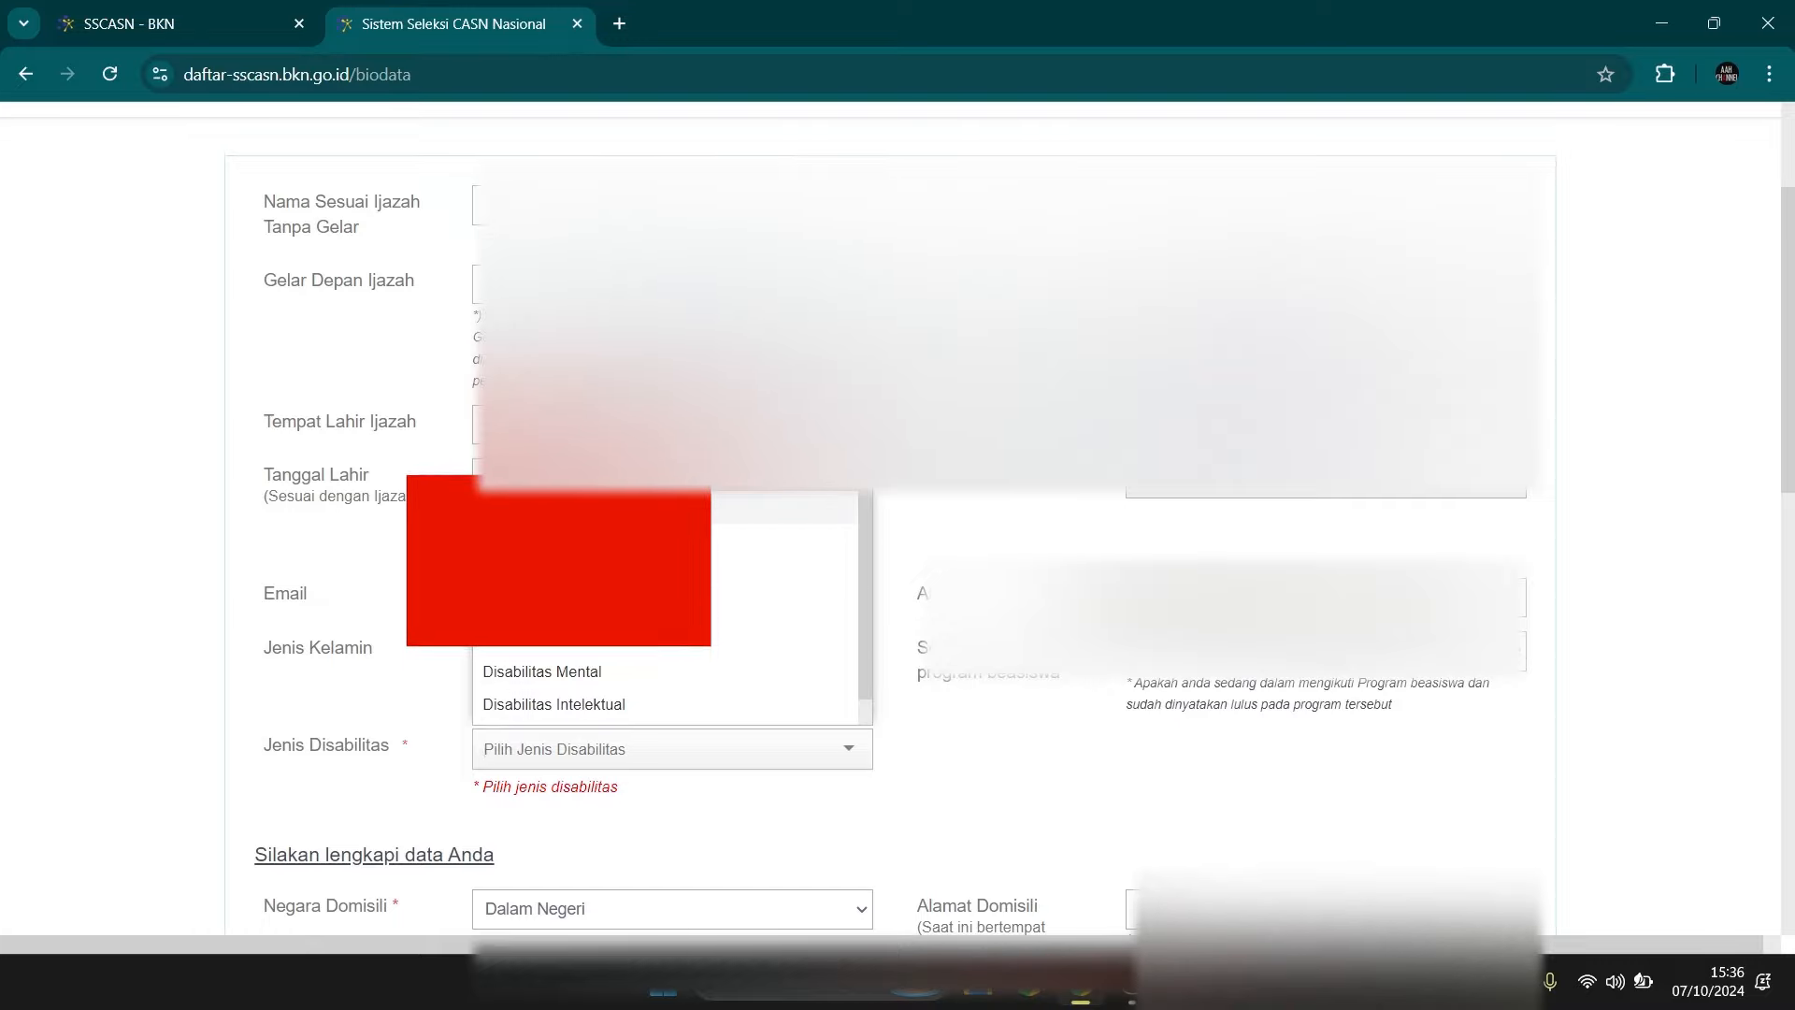
{"action": "left_click", "coordinate": [364, 718]}
{"action": "scroll", "coordinate": [349, 697], "scroll_direction": "down", "scroll_amount": 1}
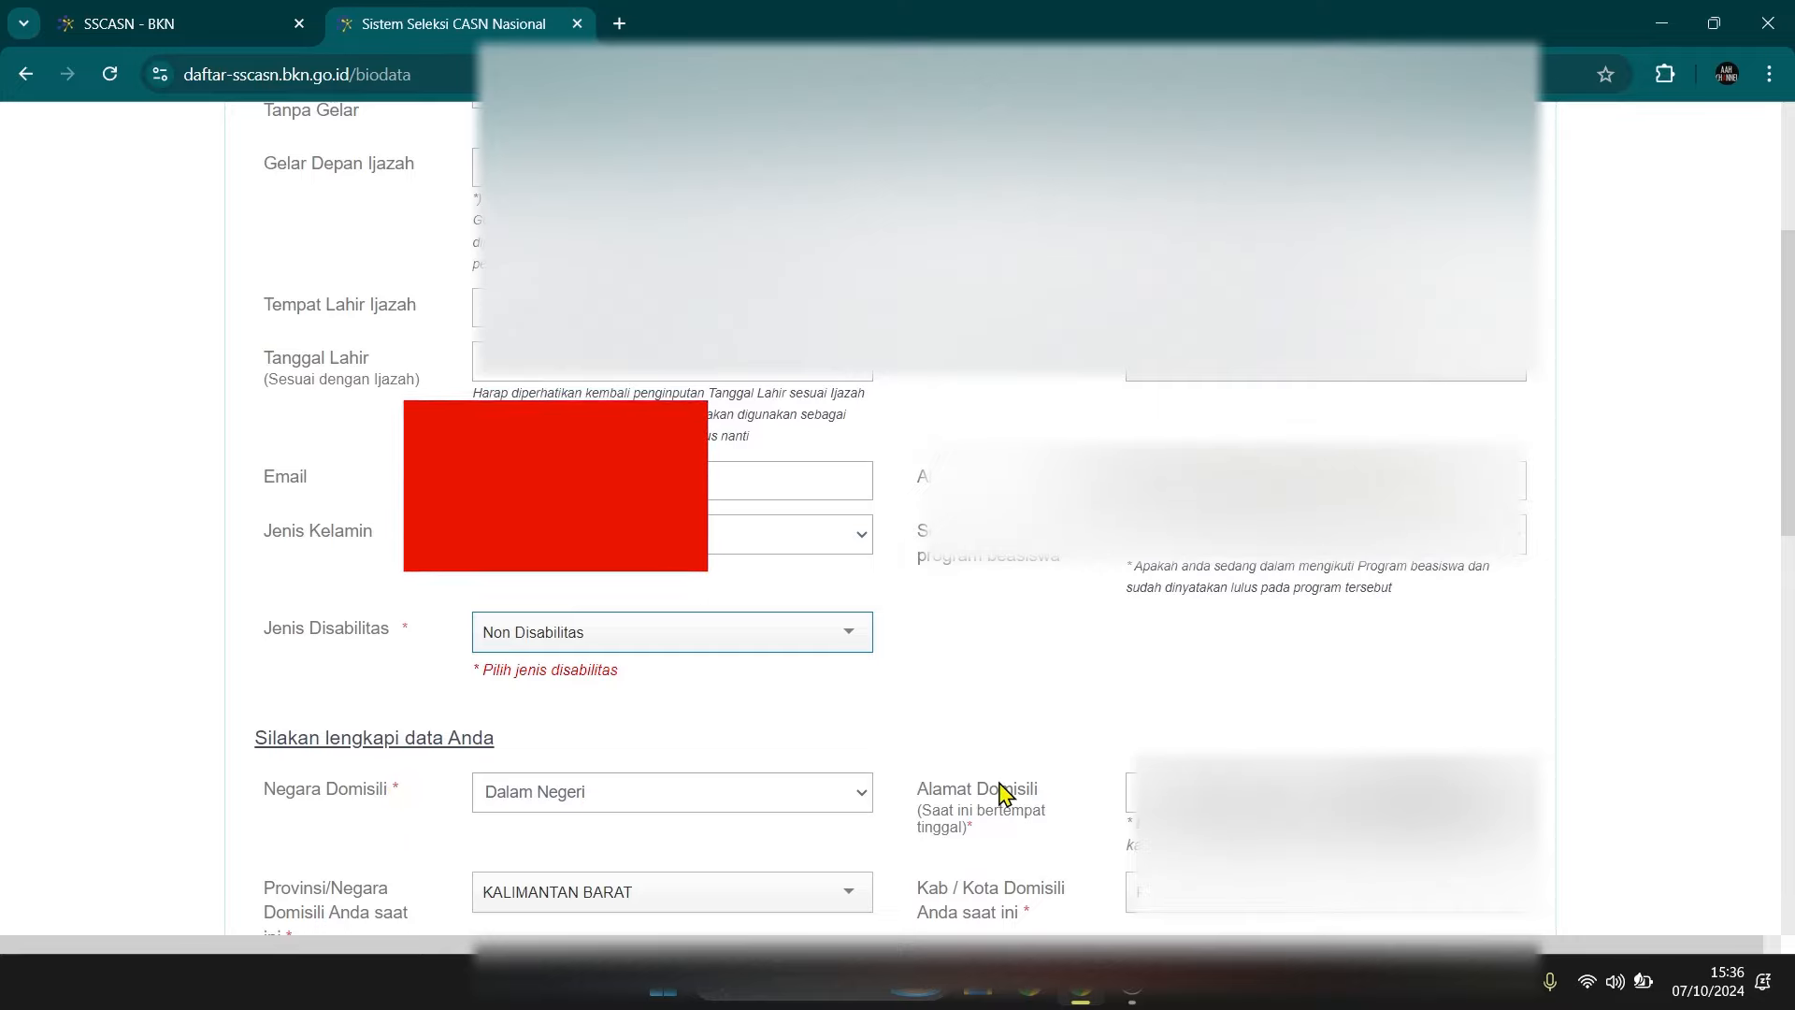
Step: Set the domicile province to KALIMANTAN BARAT and pick the applicant's current regency or city of residence
{"action": "left_click_drag", "start_coordinate": [918, 810], "coordinate": [980, 843]}
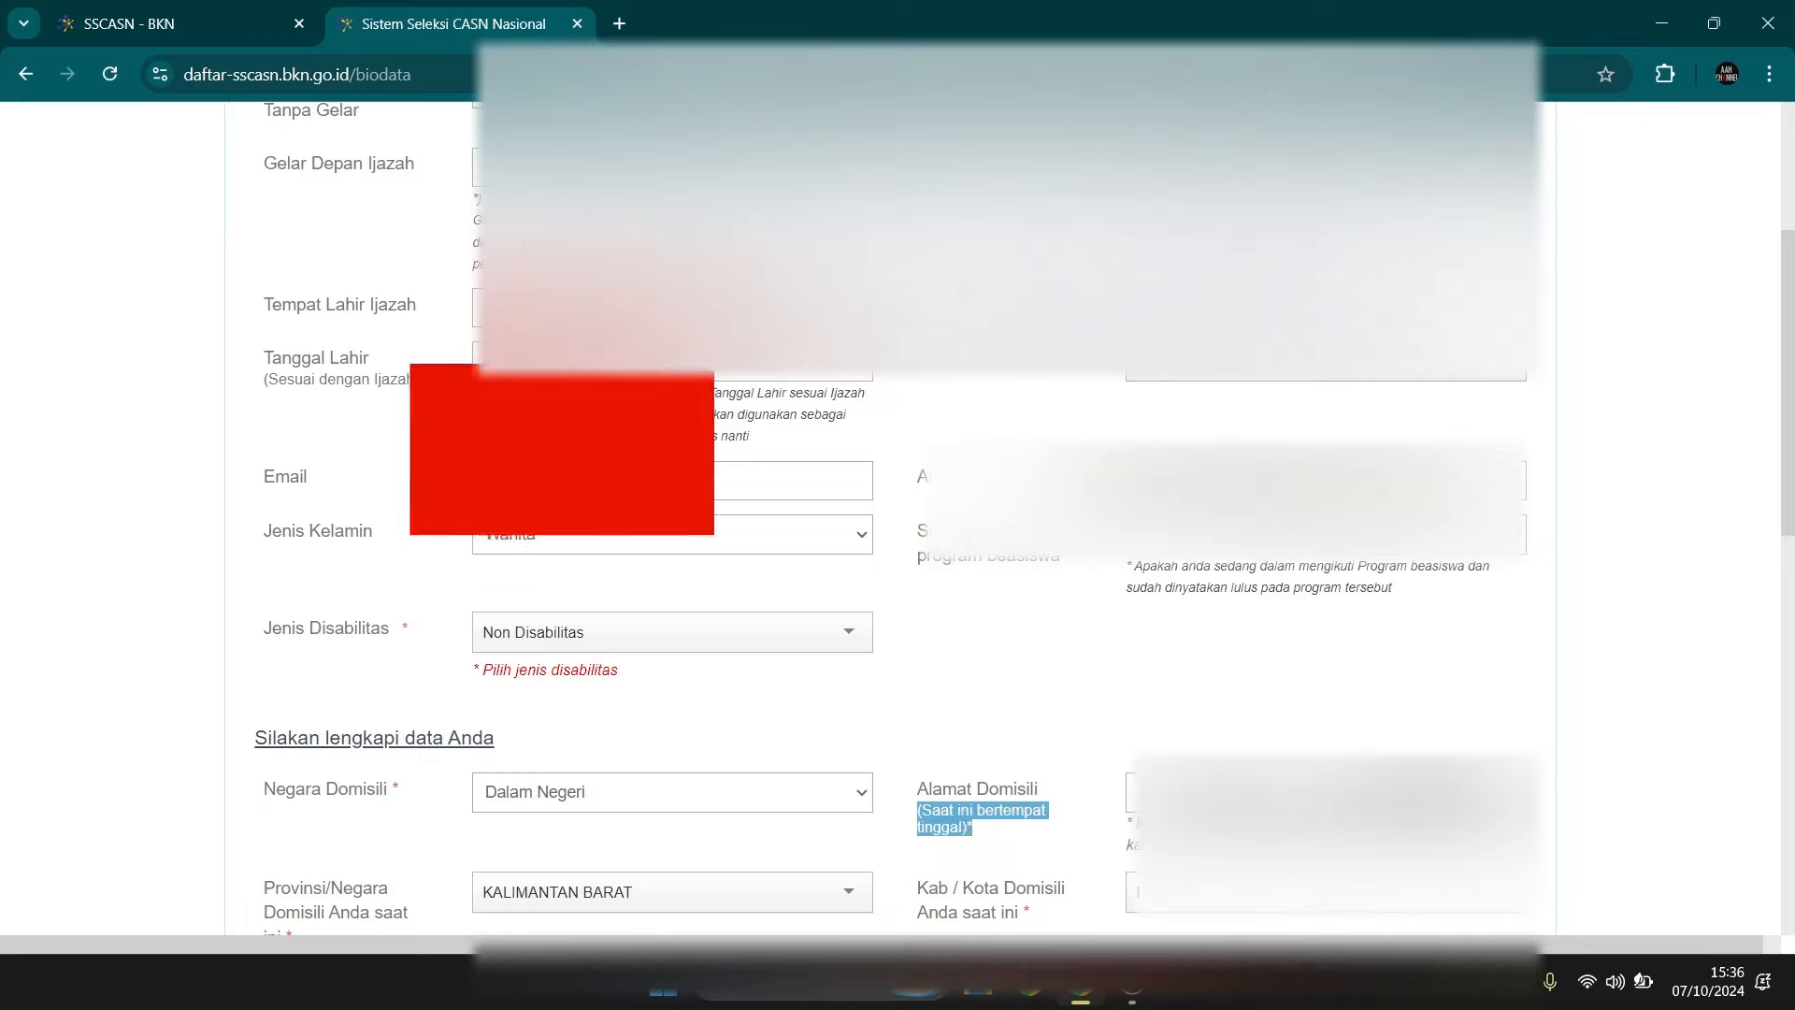
{"action": "left_click", "coordinate": [930, 822]}
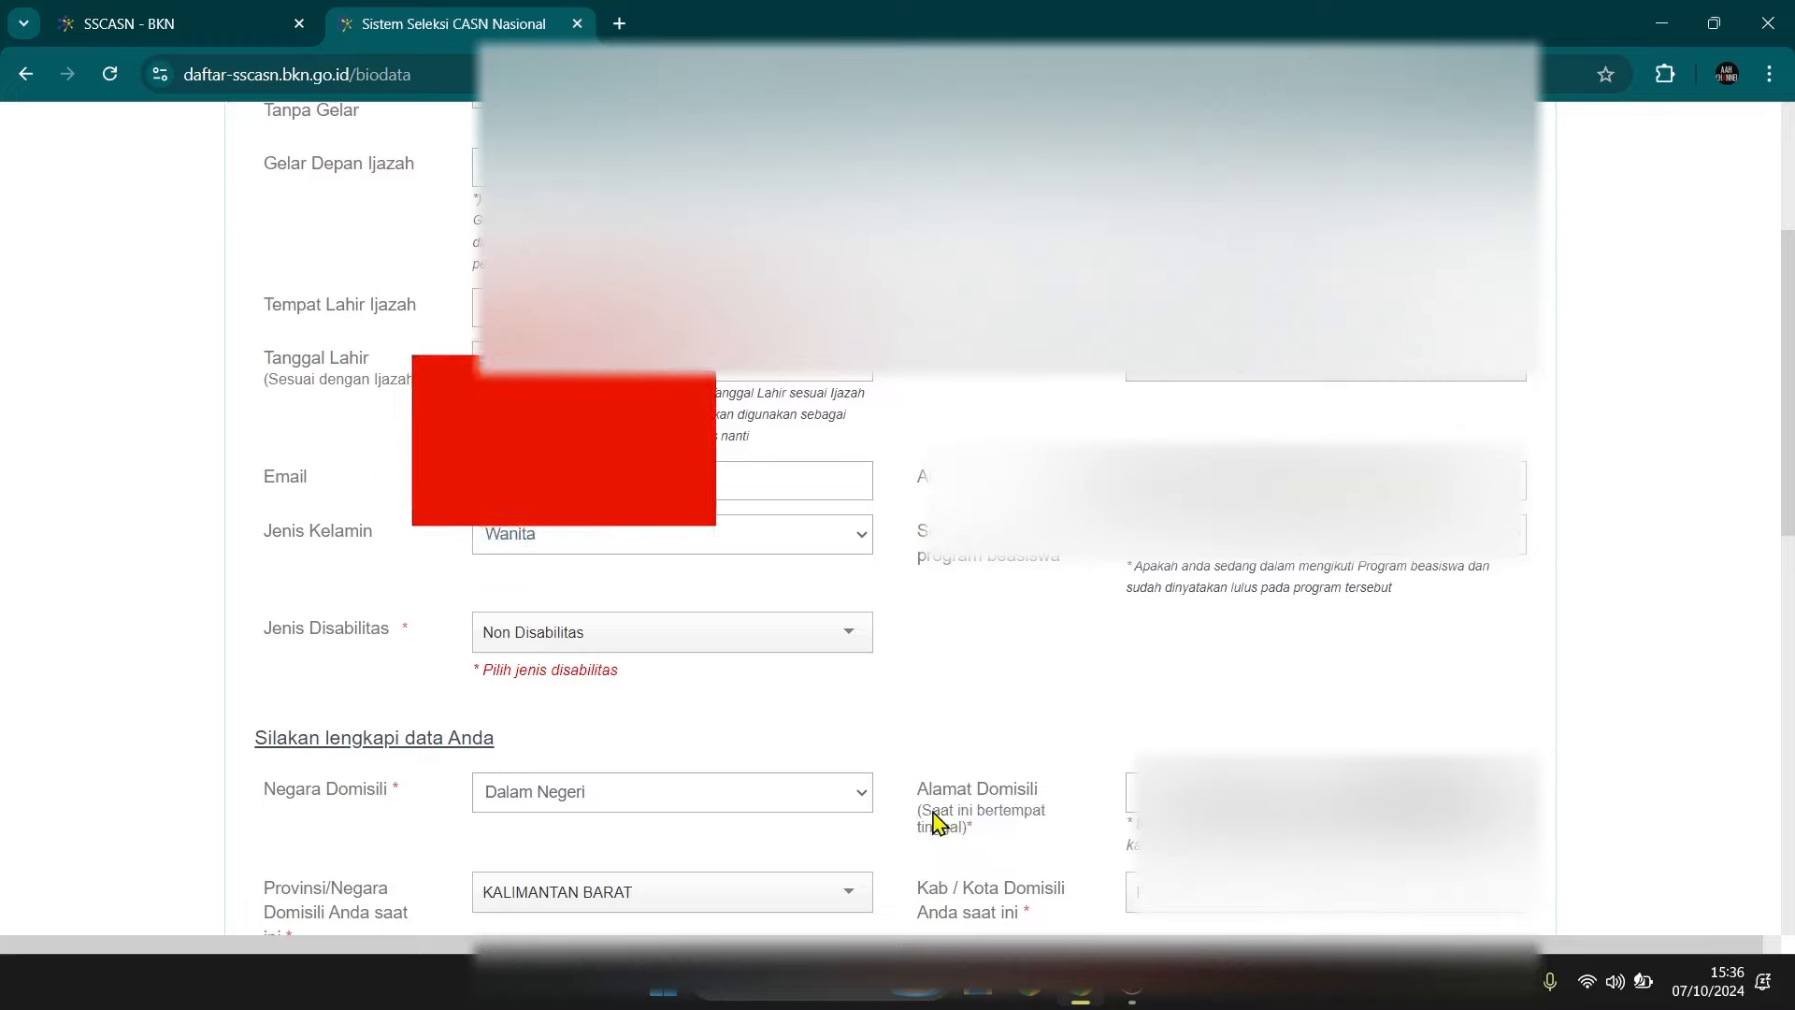
{"action": "left_click_drag", "start_coordinate": [922, 821], "coordinate": [975, 841]}
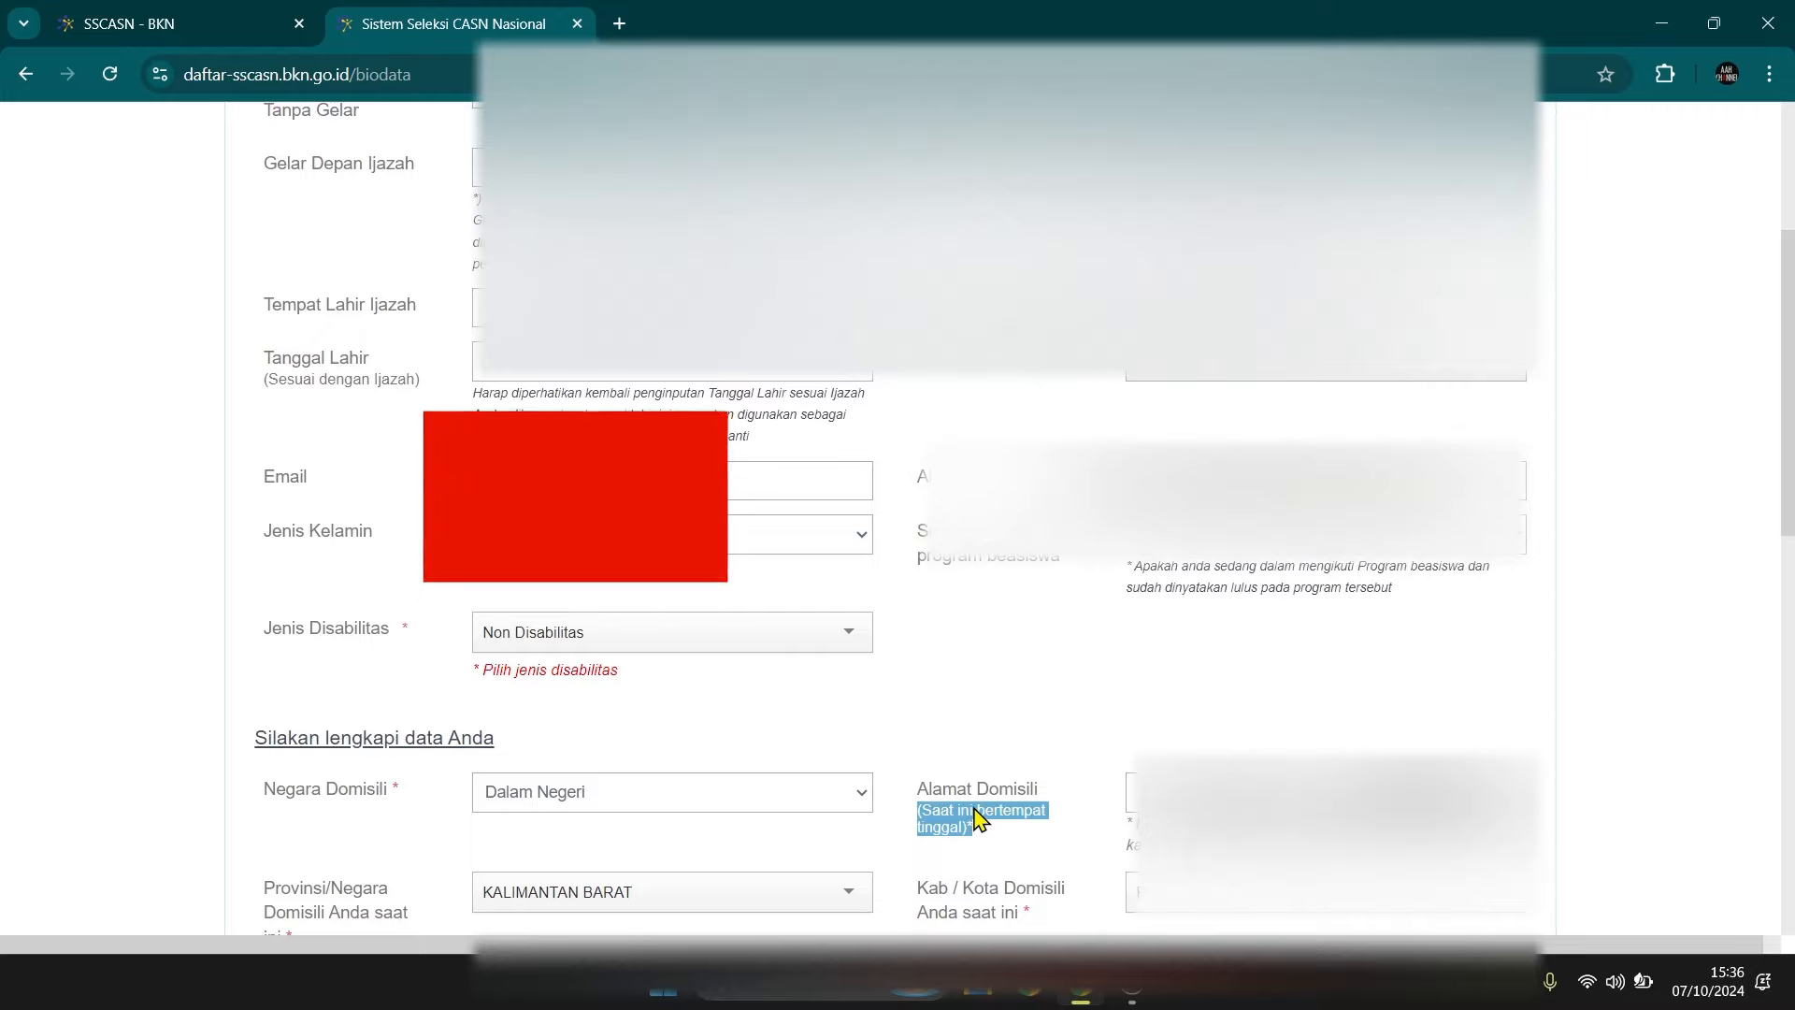
{"action": "scroll", "coordinate": [322, 838], "scroll_direction": "down", "scroll_amount": 1}
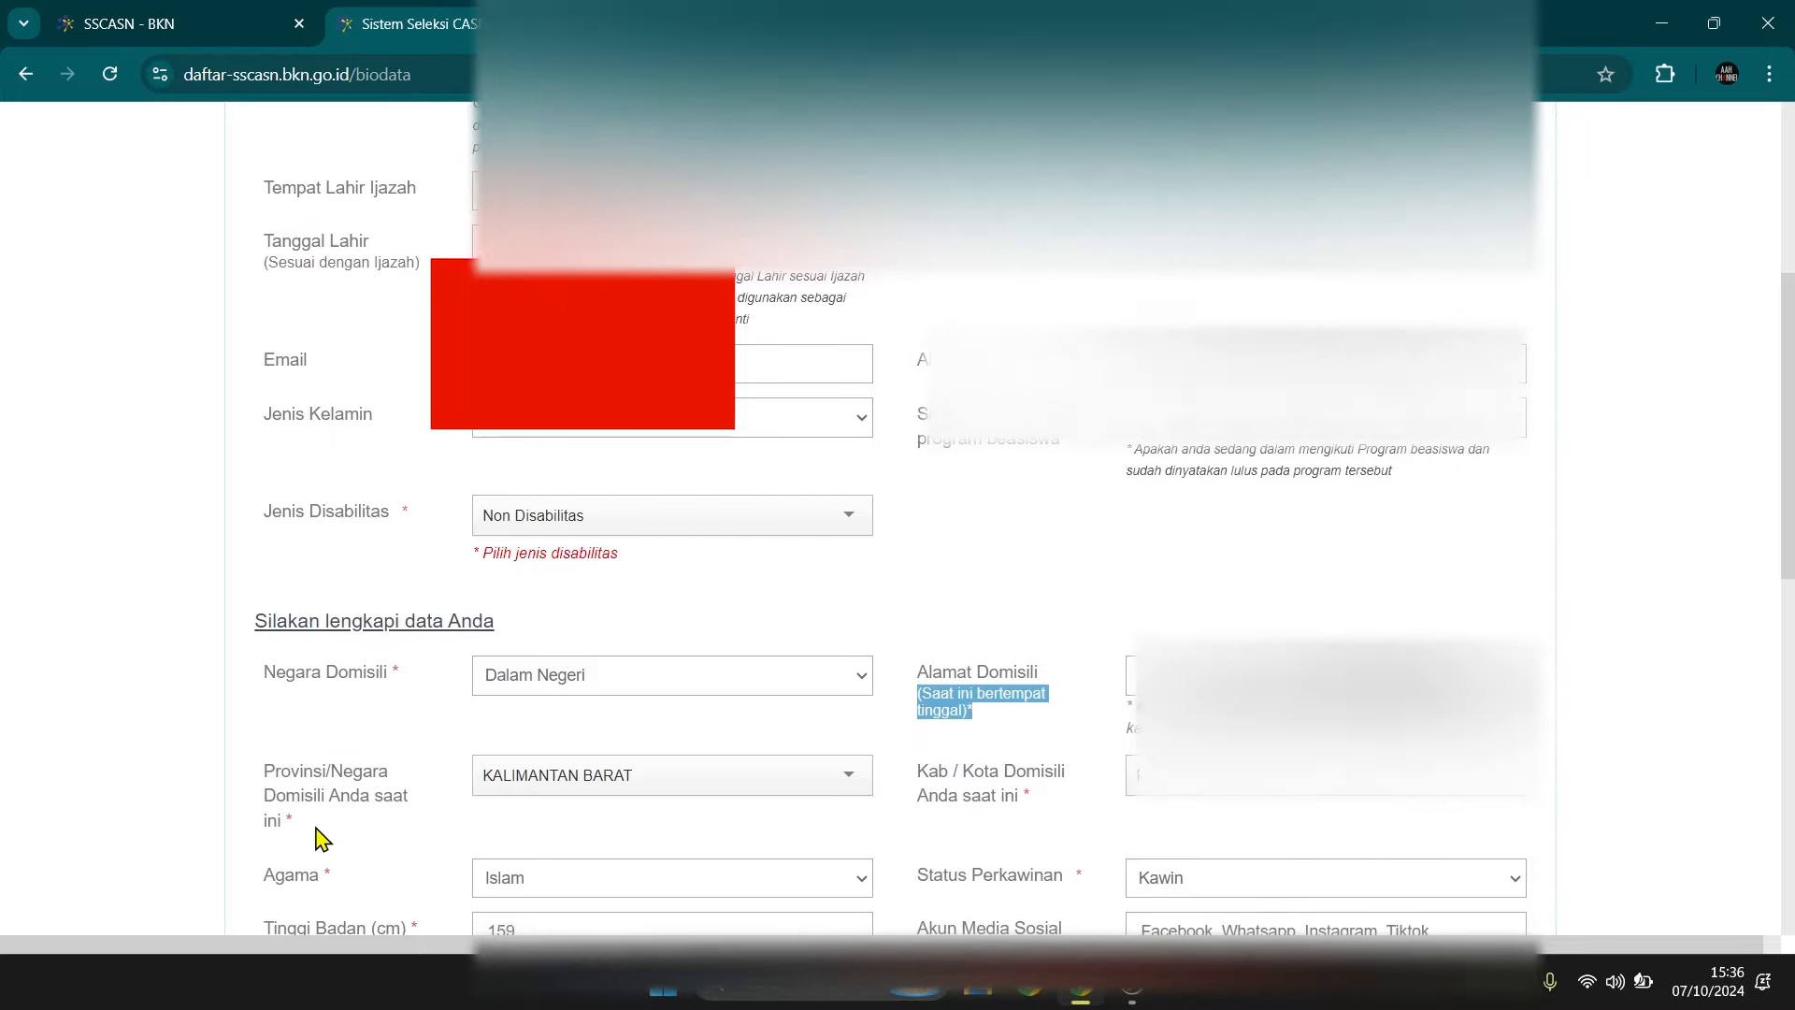
{"action": "left_click", "coordinate": [502, 790]}
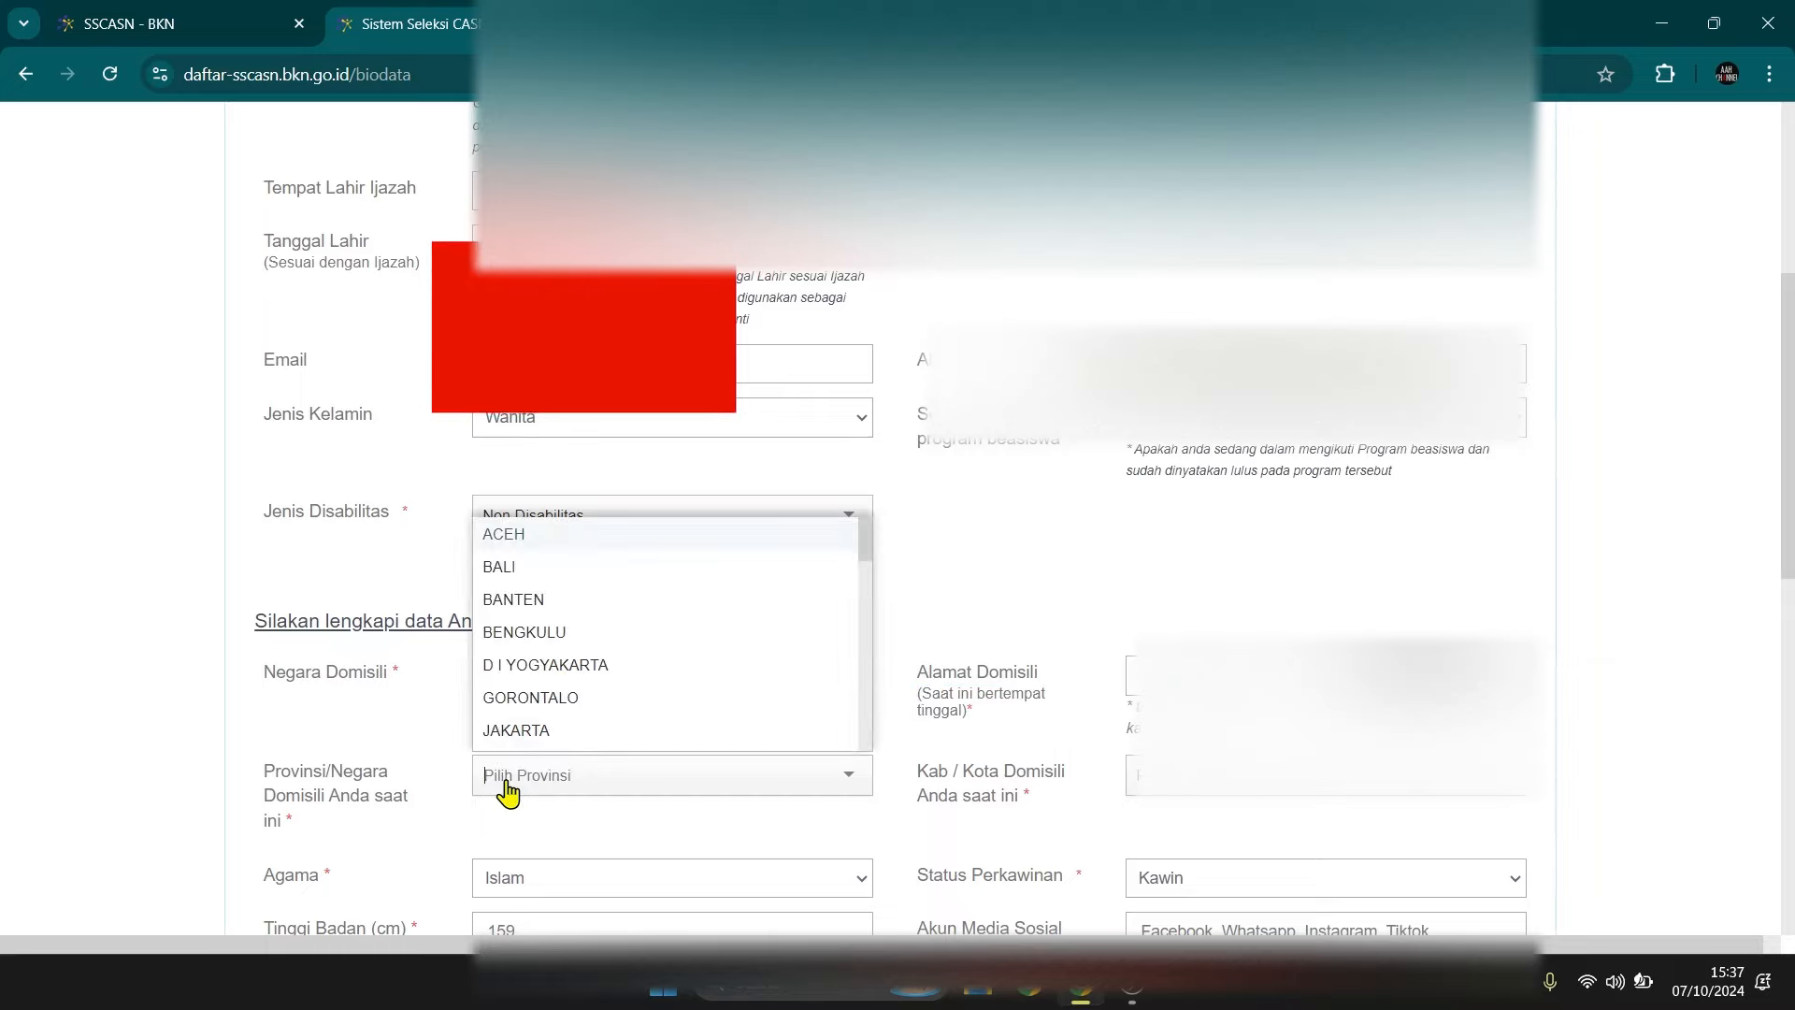
{"action": "left_click", "coordinate": [589, 779]}
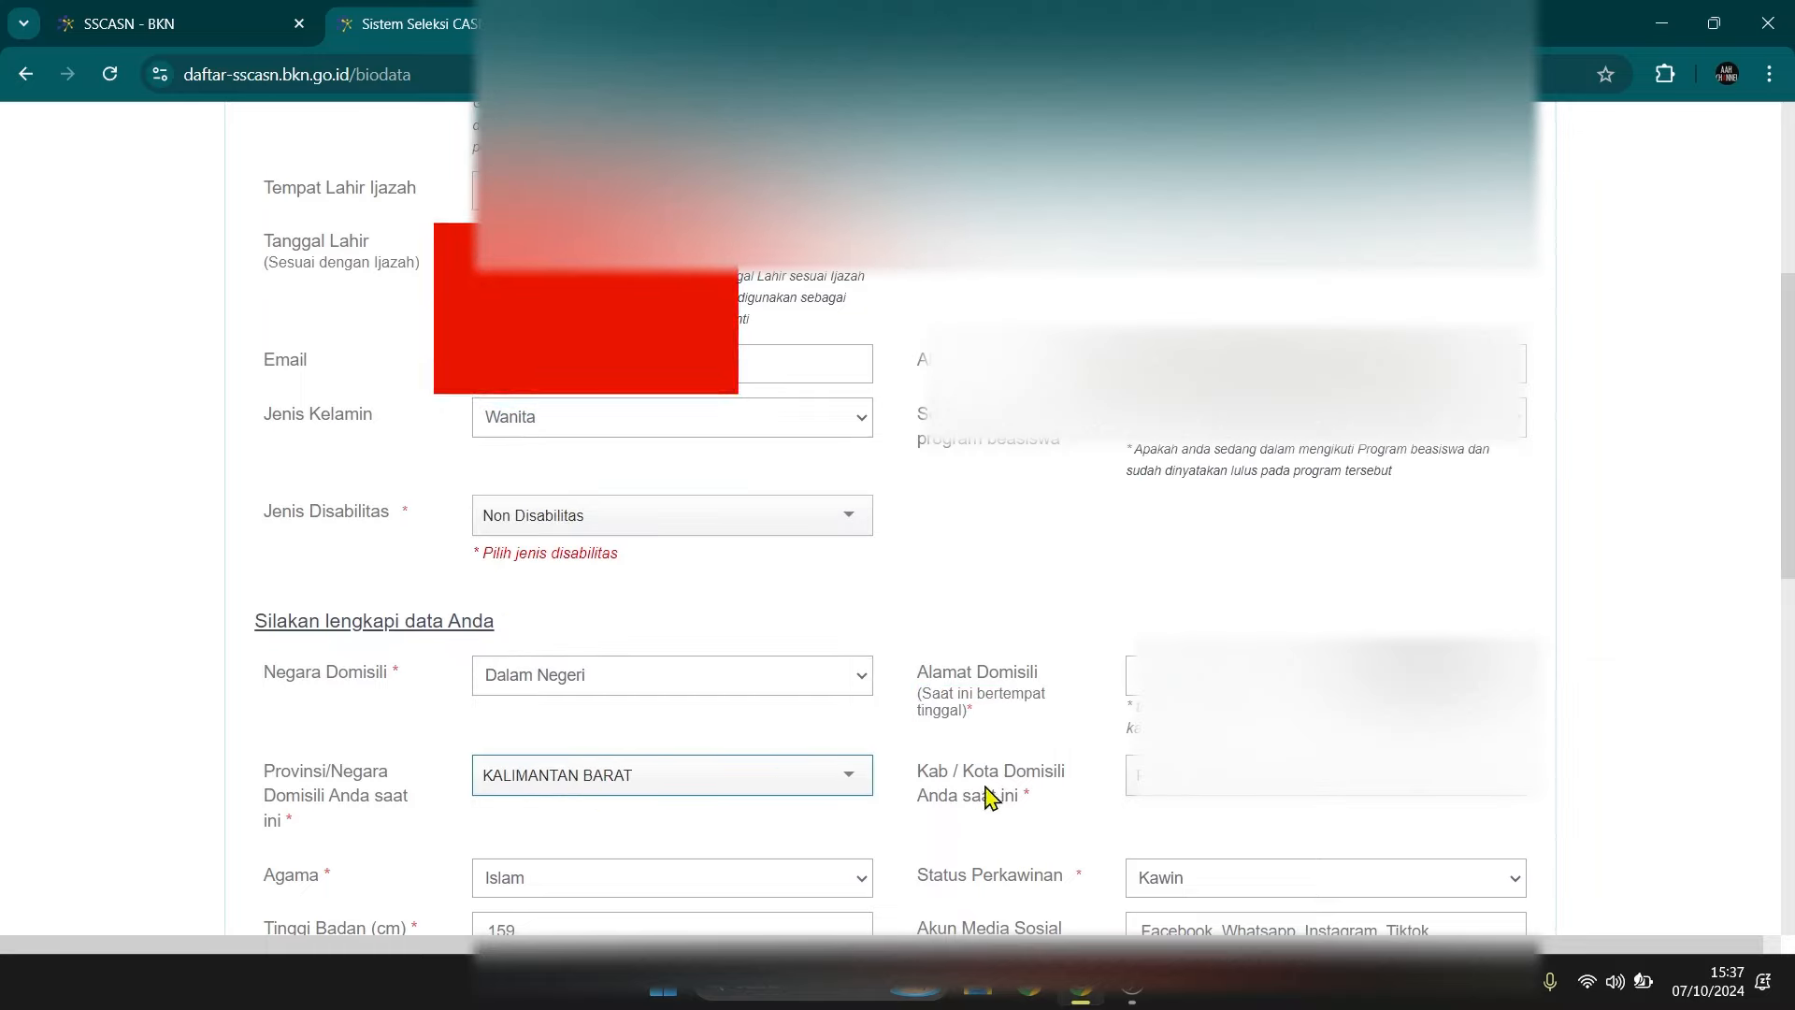
{"action": "left_click", "coordinate": [1239, 796]}
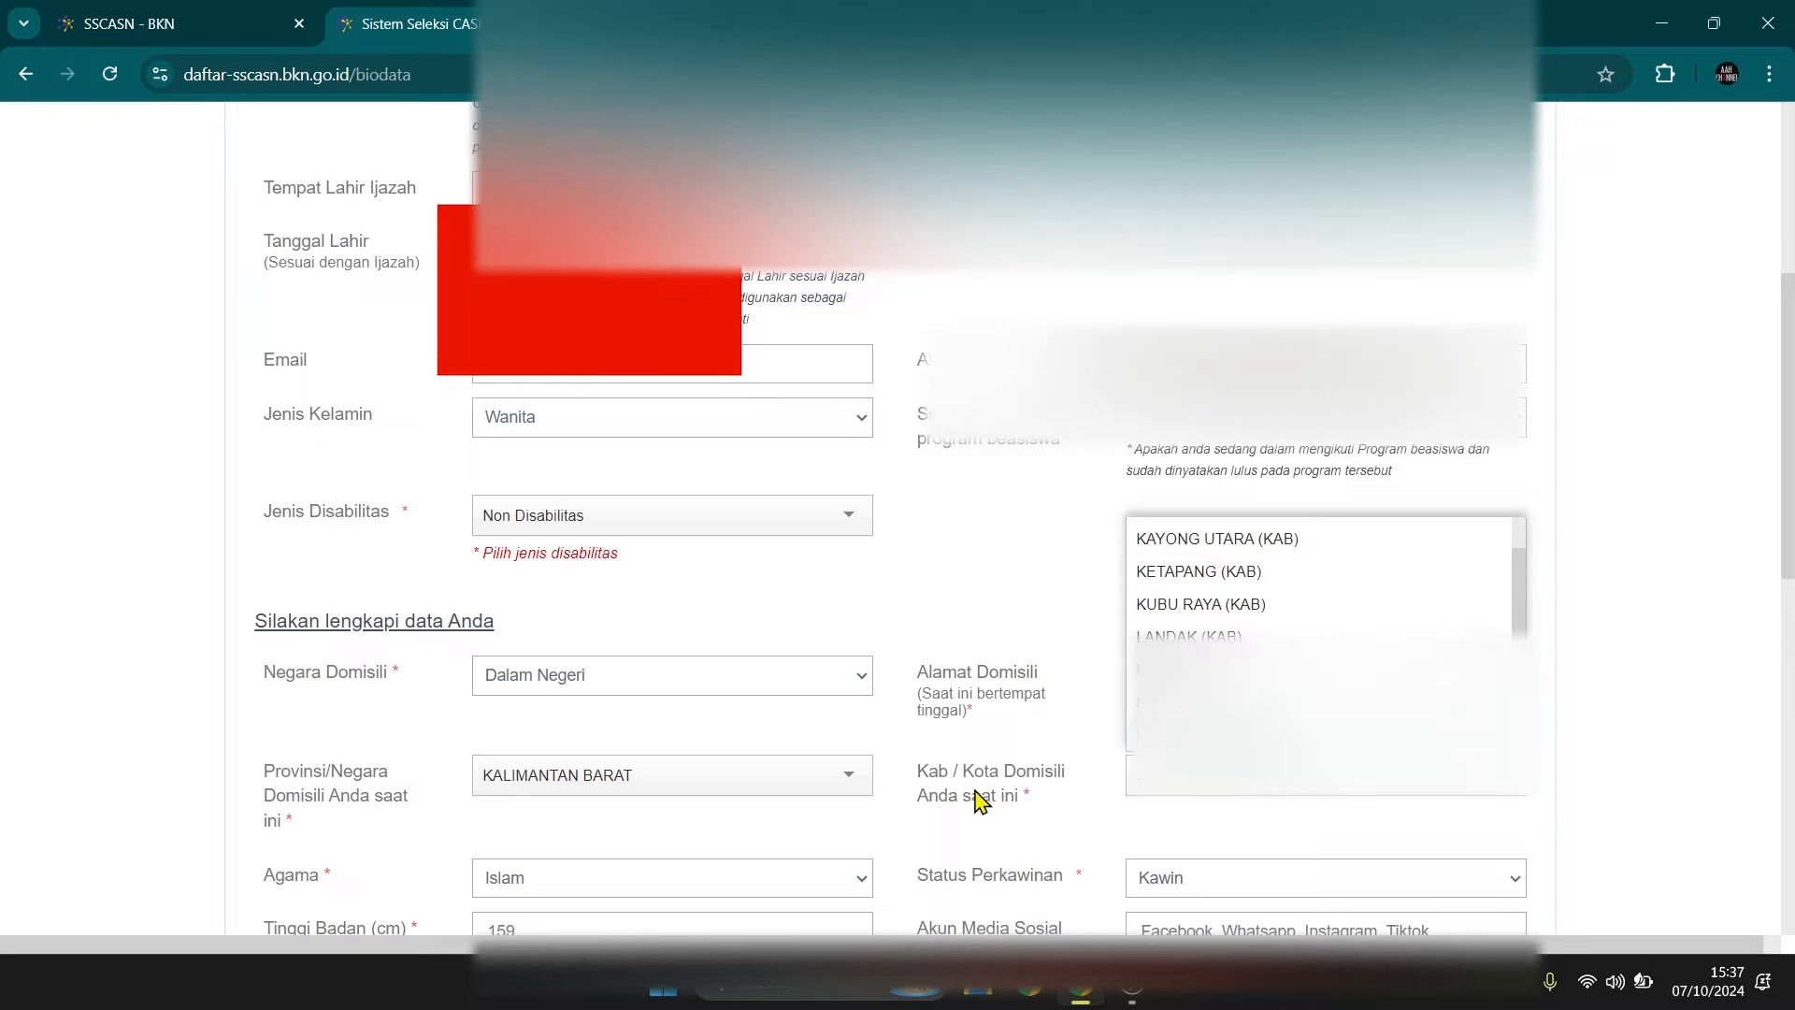
{"action": "left_click", "coordinate": [1216, 702]}
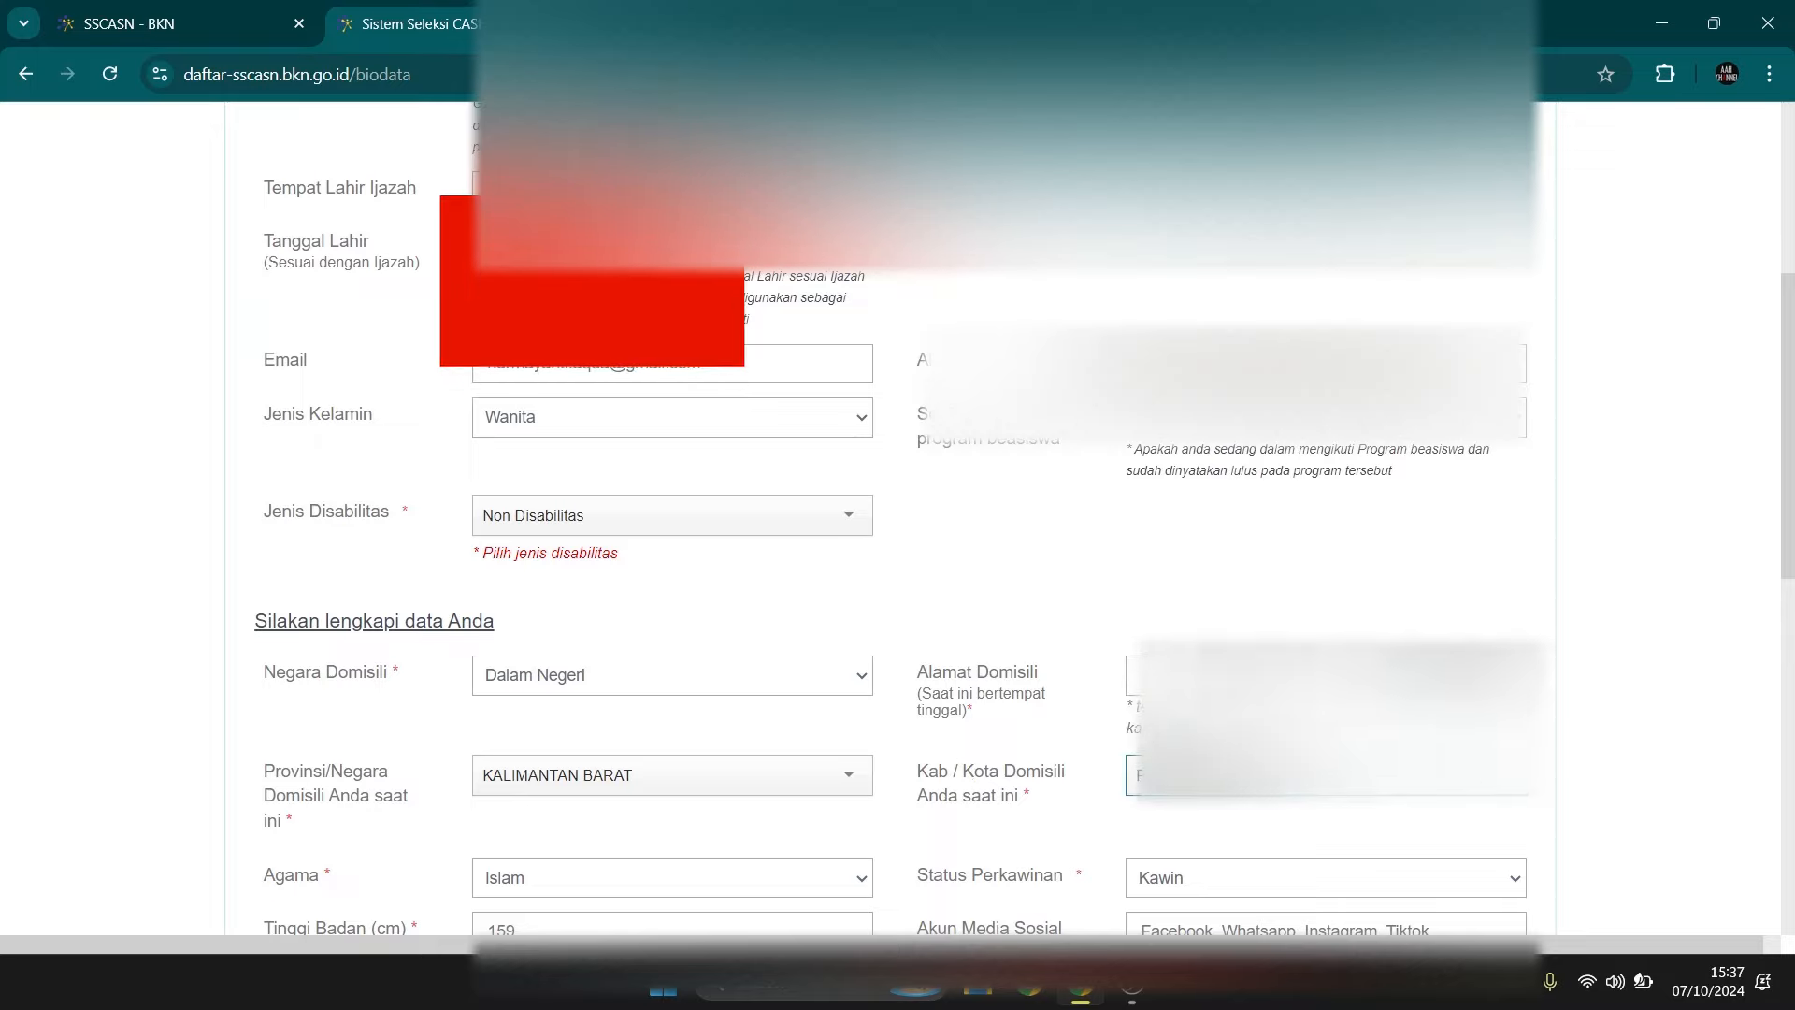
Step: Fill in the CAPTCHA code below the biodata instructions and continue to the selection type stage
{"action": "scroll", "coordinate": [879, 755], "scroll_direction": "down", "scroll_amount": 2}
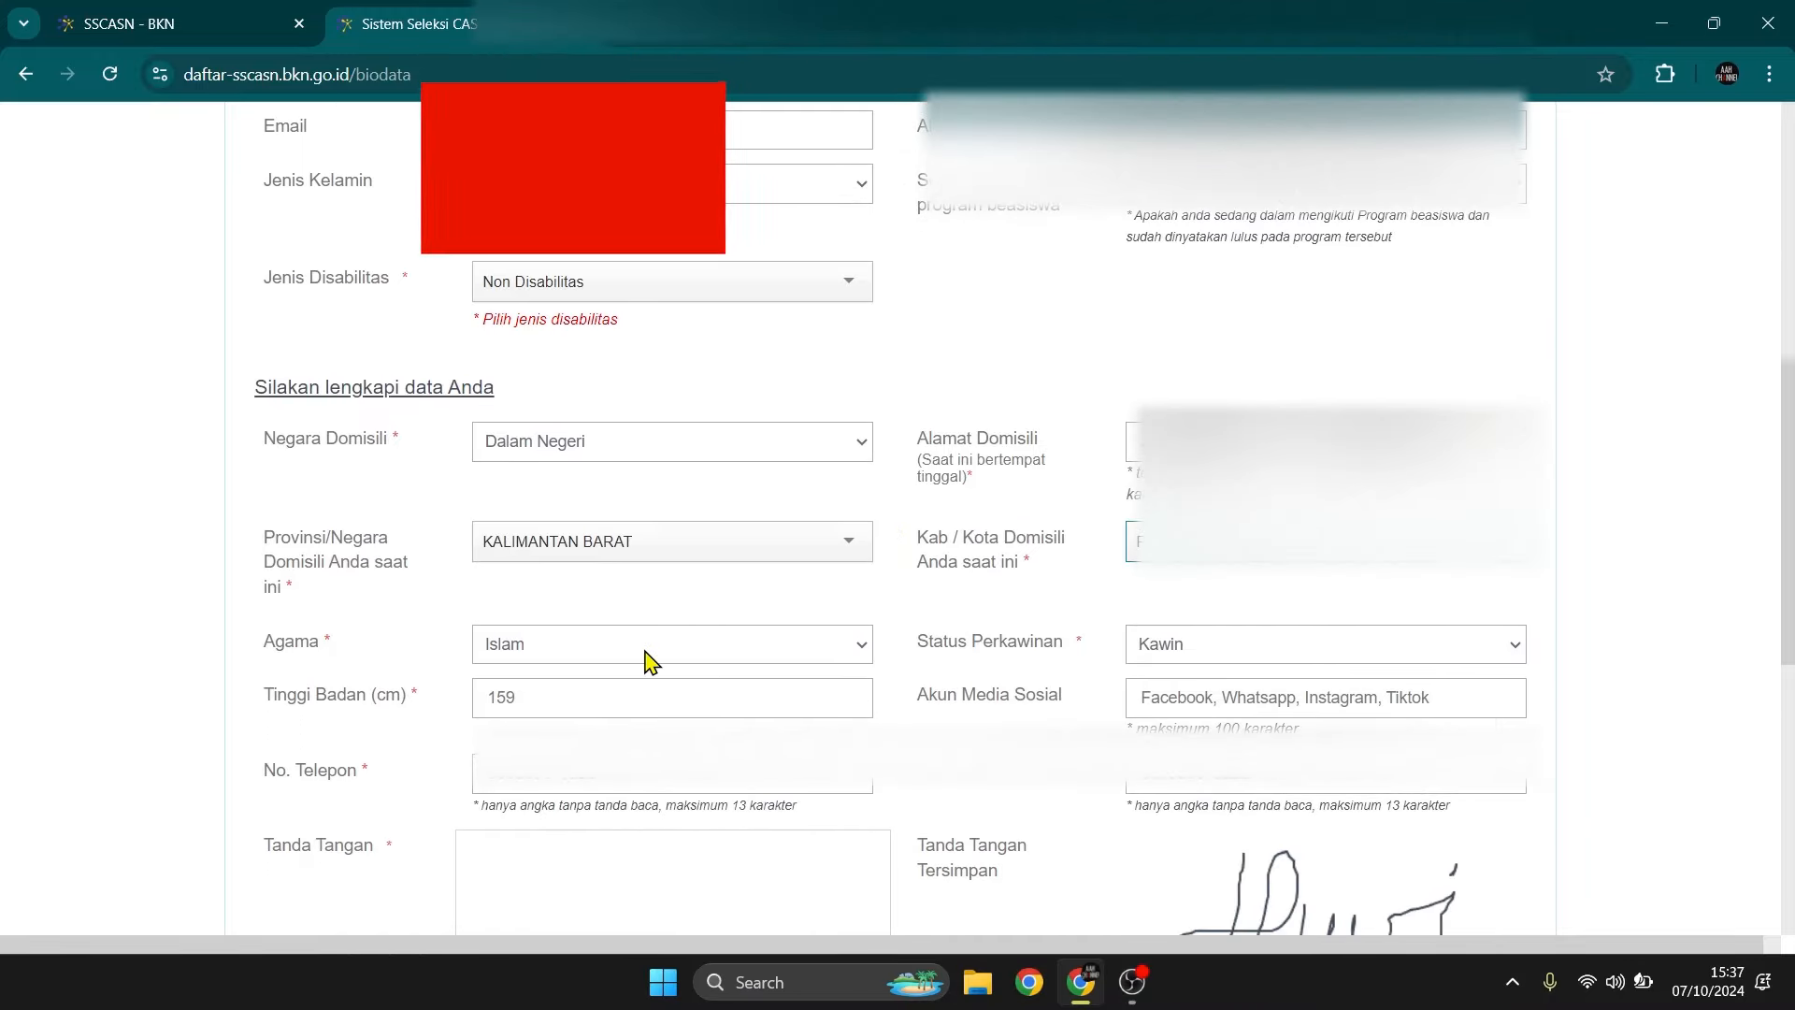
{"action": "scroll", "coordinate": [645, 654], "scroll_direction": "up", "scroll_amount": 1}
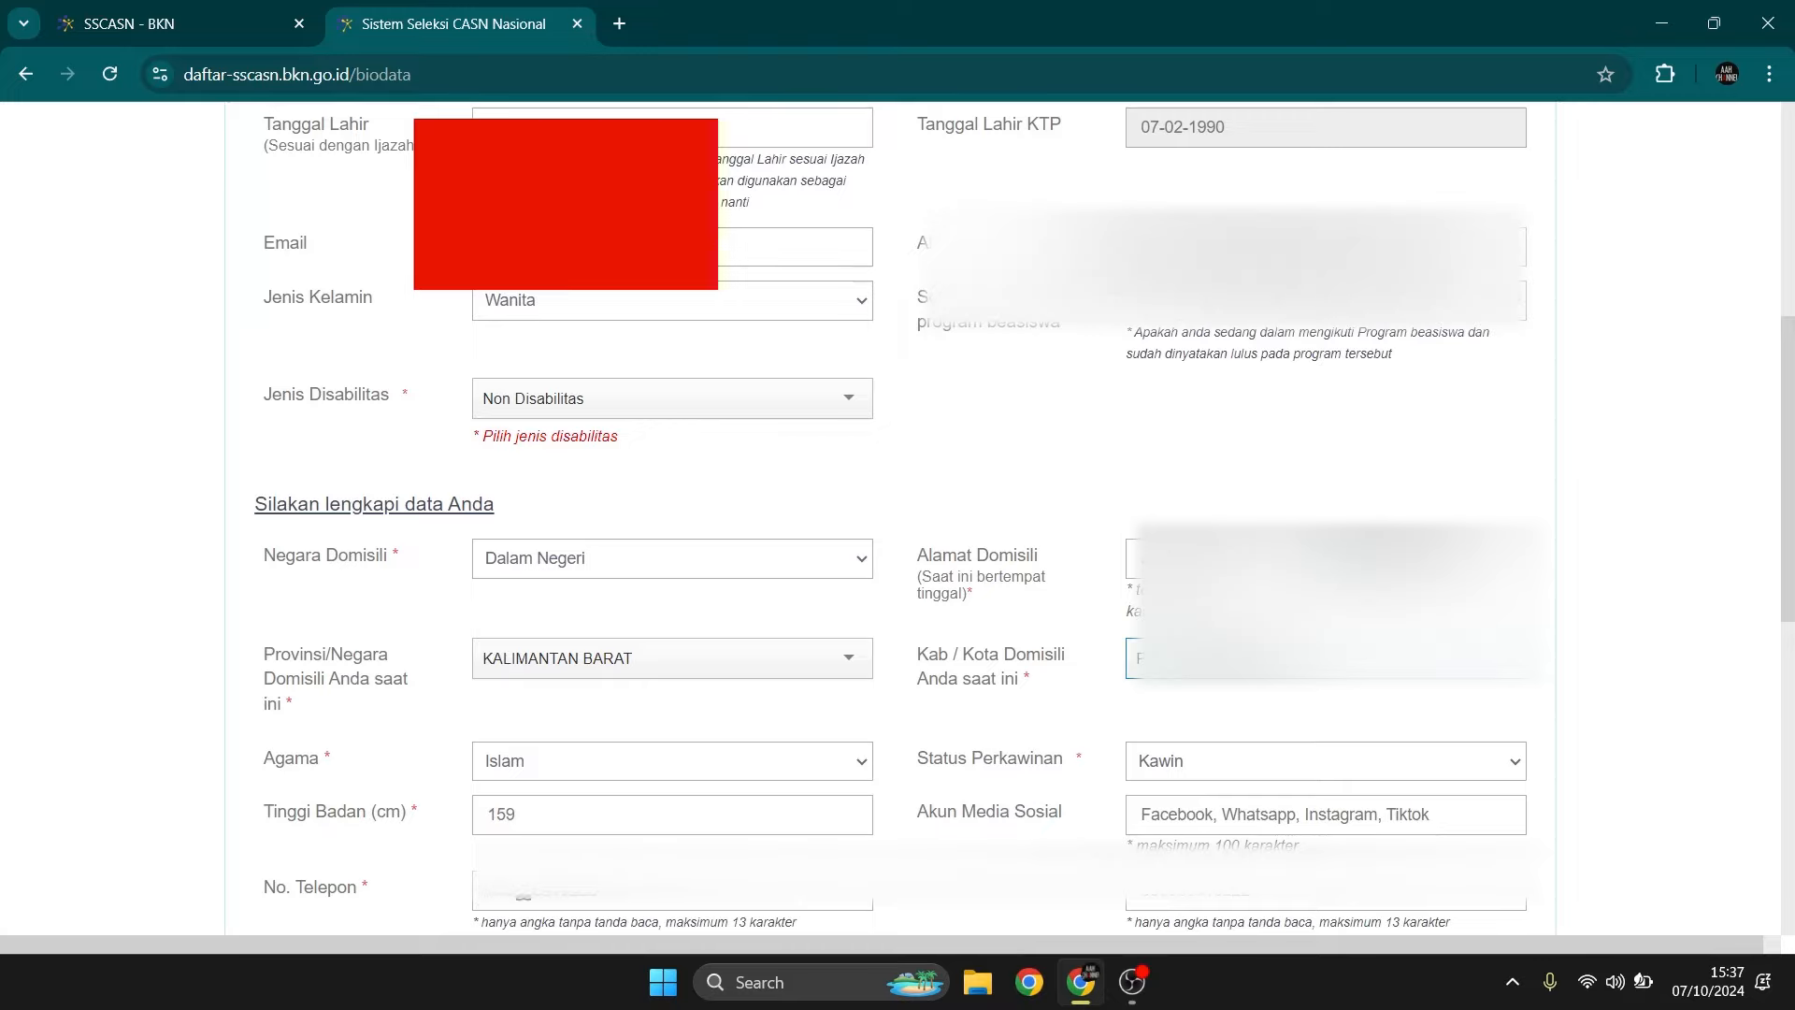
{"action": "scroll", "coordinate": [713, 798], "scroll_direction": "down", "scroll_amount": 3}
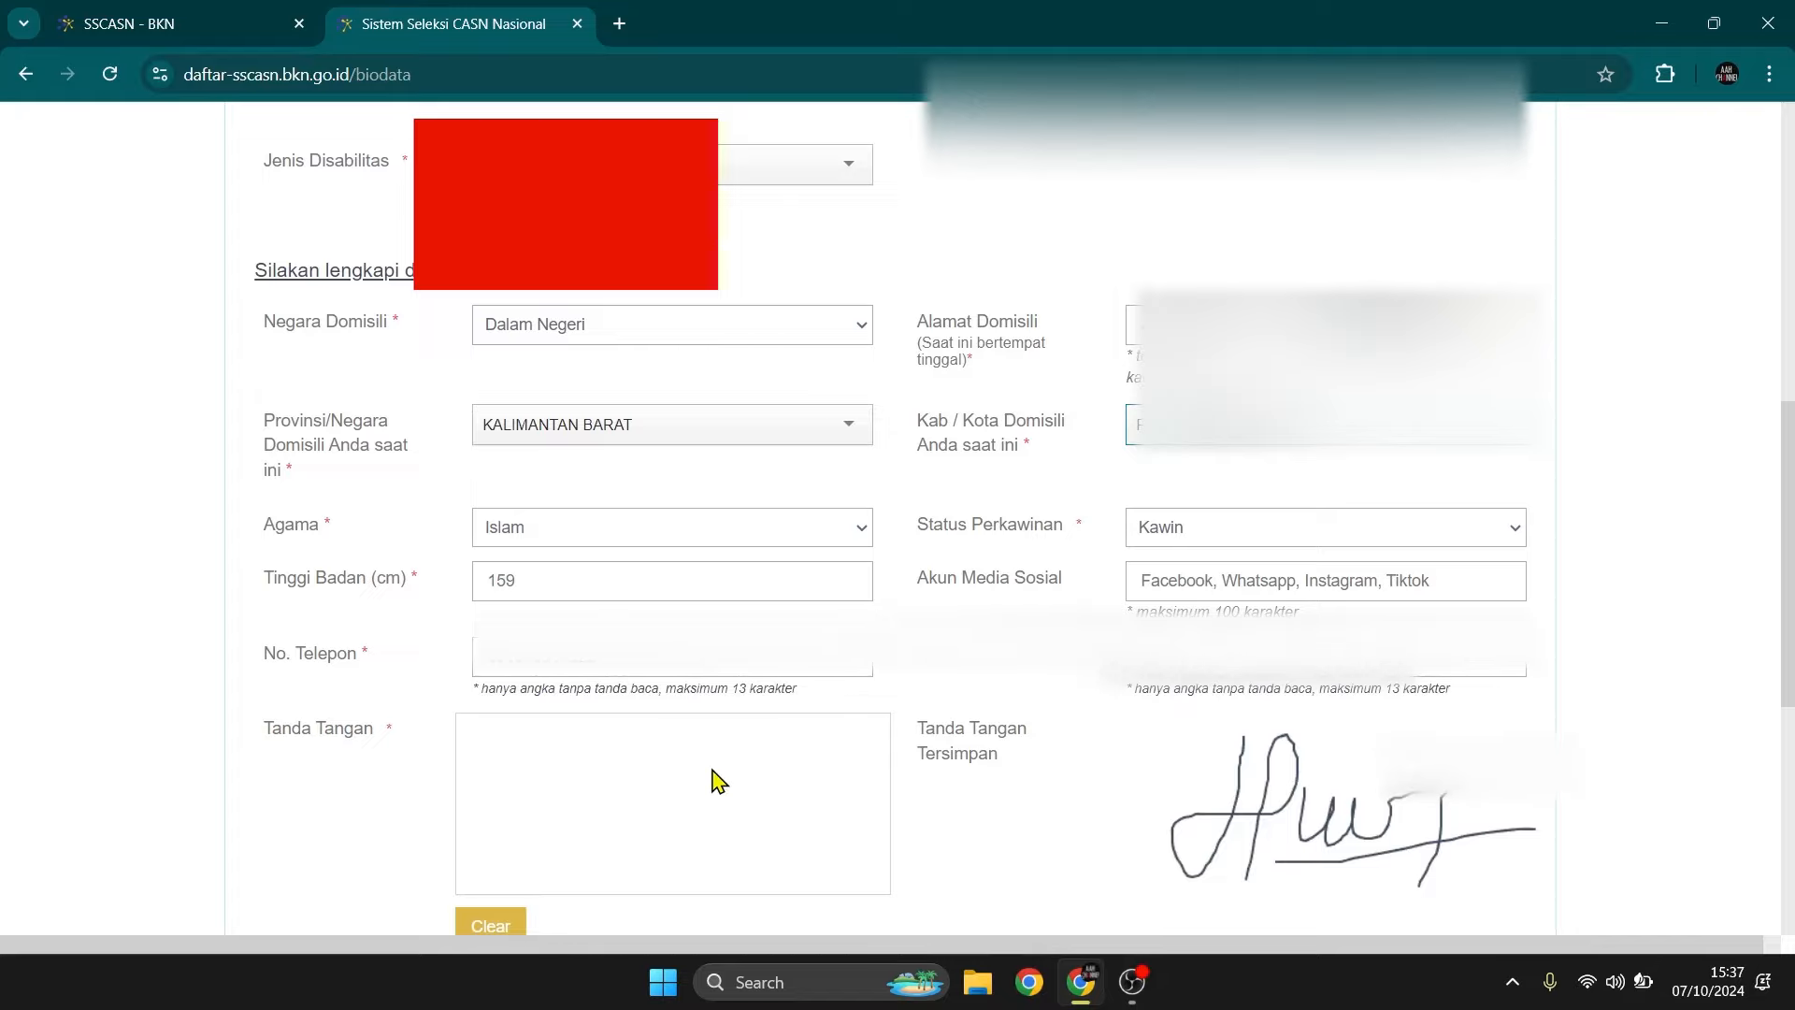
{"action": "scroll", "coordinate": [1064, 781], "scroll_direction": "down", "scroll_amount": 3}
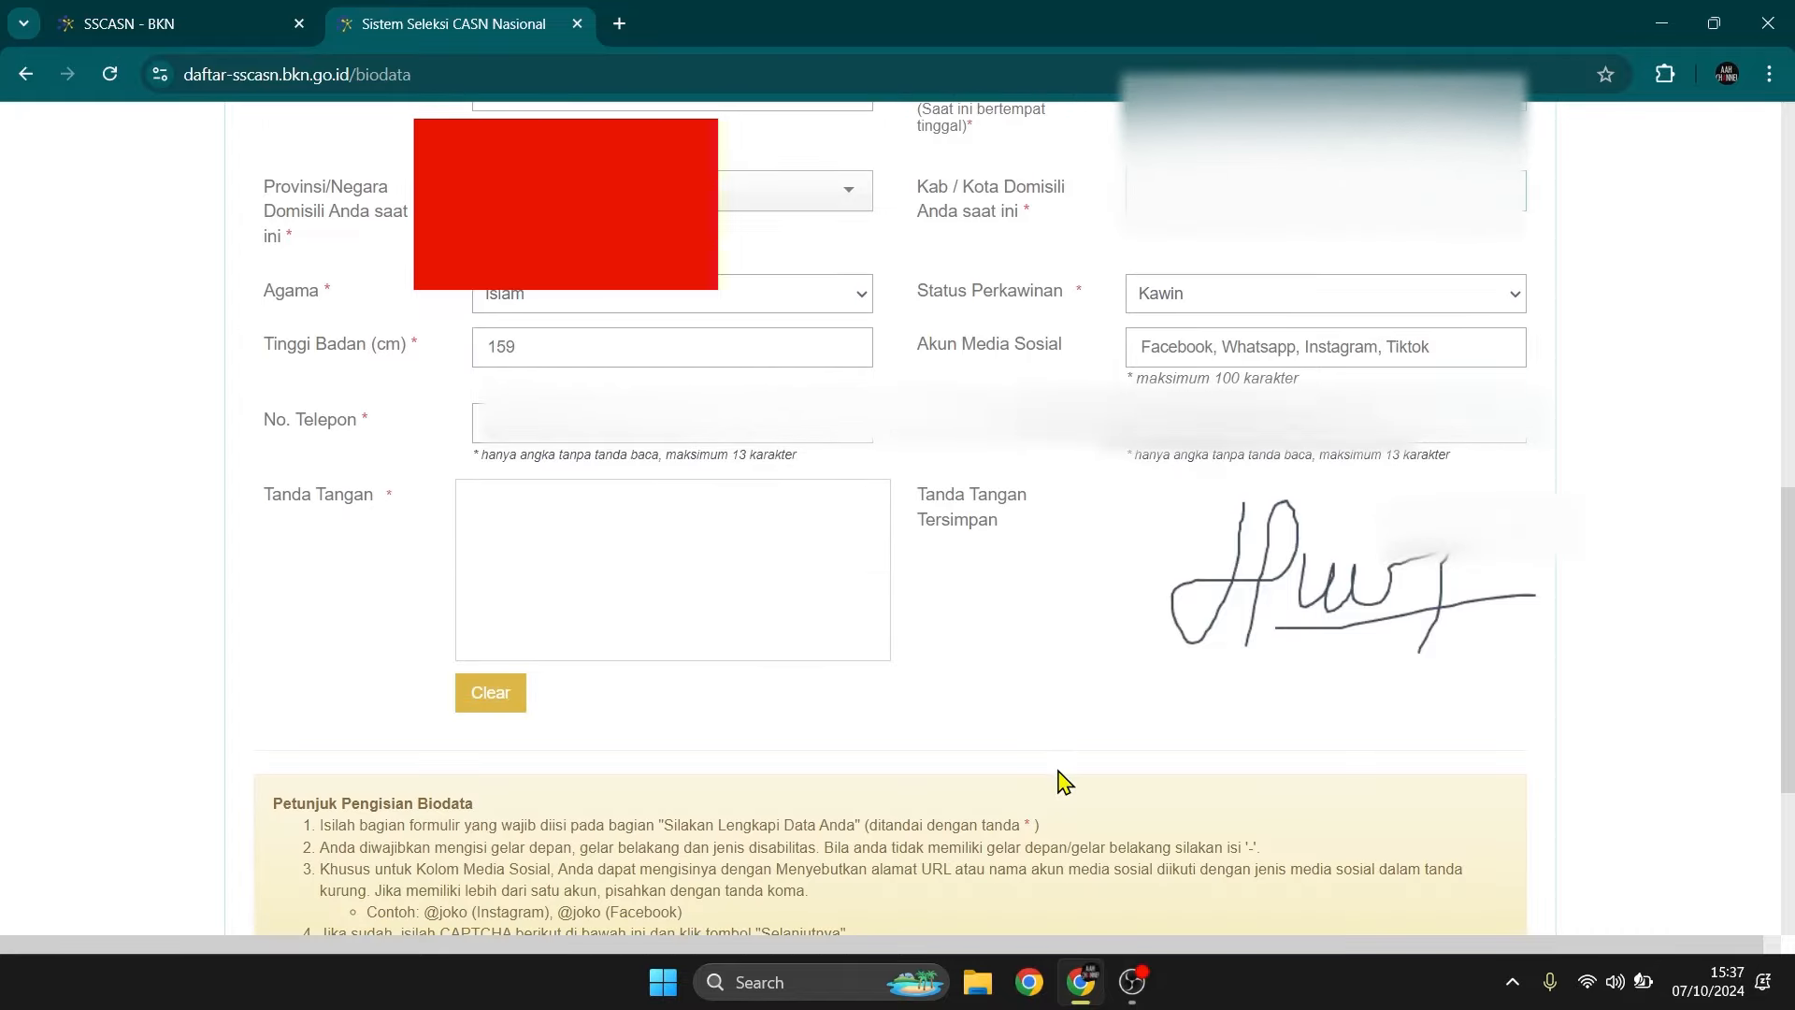
{"action": "scroll", "coordinate": [1122, 573], "scroll_direction": "down", "scroll_amount": 3}
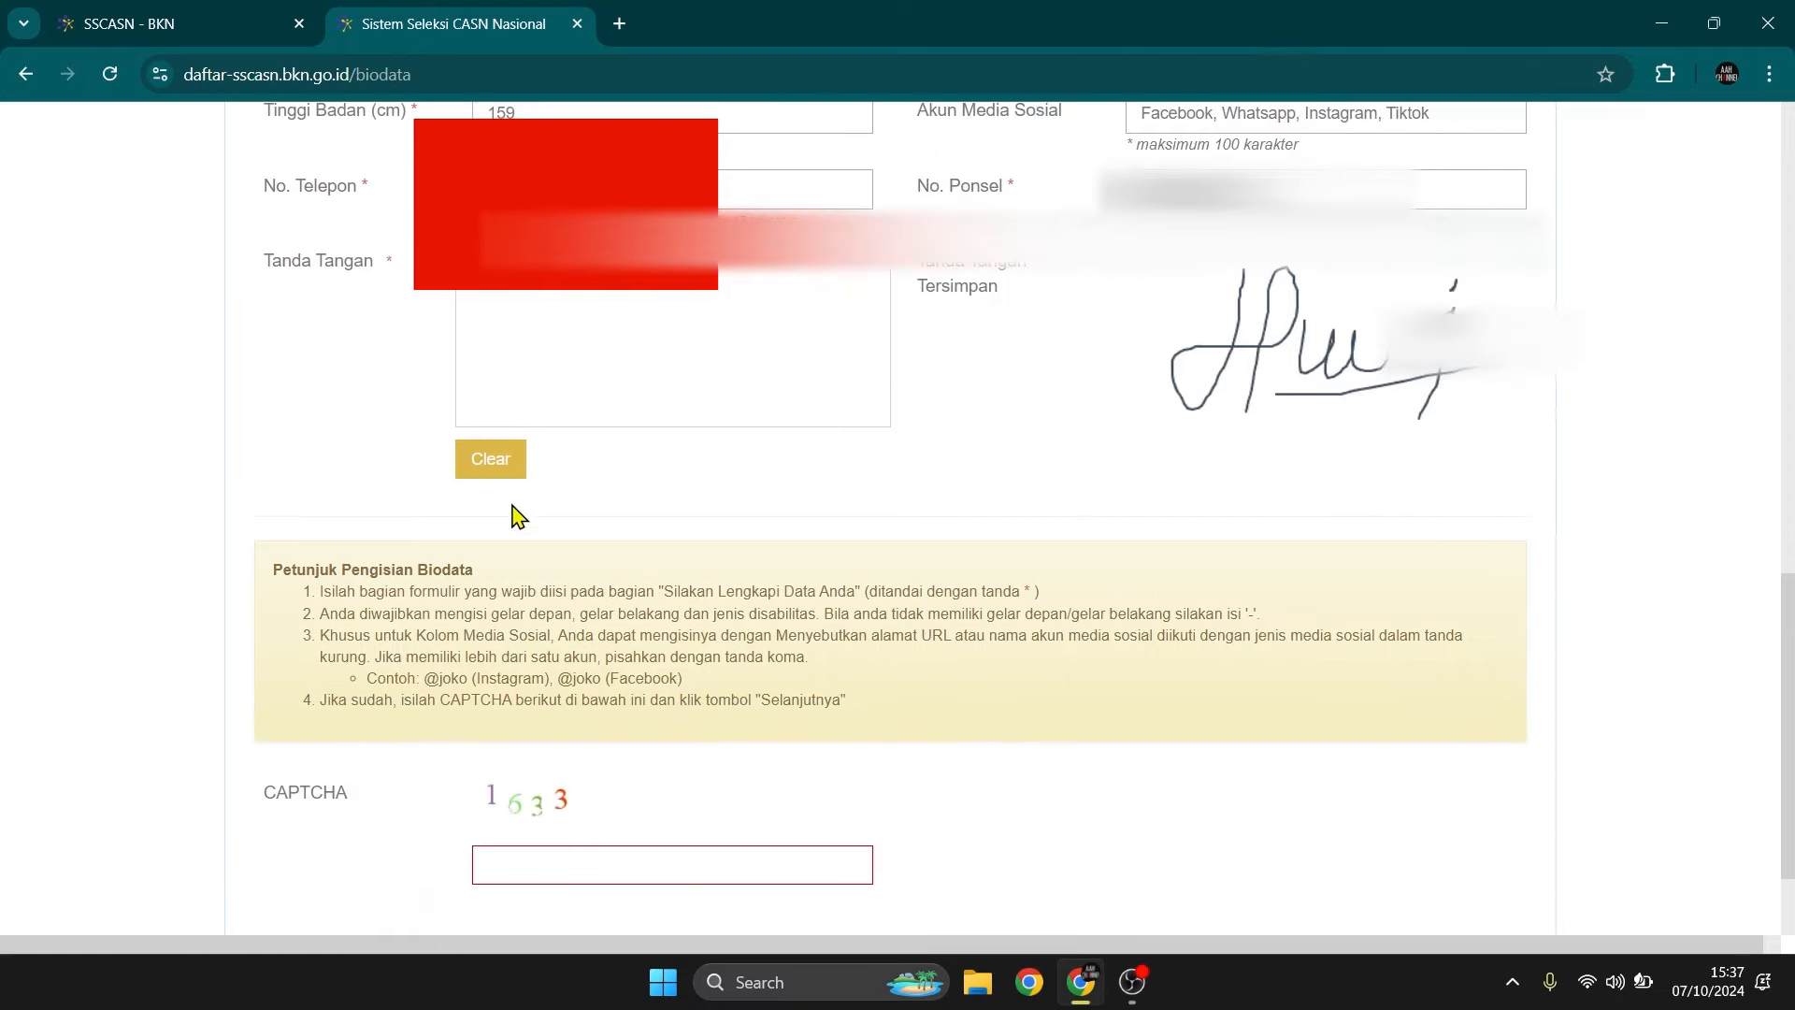
{"action": "left_click", "coordinate": [577, 864]}
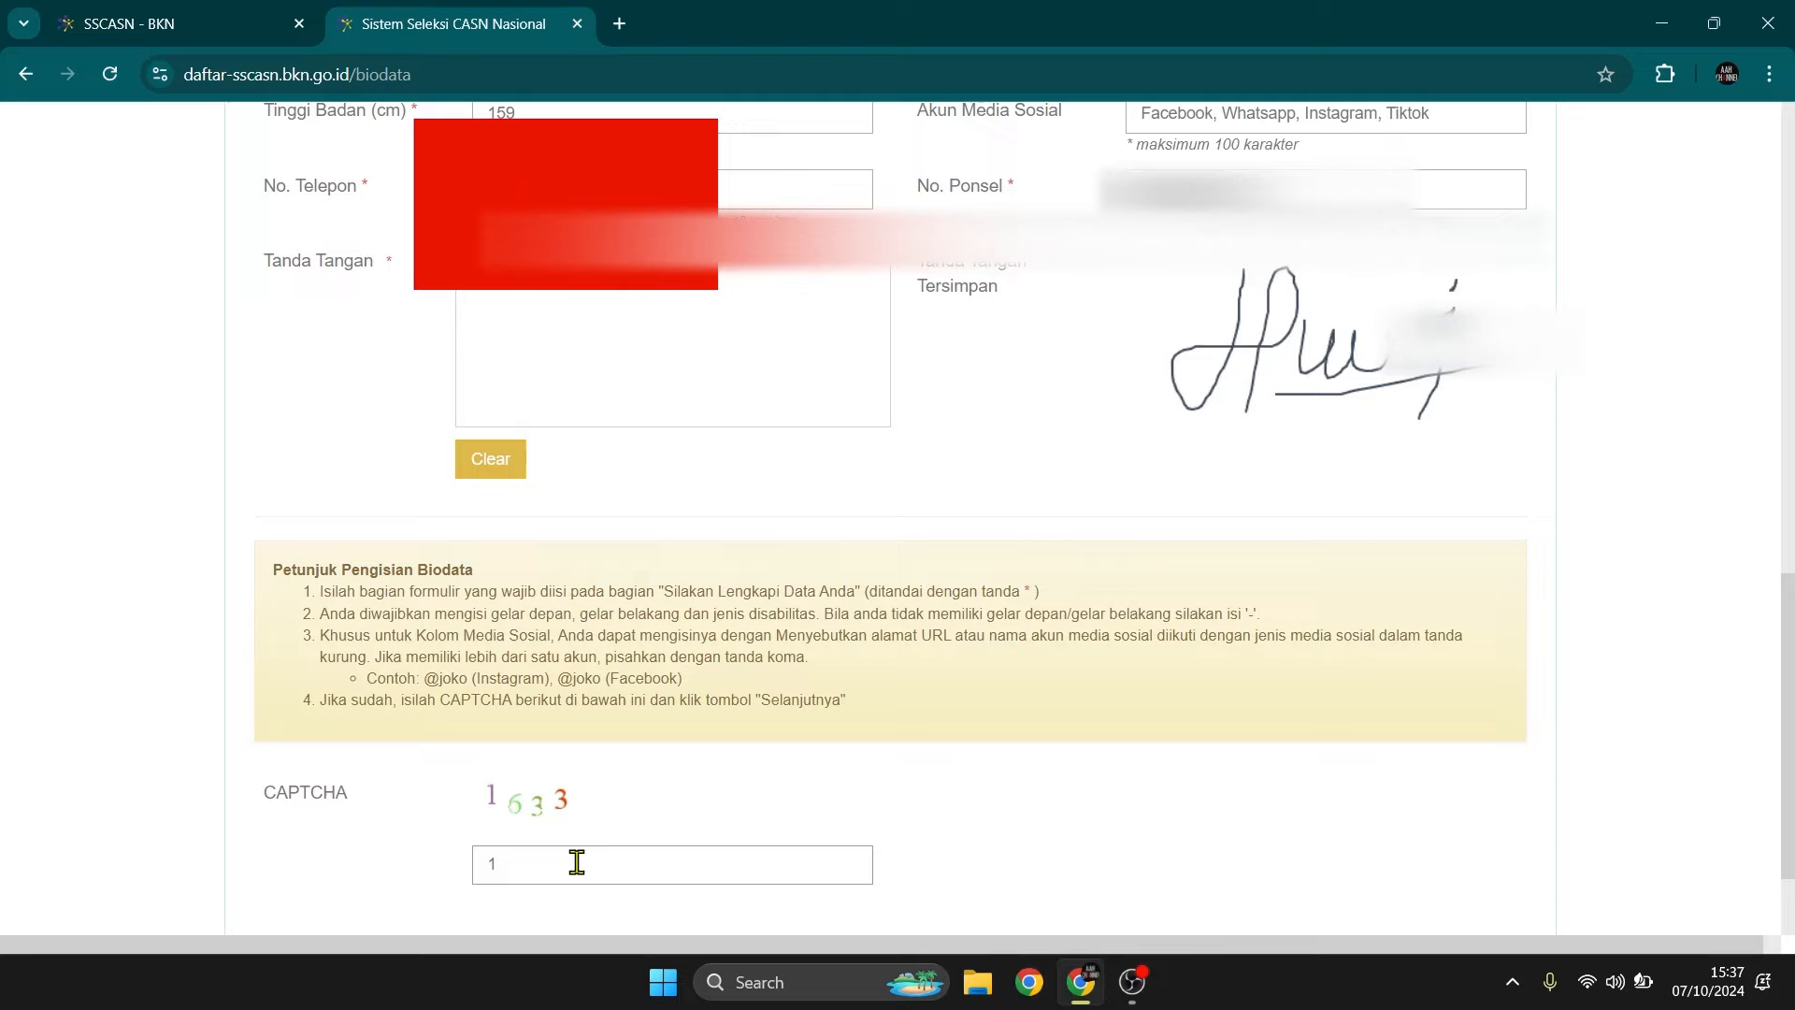
{"action": "type", "text": "1633"}
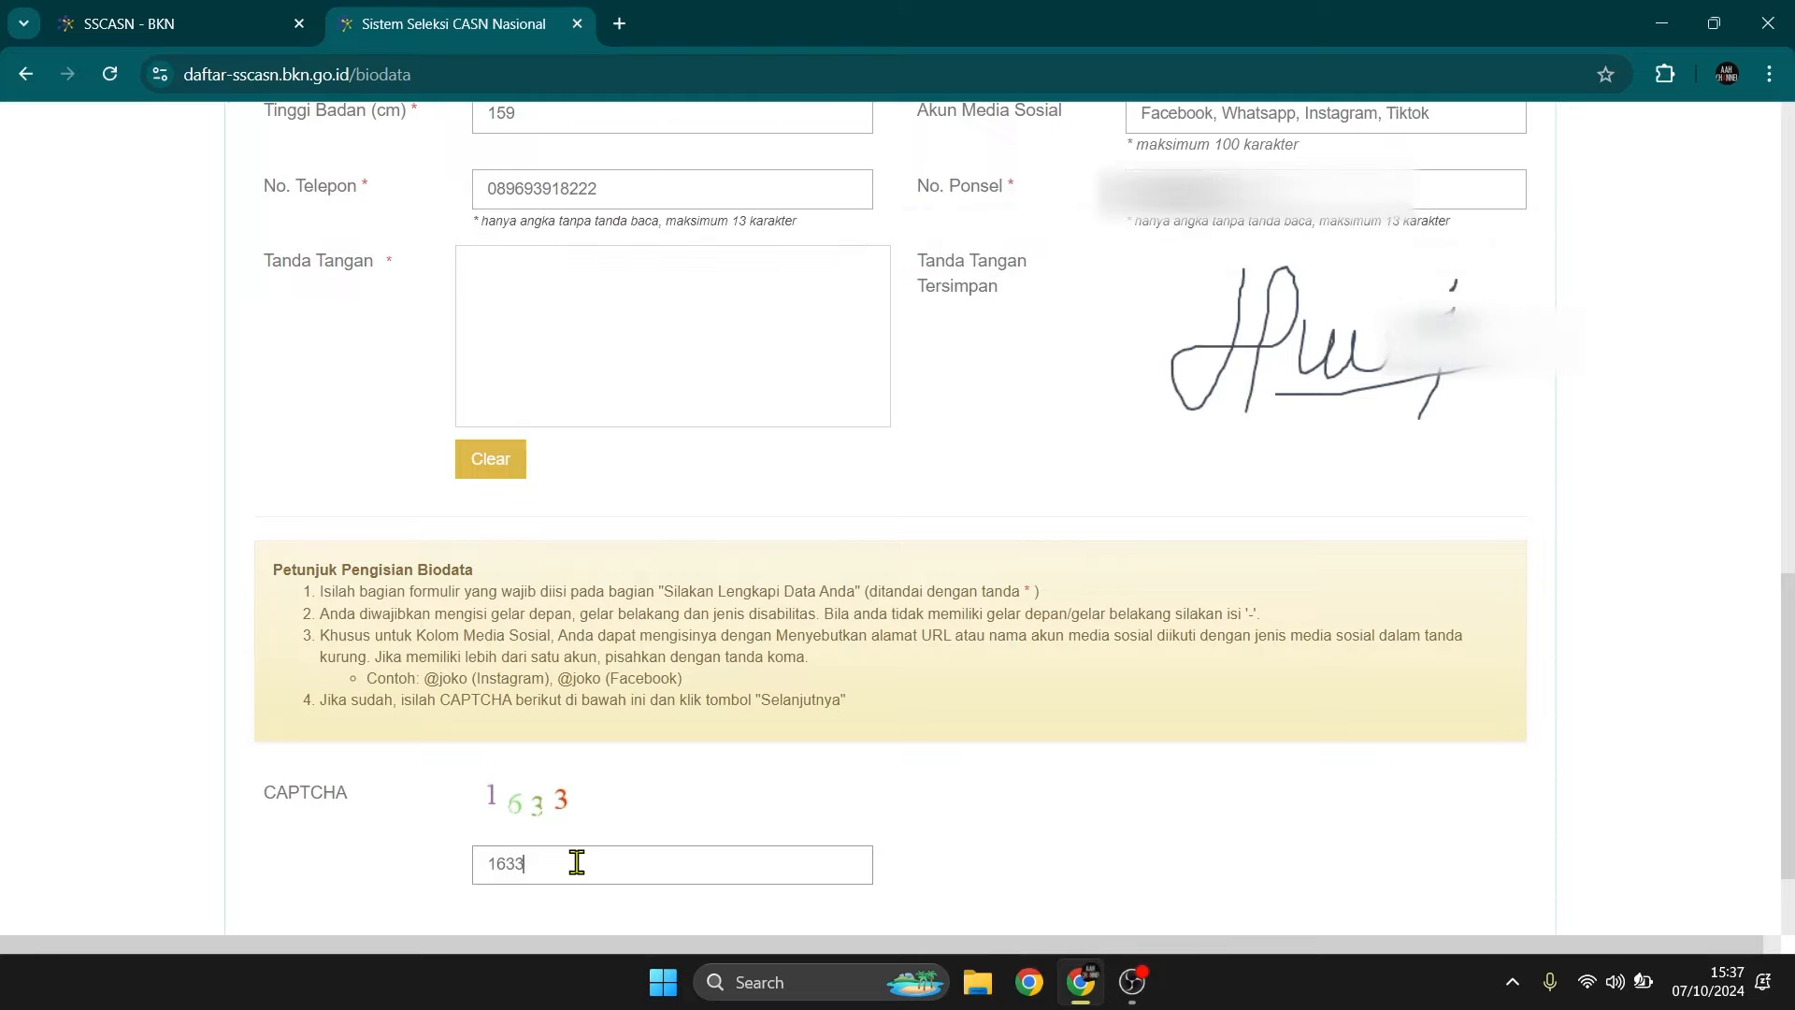
{"action": "scroll", "coordinate": [575, 861], "scroll_direction": "down", "scroll_amount": 2}
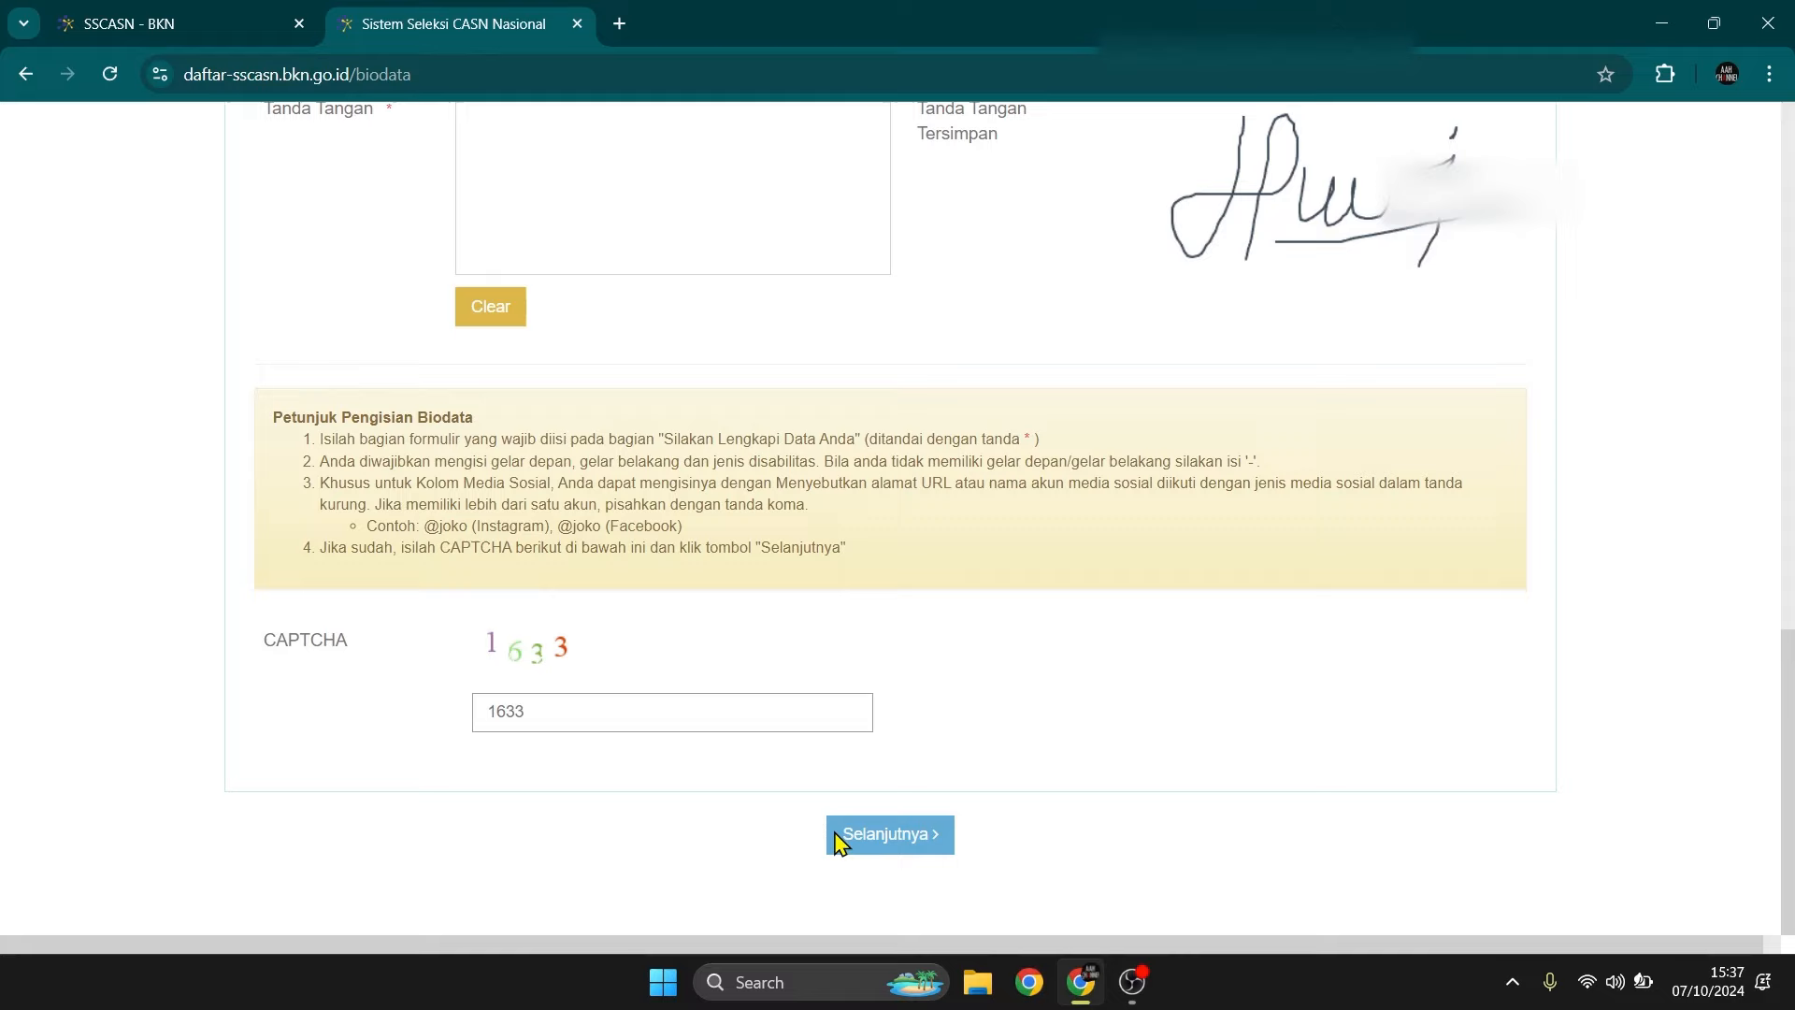
{"action": "left_click", "coordinate": [915, 840]}
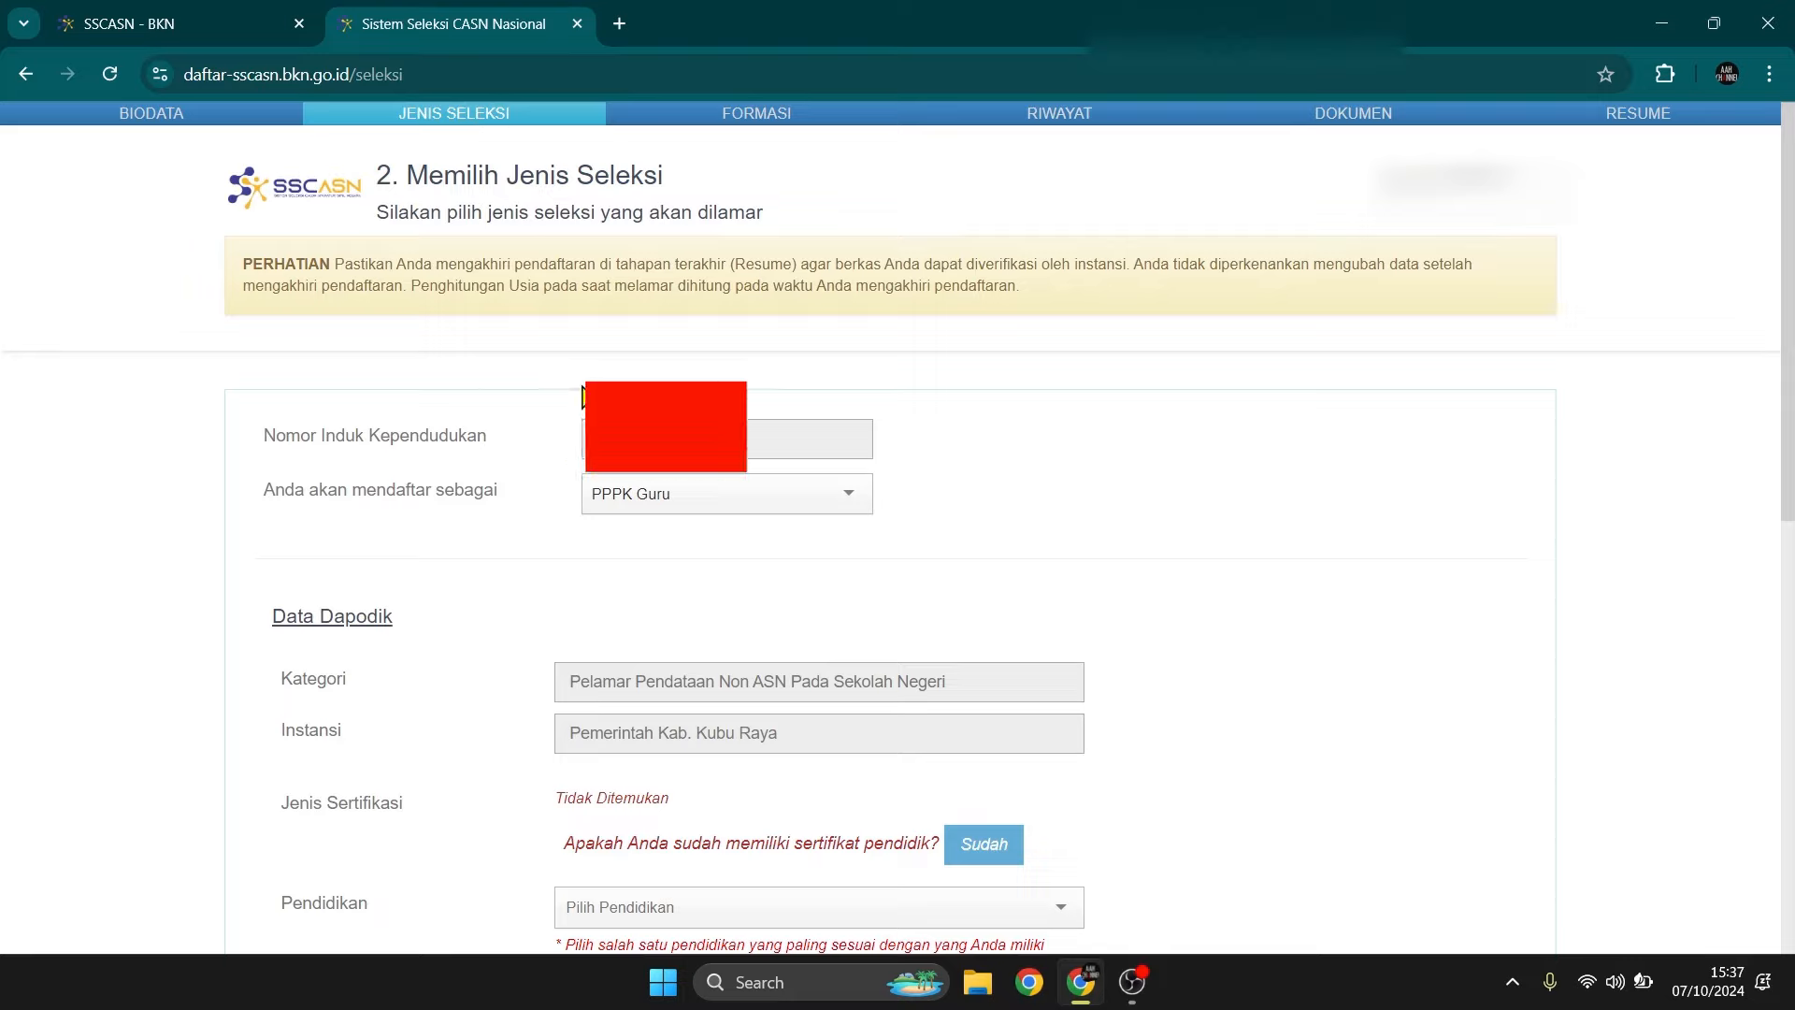
Step: Select PPPK Guru as the formation type being applied for under Anda akan mendaftar sebagai
{"action": "left_click_drag", "start_coordinate": [411, 177], "coordinate": [718, 194]}
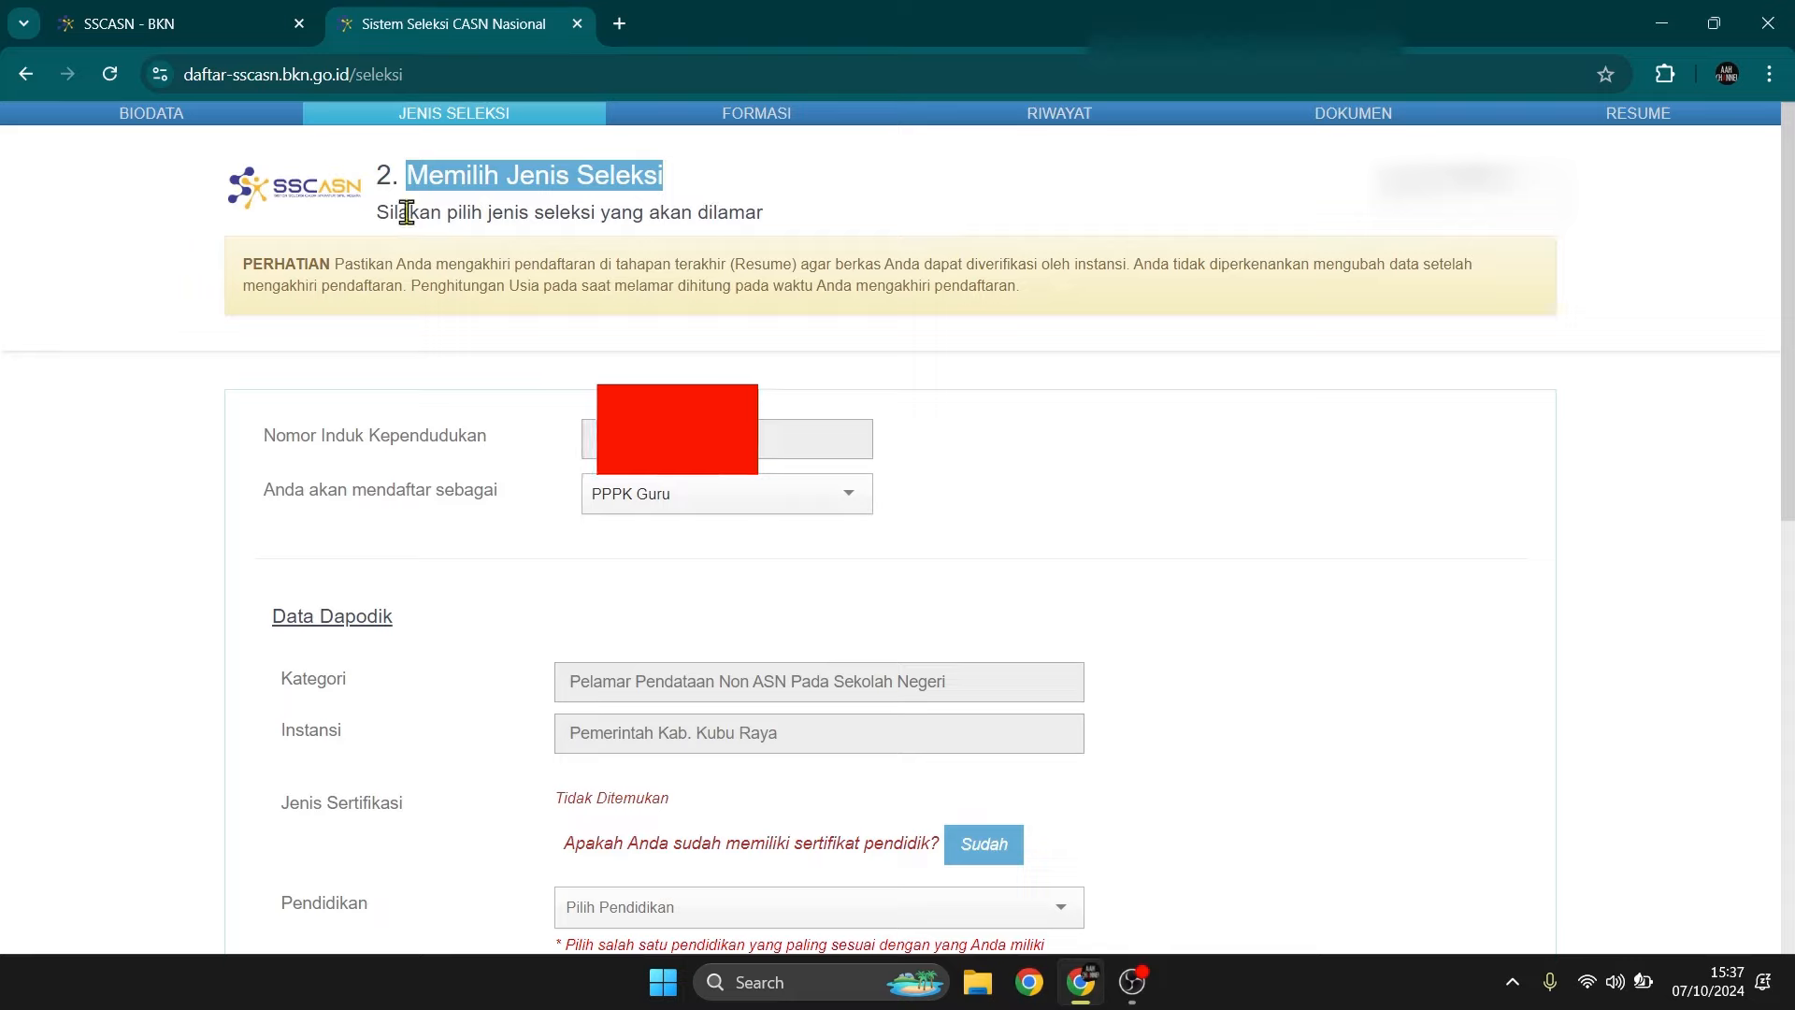
{"action": "left_click_drag", "start_coordinate": [376, 214], "coordinate": [815, 231]}
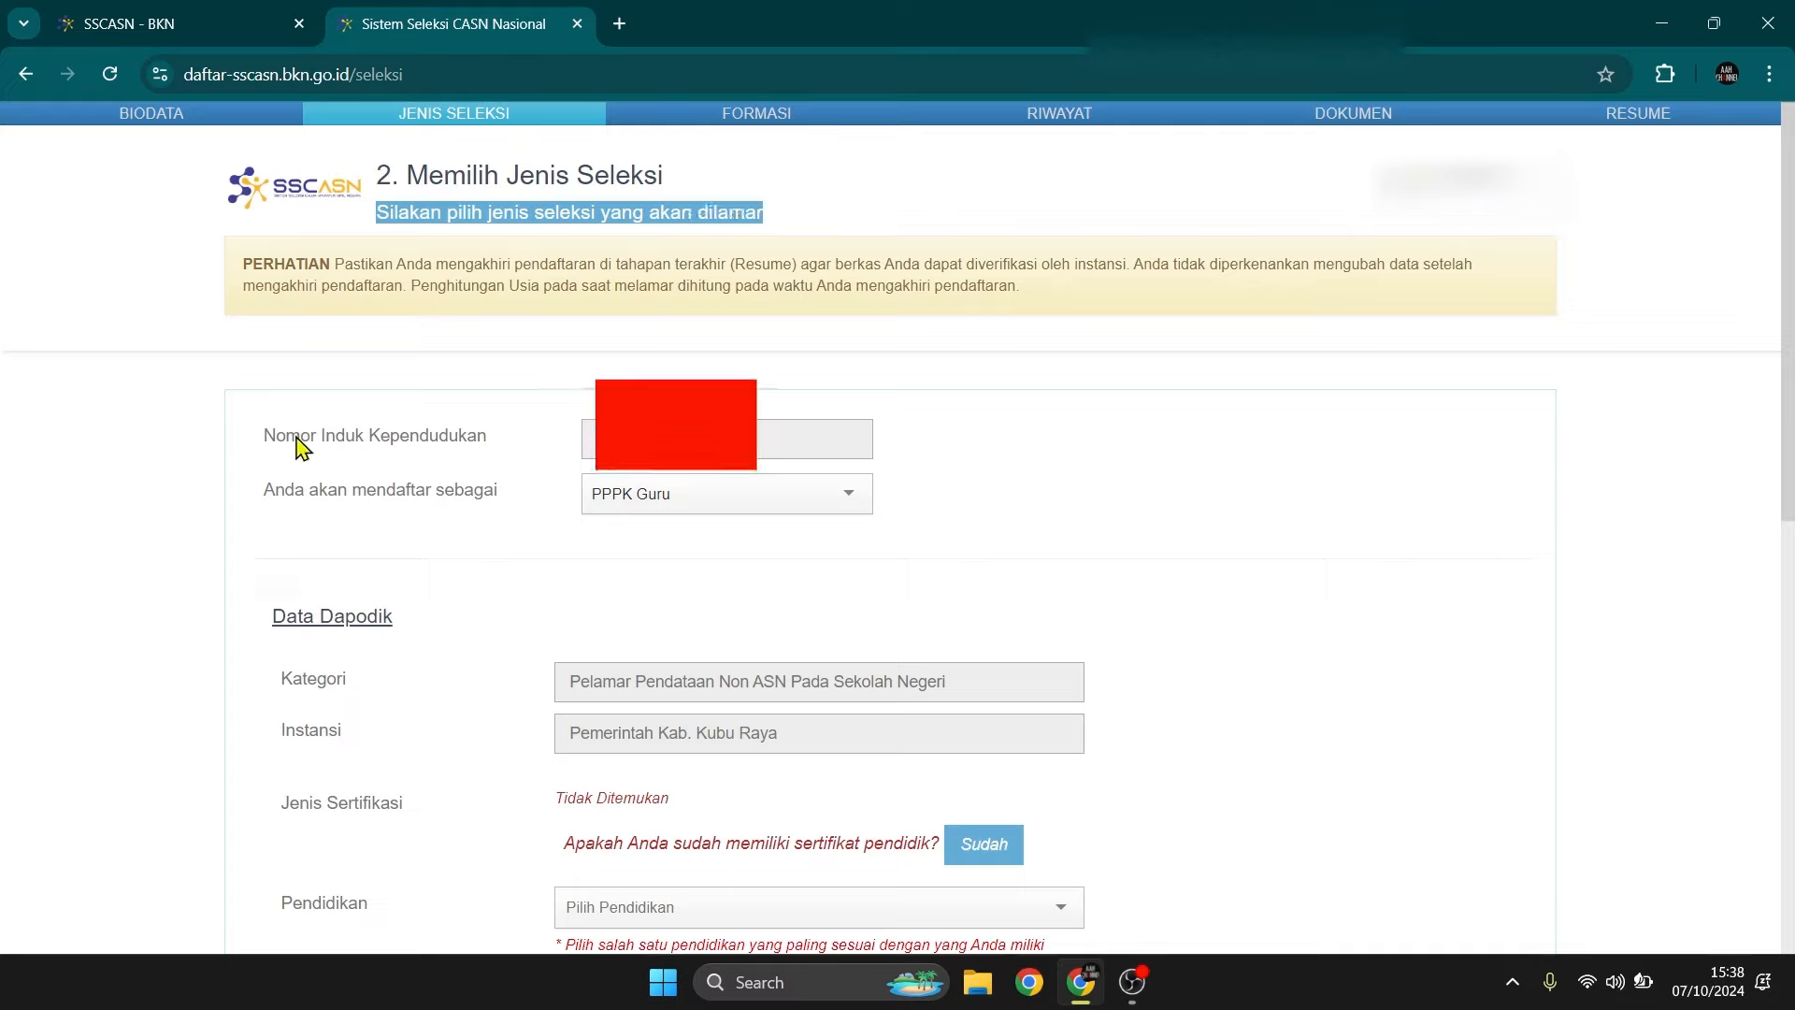
{"action": "left_click", "coordinate": [739, 213]}
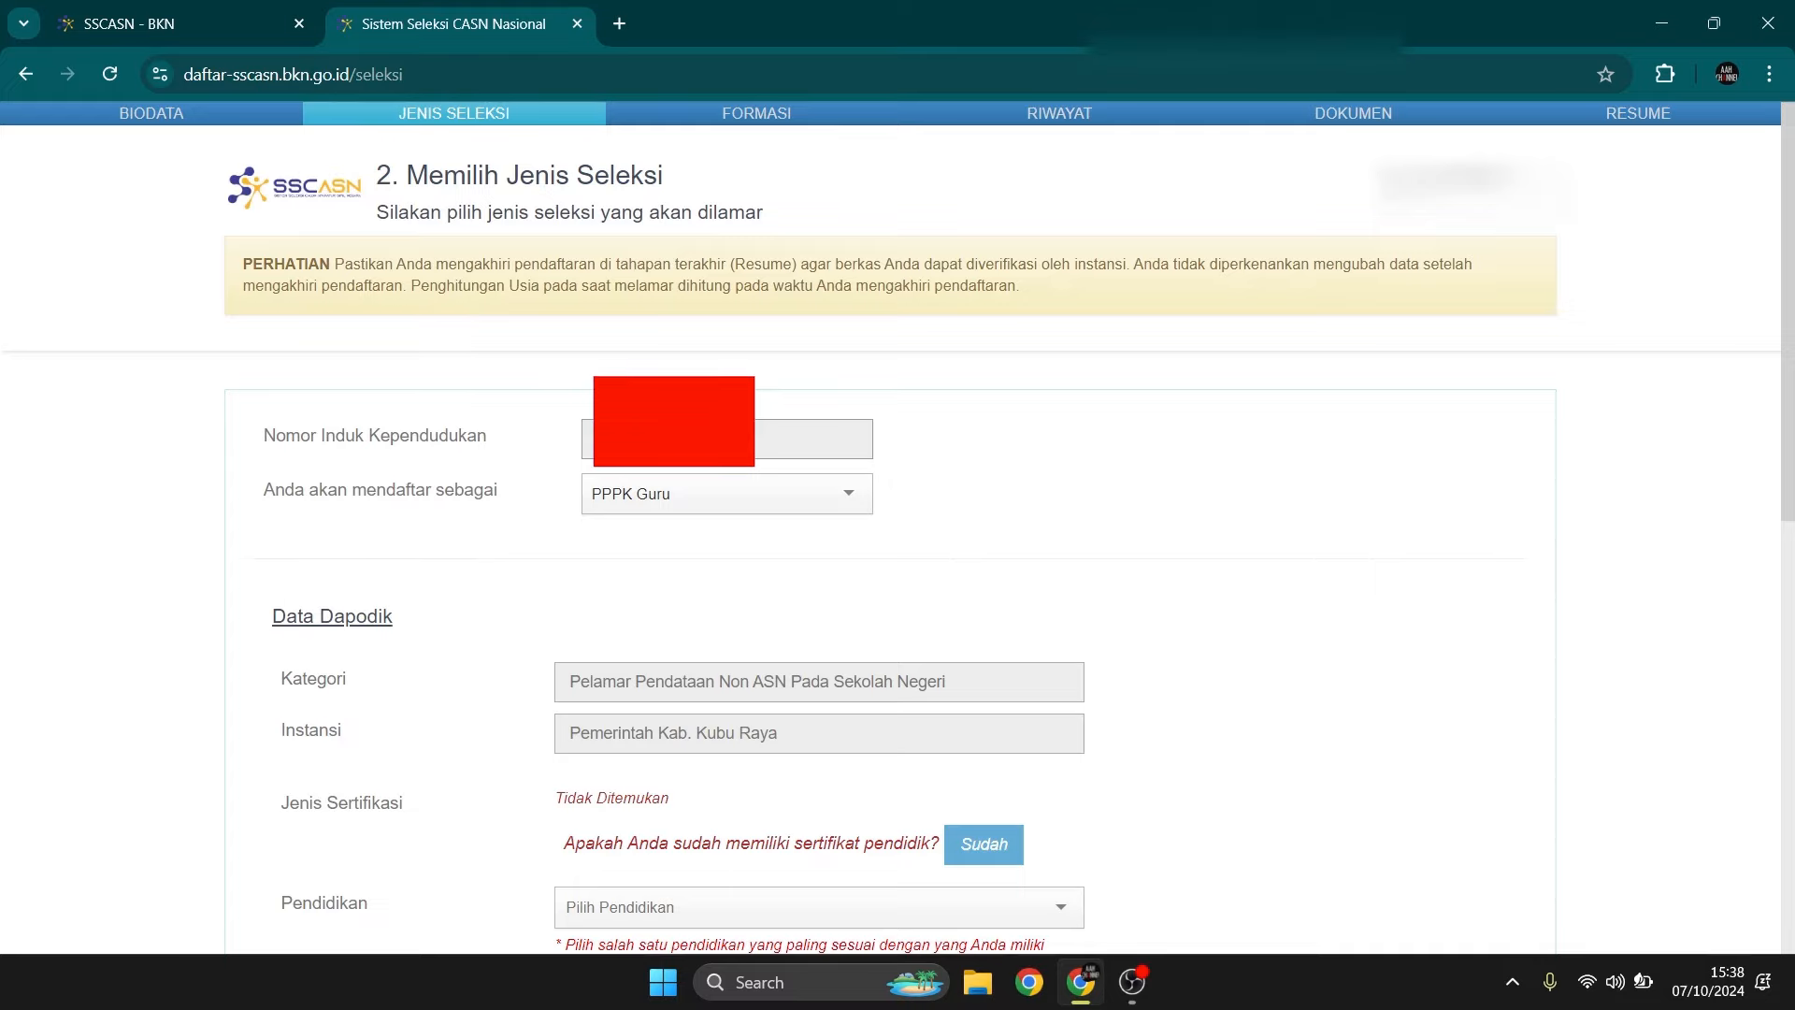
{"action": "left_click_drag", "start_coordinate": [271, 490], "coordinate": [491, 494]}
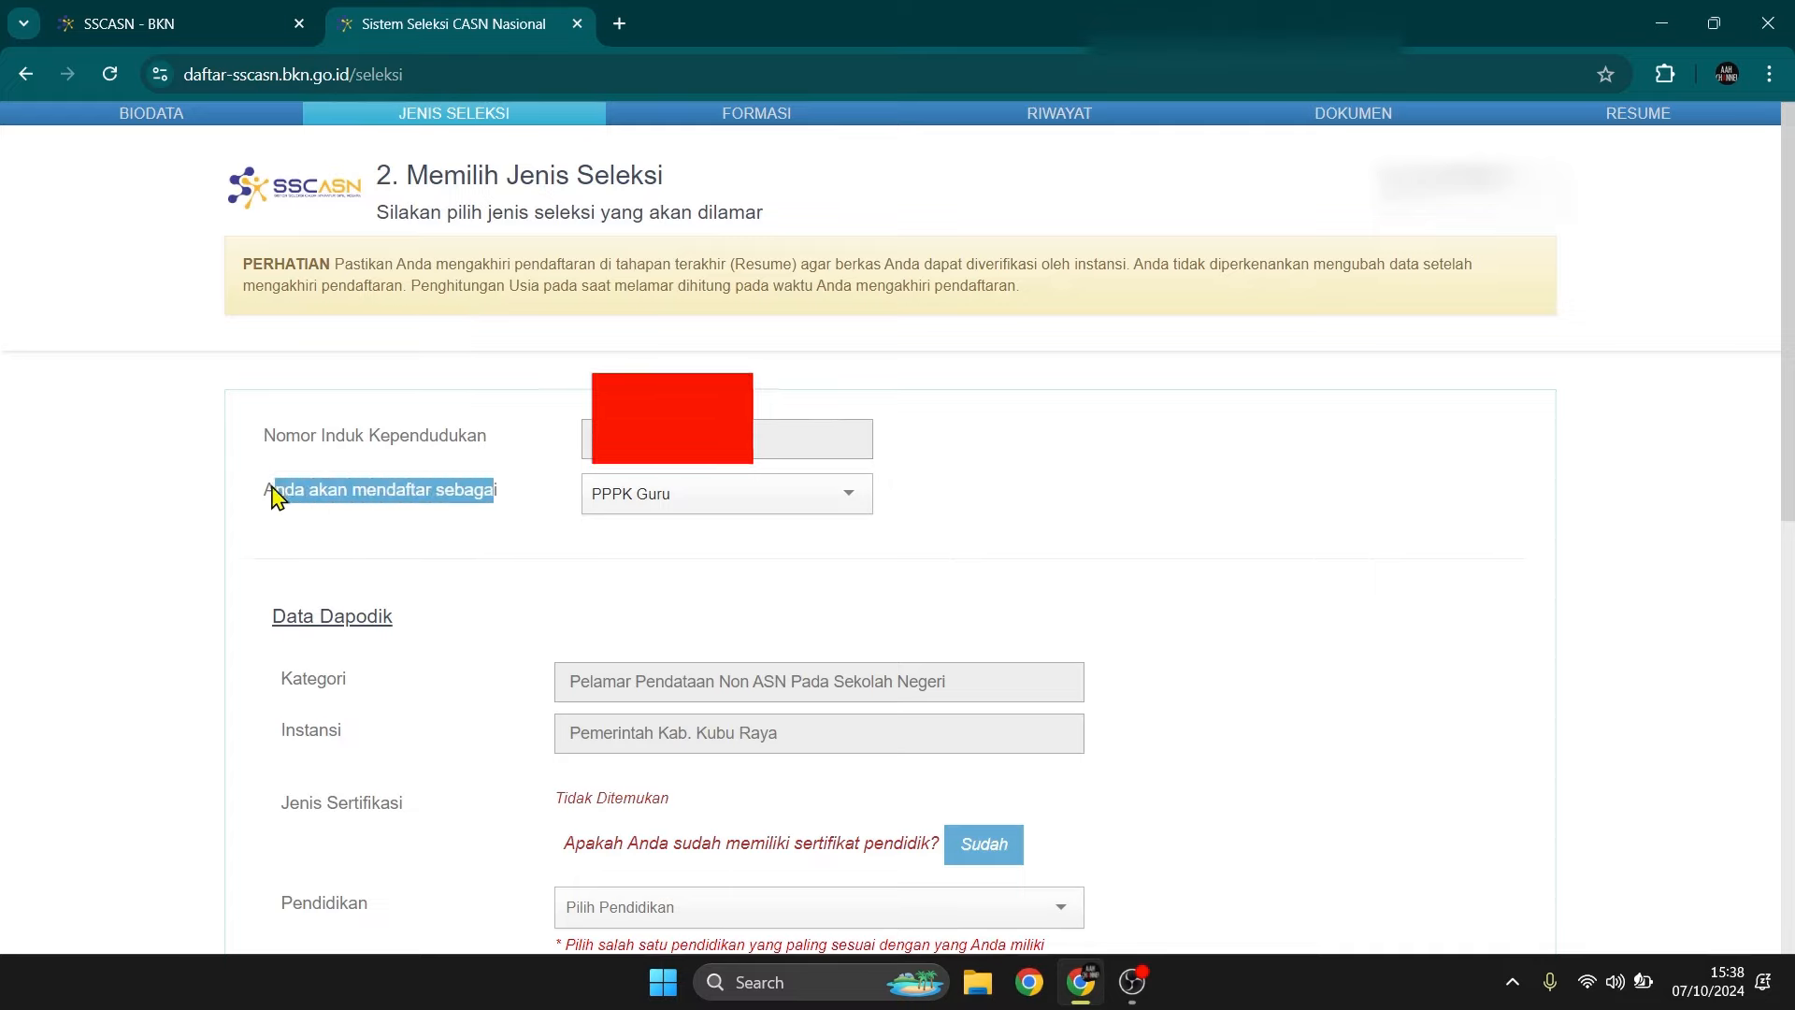
{"action": "left_click", "coordinate": [620, 501]}
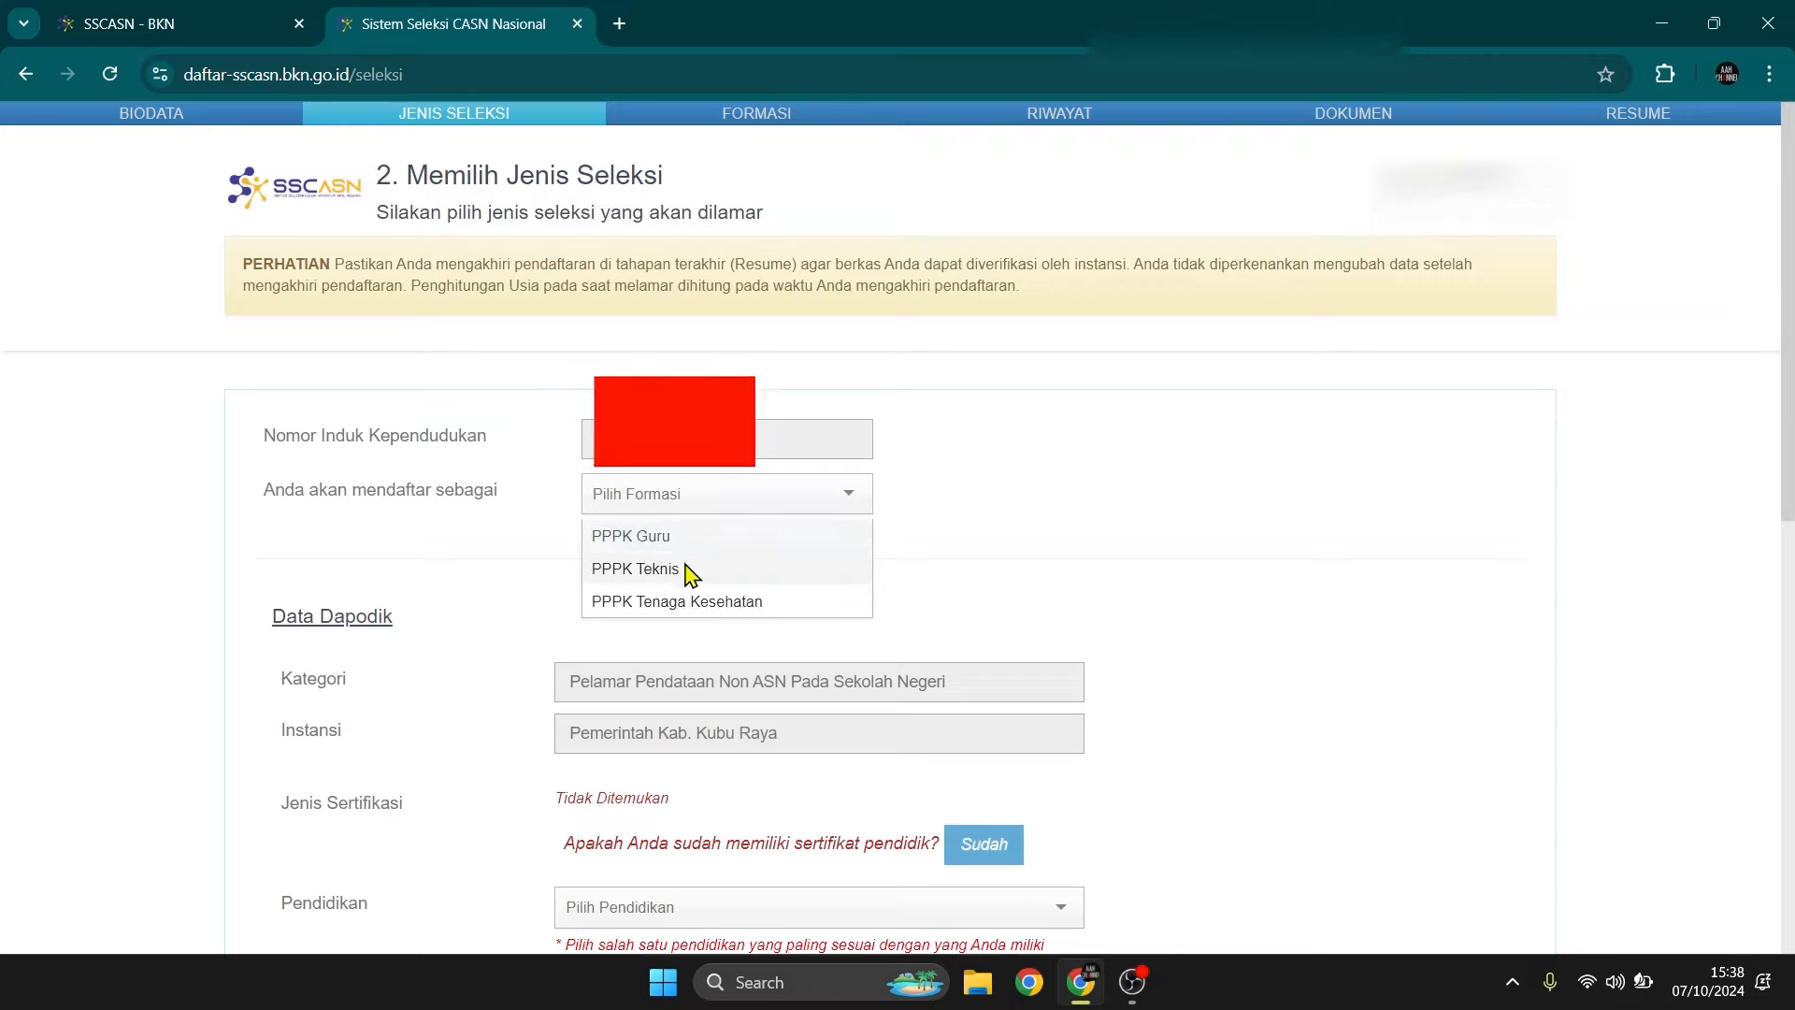
{"action": "left_click", "coordinate": [687, 541]}
{"action": "left_click", "coordinate": [681, 505]}
{"action": "left_click", "coordinate": [648, 539]}
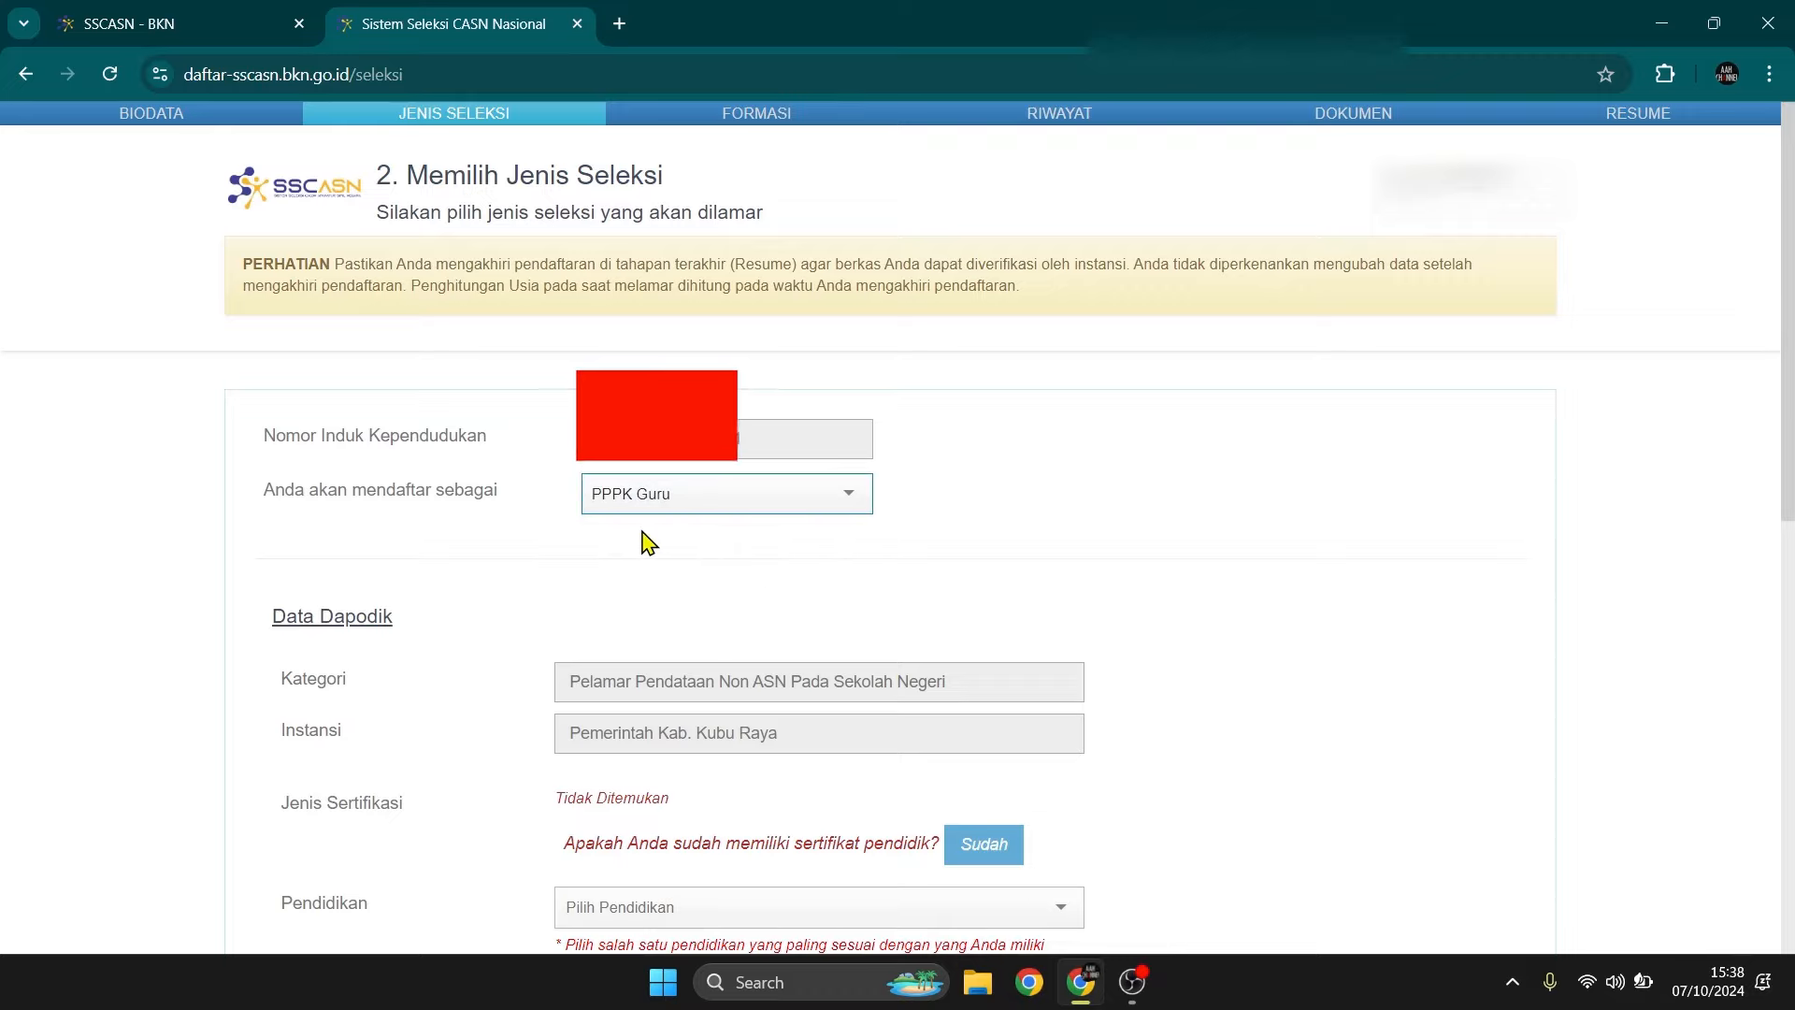
Step: Look up the educator certificate correction site linked under Jenis Sertifikasi, and return to the selection type form
{"action": "scroll", "coordinate": [272, 549], "scroll_direction": "down", "scroll_amount": 1}
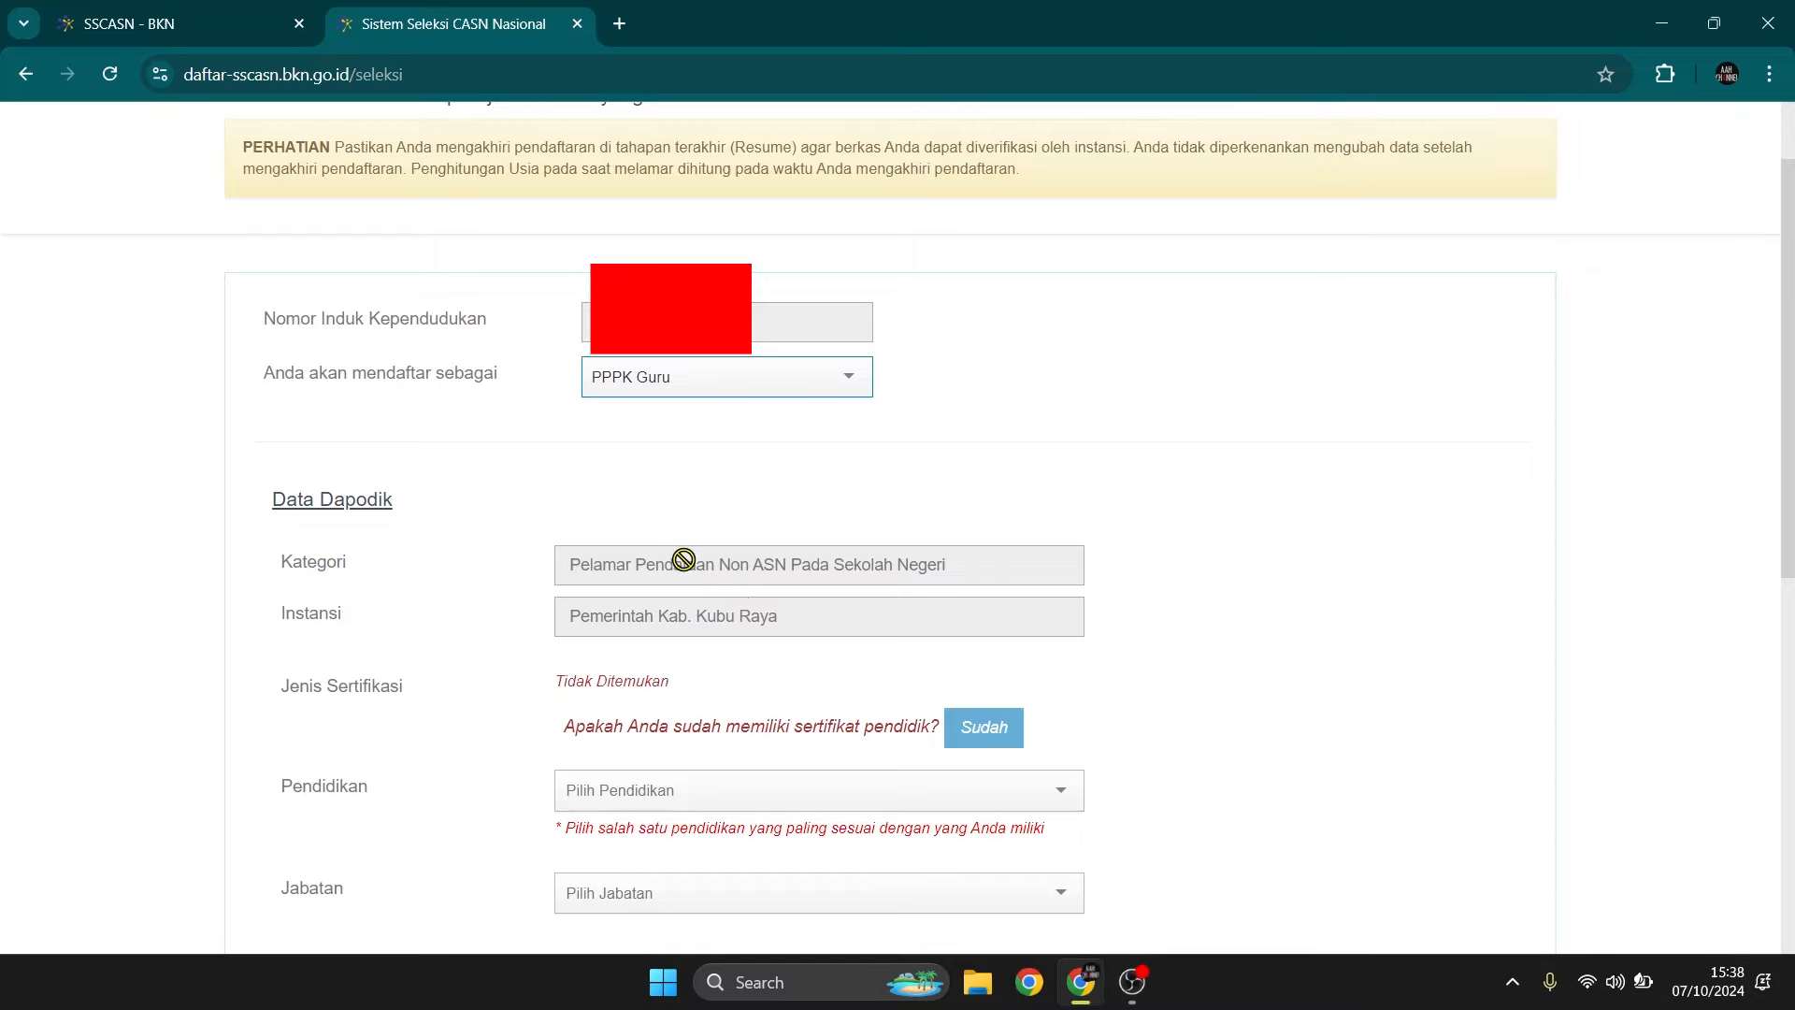
{"action": "left_click", "coordinate": [670, 623]}
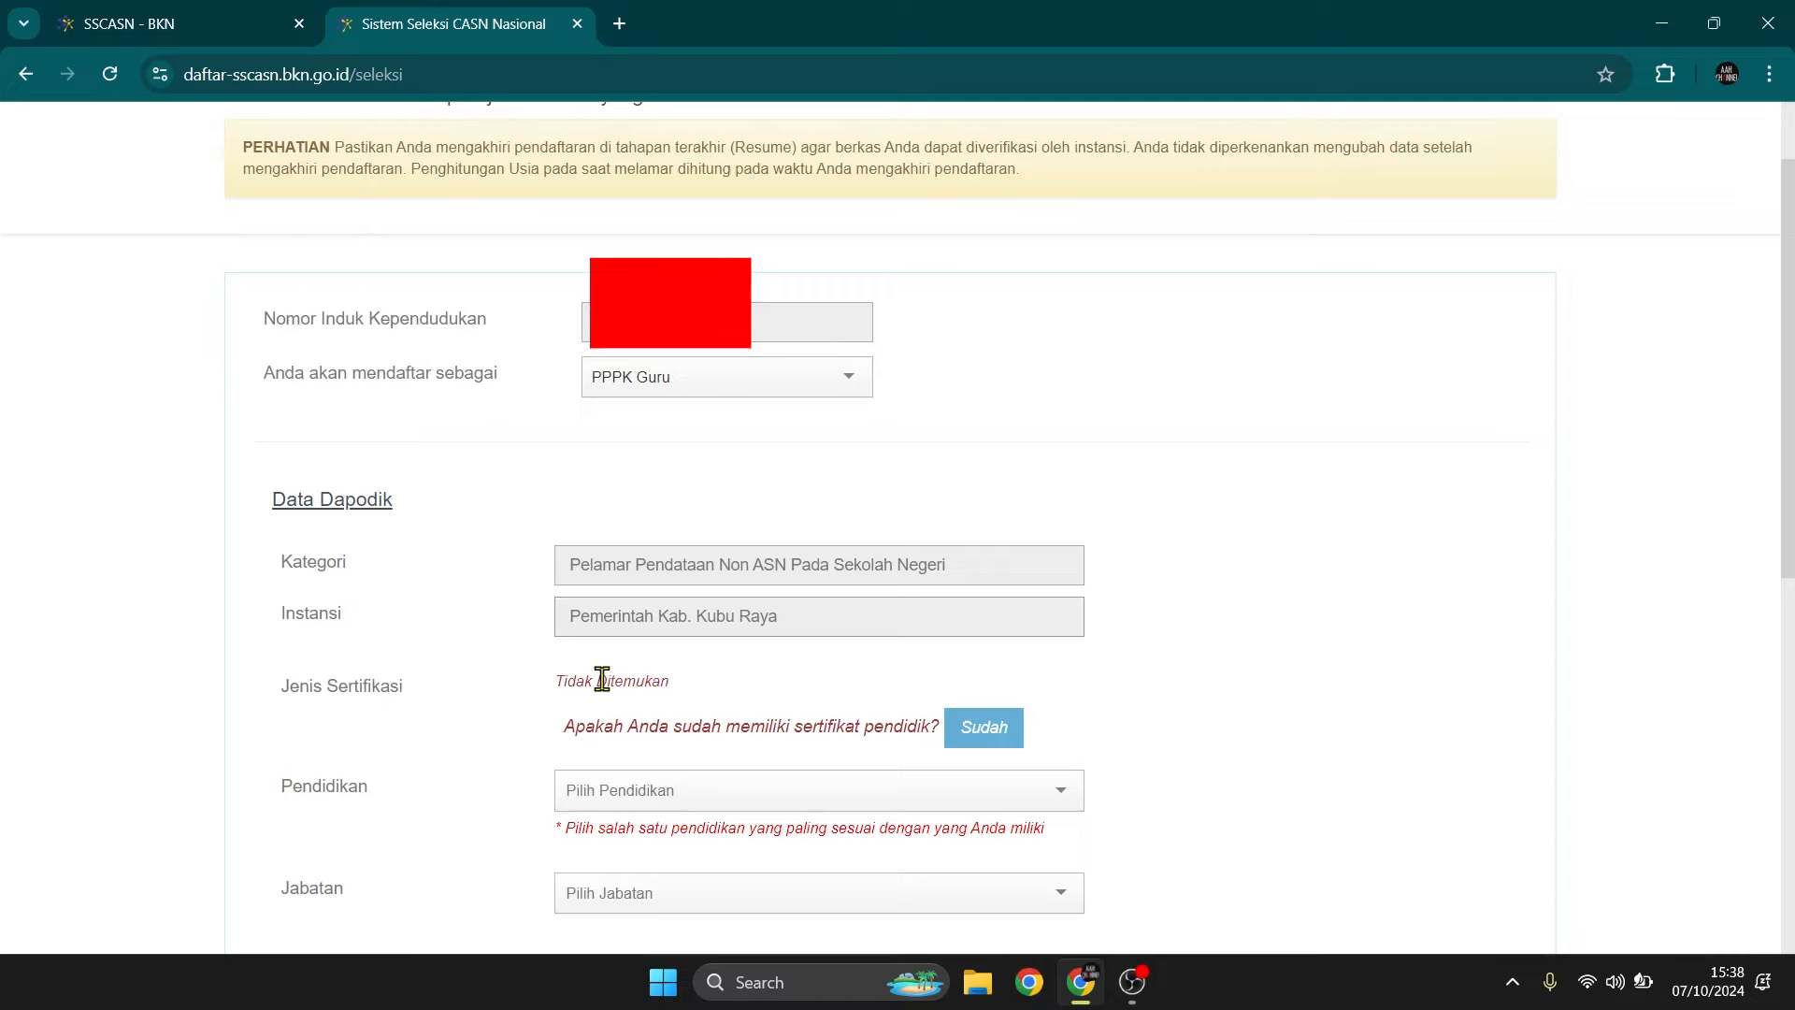
{"action": "left_click", "coordinate": [985, 710]}
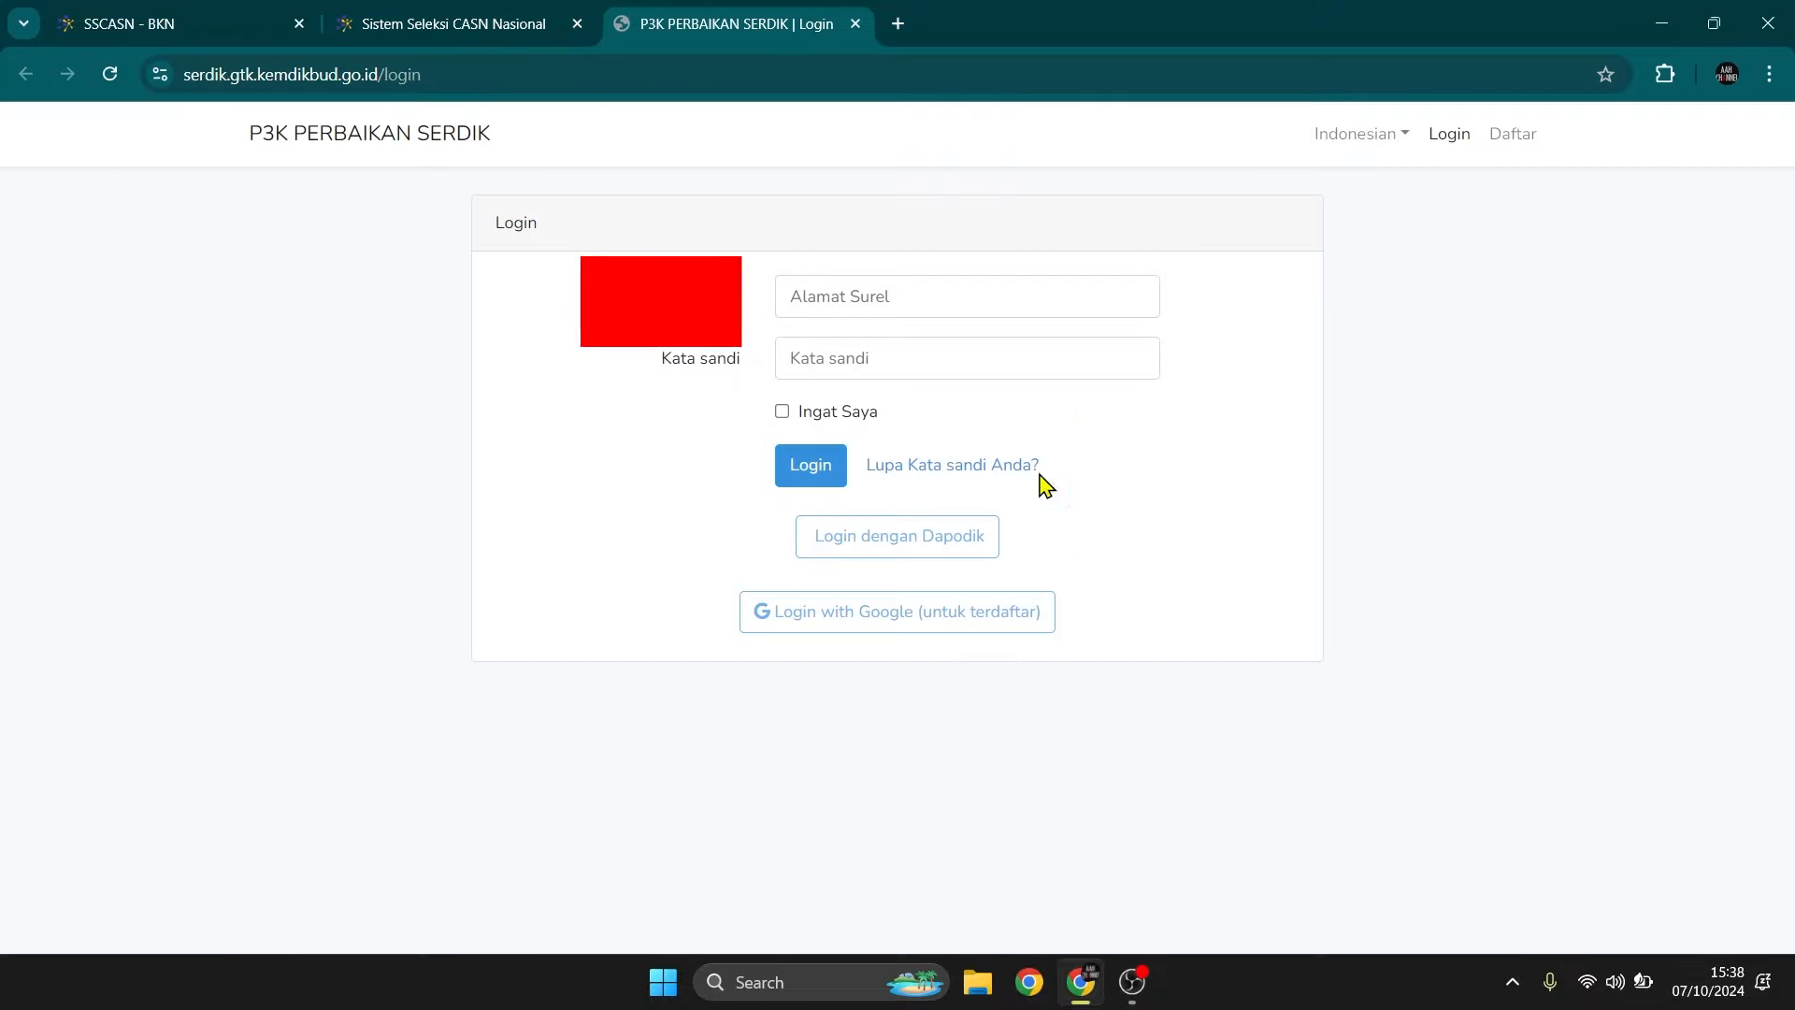
{"action": "left_click", "coordinate": [509, 23]}
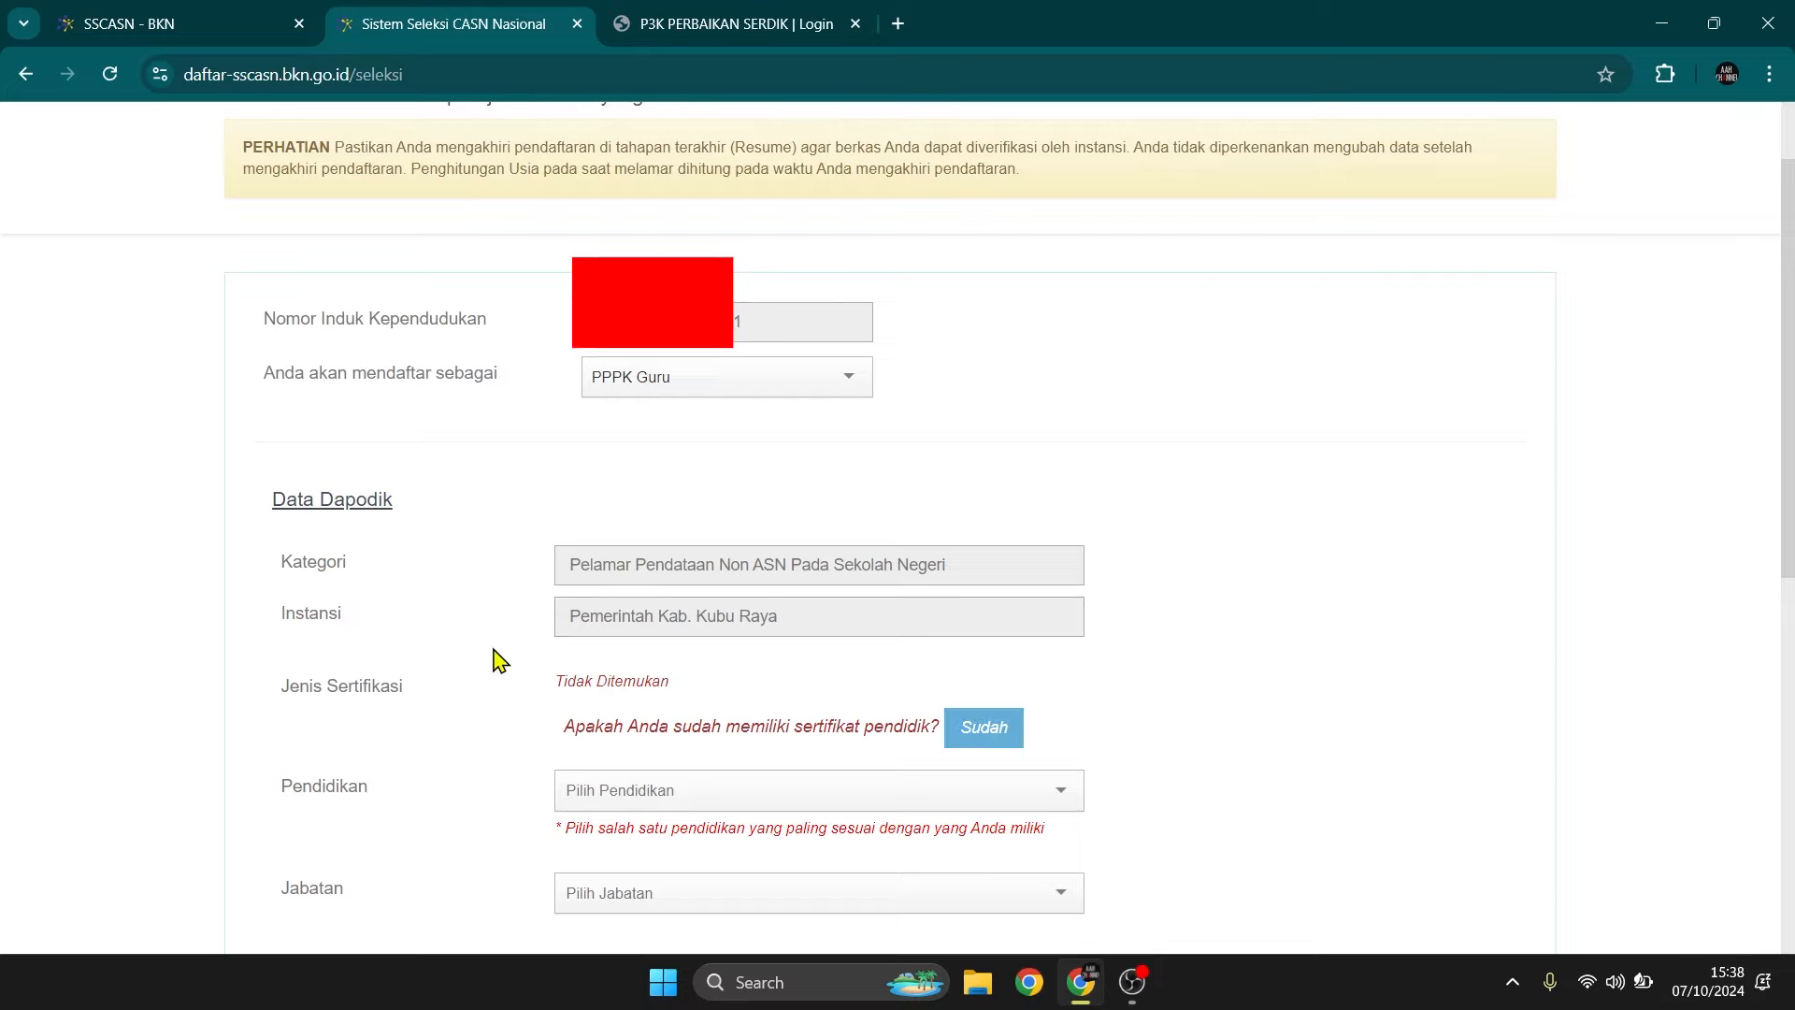
Step: Set Pendidikan to S-1 PENDIDIKAN GURU PENDIDIKAN ANAK USIA DINI under Data Dapodik
{"action": "scroll", "coordinate": [468, 636], "scroll_direction": "down", "scroll_amount": 1}
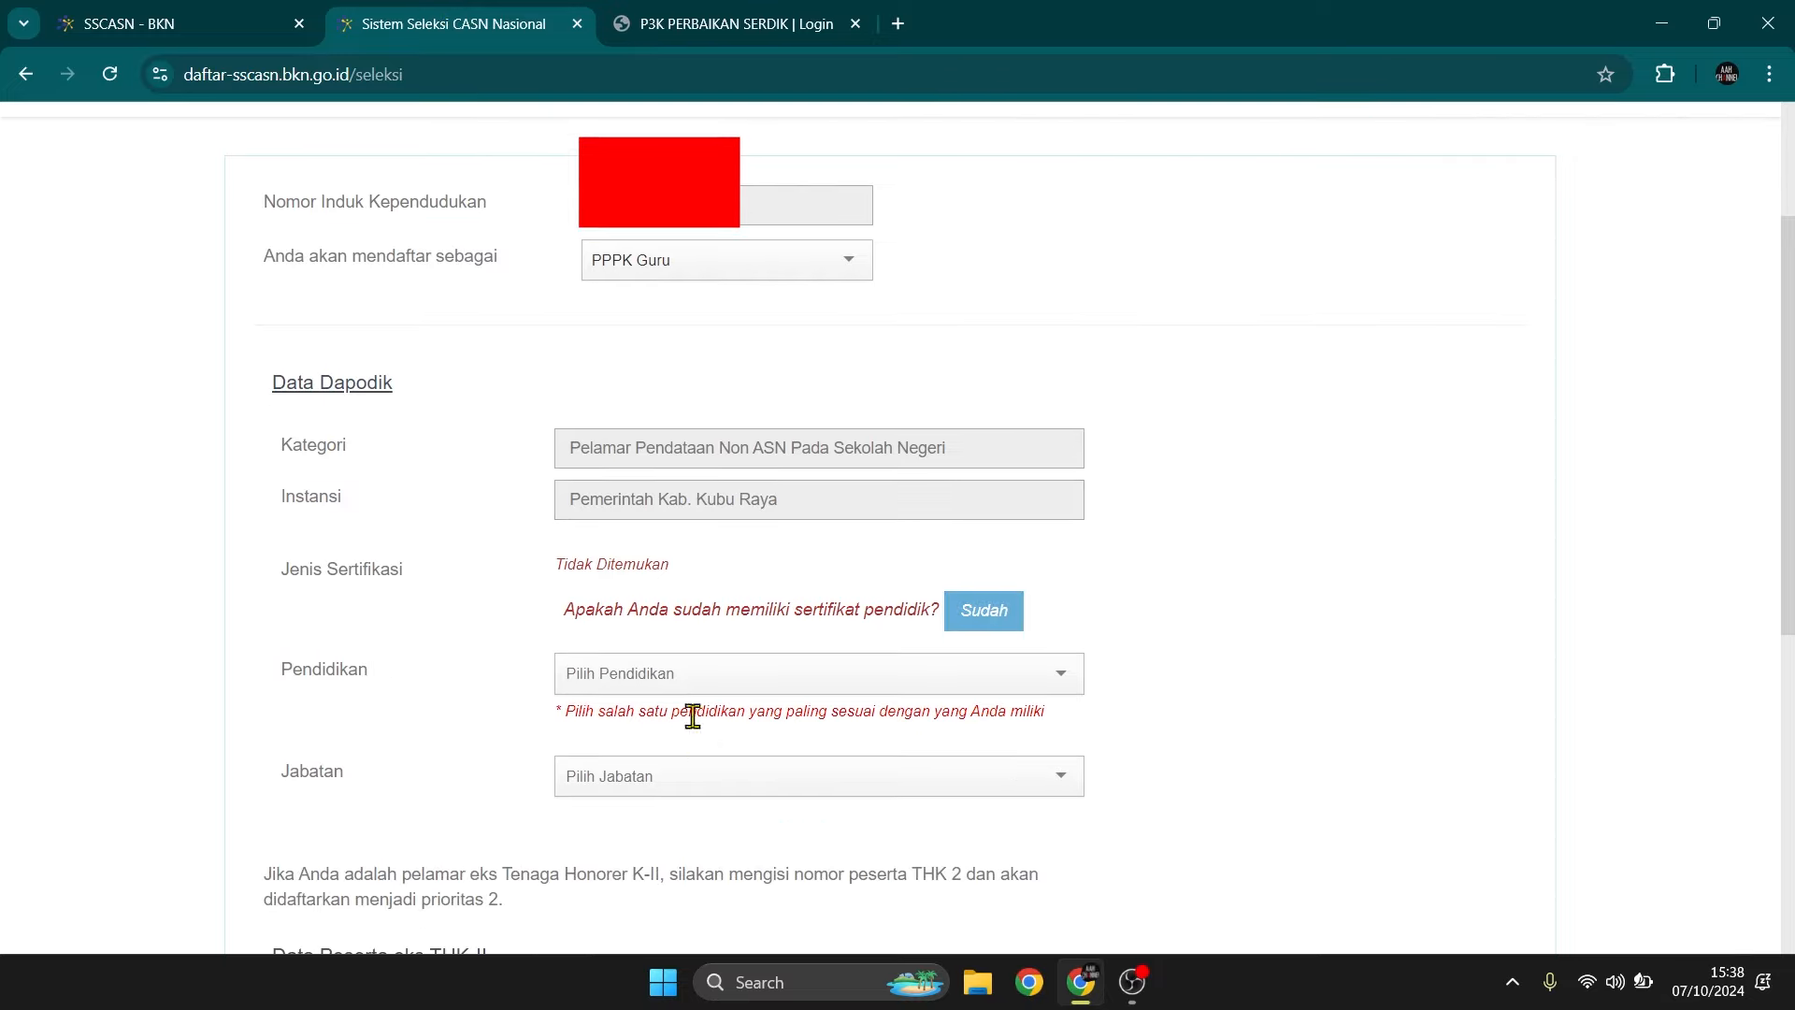
{"action": "left_click", "coordinate": [677, 679]}
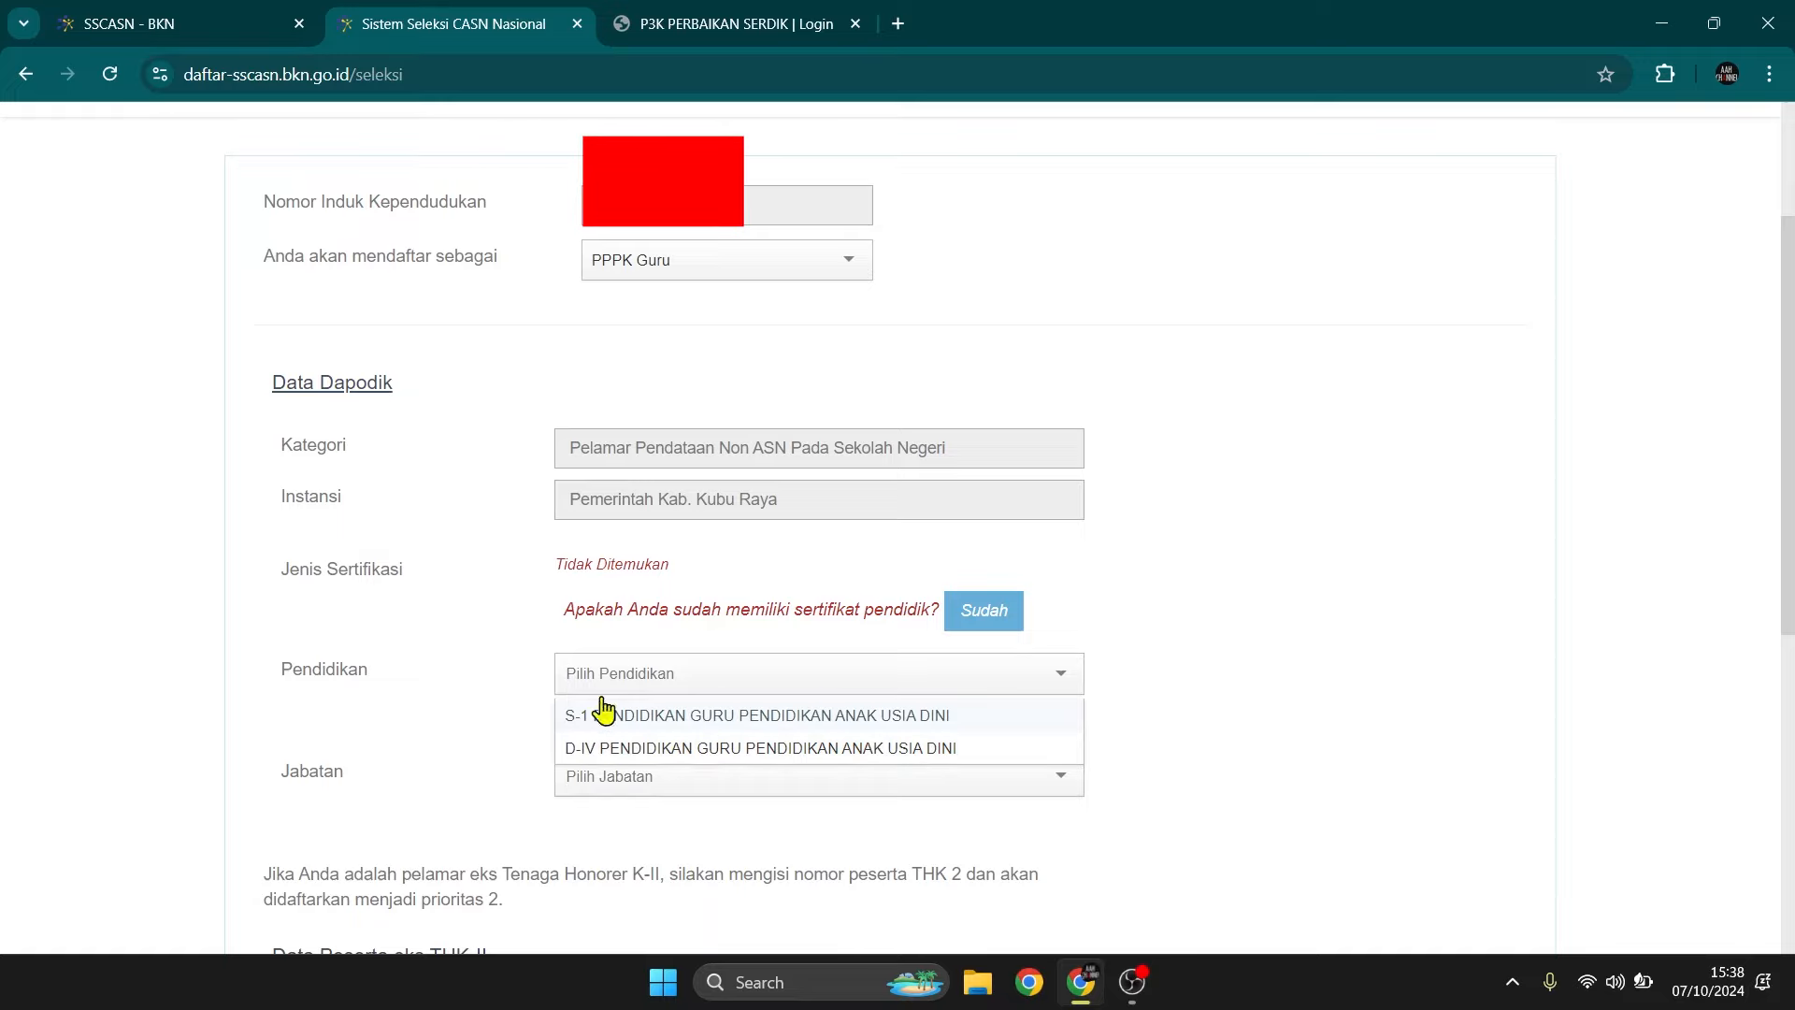
{"action": "left_click", "coordinate": [708, 715]}
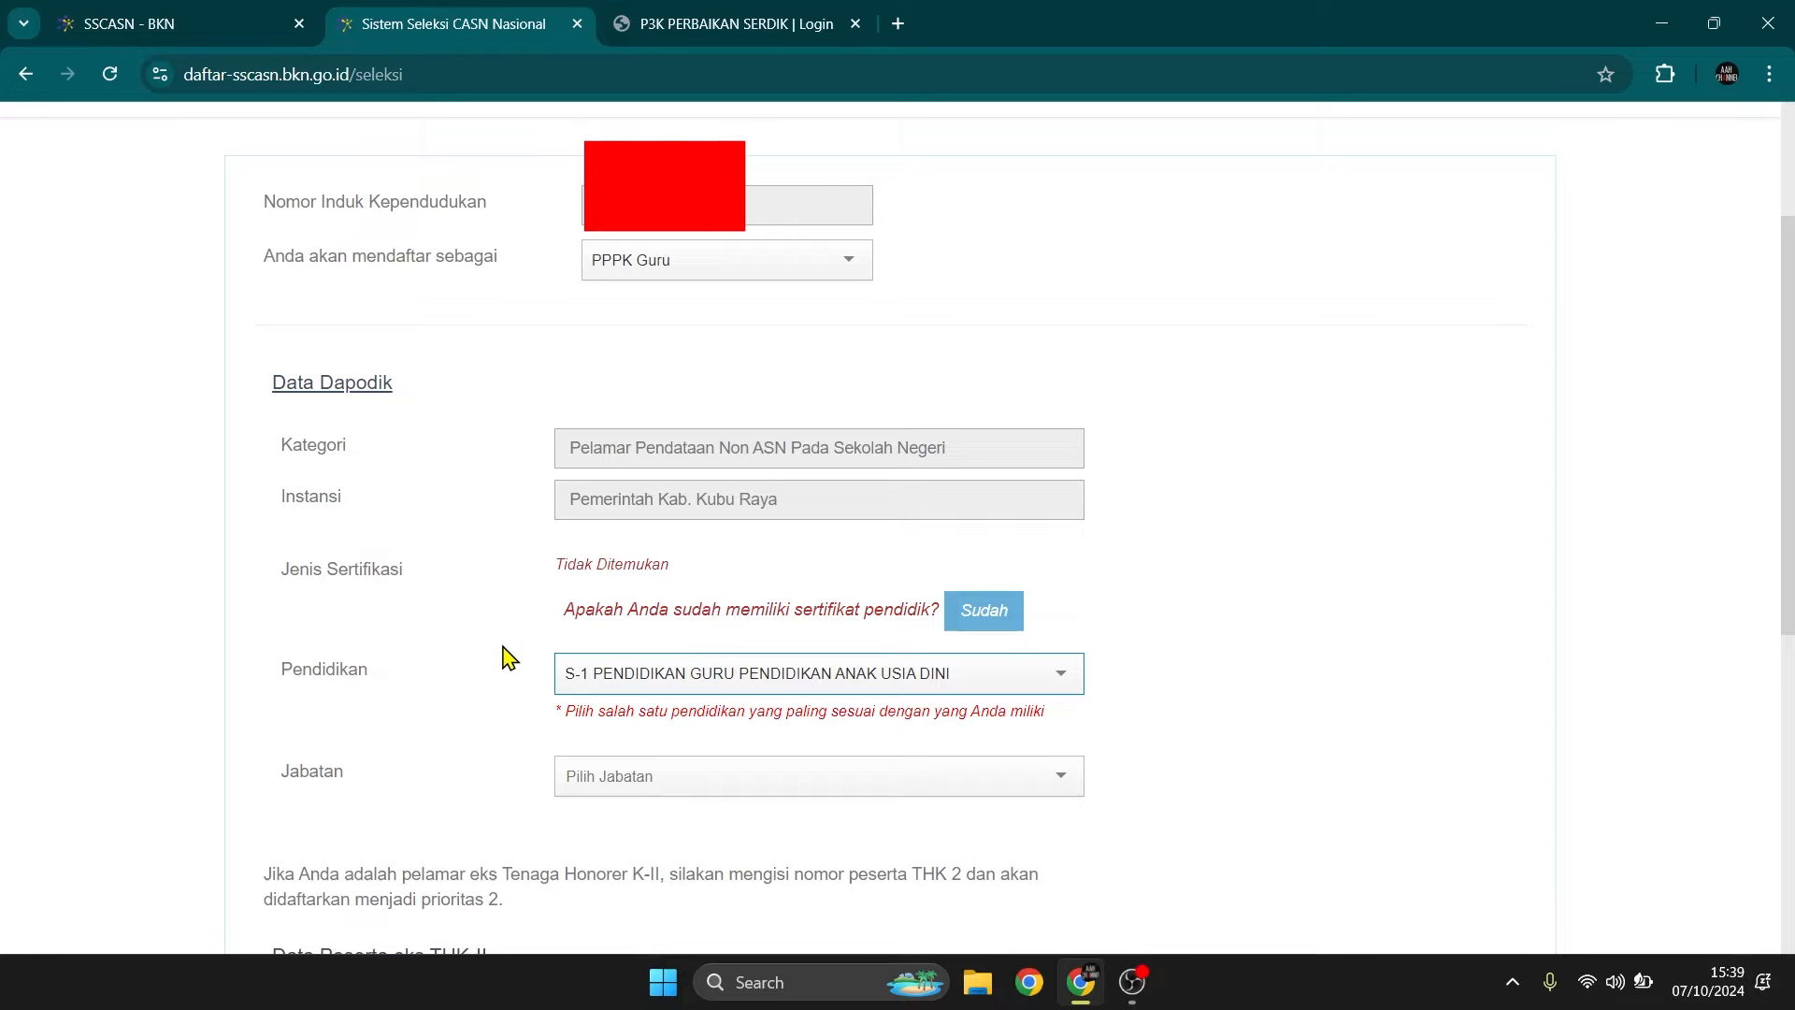
{"action": "left_click", "coordinate": [719, 690]}
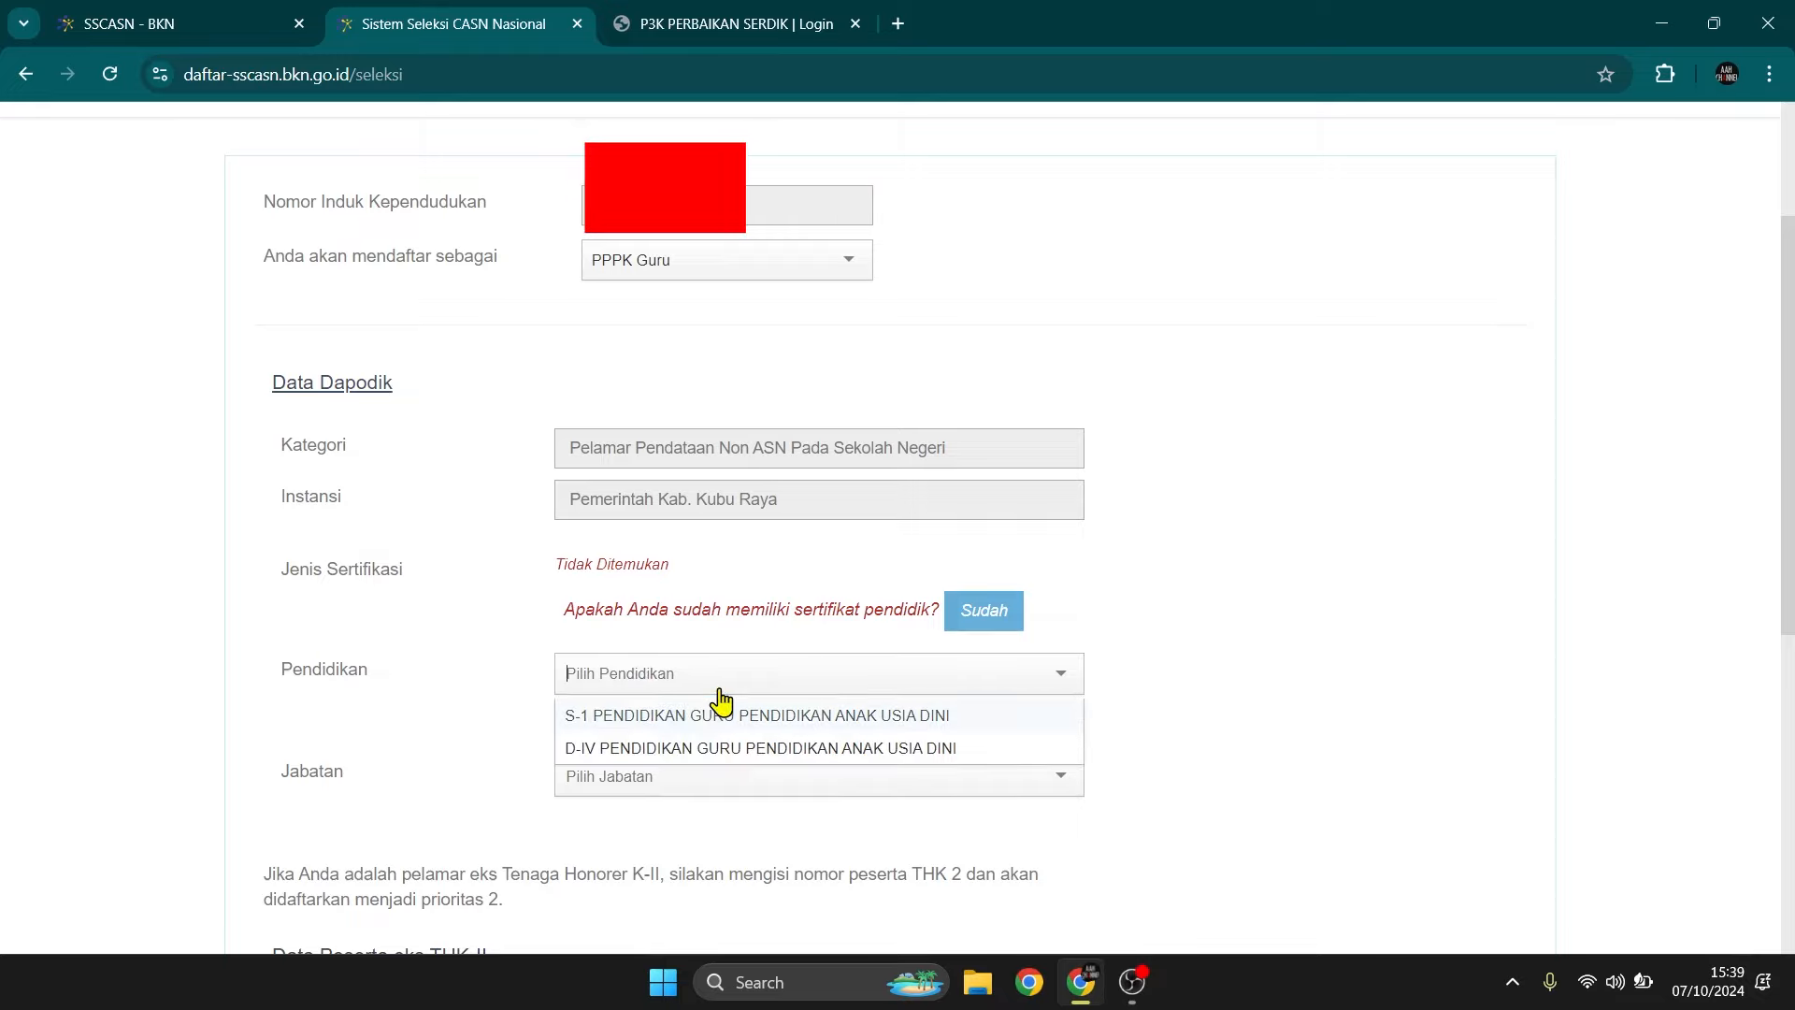
{"action": "left_click", "coordinate": [426, 669]}
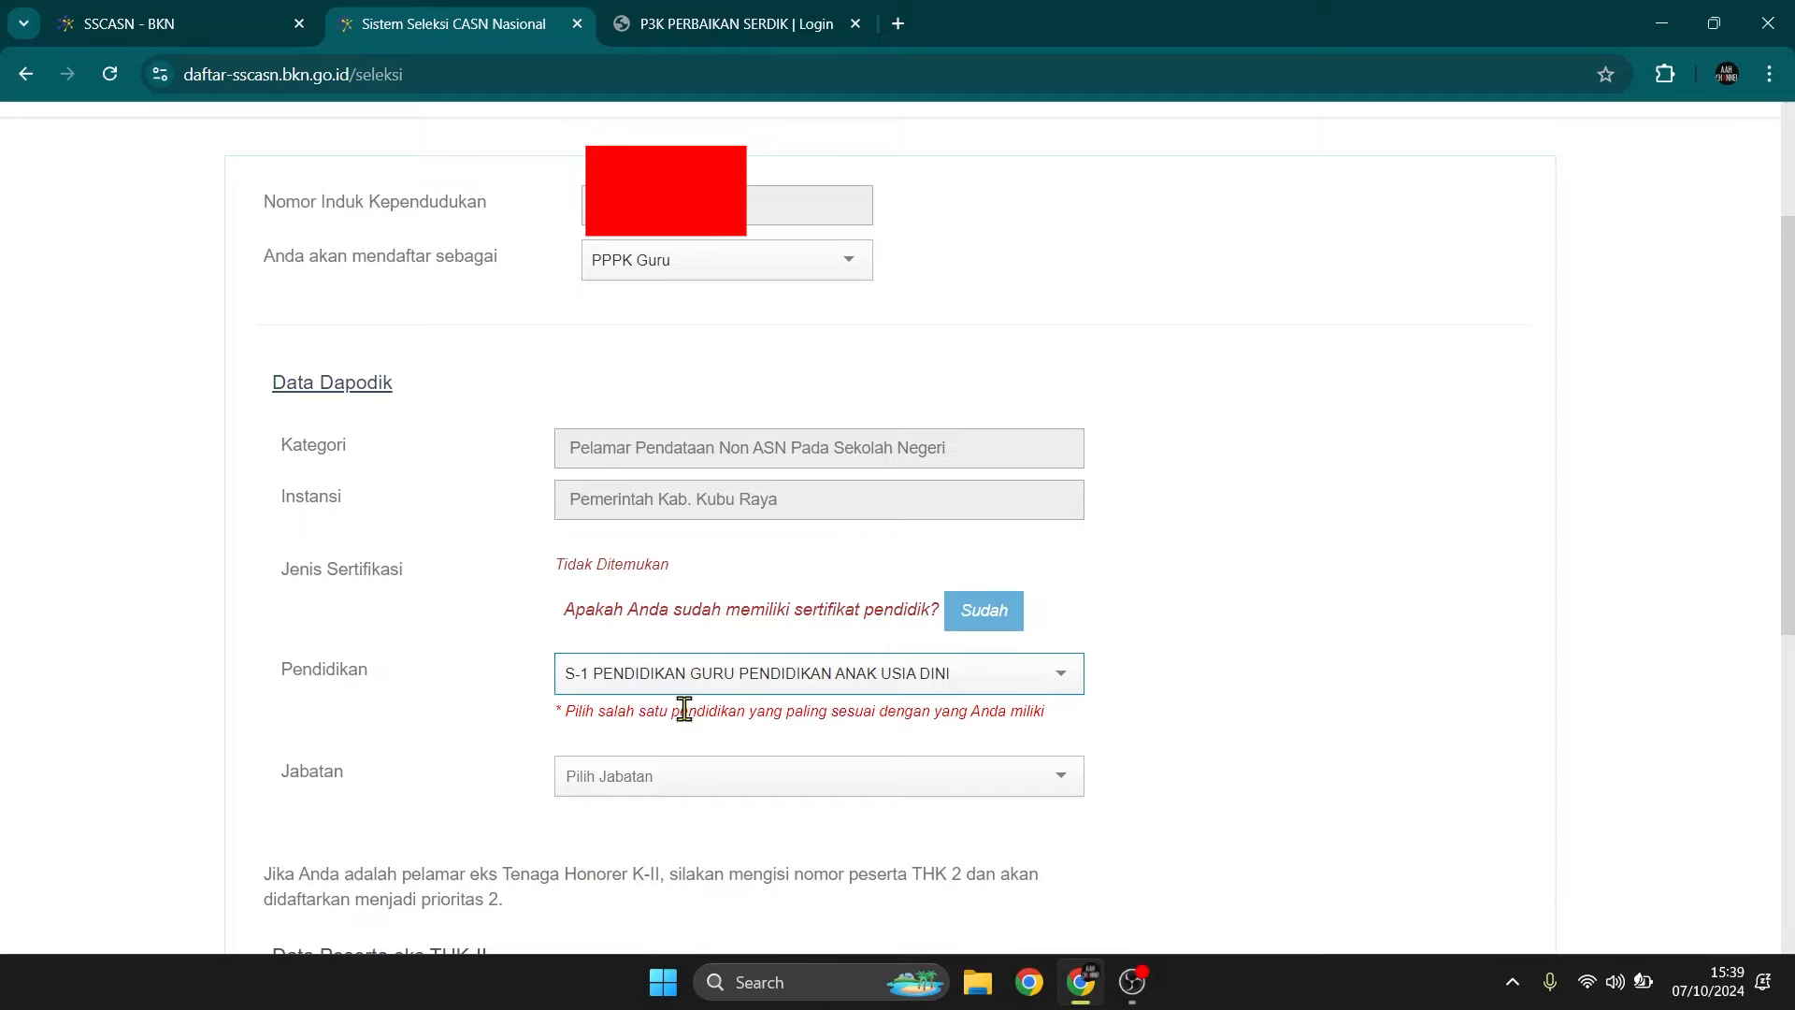
Step: Set Jabatan to GURU AHLI PERTAMA - GURU KELAS-SD under Data Dapodik
{"action": "left_click", "coordinate": [653, 778]}
{"action": "scroll", "coordinate": [487, 678], "scroll_direction": "down", "scroll_amount": 3}
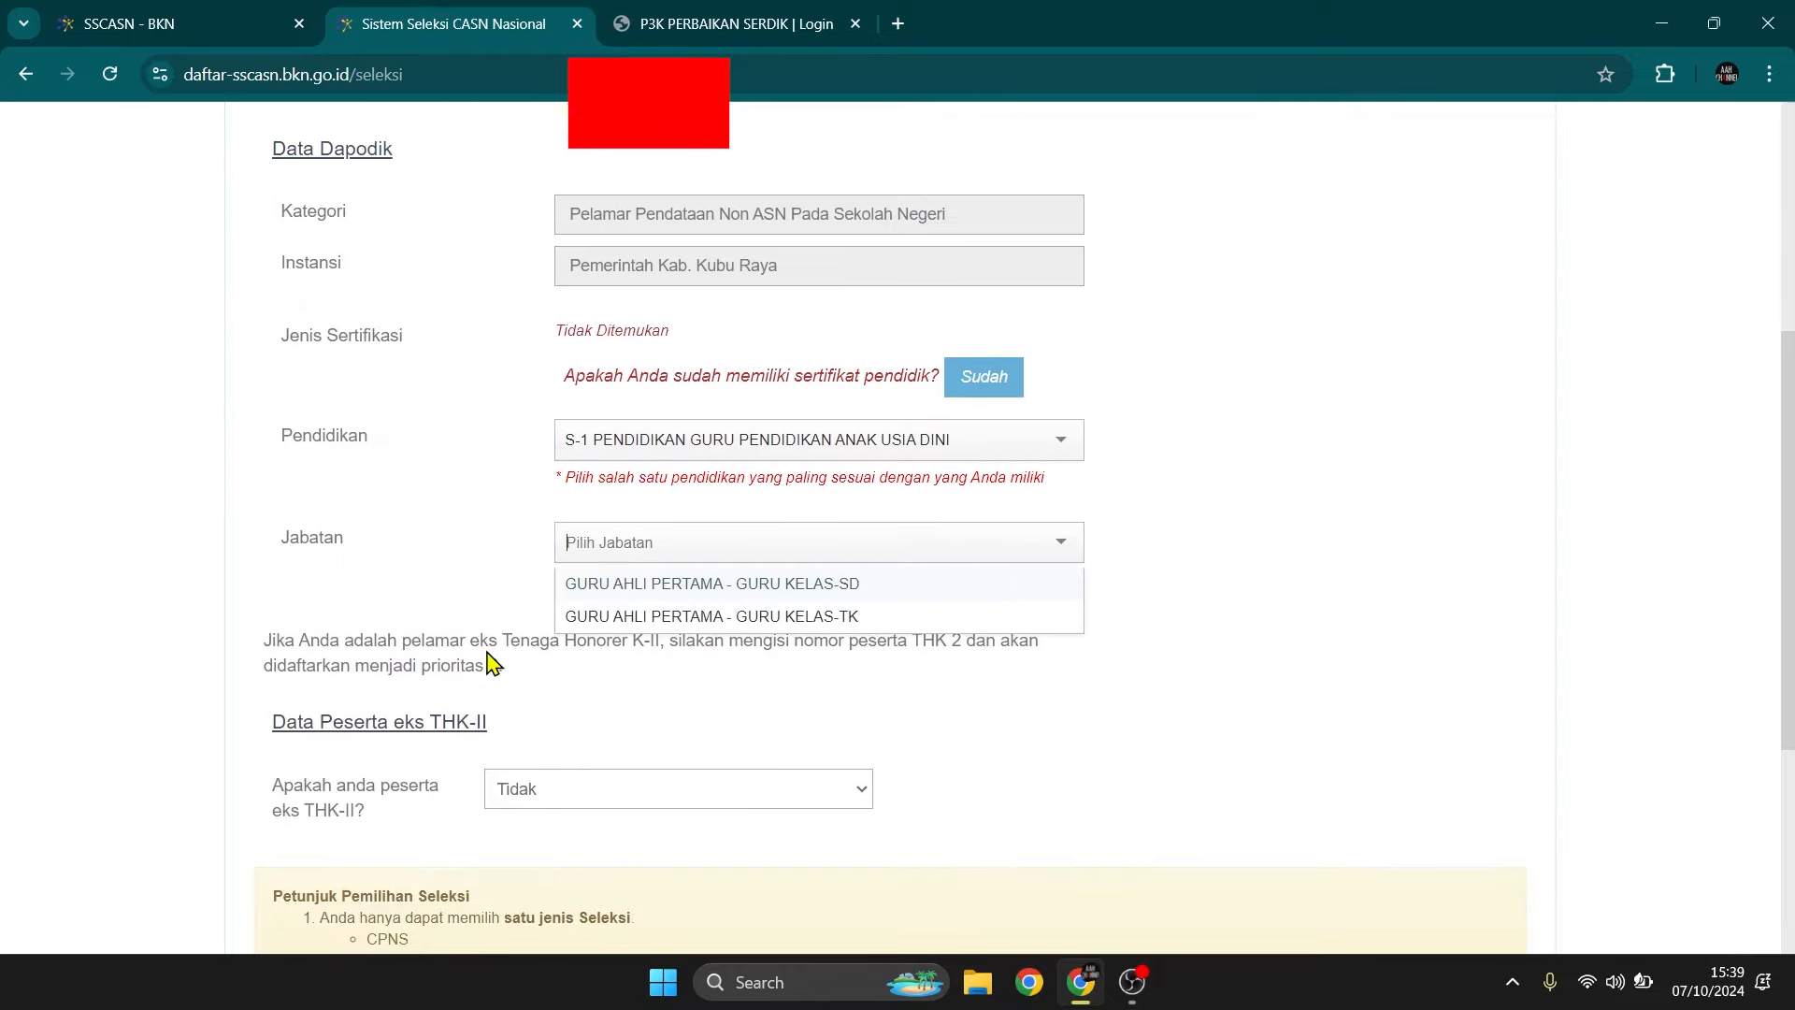
{"action": "scroll", "coordinate": [482, 646], "scroll_direction": "up", "scroll_amount": 1}
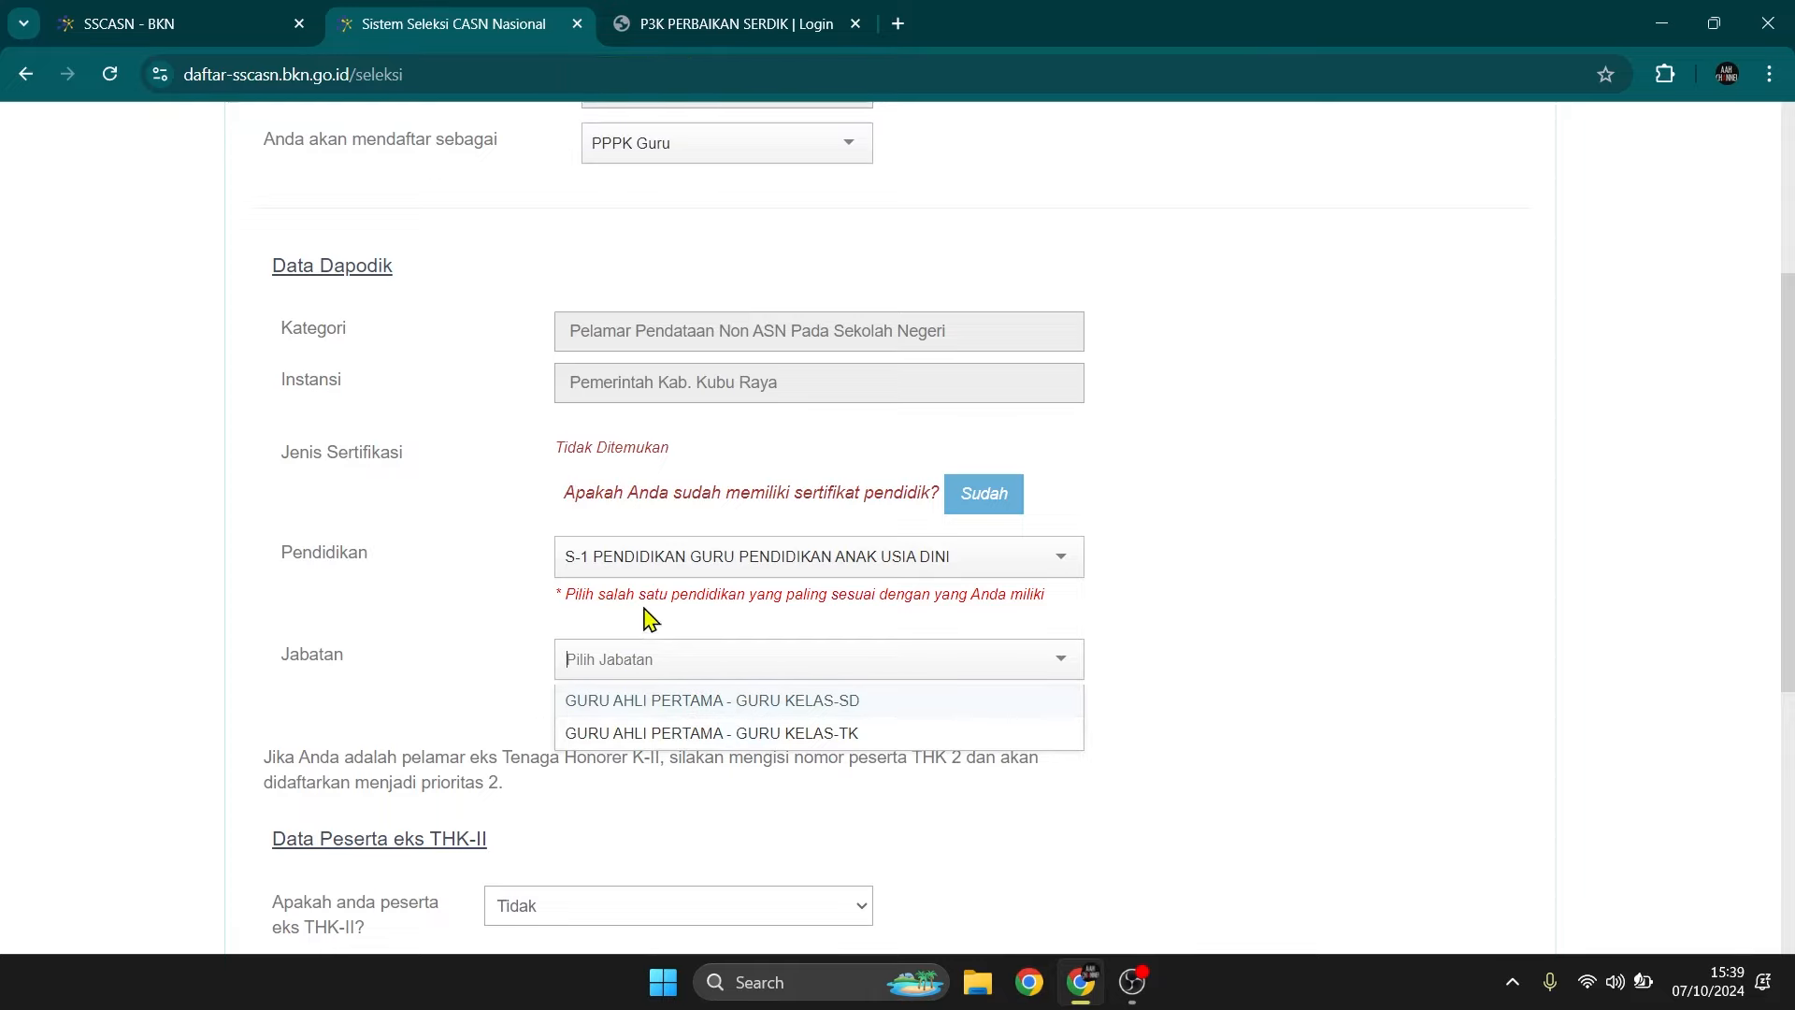
{"action": "left_click", "coordinate": [749, 701]}
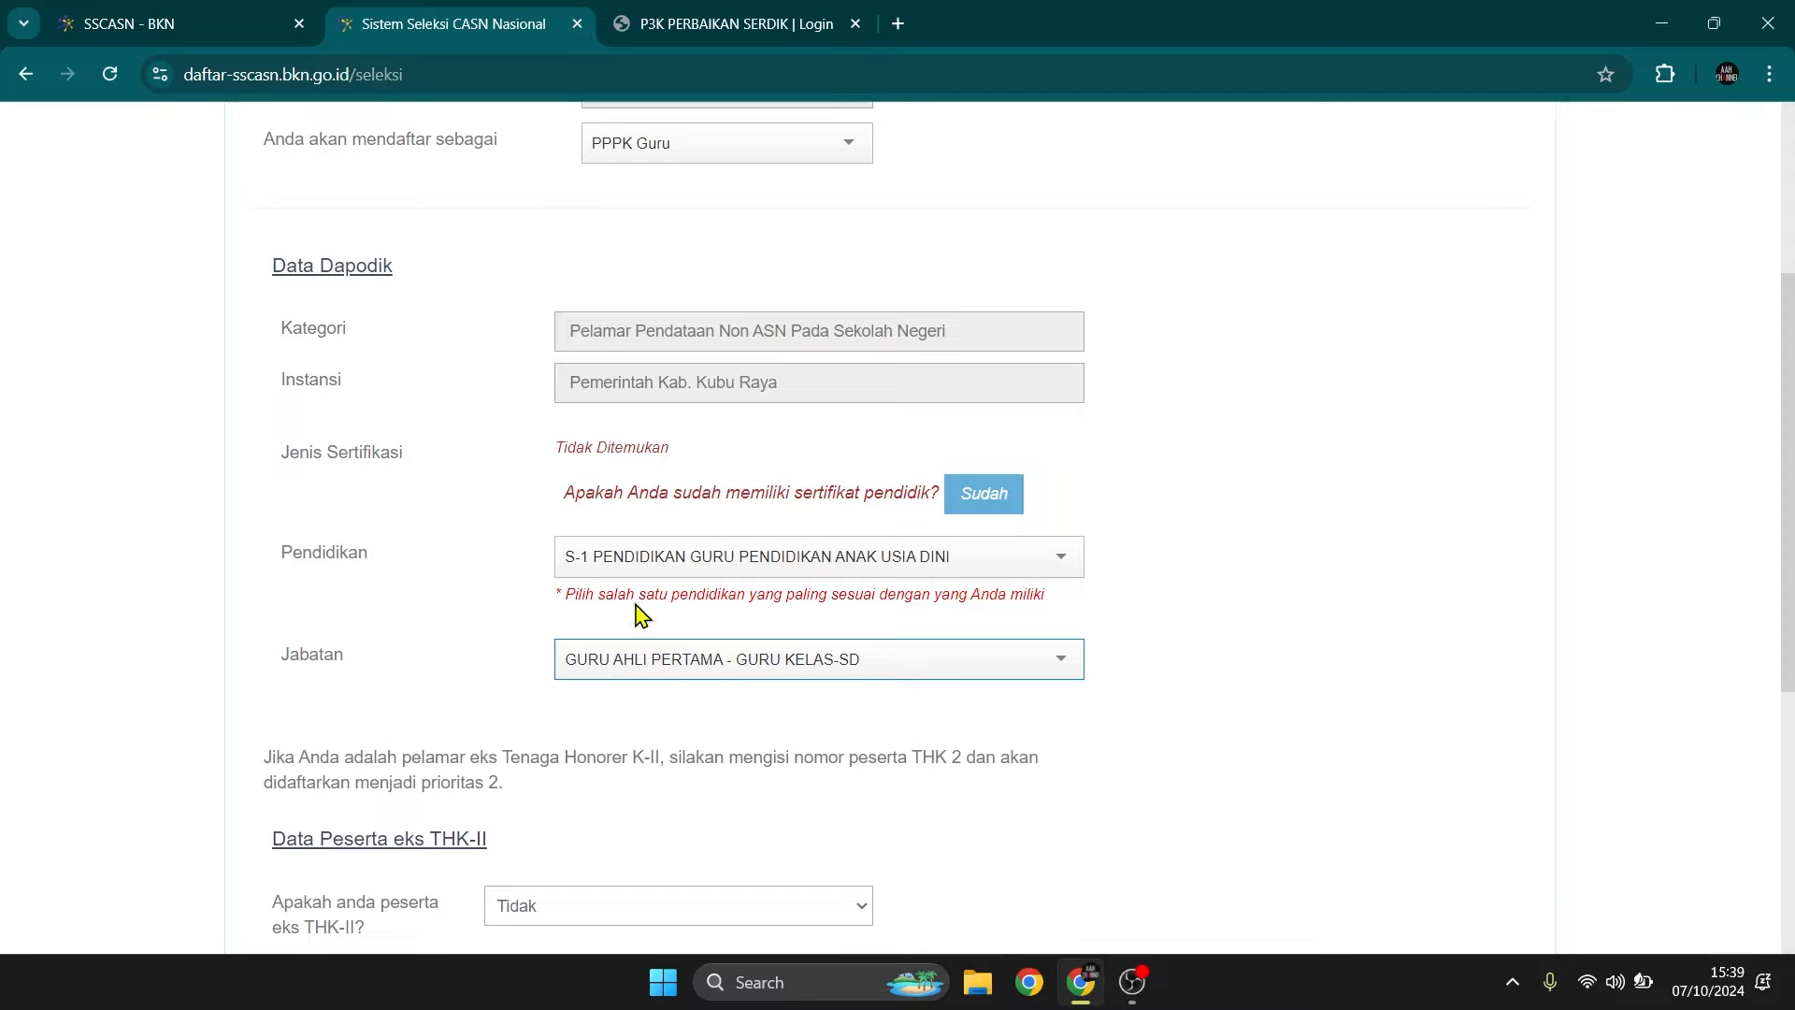
{"action": "left_click", "coordinate": [650, 659]}
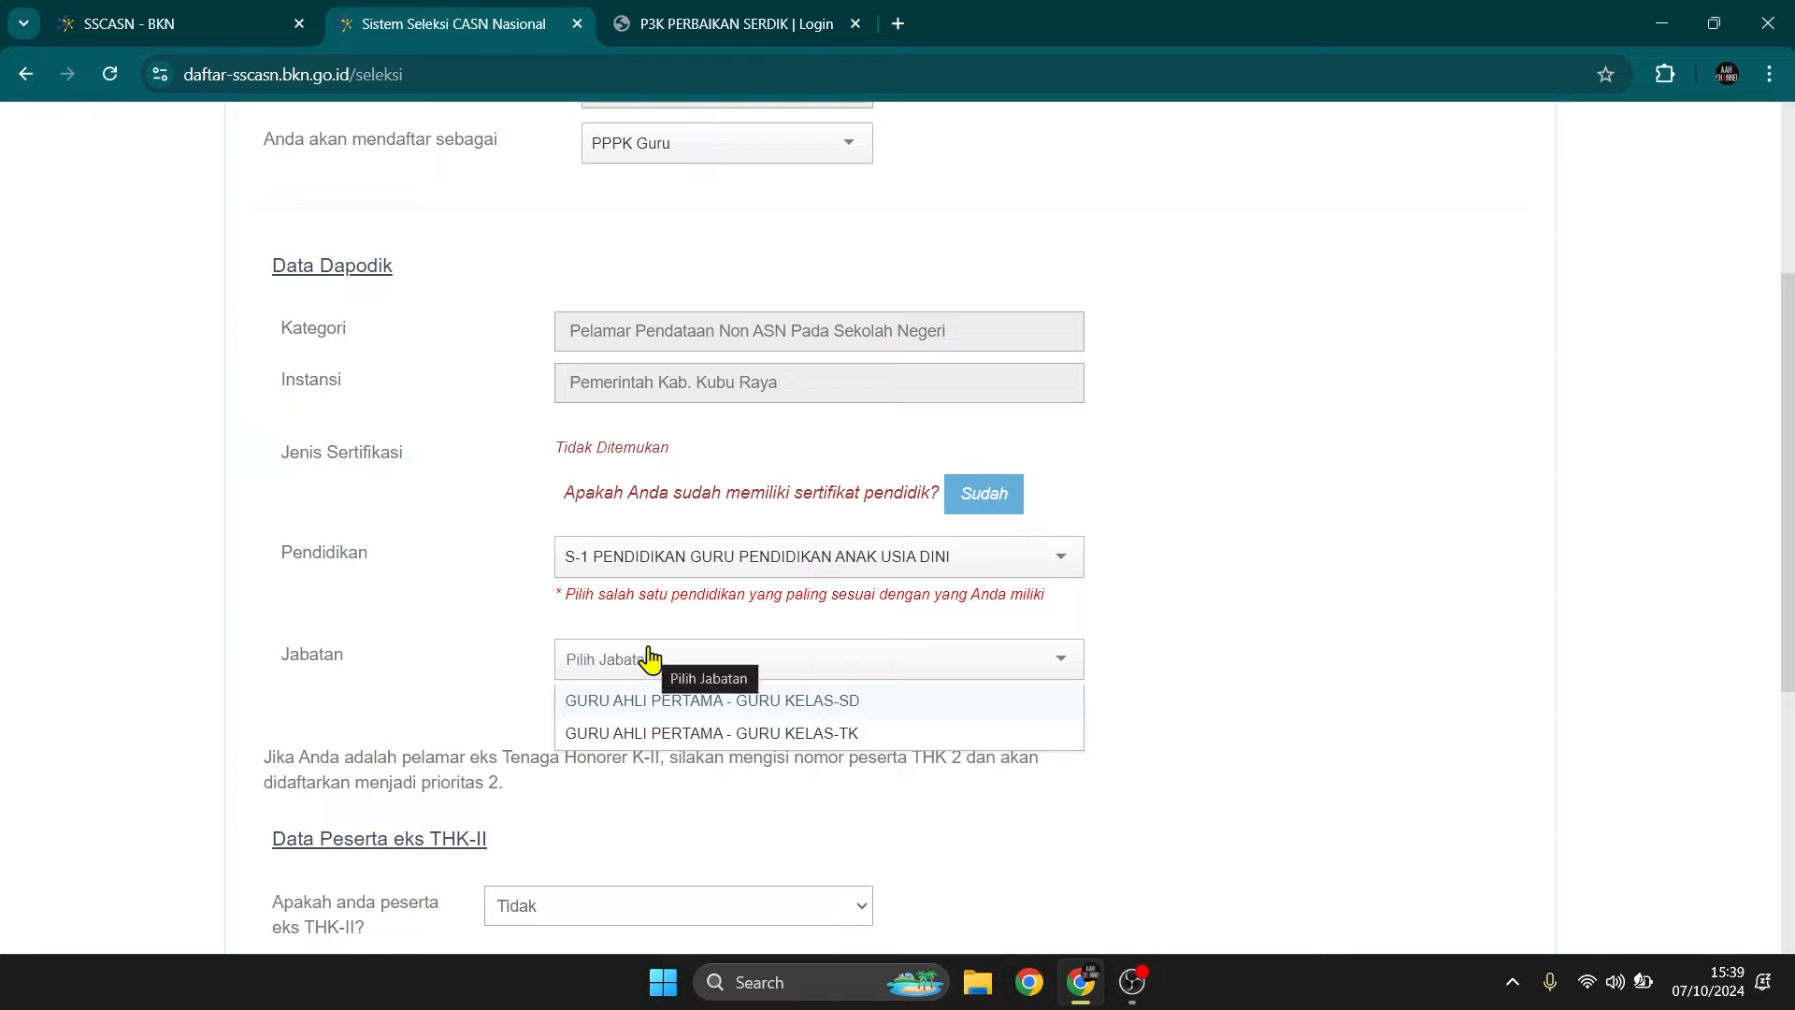
{"action": "left_click", "coordinate": [505, 628]}
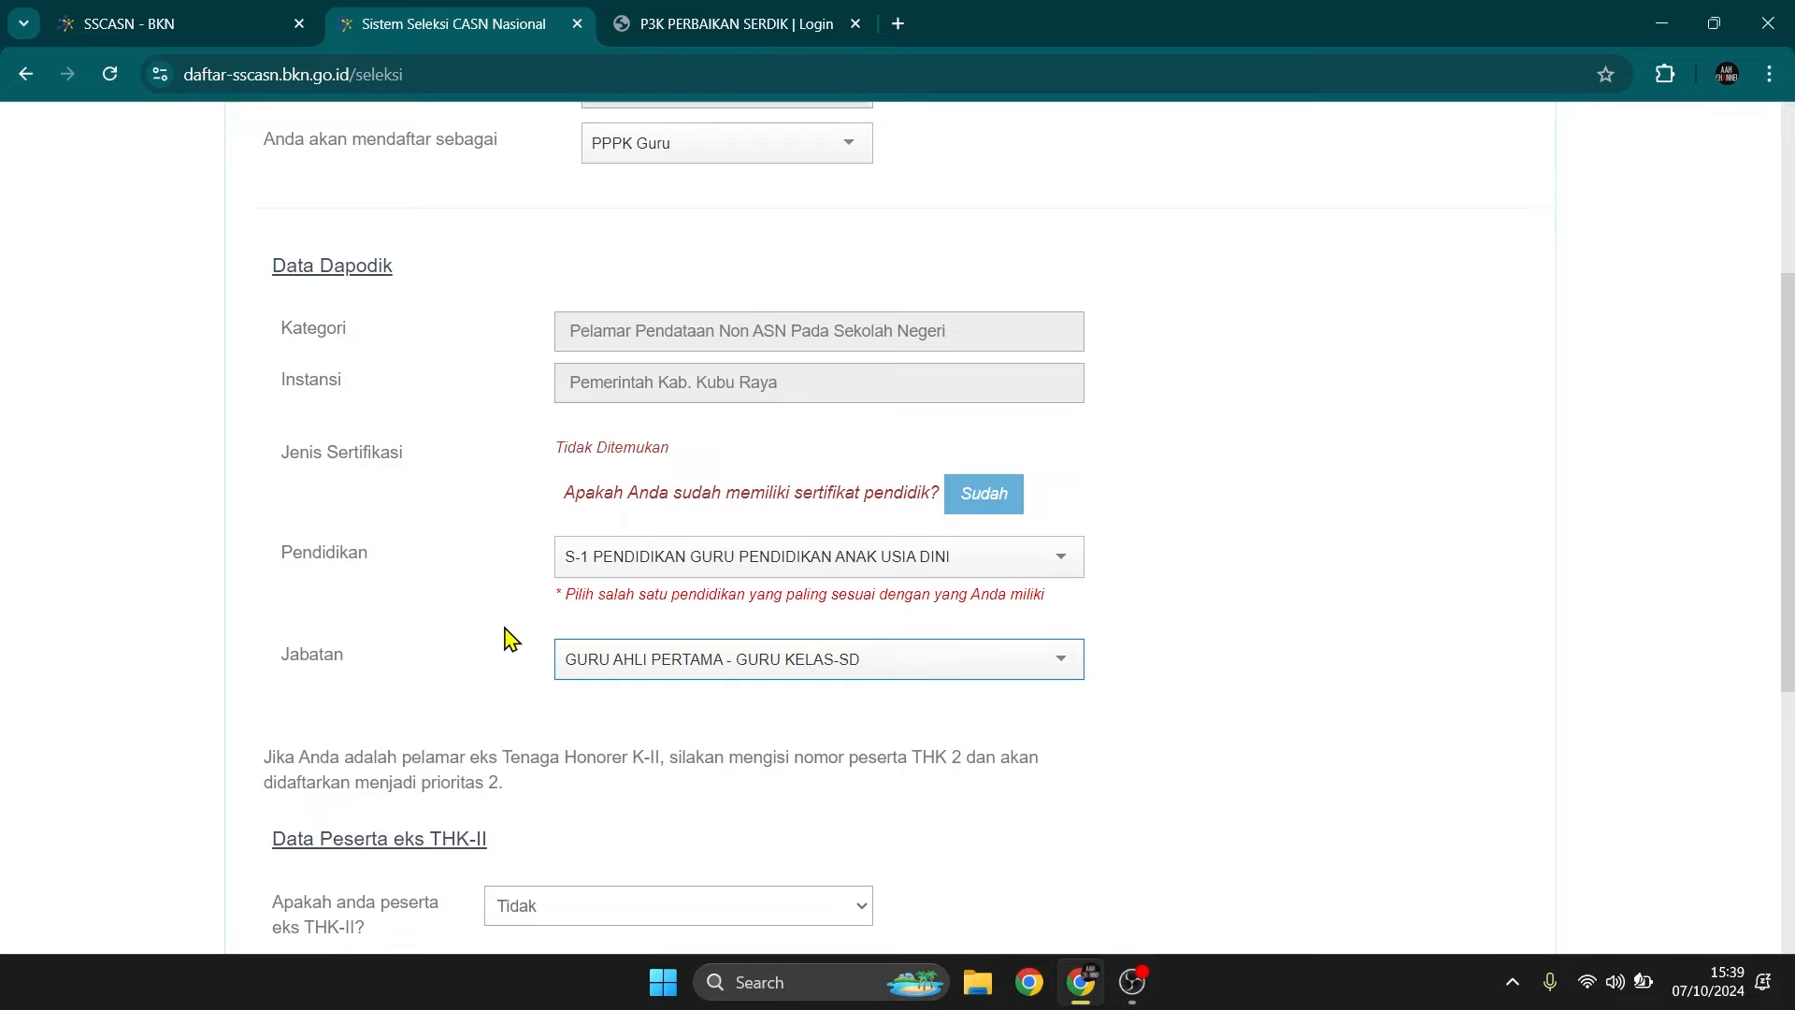
Step: Keep Tidak as the answer to whether the applicant is an eks THK-II participant
{"action": "scroll", "coordinate": [505, 640], "scroll_direction": "down", "scroll_amount": 1}
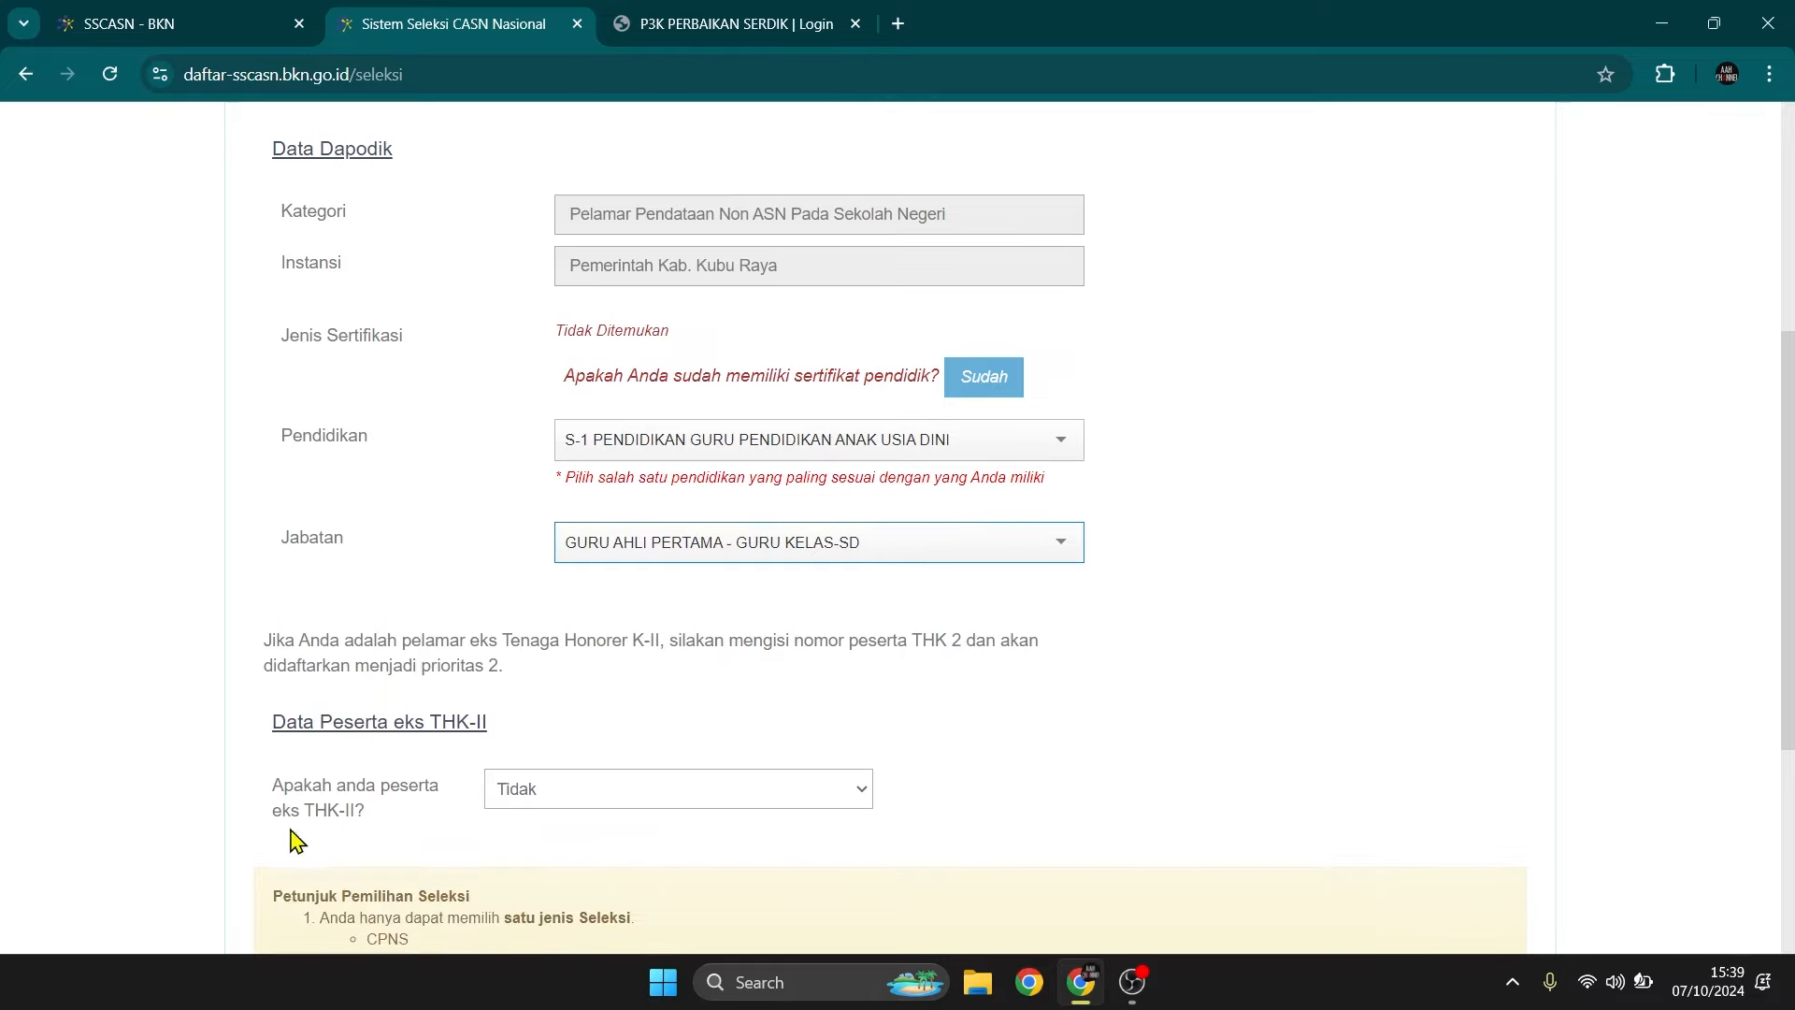
{"action": "left_click_drag", "start_coordinate": [273, 806], "coordinate": [361, 787]}
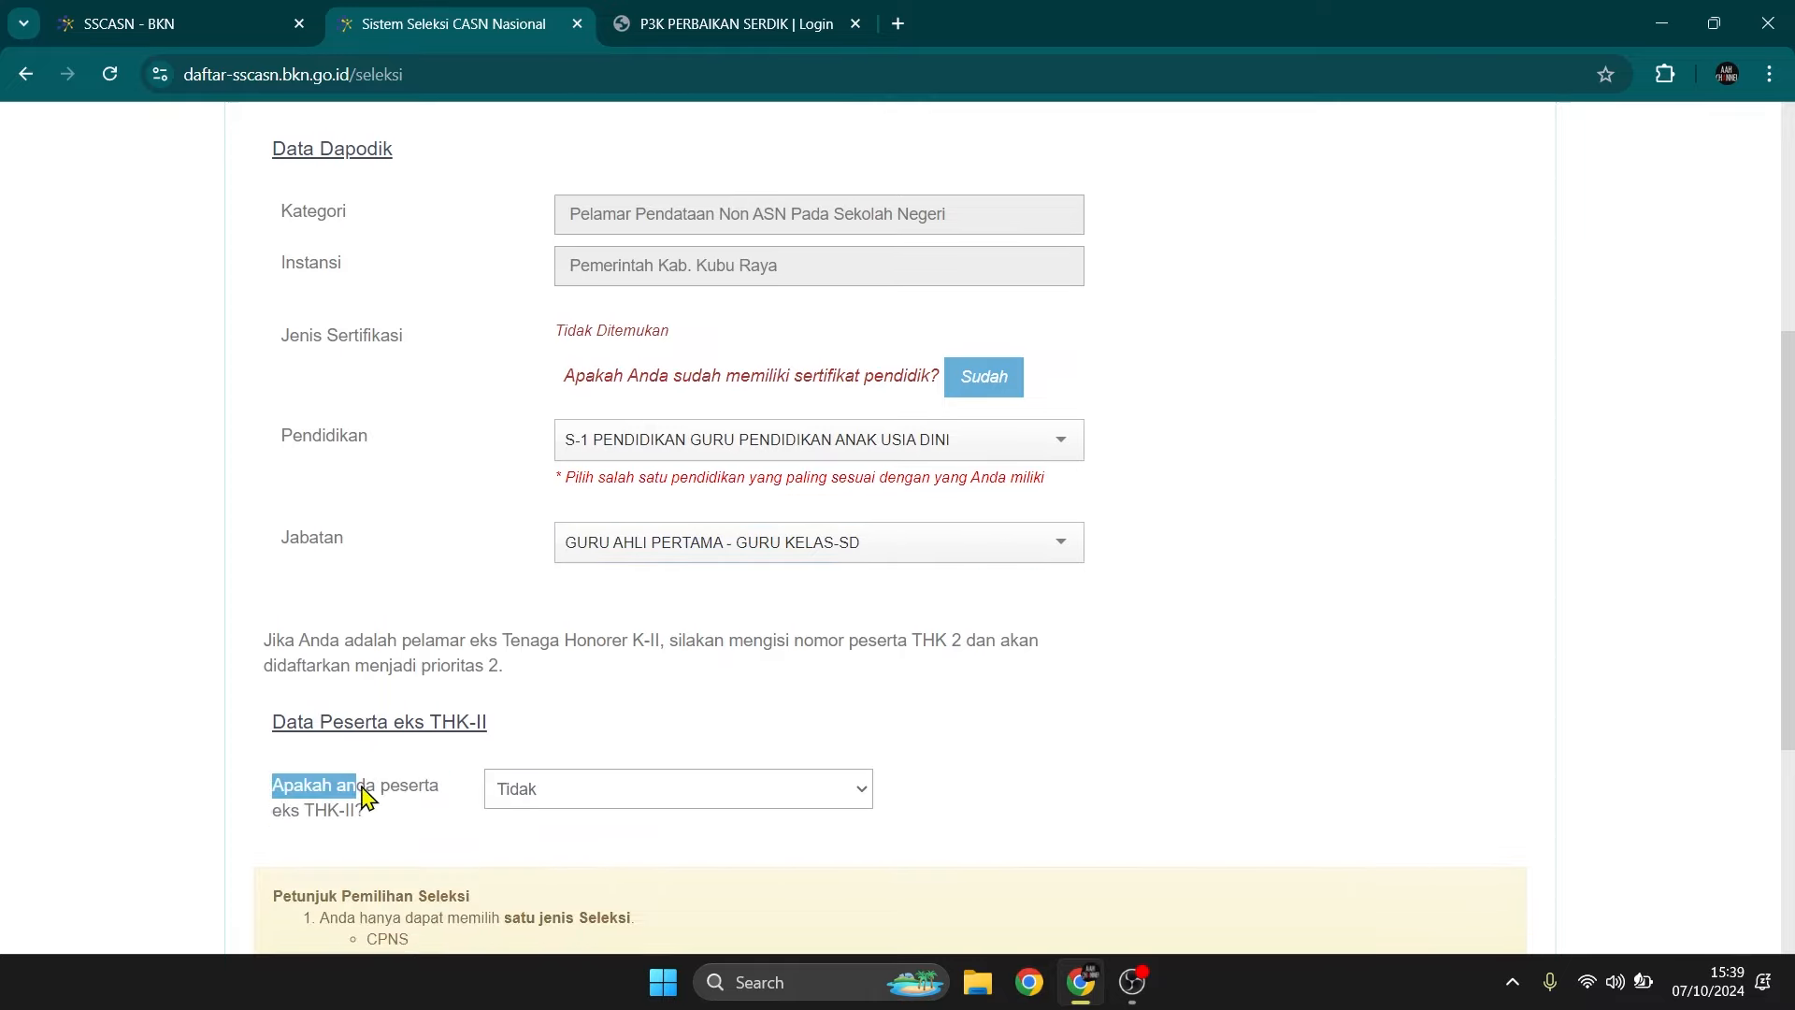
{"action": "left_click", "coordinate": [521, 795]}
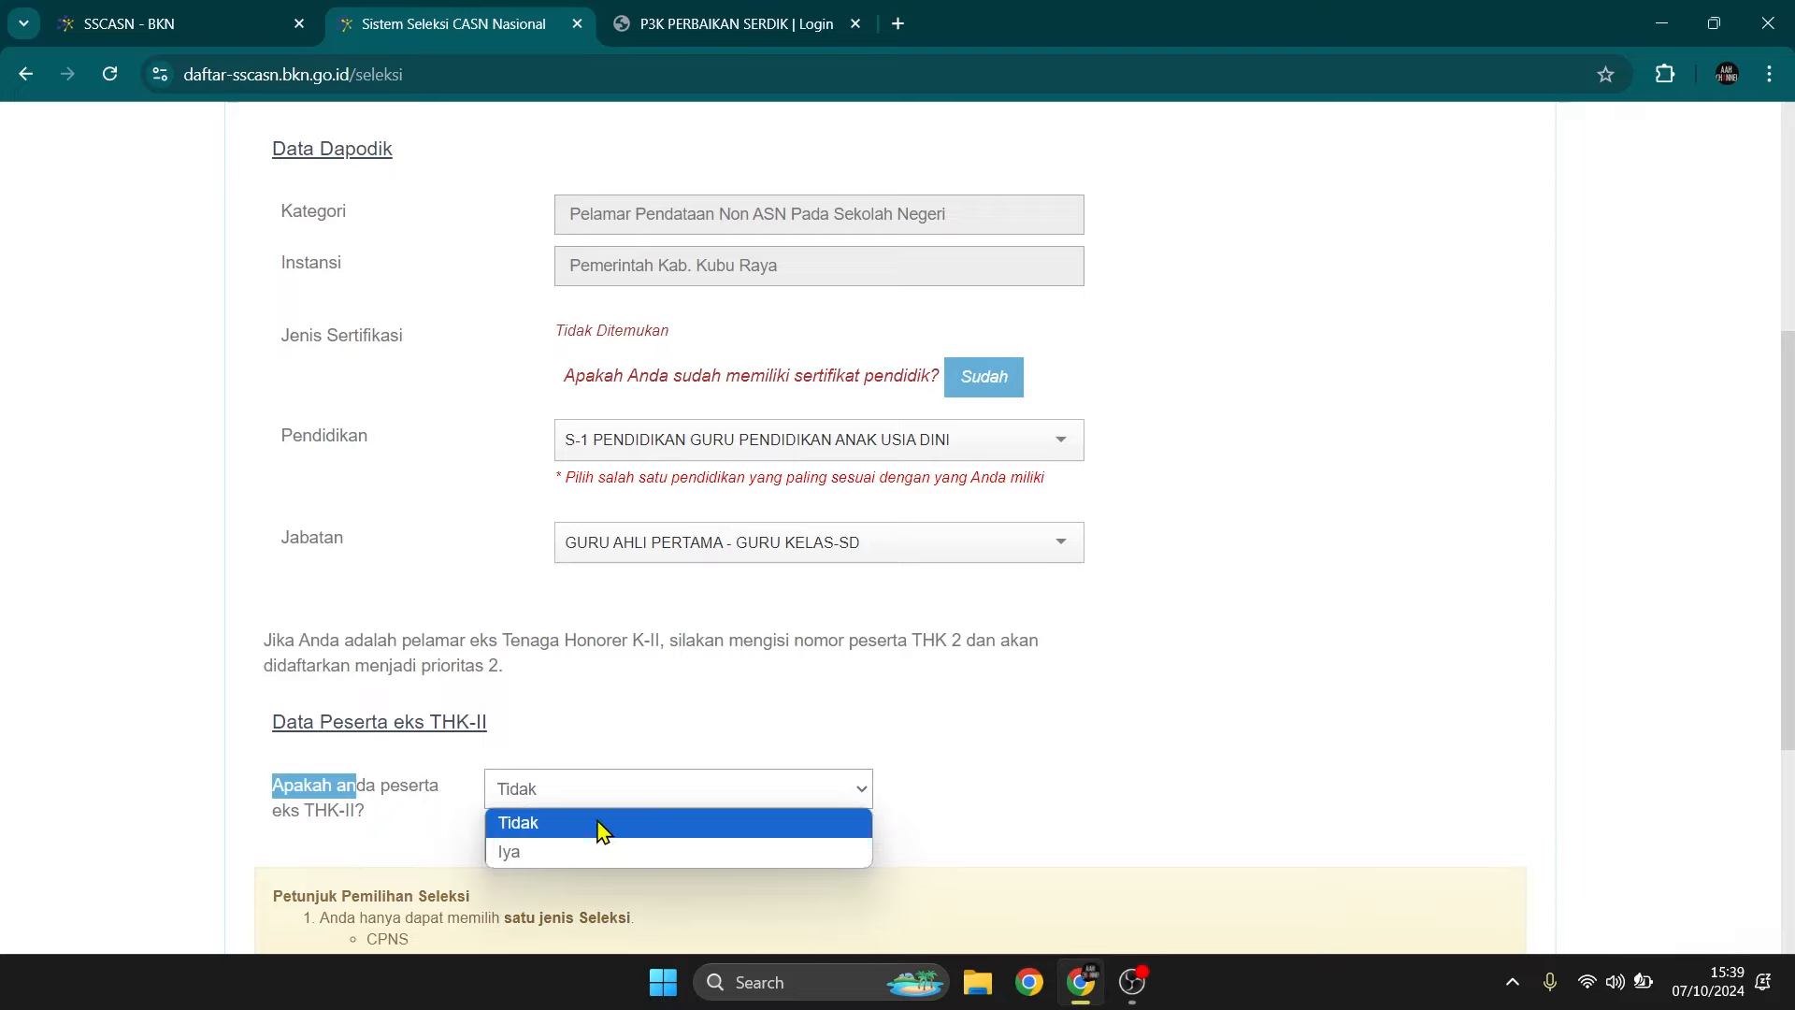
{"action": "left_click", "coordinate": [601, 759]}
Step: Review the selection type form and continue to the Formasi stage, confirming registration without an educator certificate
{"action": "scroll", "coordinate": [608, 729], "scroll_direction": "down", "scroll_amount": 3}
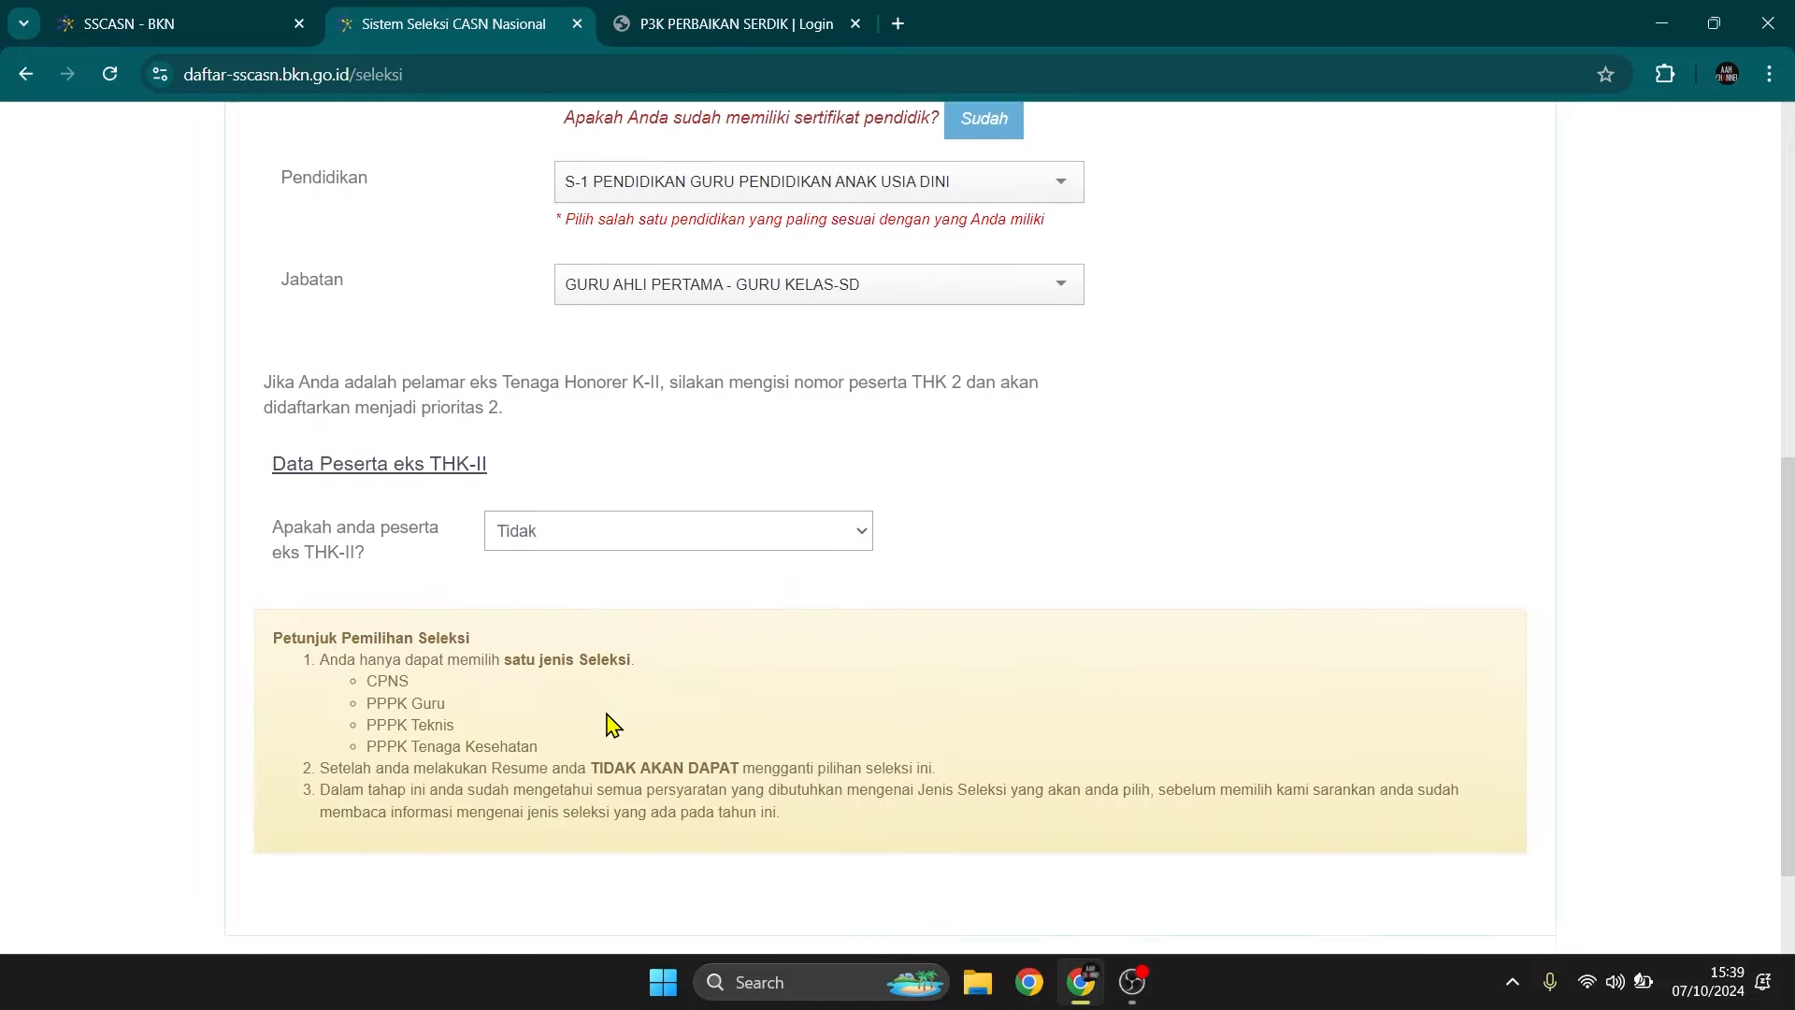
{"action": "scroll", "coordinate": [610, 725], "scroll_direction": "down", "scroll_amount": 1}
{"action": "scroll", "coordinate": [727, 311], "scroll_direction": "up", "scroll_amount": 9}
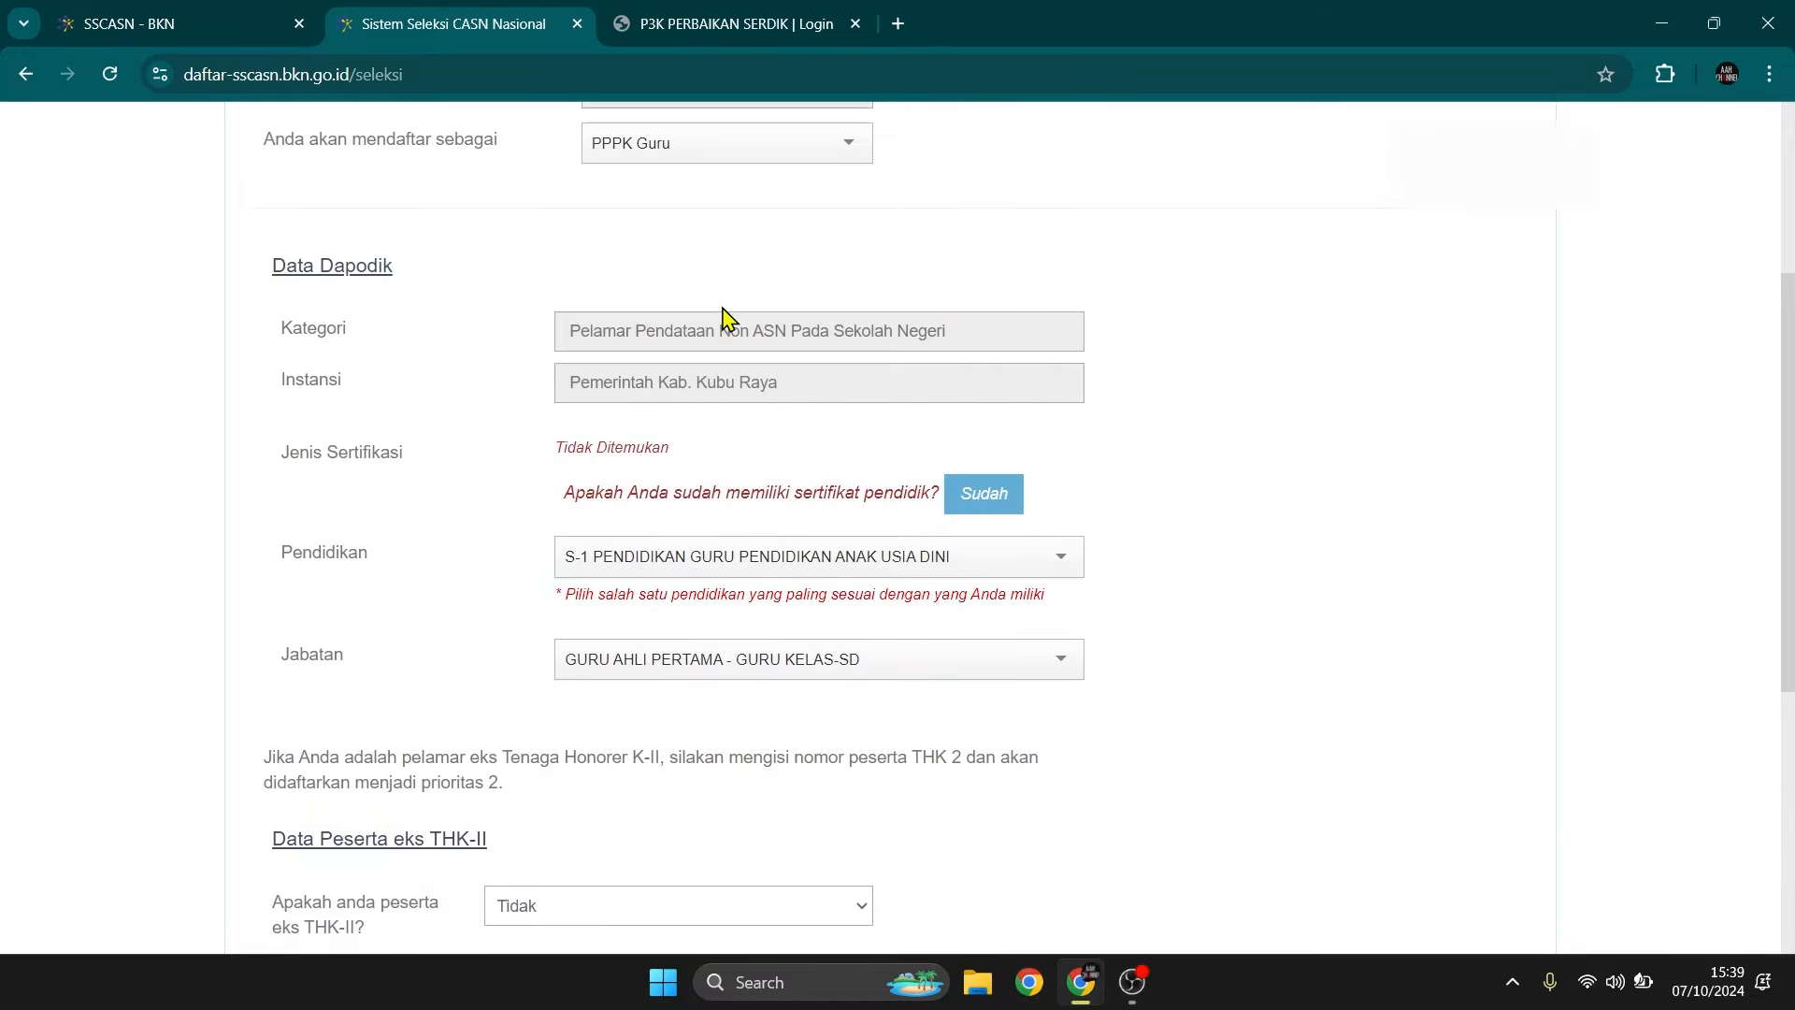
{"action": "scroll", "coordinate": [727, 311], "scroll_direction": "down", "scroll_amount": 4}
{"action": "scroll", "coordinate": [728, 312], "scroll_direction": "down", "scroll_amount": 5}
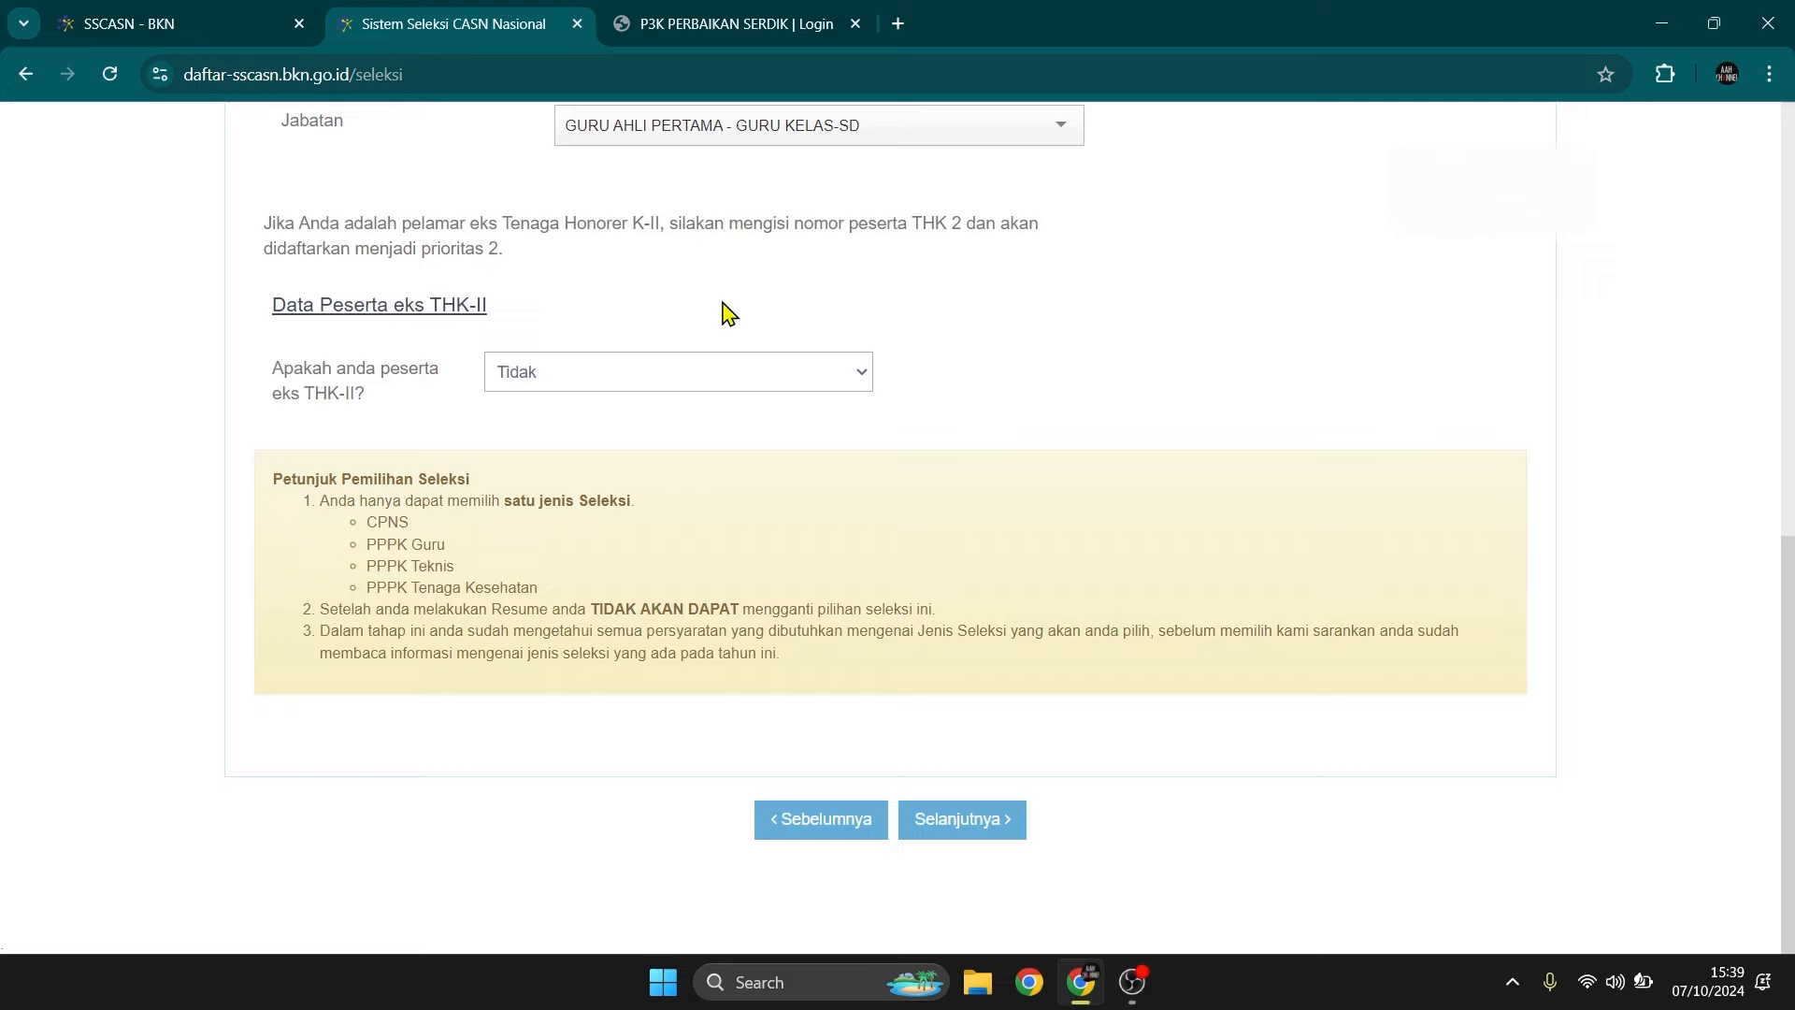
{"action": "left_click", "coordinate": [953, 826]}
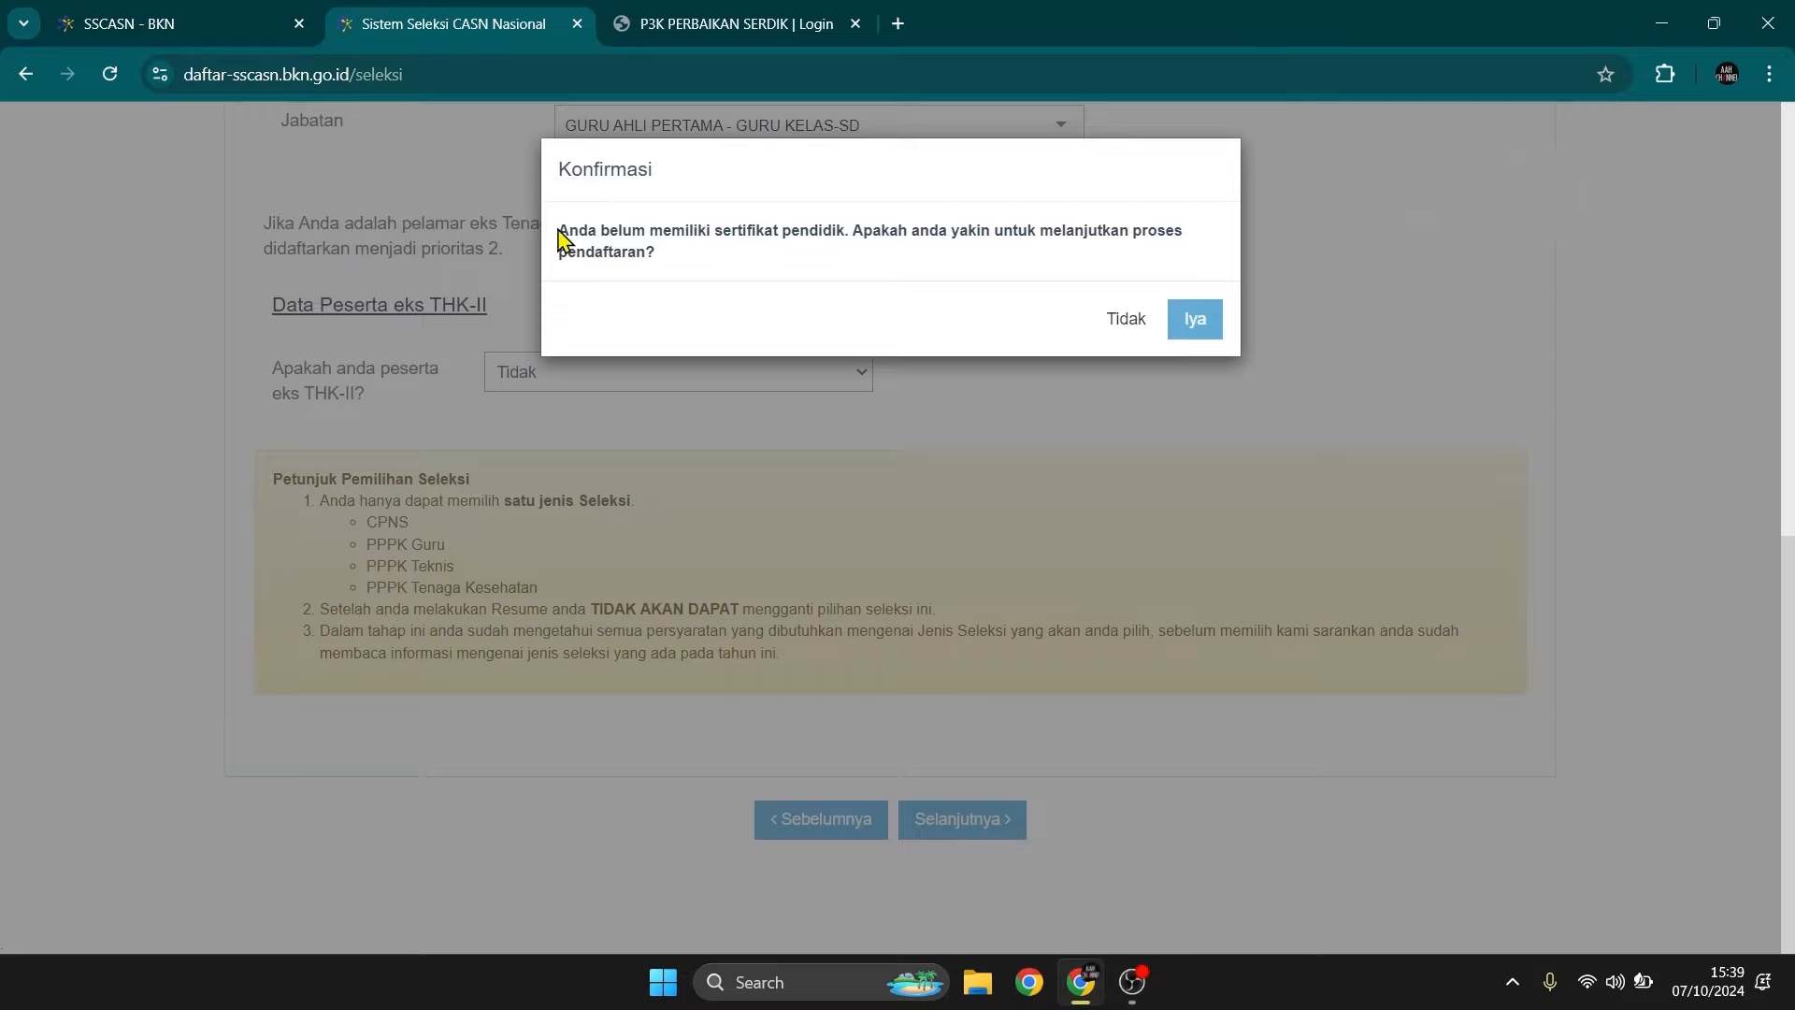
{"action": "left_click_drag", "start_coordinate": [563, 229], "coordinate": [856, 258]}
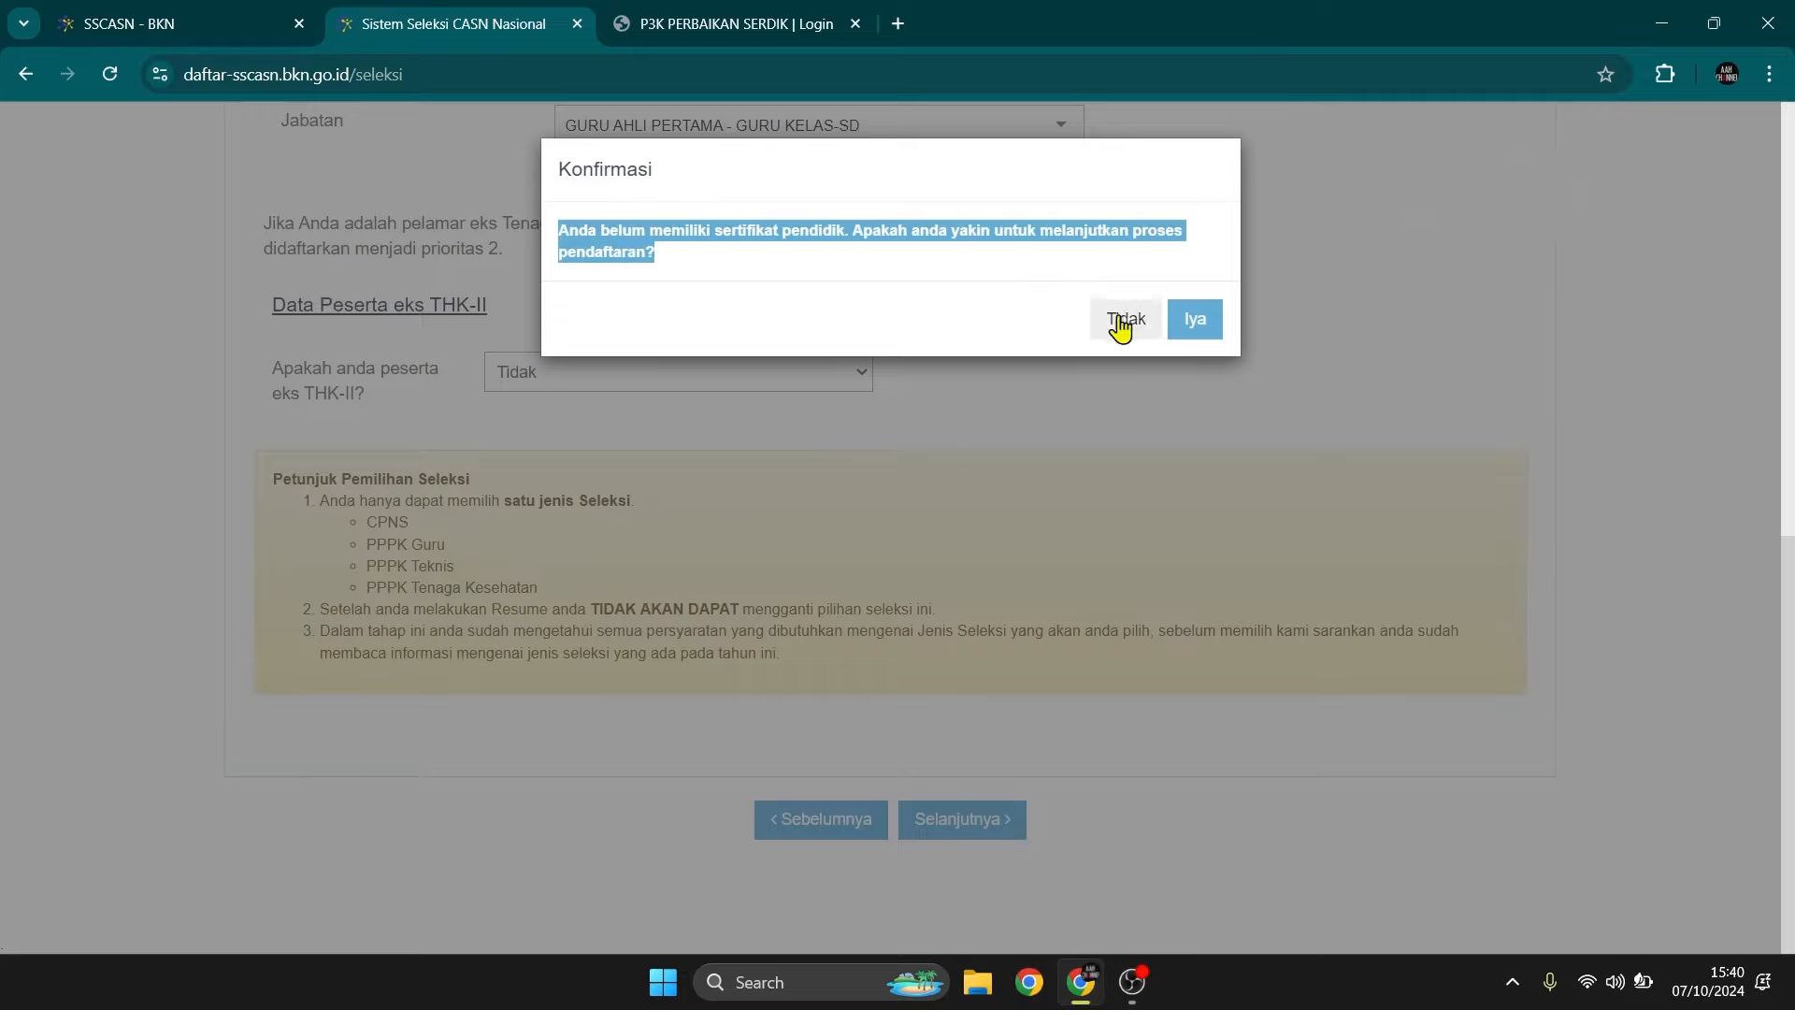
{"action": "left_click", "coordinate": [1194, 321]}
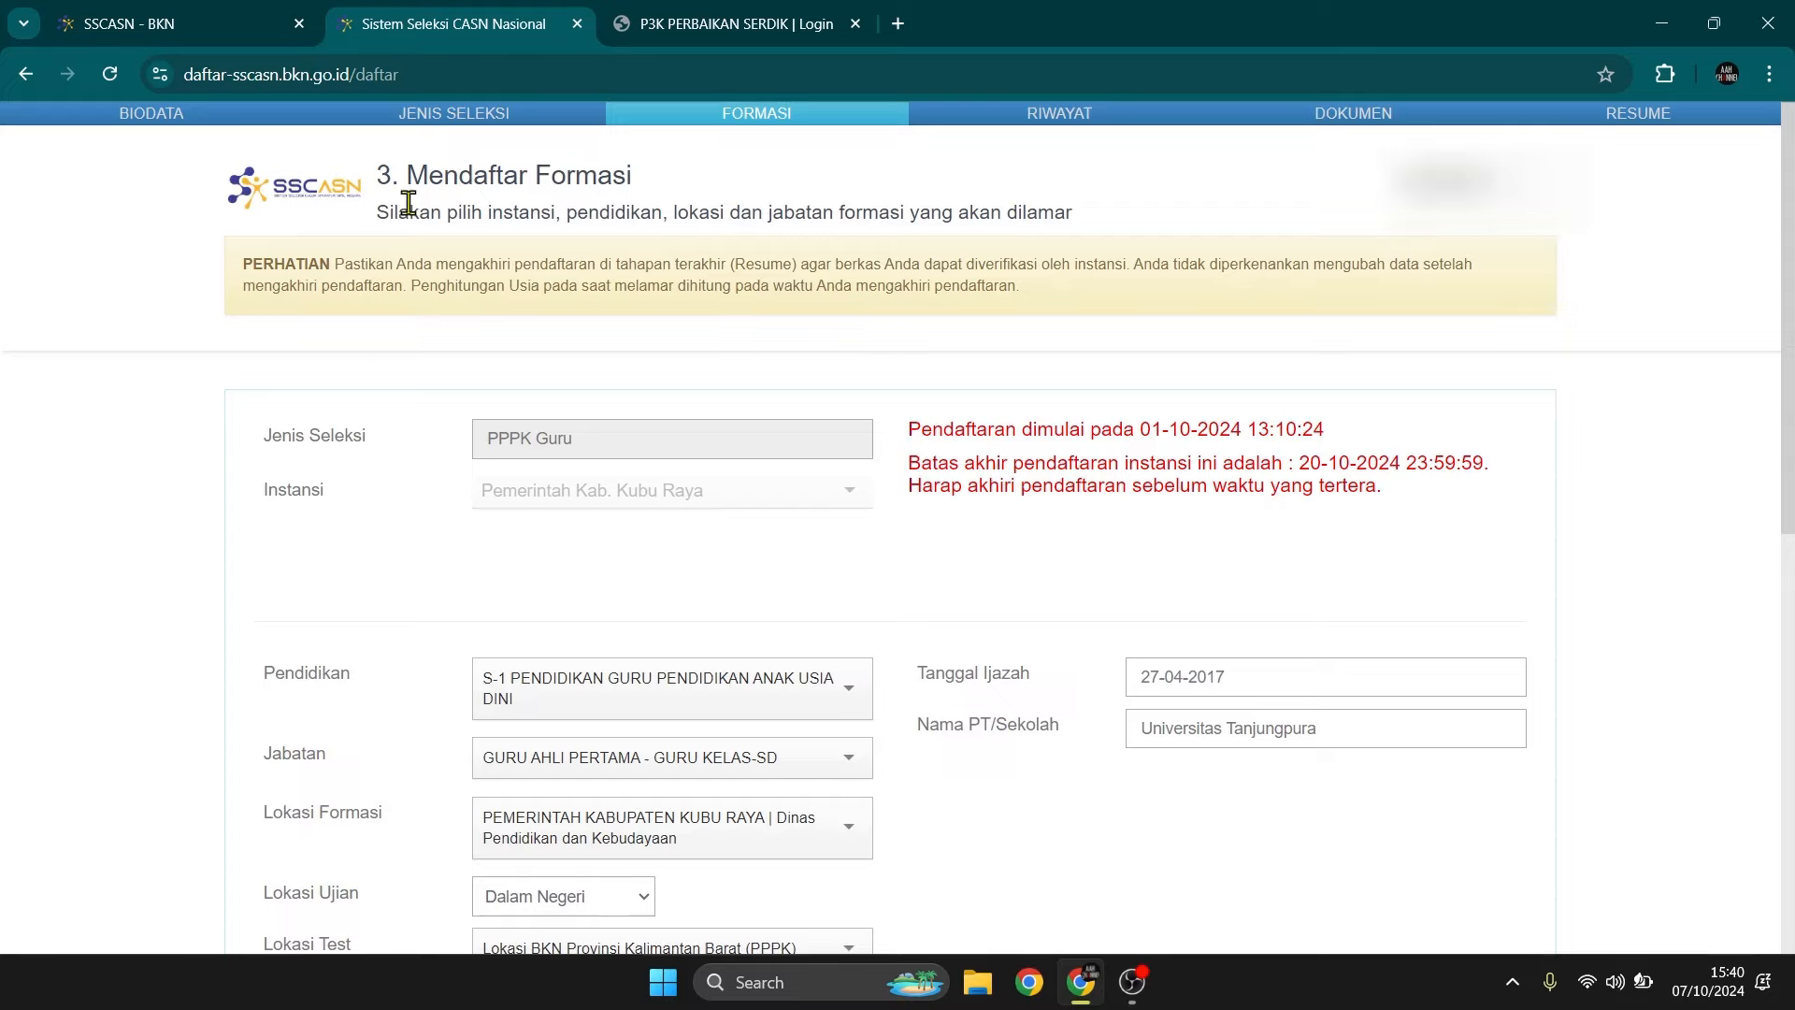
Step: Check the Mendaftar Formasi entries, including education, position, formation and test locations, diploma number and date, graduation year and university
{"action": "left_click_drag", "start_coordinate": [491, 209], "coordinate": [1088, 225]}
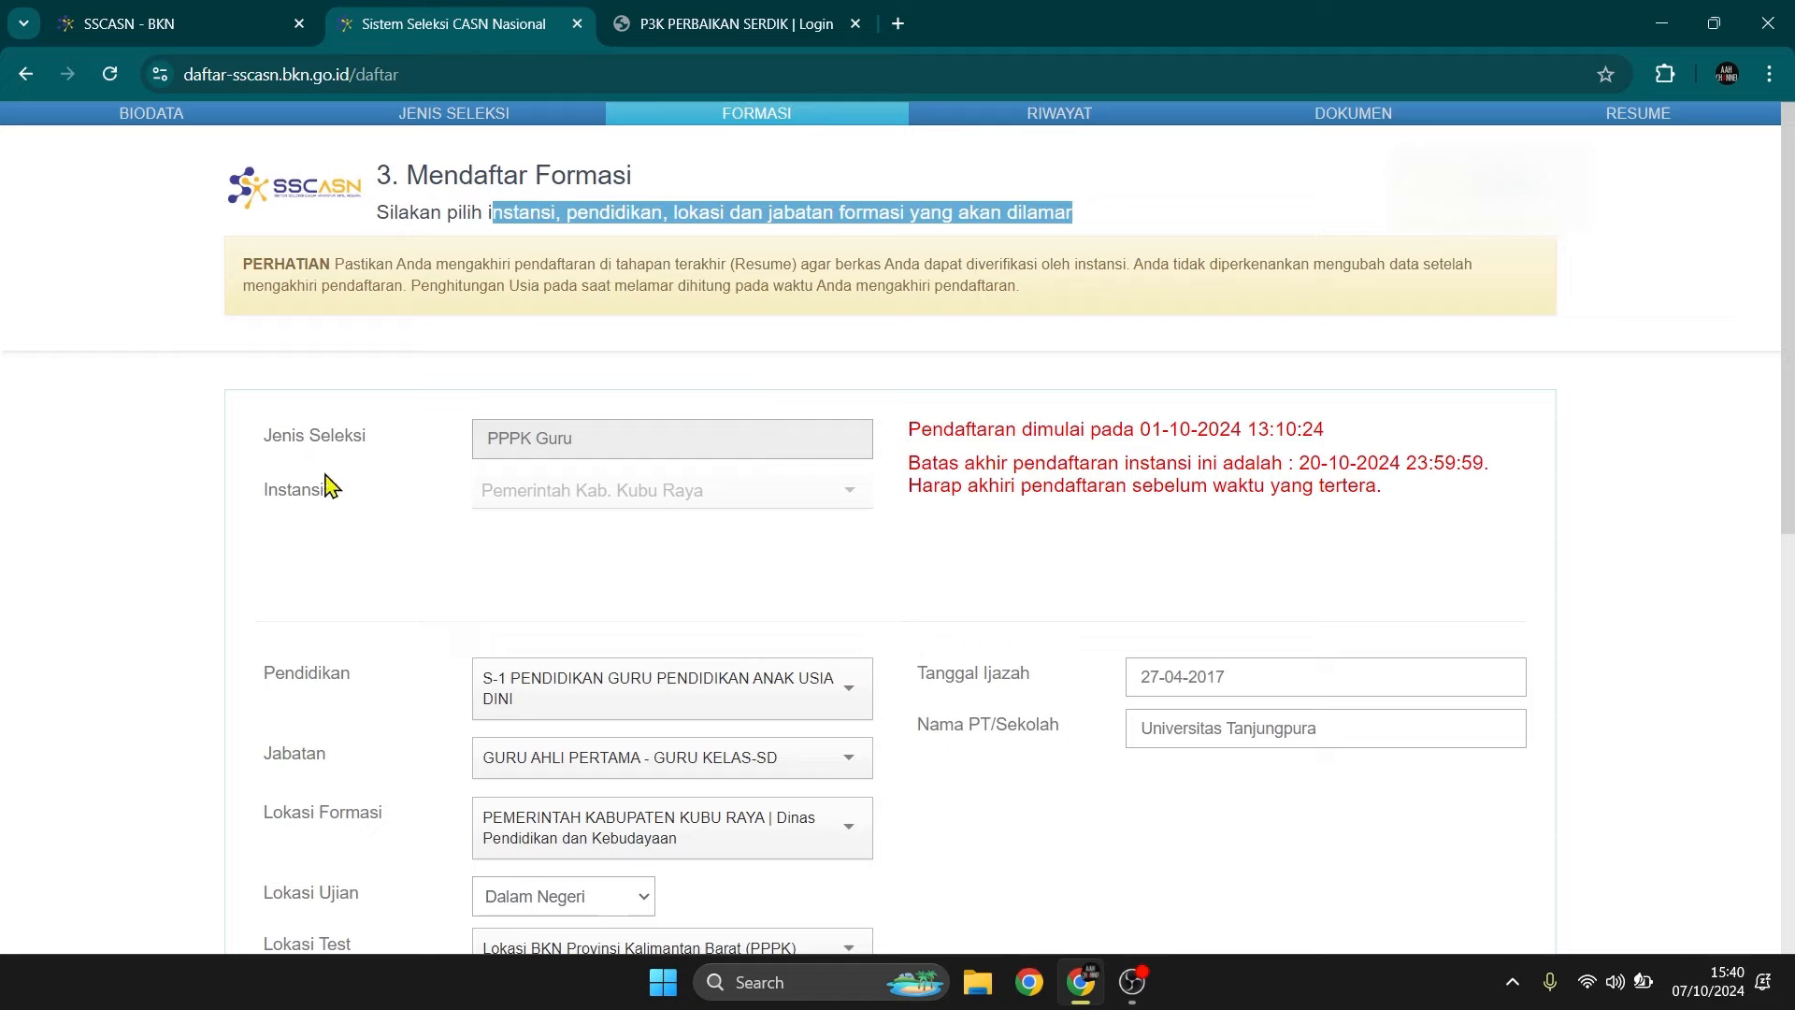
{"action": "left_click", "coordinate": [564, 443]}
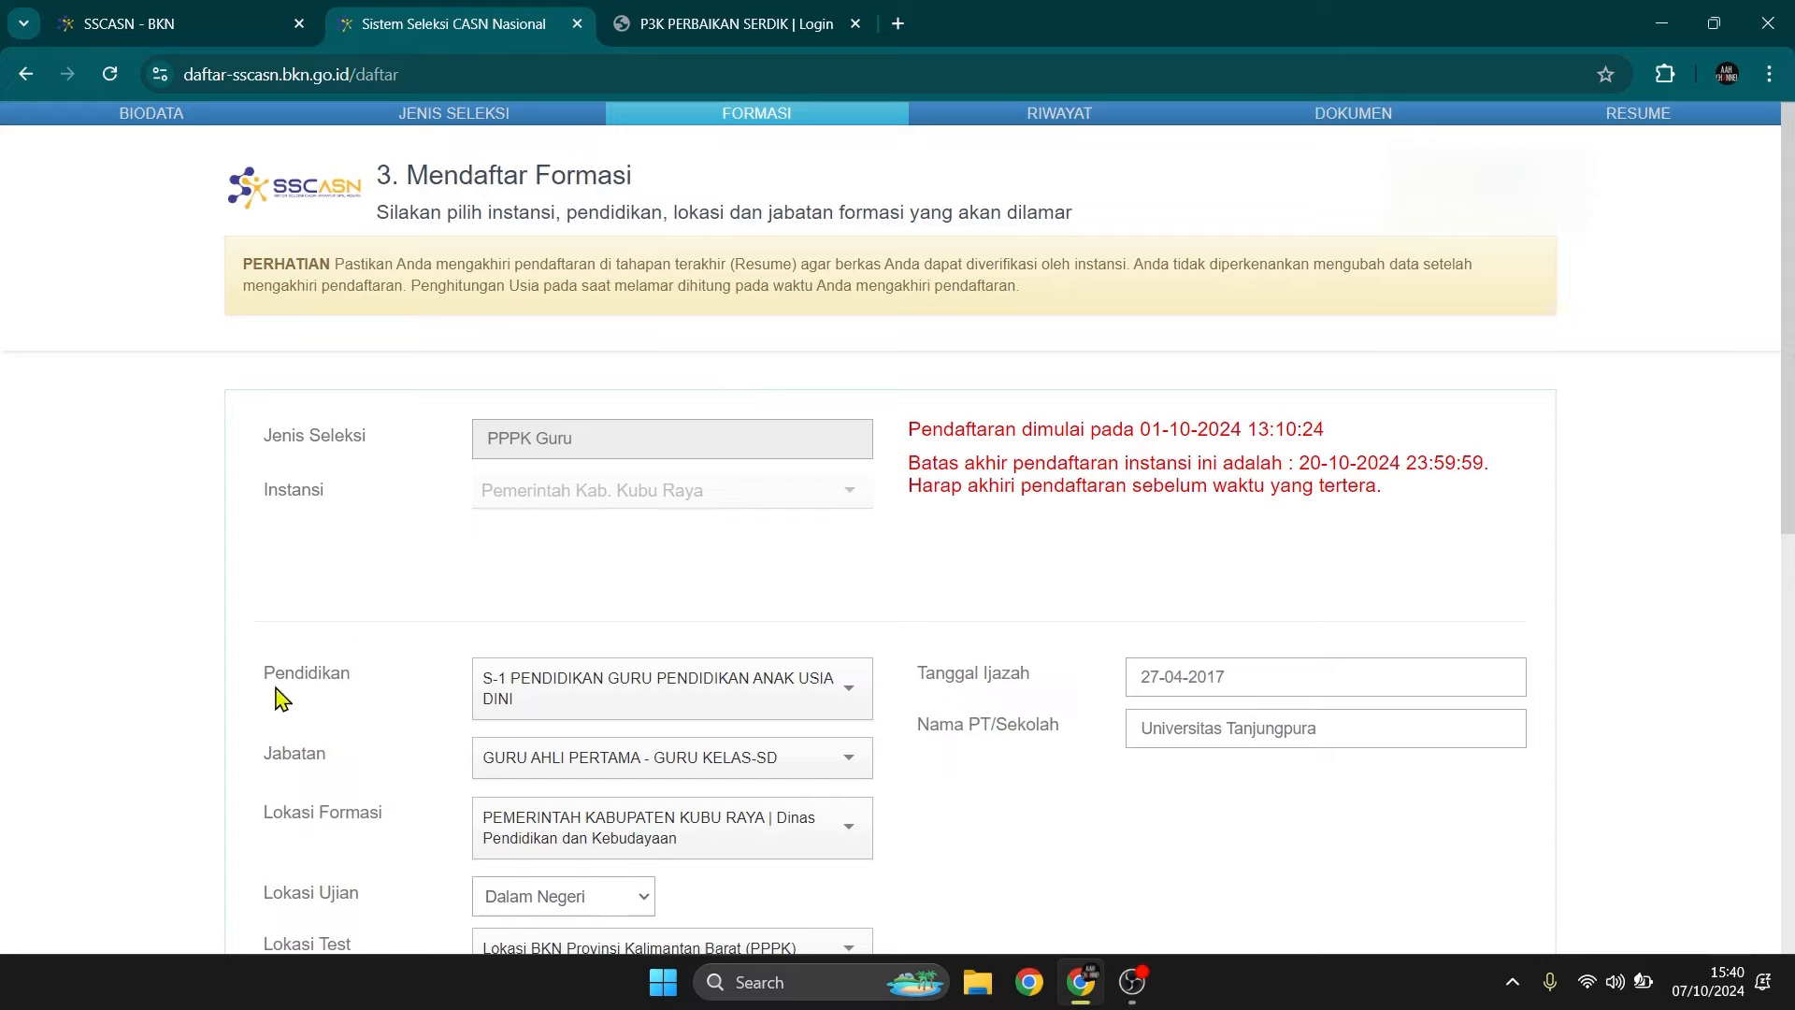
{"action": "left_click", "coordinate": [655, 693]}
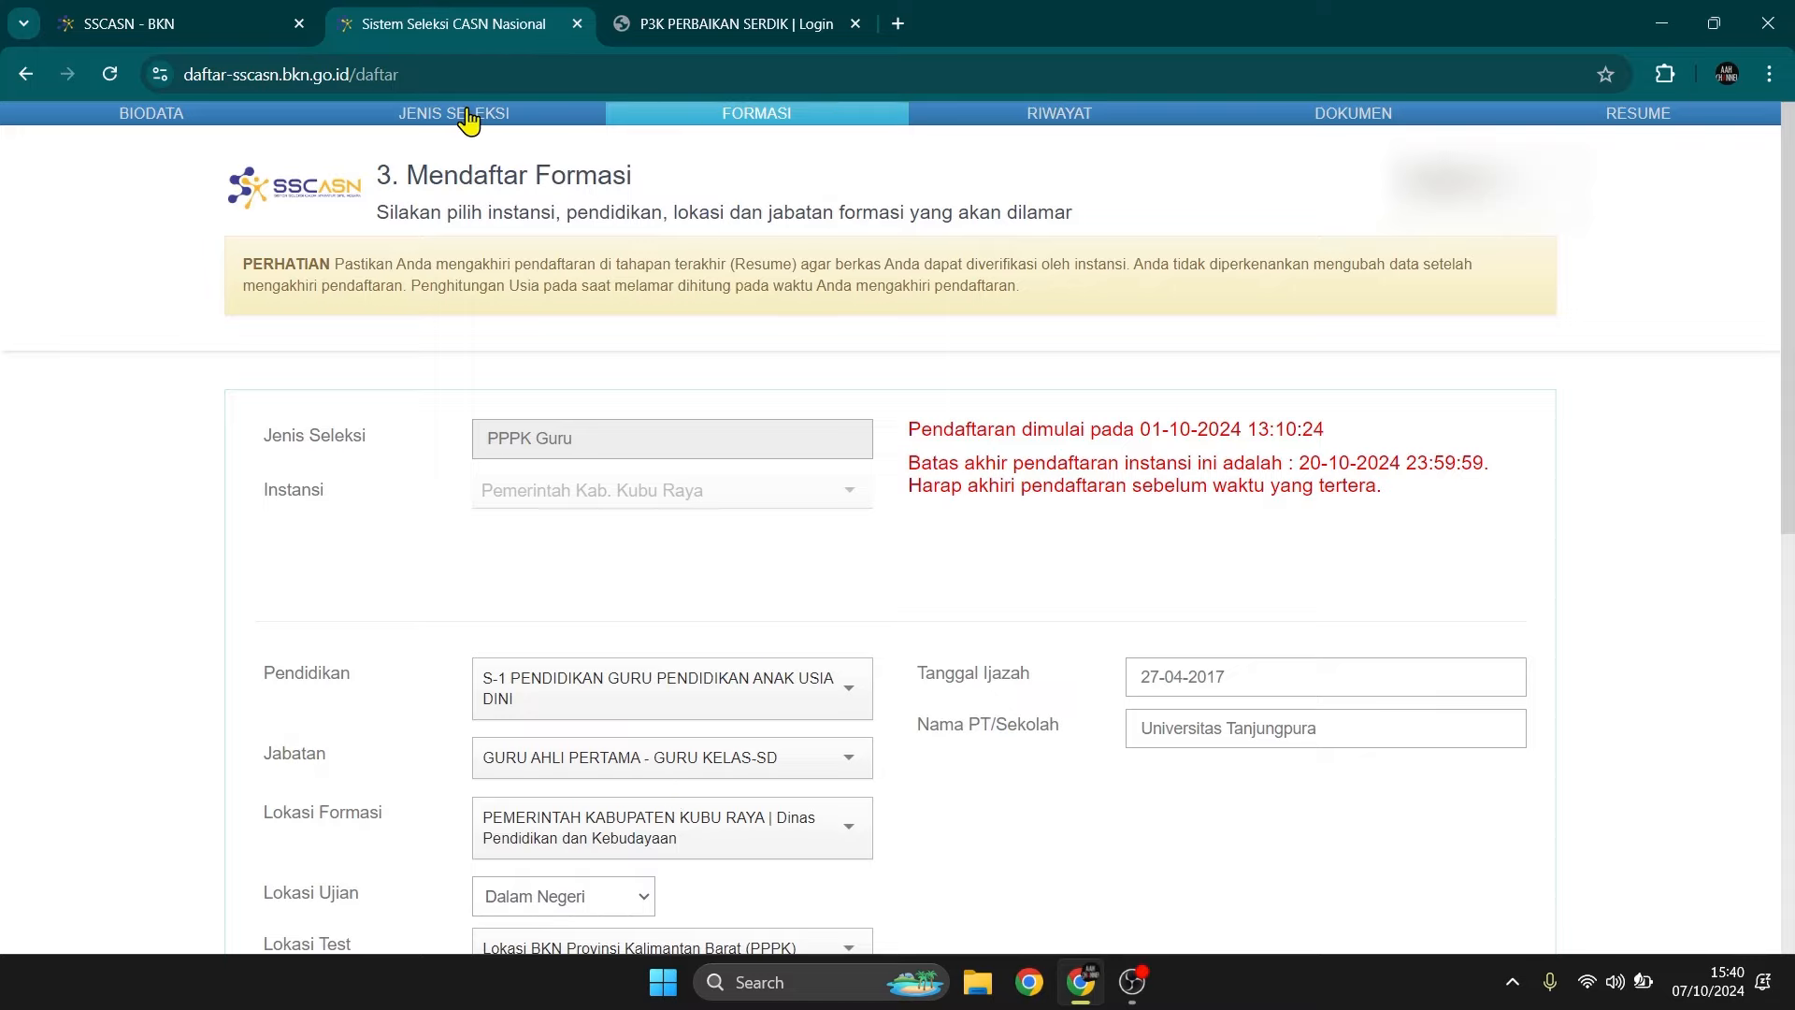
{"action": "scroll", "coordinate": [508, 601], "scroll_direction": "down", "scroll_amount": 1}
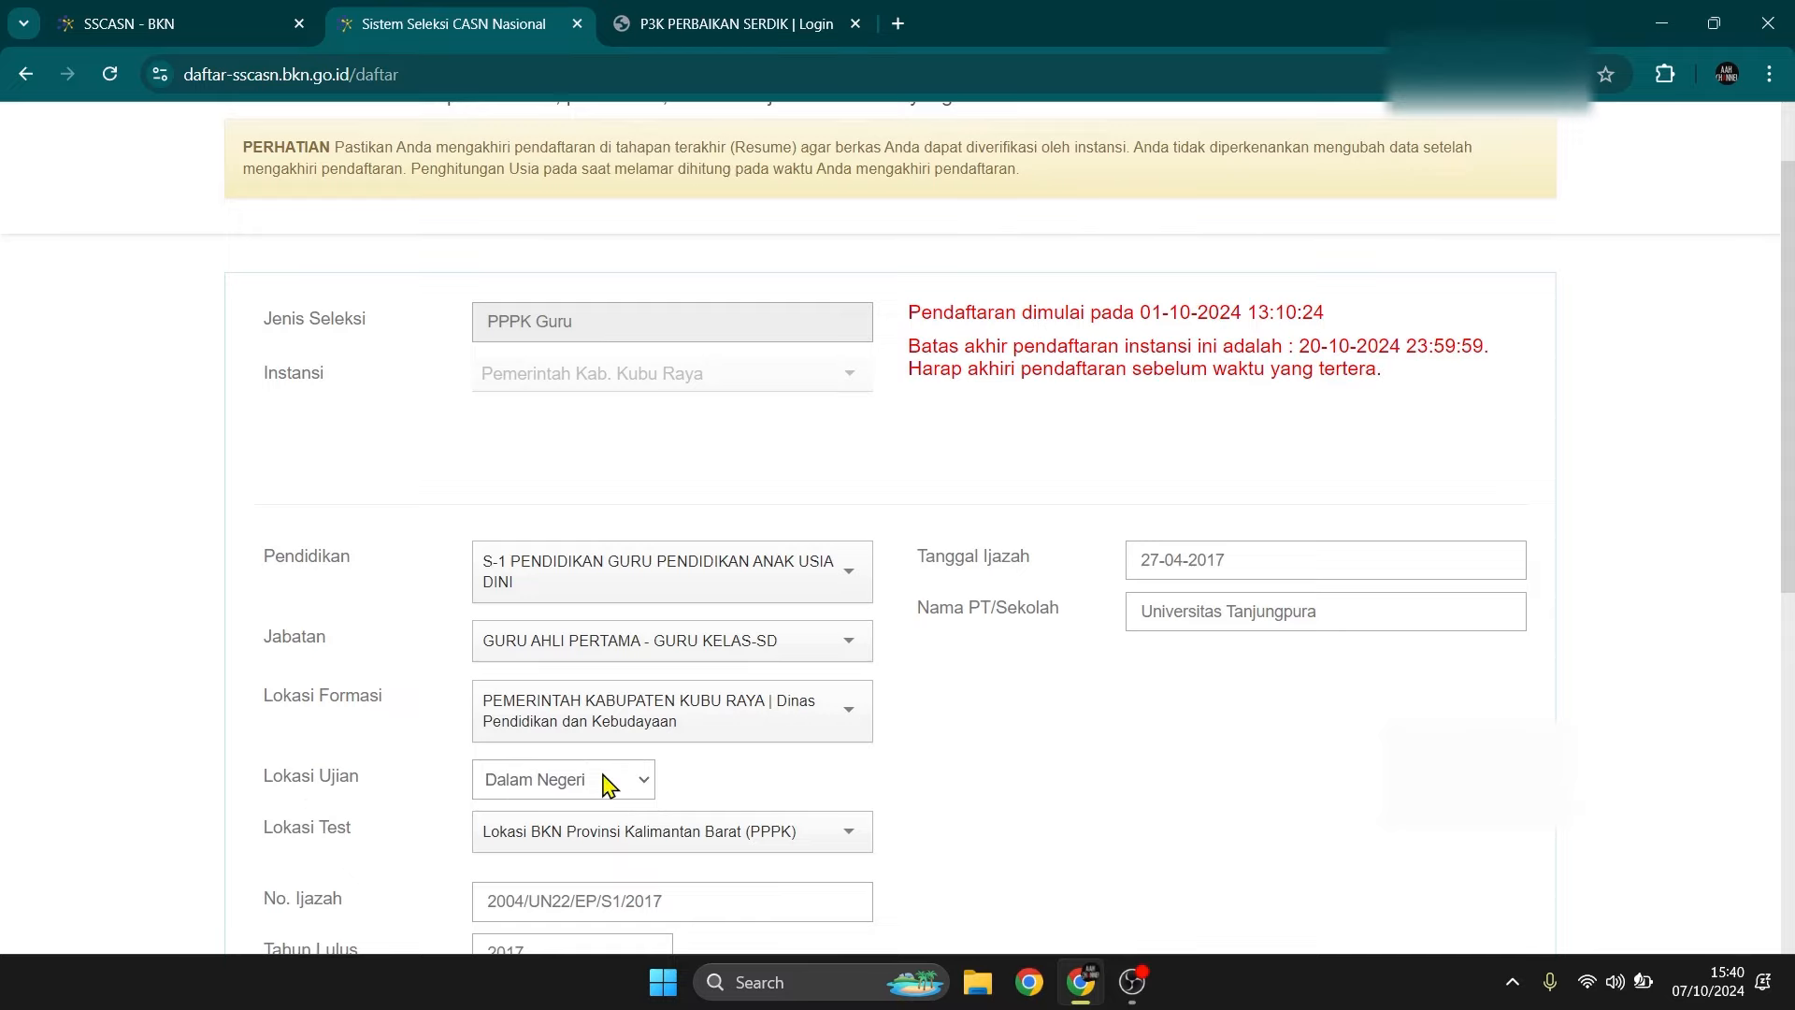
{"action": "scroll", "coordinate": [725, 725], "scroll_direction": "down", "scroll_amount": 1}
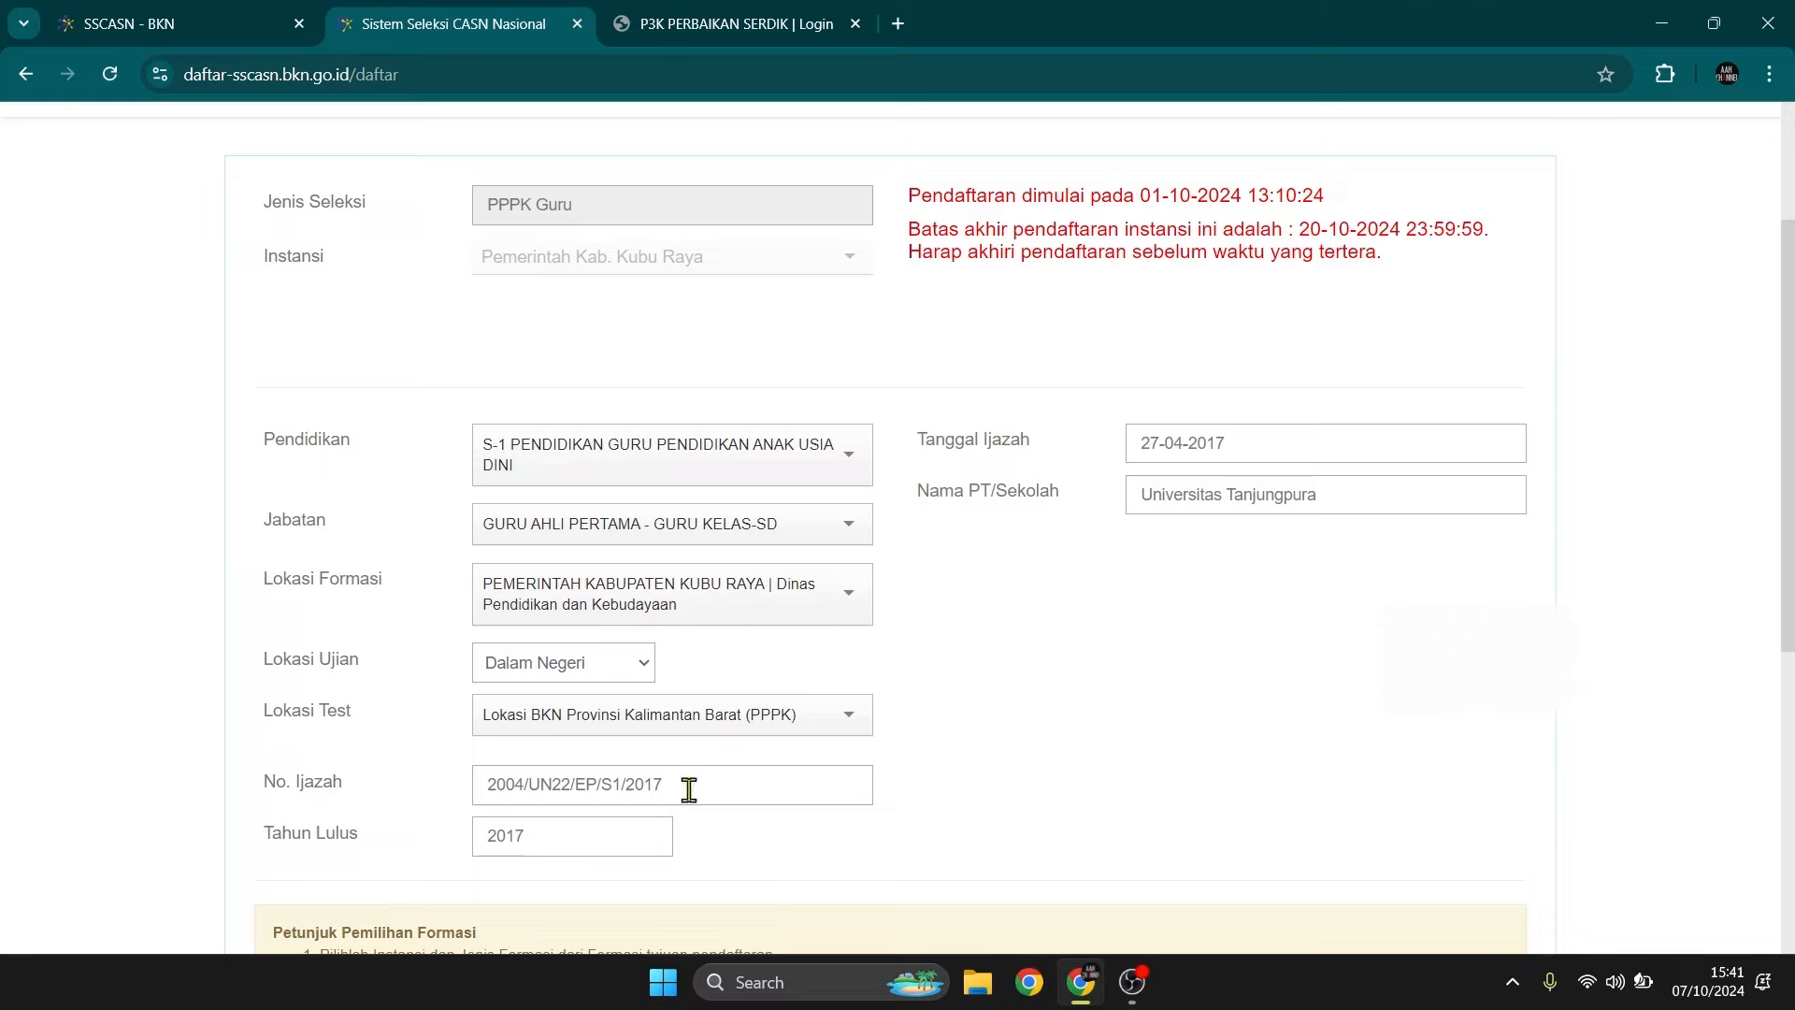
{"action": "left_click_drag", "start_coordinate": [689, 789], "coordinate": [461, 800]}
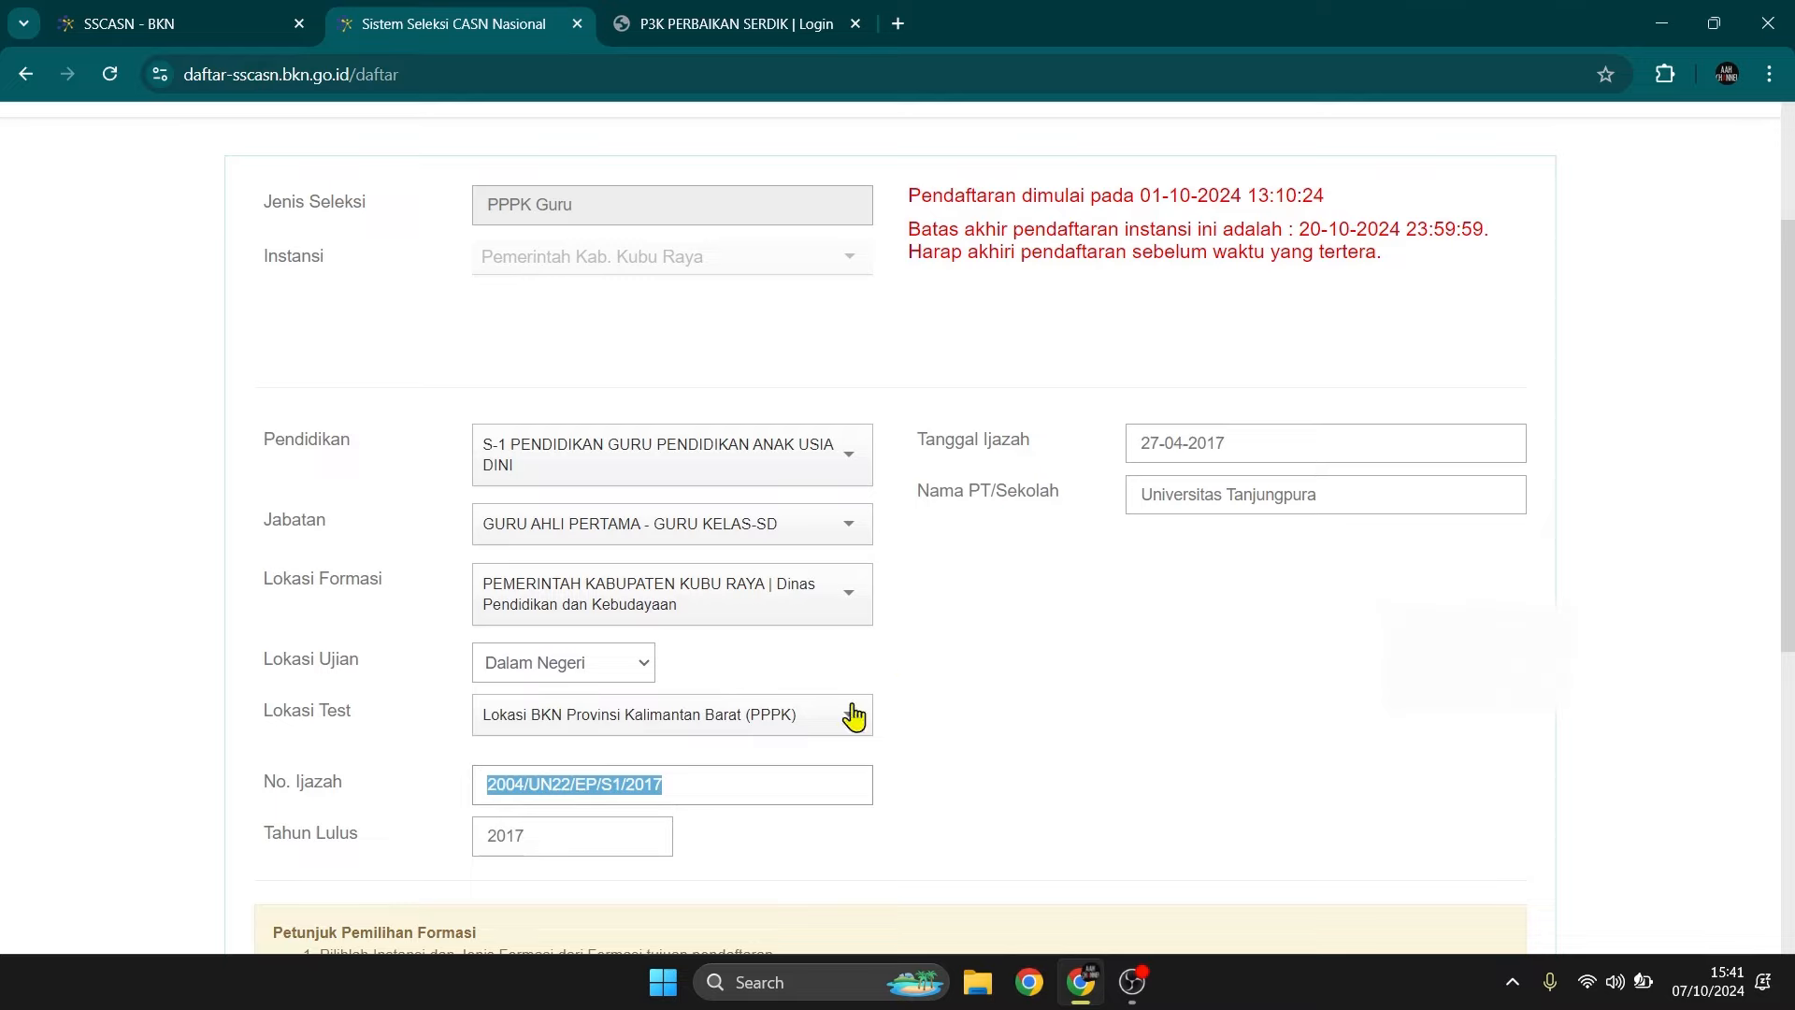
{"action": "left_click_drag", "start_coordinate": [536, 829], "coordinate": [395, 841]}
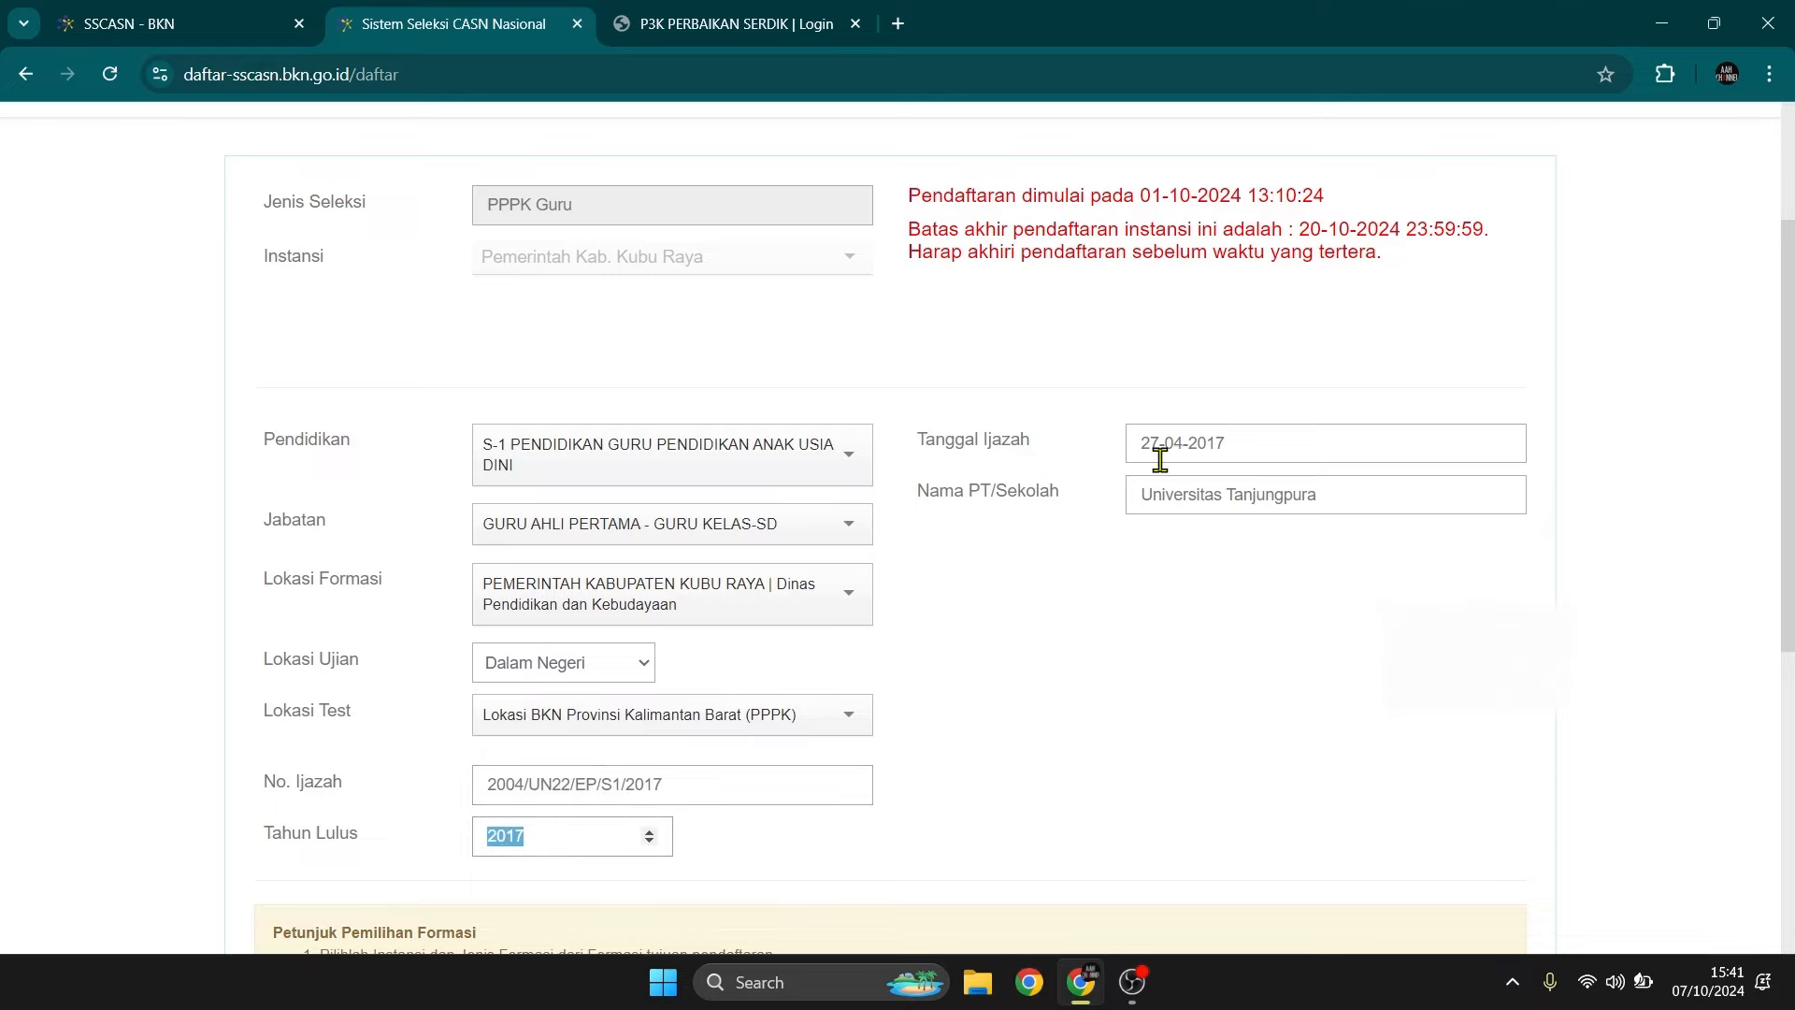
{"action": "left_click_drag", "start_coordinate": [1249, 438], "coordinate": [1098, 505]}
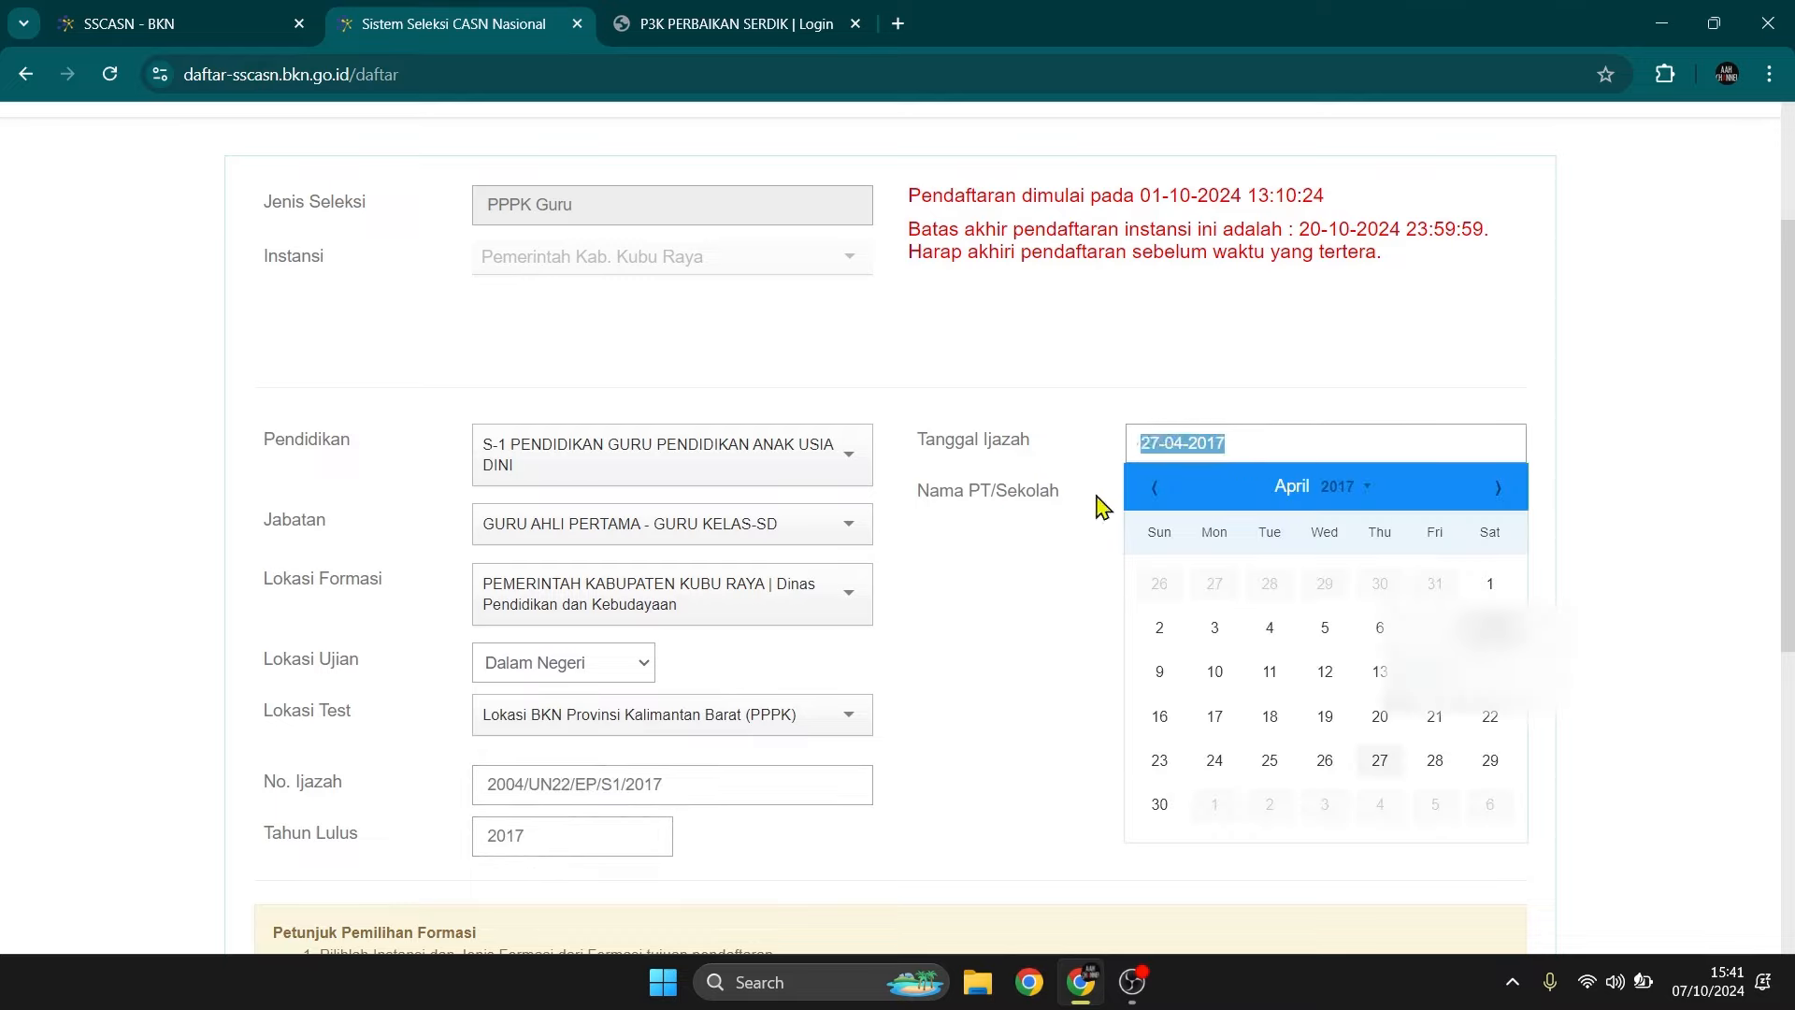
{"action": "left_click", "coordinate": [1090, 568]}
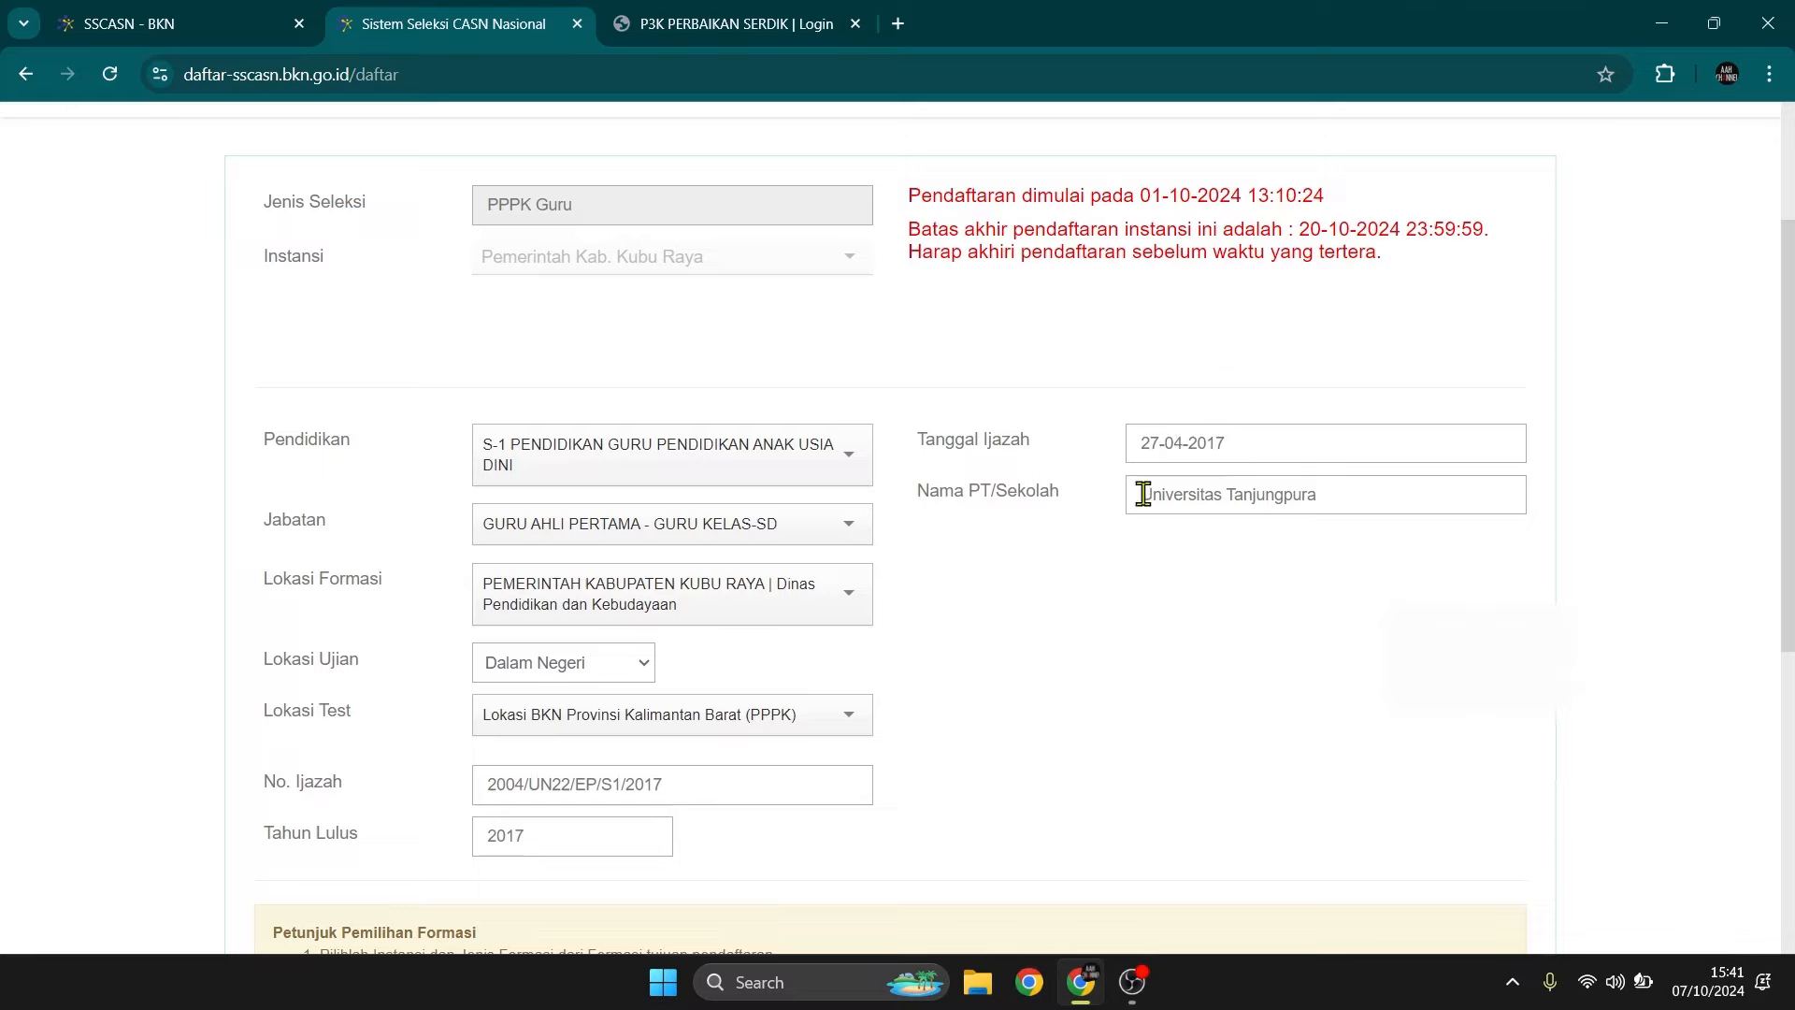
{"action": "left_click_drag", "start_coordinate": [1341, 489], "coordinate": [1134, 494]}
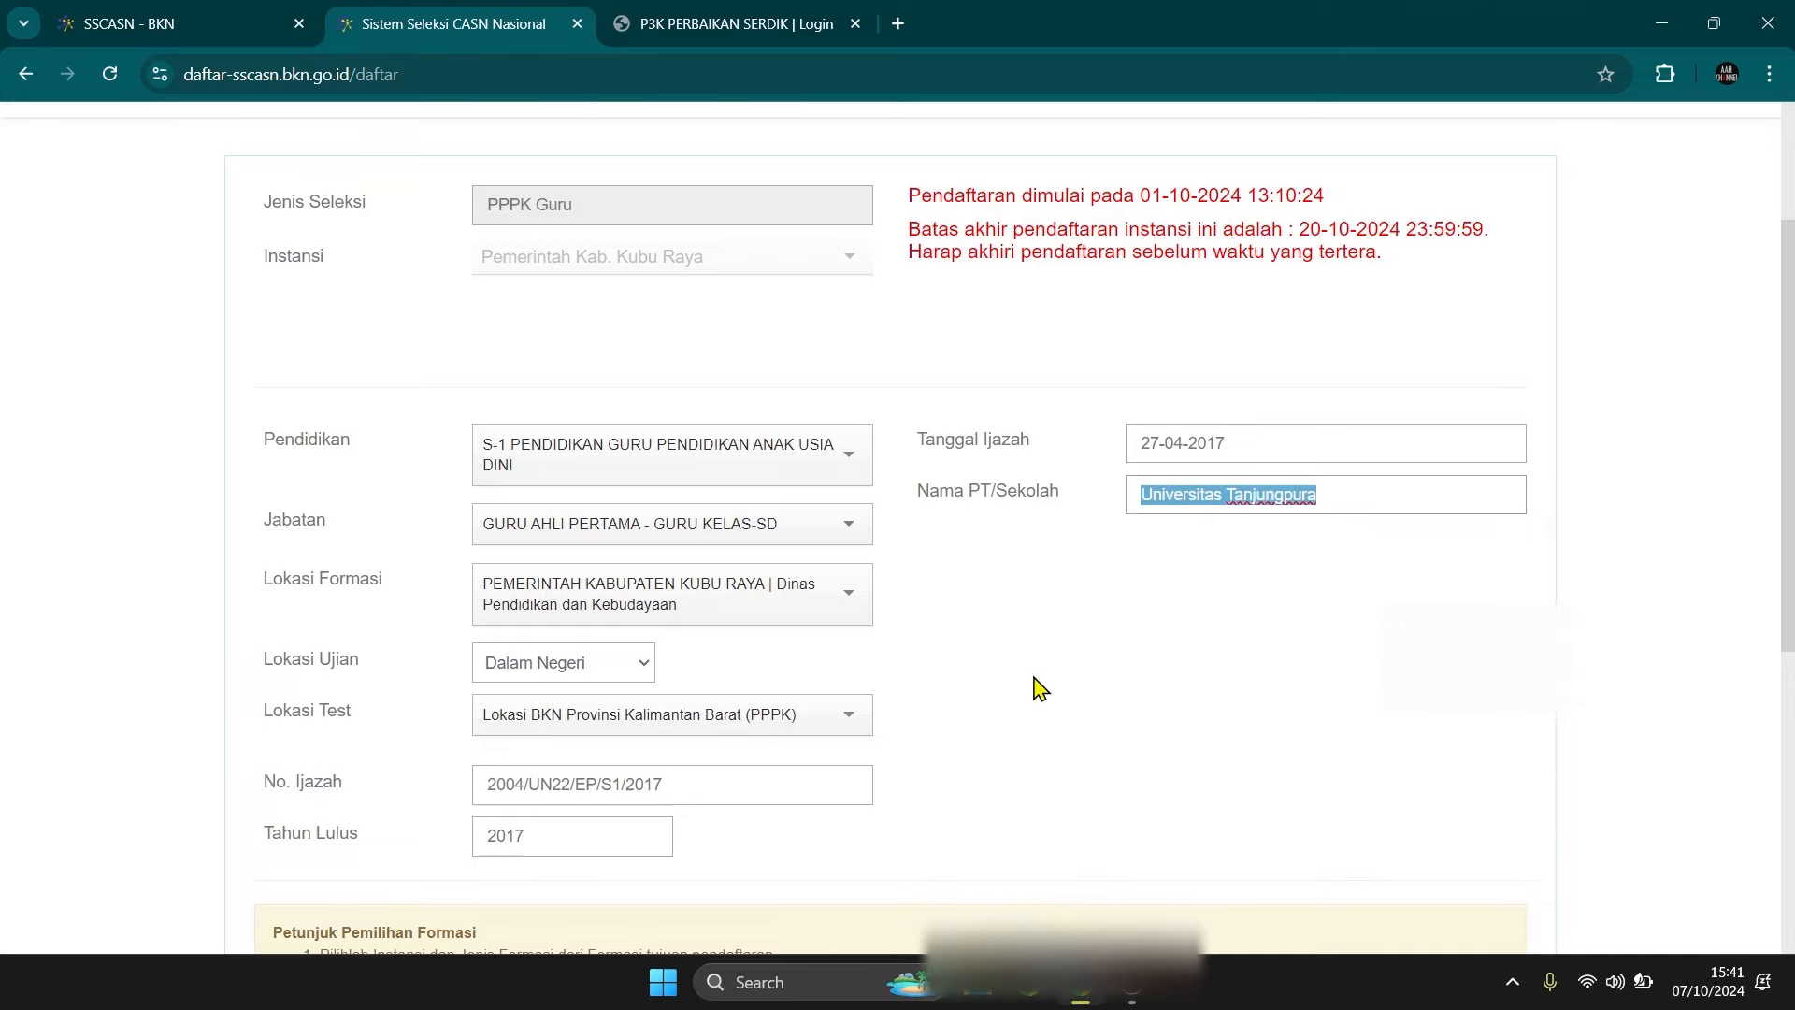
Step: Fill in the CAPTCHA code below the Petunjuk Pemilihan Formasi instructions
{"action": "scroll", "coordinate": [1034, 689], "scroll_direction": "down", "scroll_amount": 2}
{"action": "scroll", "coordinate": [1041, 687], "scroll_direction": "down", "scroll_amount": 2}
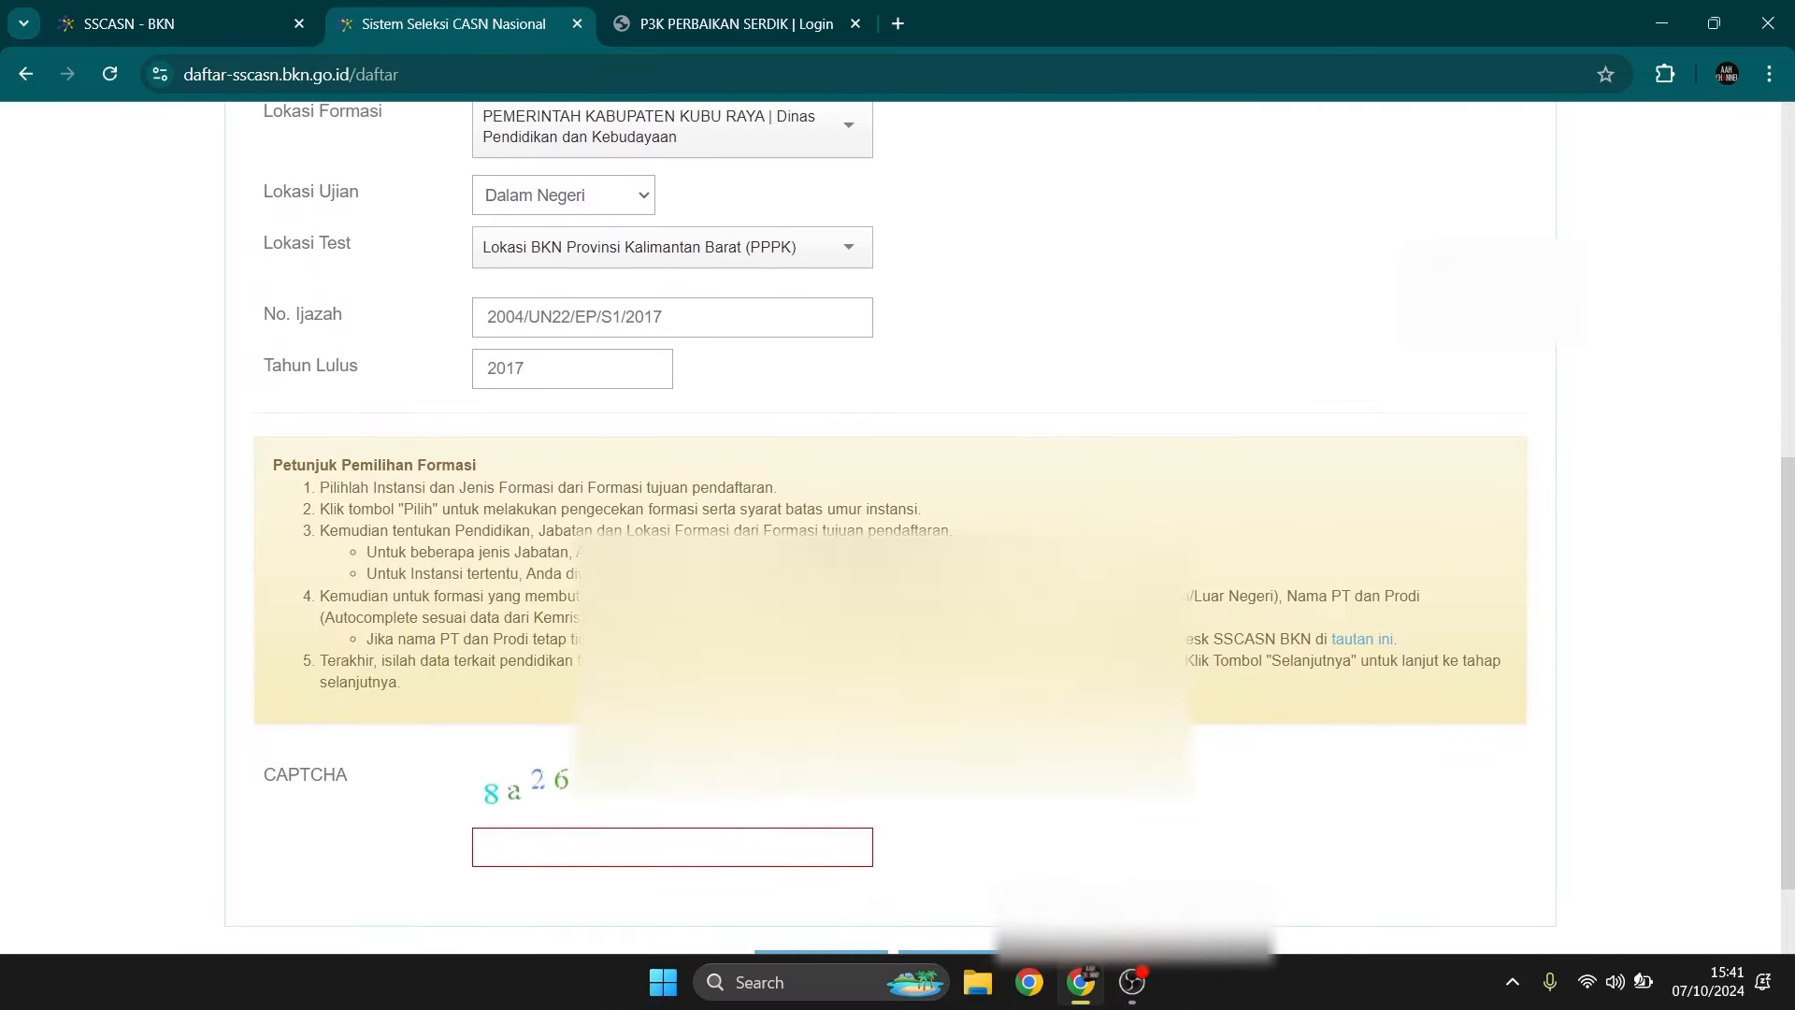
{"action": "scroll", "coordinate": [578, 491], "scroll_direction": "down", "scroll_amount": 1}
{"action": "left_click", "coordinate": [578, 725]}
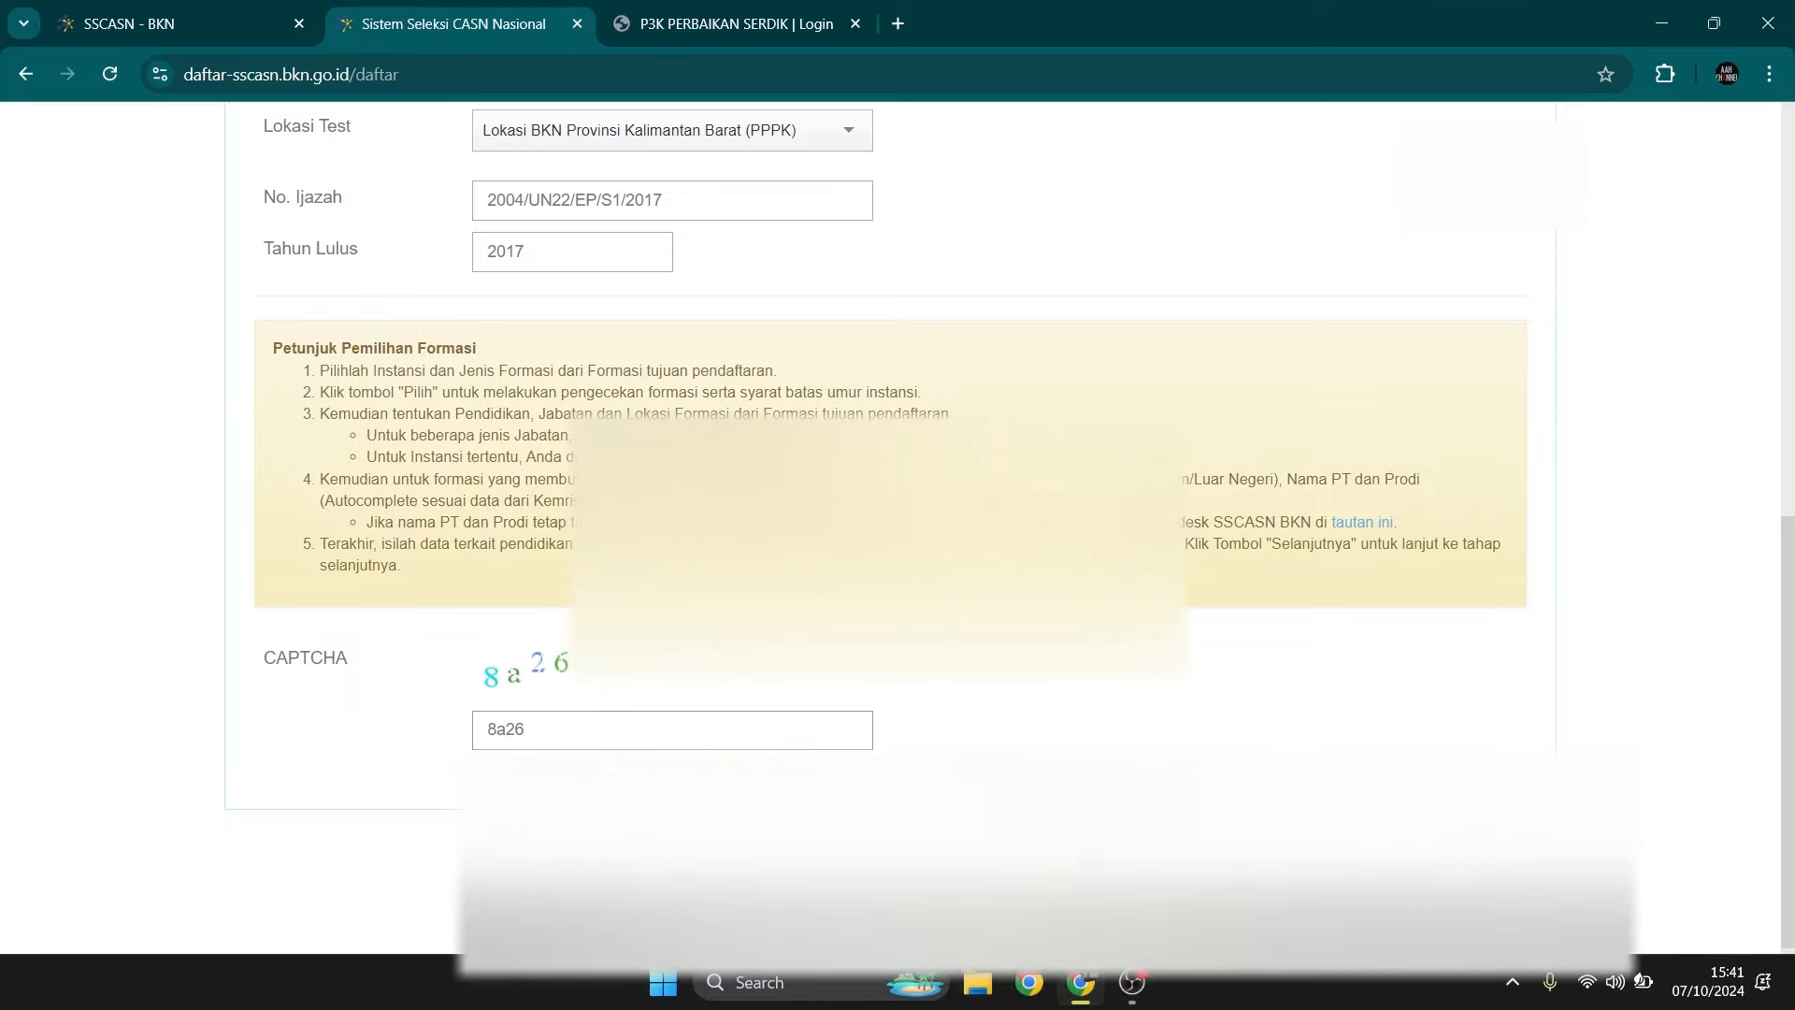
Step: Submit the Formasi stage and fill in the Deskripsi Diri essay on the Riwayat page, within the 3000-character maximum
{"action": "key", "text": "Return"}
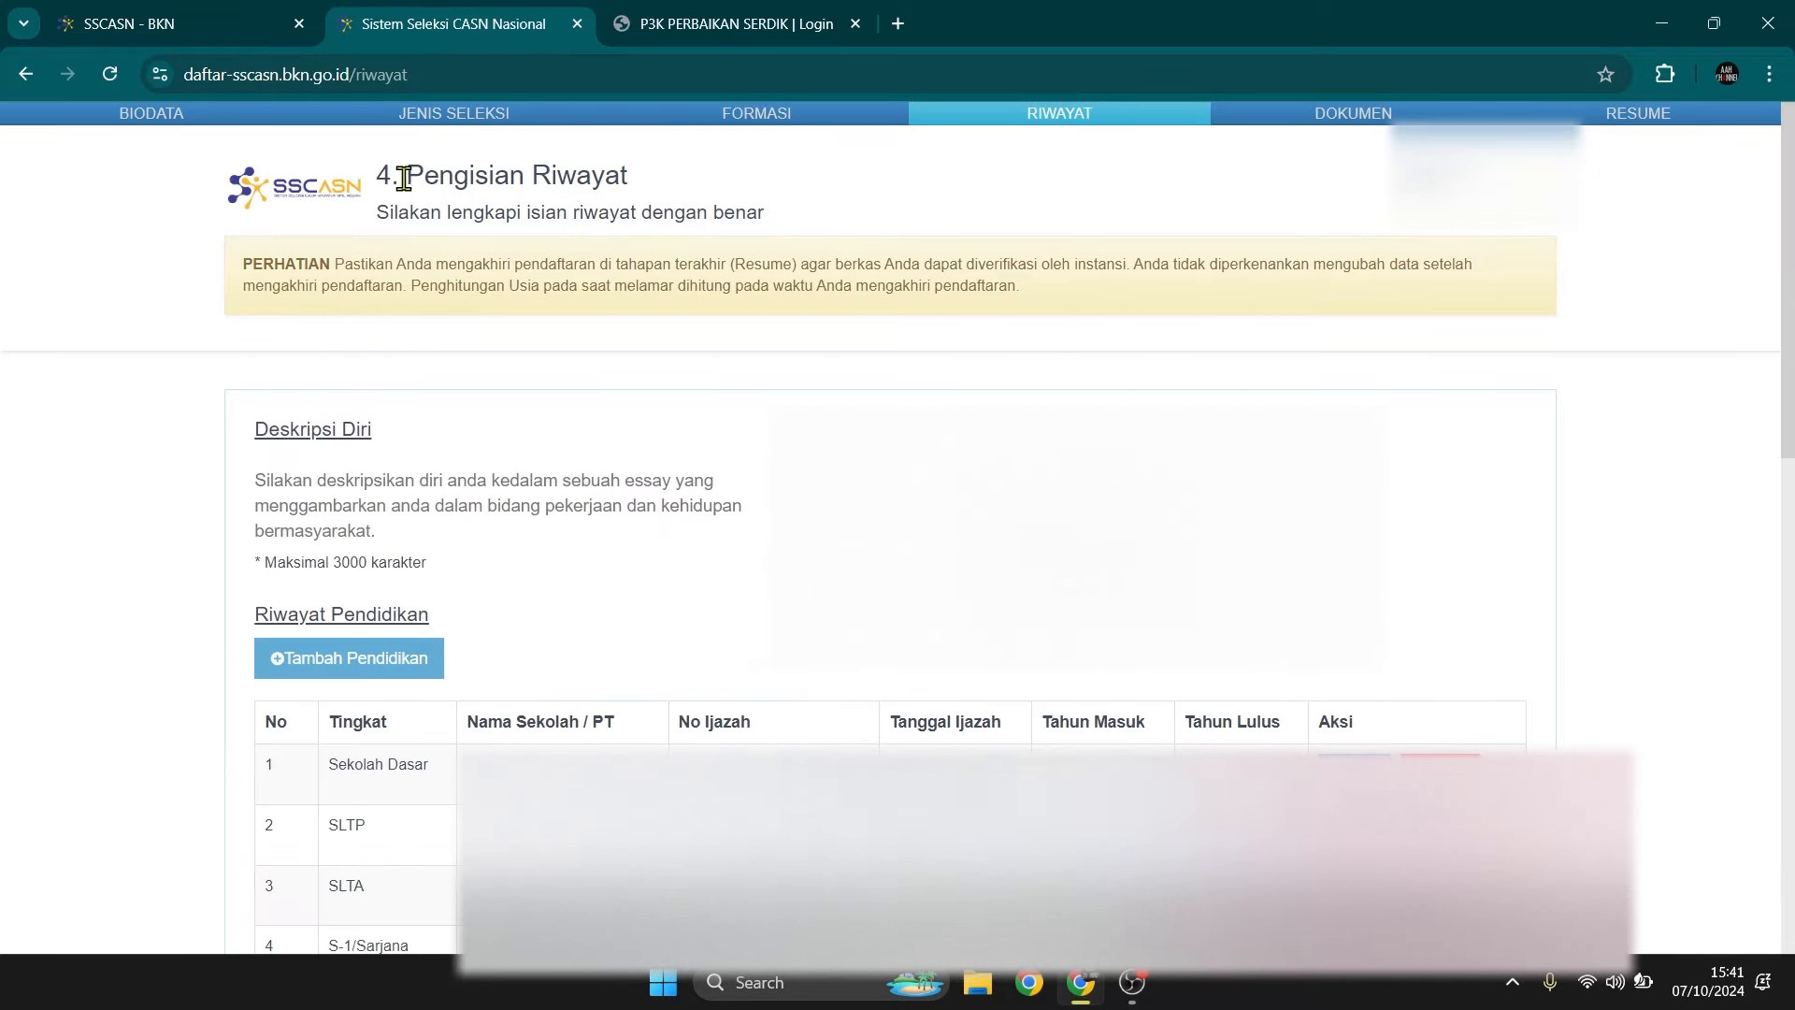
{"action": "left_click_drag", "start_coordinate": [410, 174], "coordinate": [655, 179]}
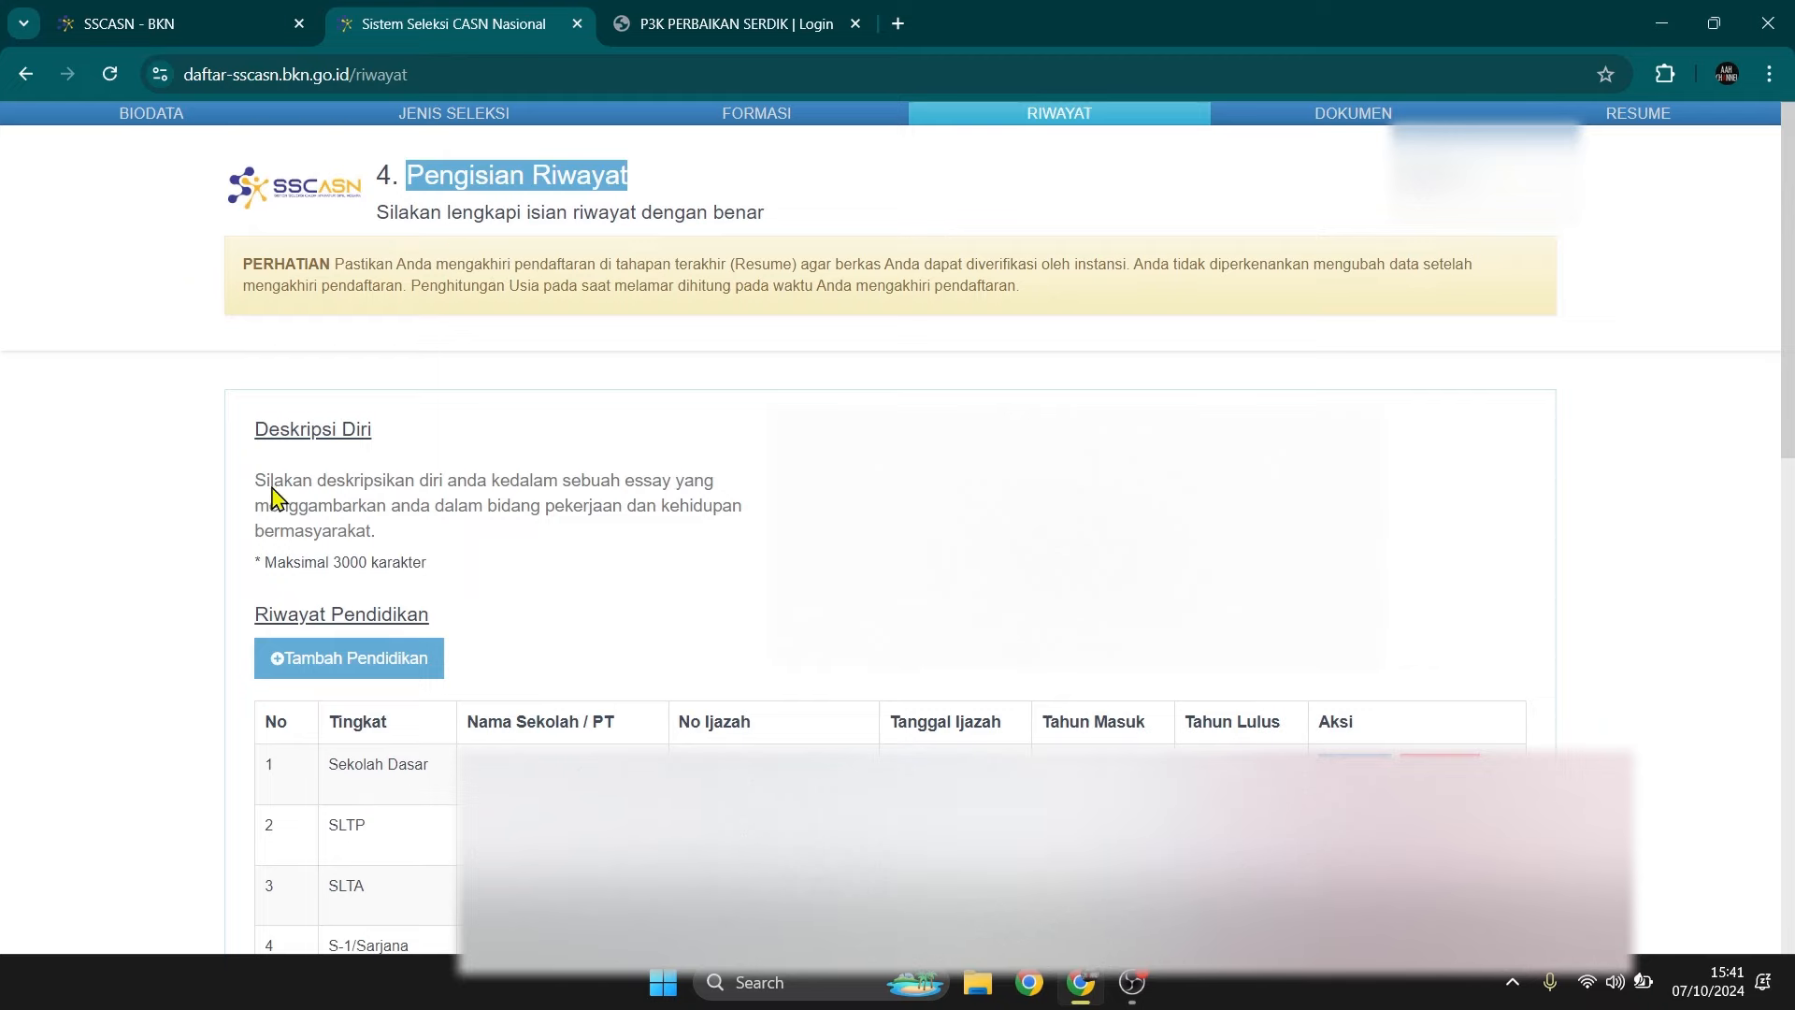
{"action": "left_click_drag", "start_coordinate": [250, 435], "coordinate": [425, 434]}
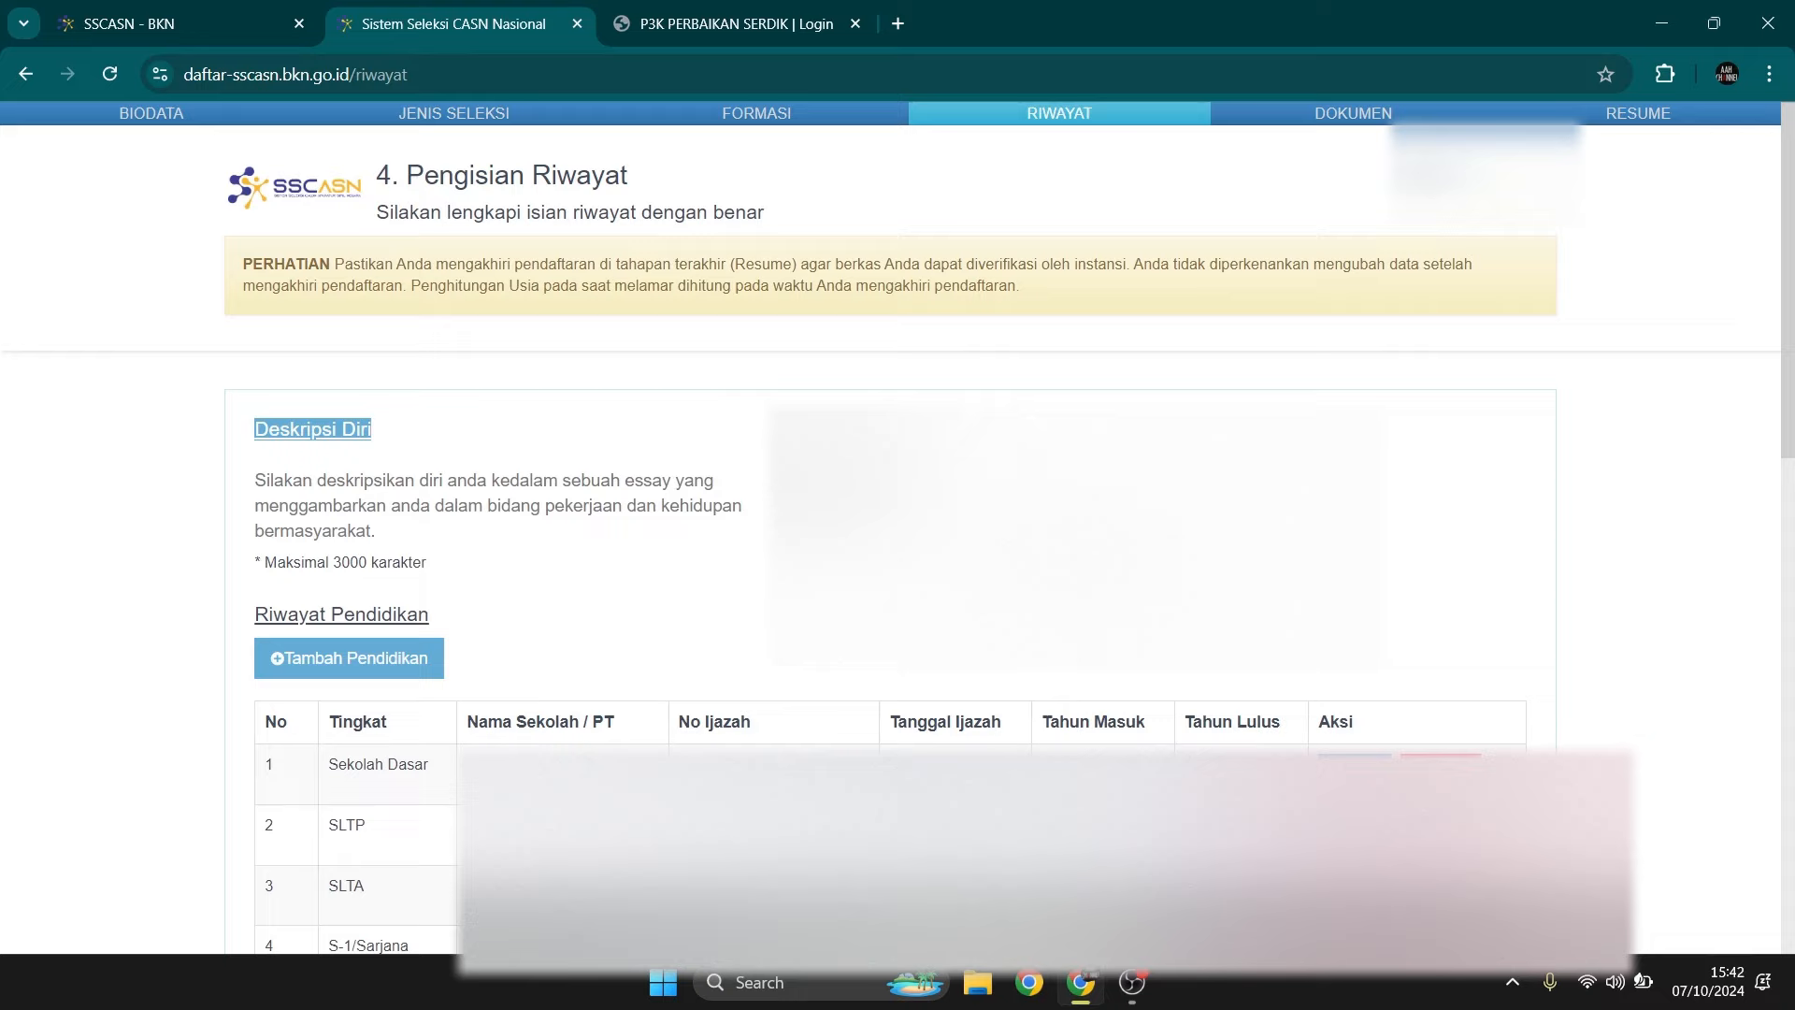
{"action": "left_click", "coordinate": [793, 477]}
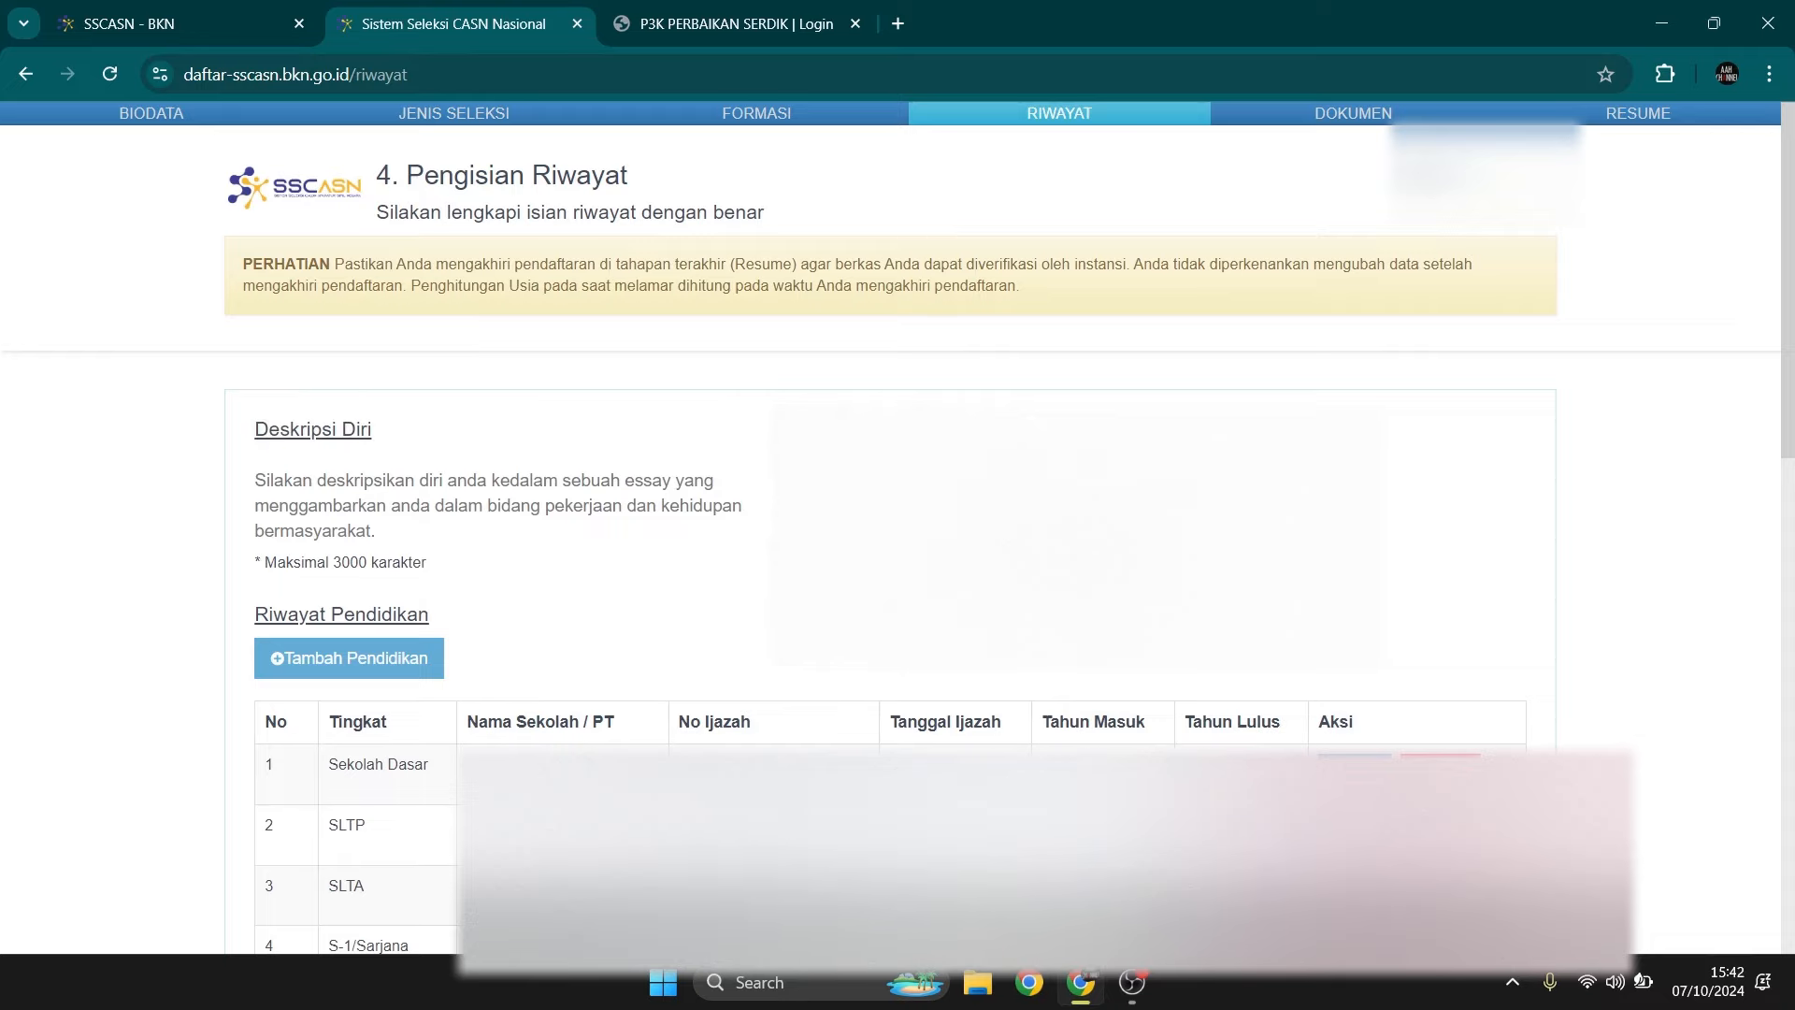
{"action": "key", "text": "ctrl+v"}
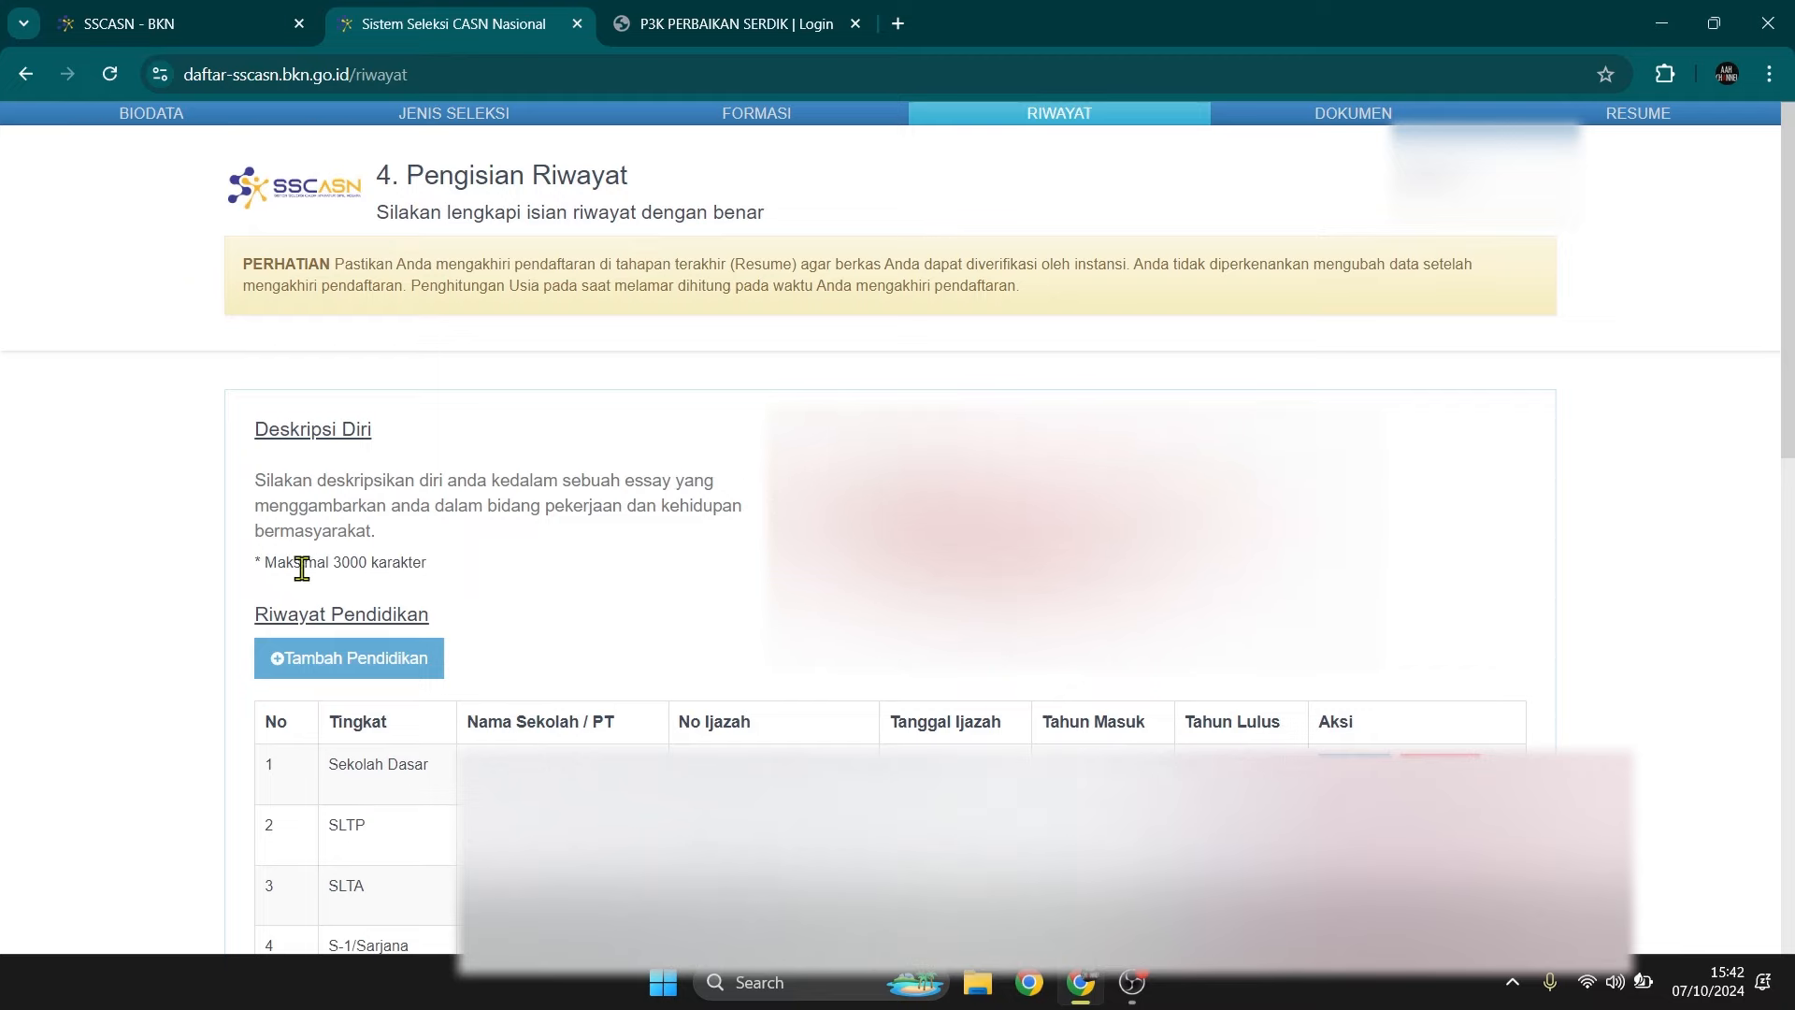
{"action": "left_click_drag", "start_coordinate": [263, 561], "coordinate": [438, 569]}
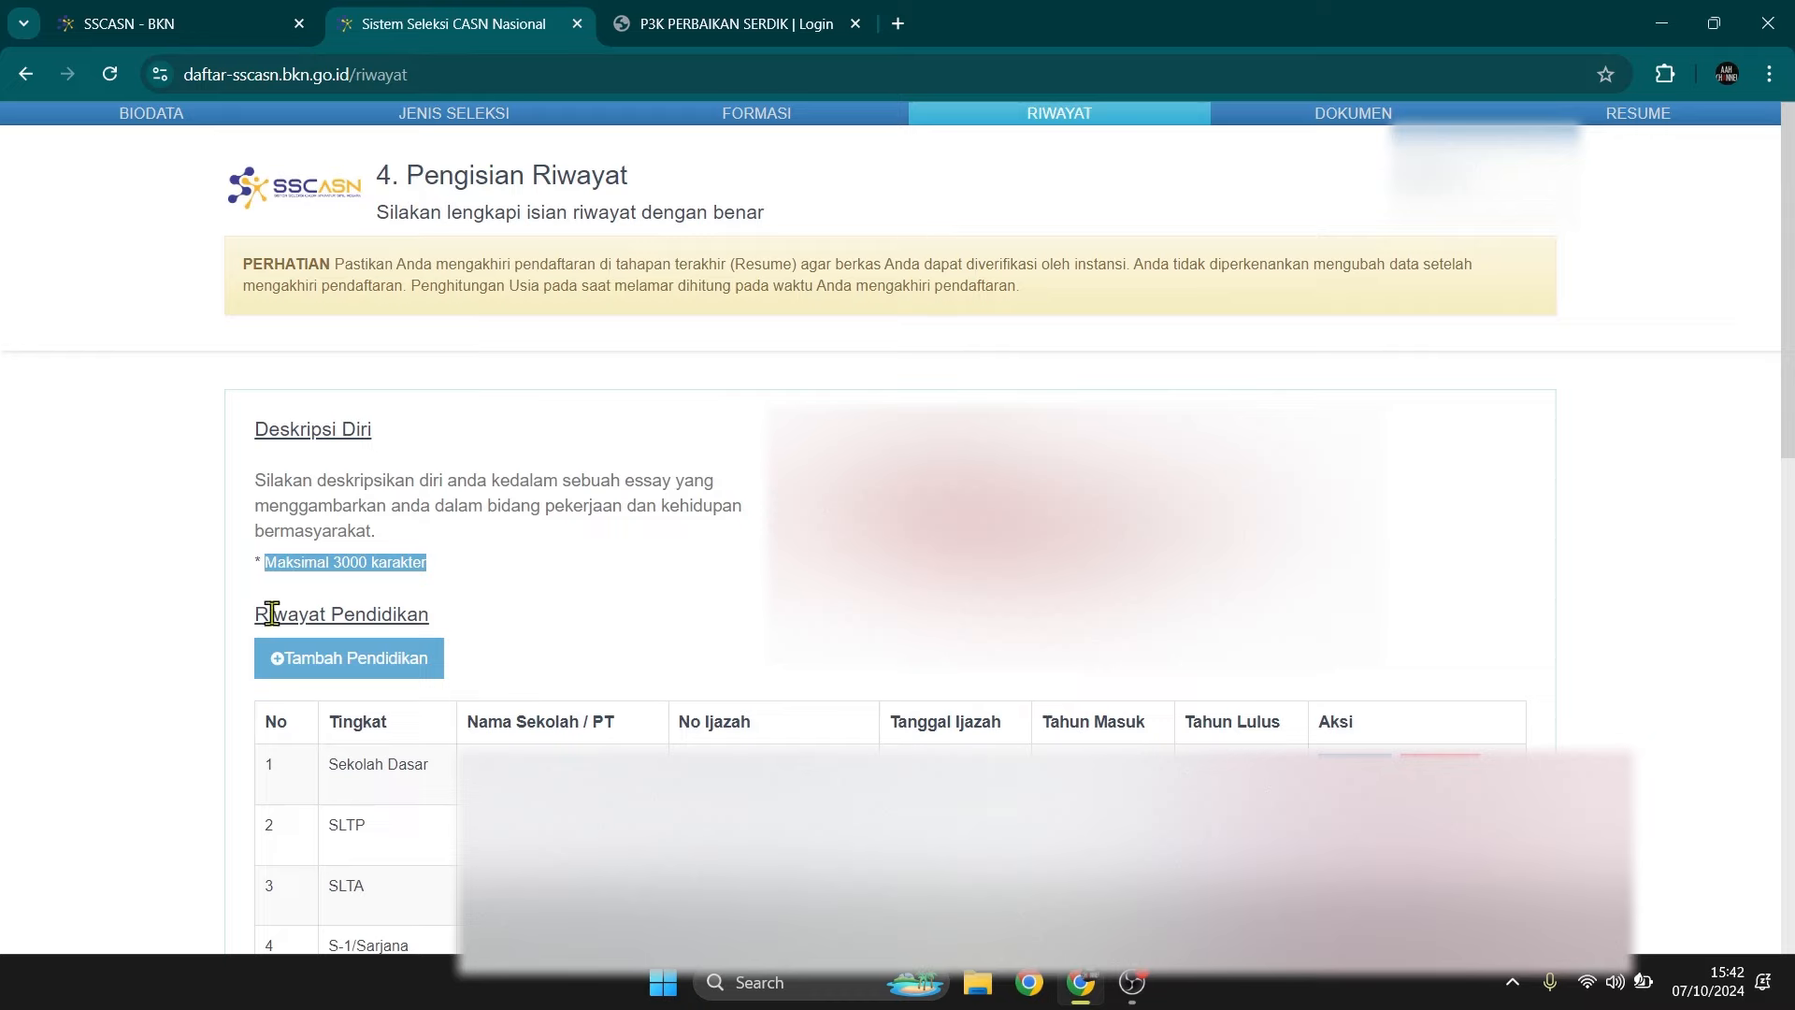
Step: Review the Riwayat Pendidikan table, covering each education level from Sekolah Dasar to S-1/Sarjana
{"action": "left_click_drag", "start_coordinate": [259, 615], "coordinate": [501, 621]}
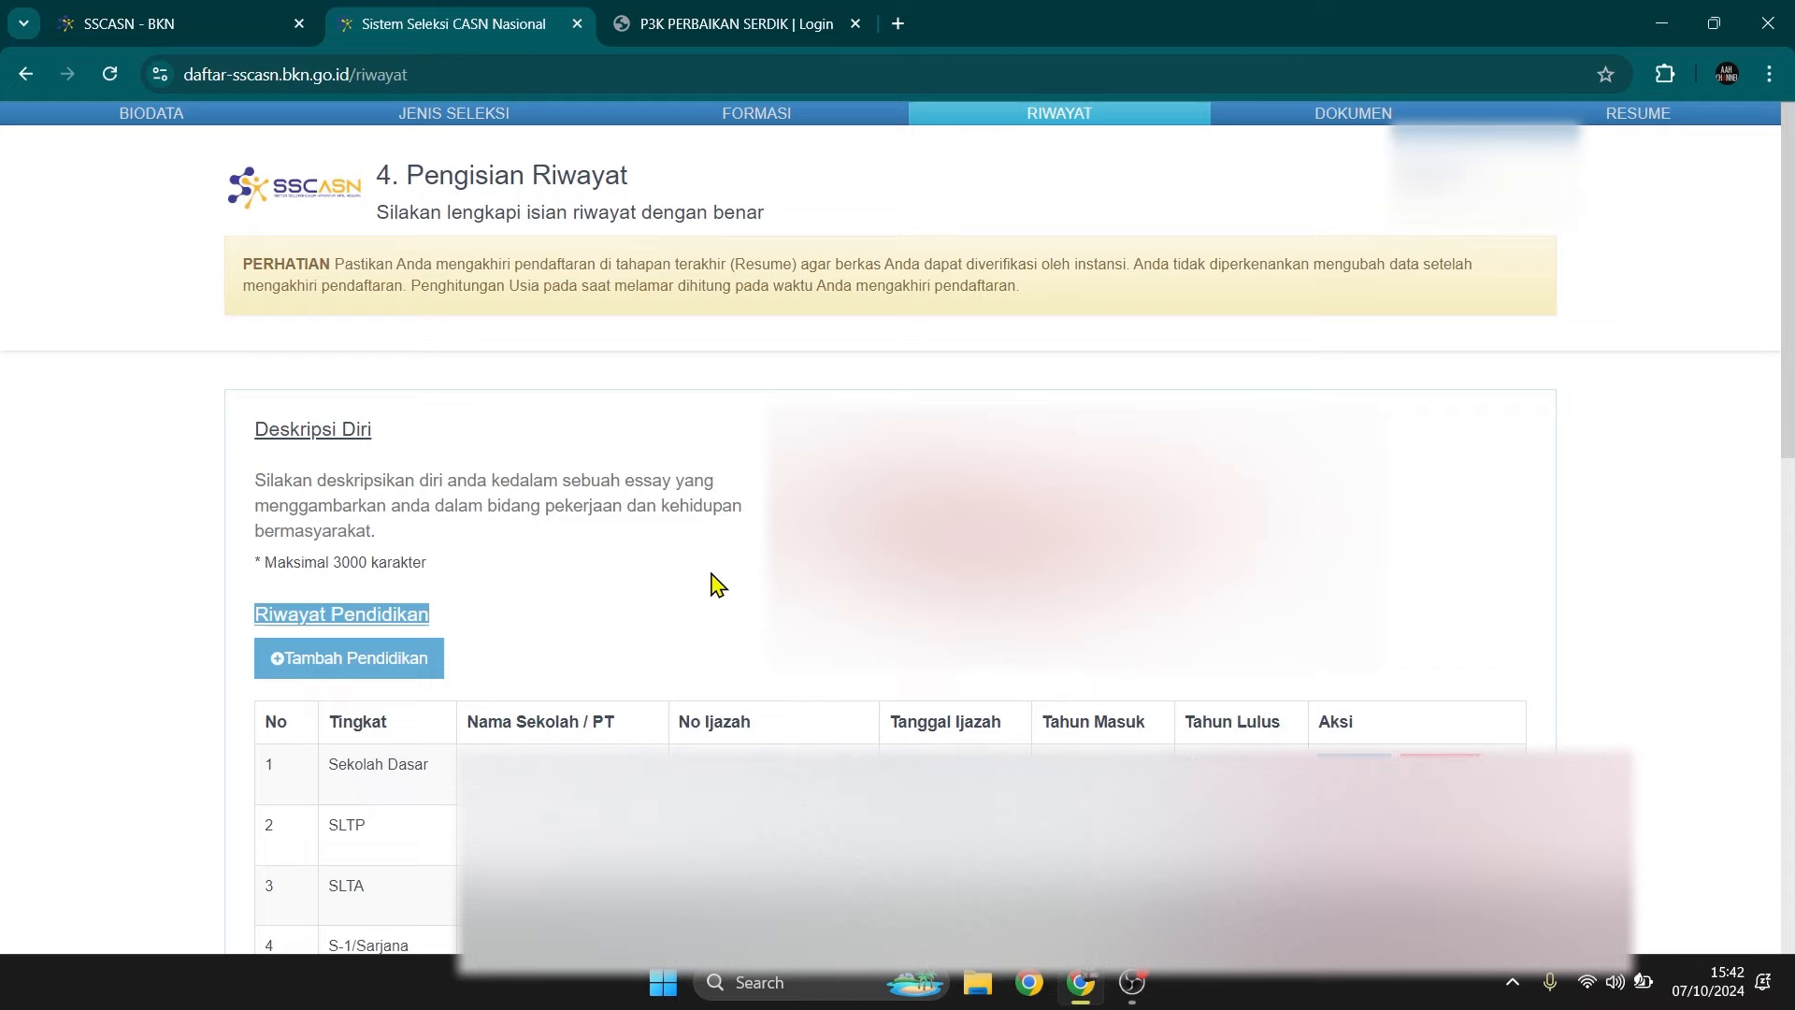
{"action": "scroll", "coordinate": [1776, 398], "scroll_direction": "down", "scroll_amount": 1}
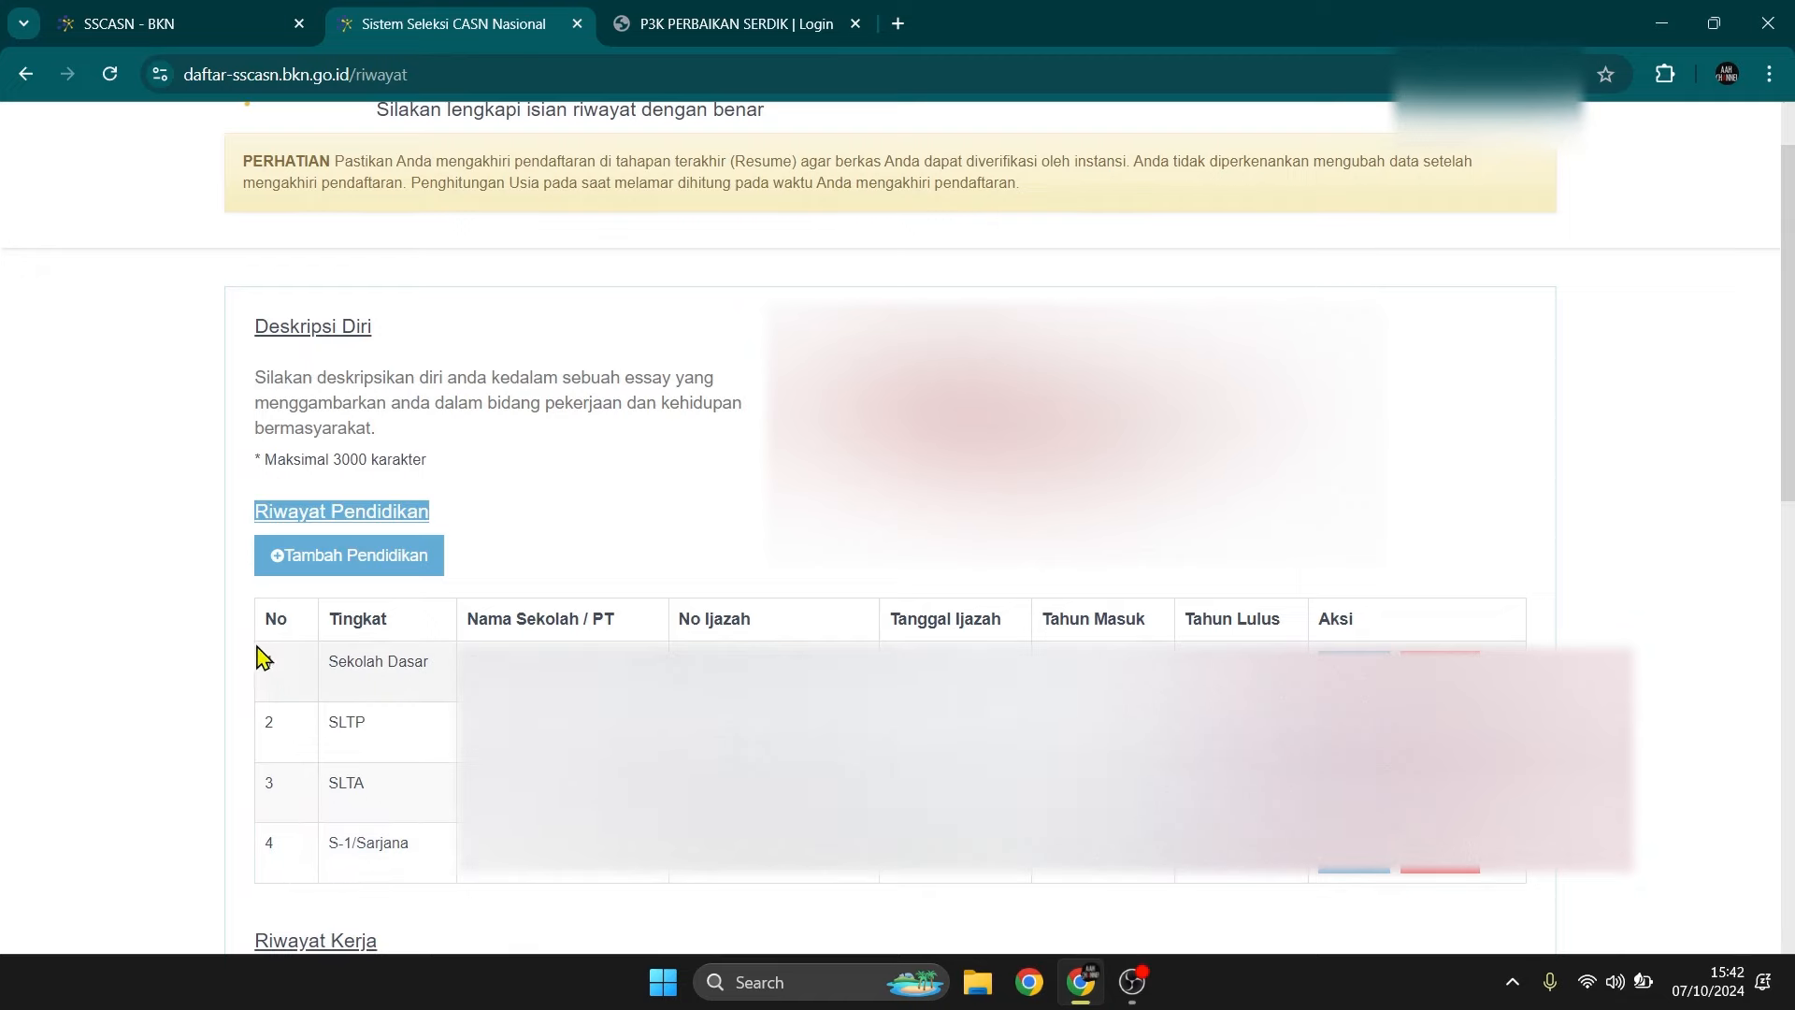
{"action": "left_click_drag", "start_coordinate": [329, 661], "coordinate": [433, 662]}
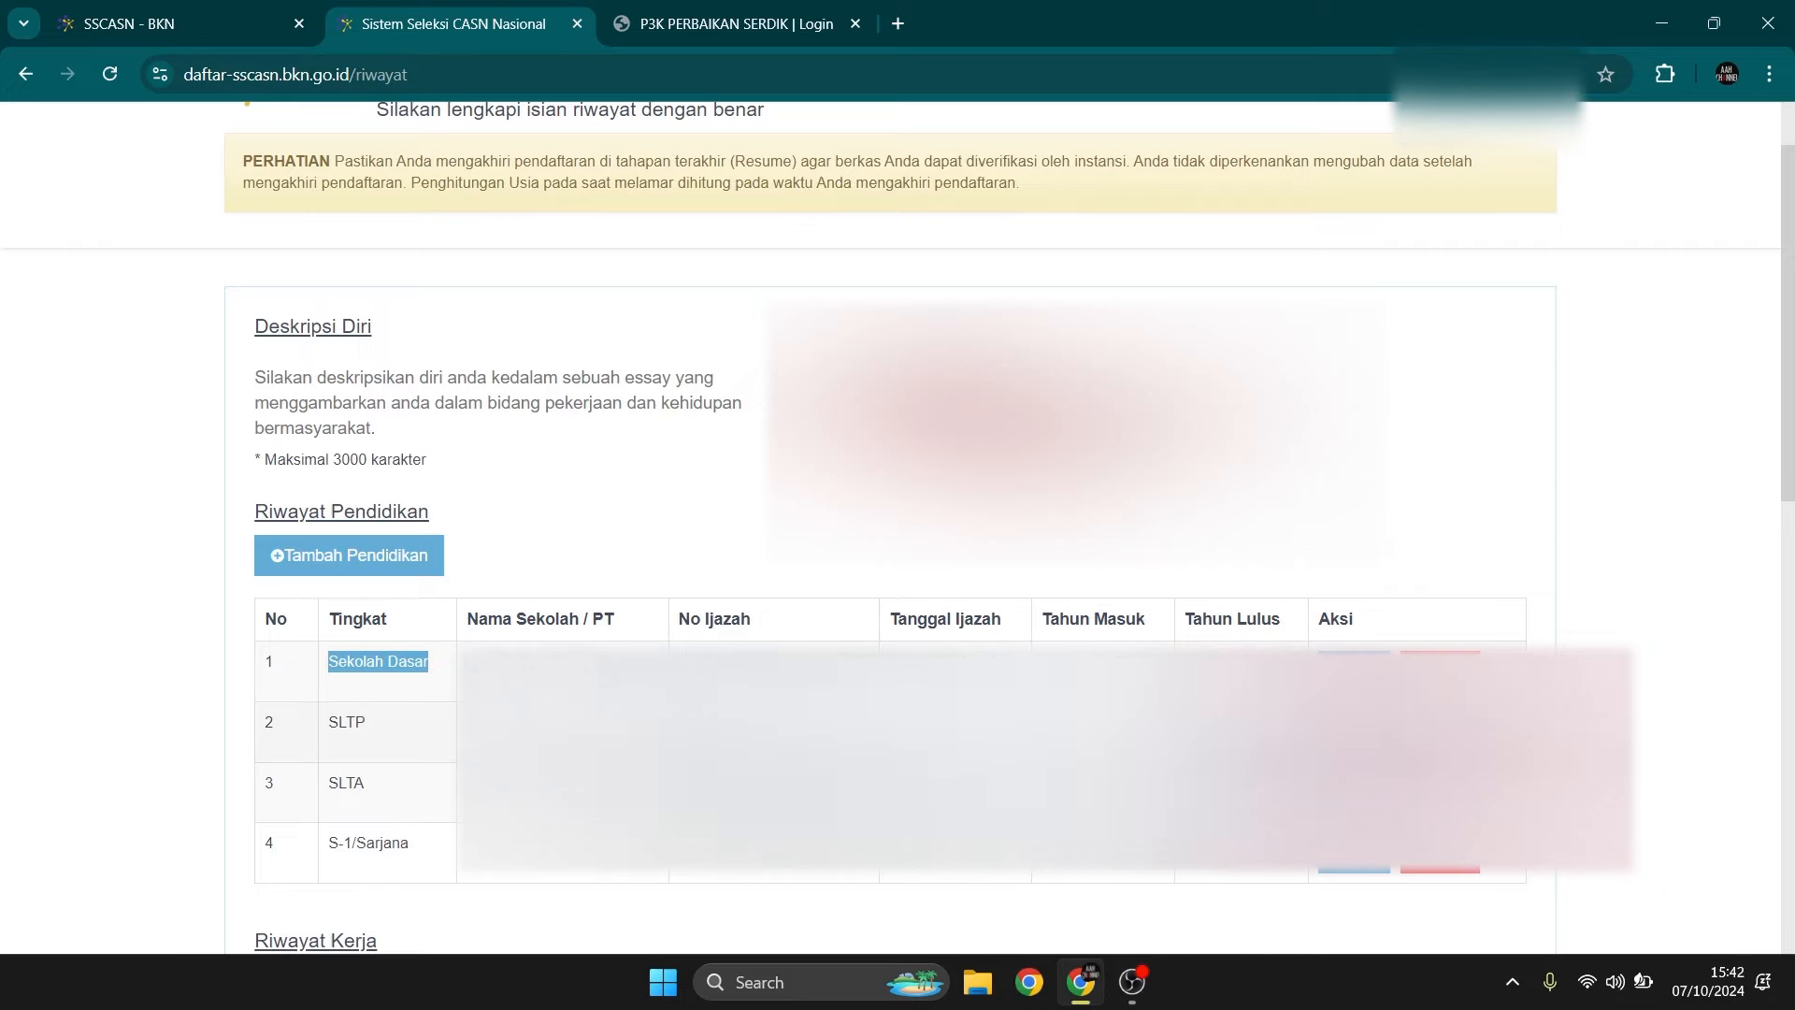
{"action": "left_click", "coordinate": [245, 692]}
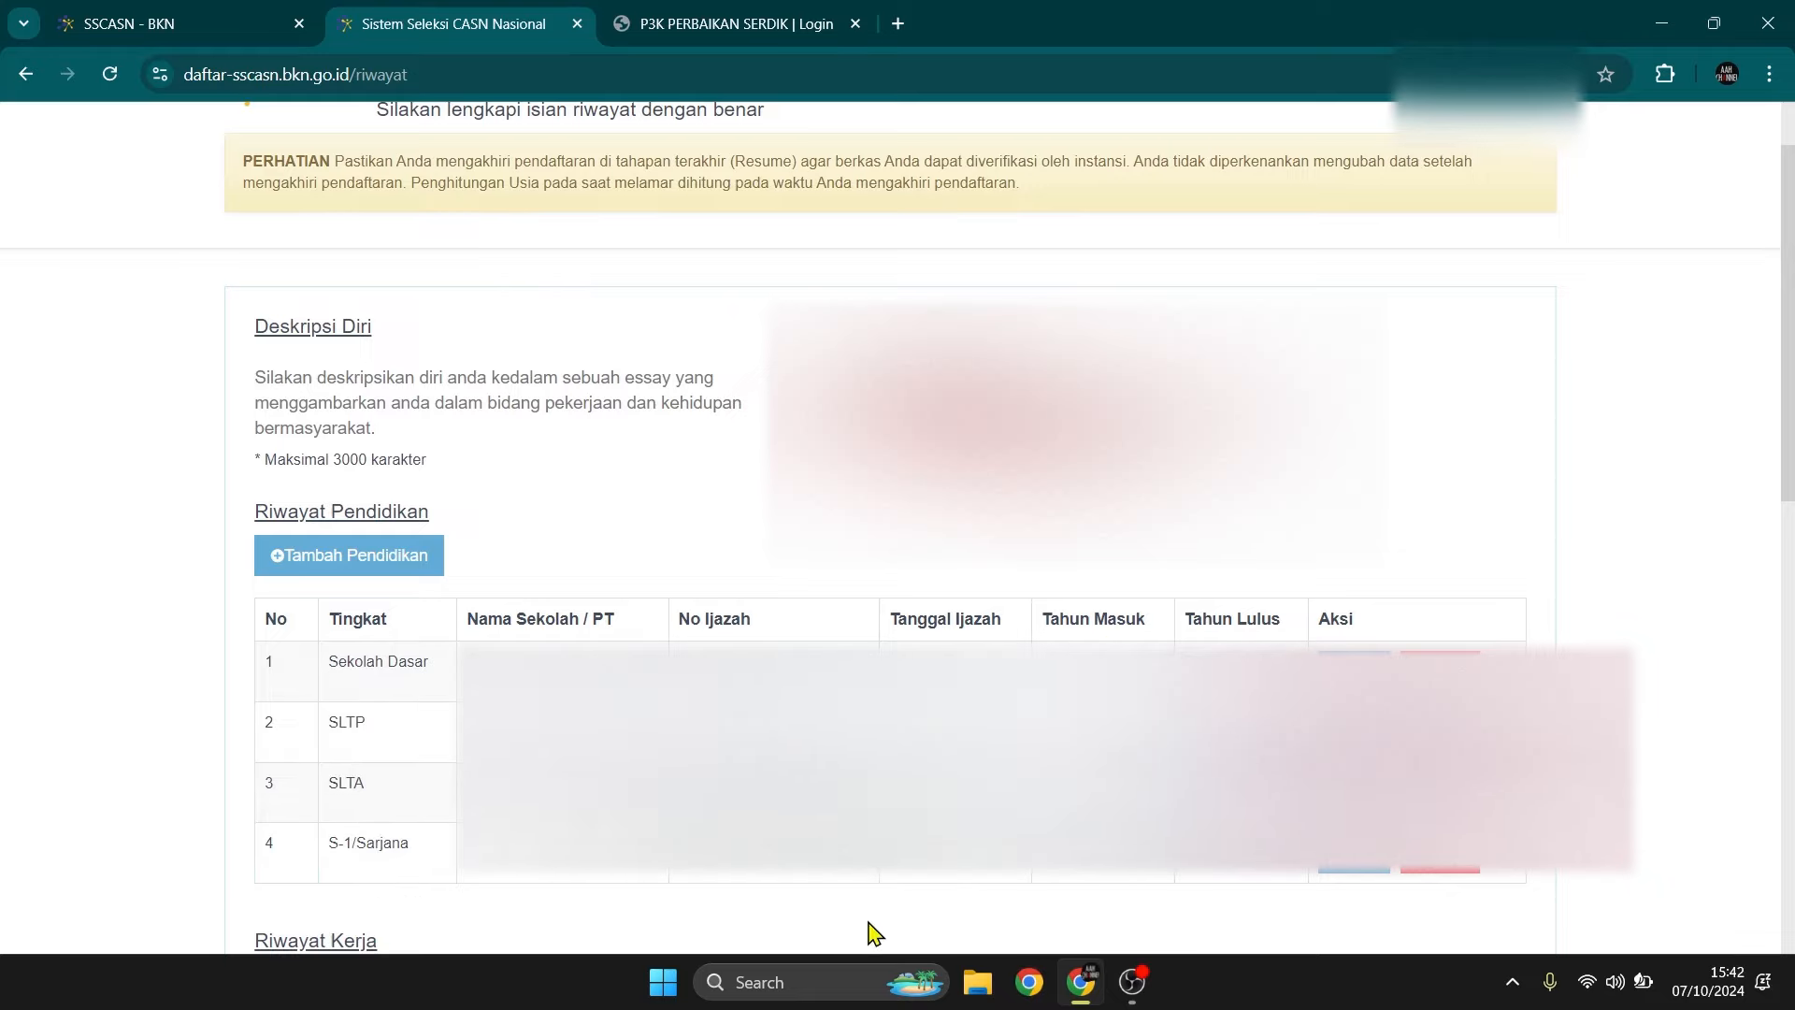
Step: Review the Riwayat Kerja table, checking the institution names and start dates of the listed jobs
{"action": "scroll", "coordinate": [841, 916], "scroll_direction": "down", "scroll_amount": 2}
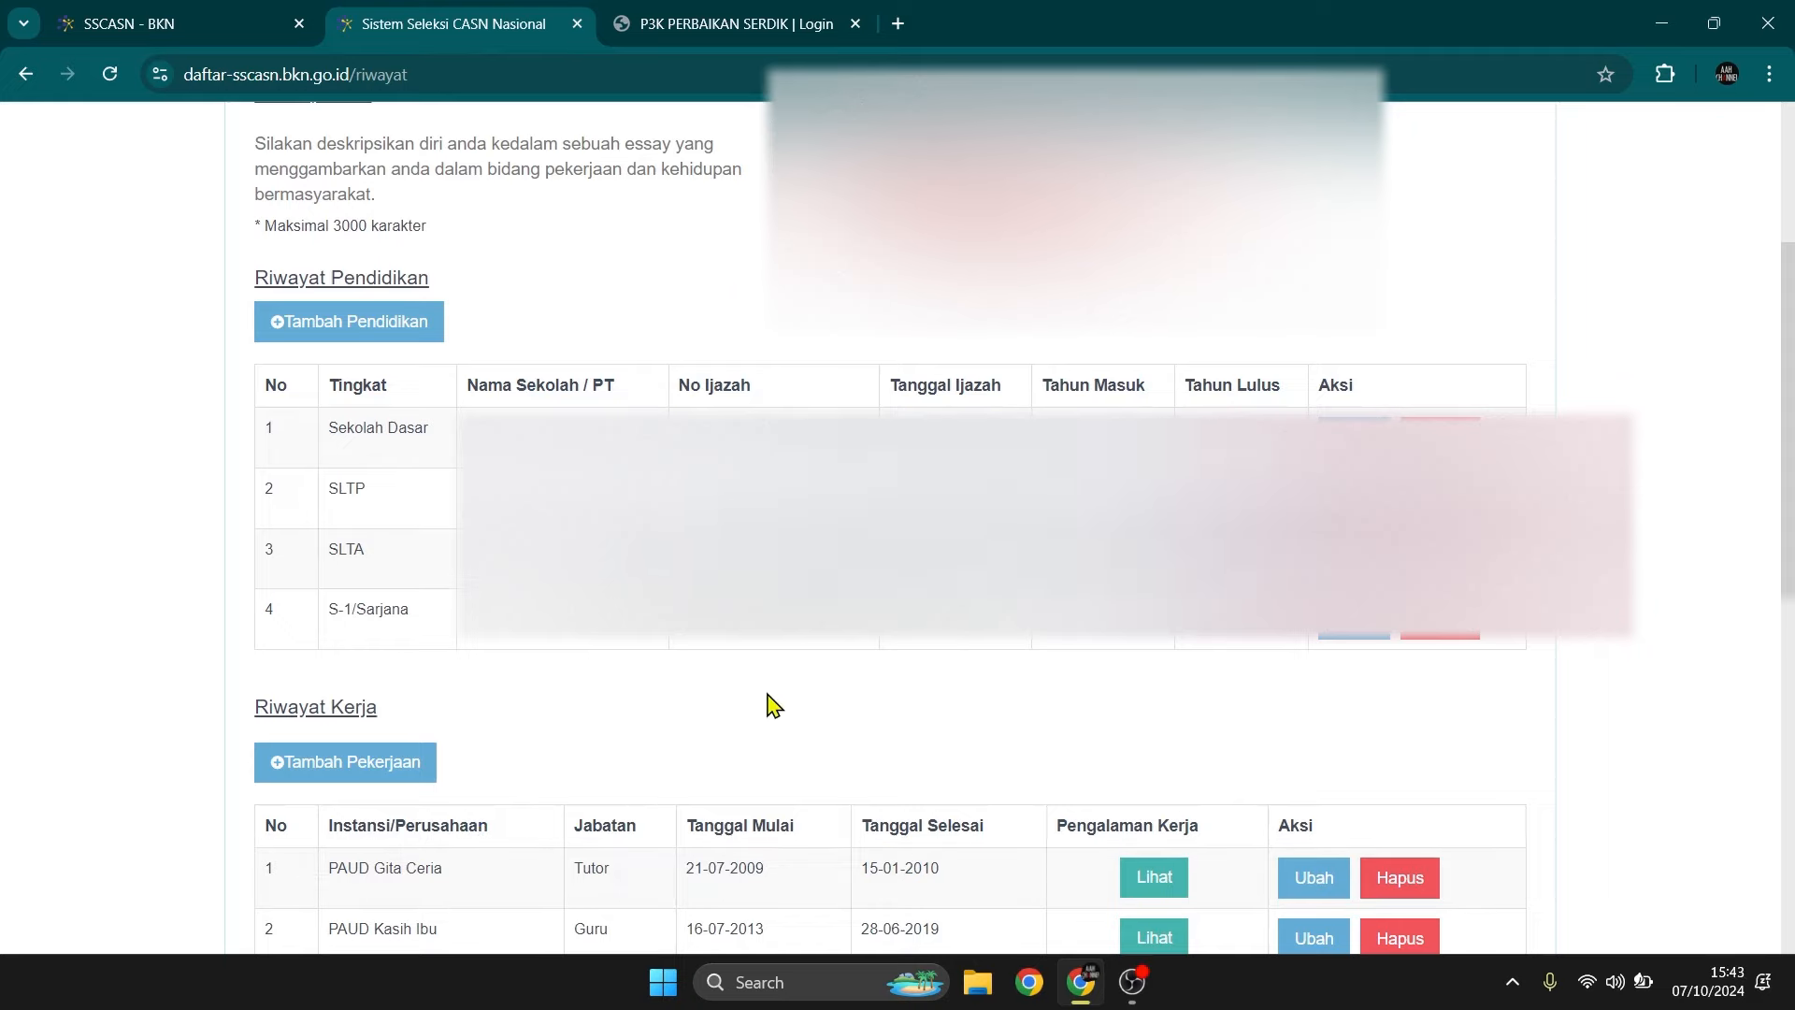
{"action": "scroll", "coordinate": [517, 738], "scroll_direction": "down", "scroll_amount": 1}
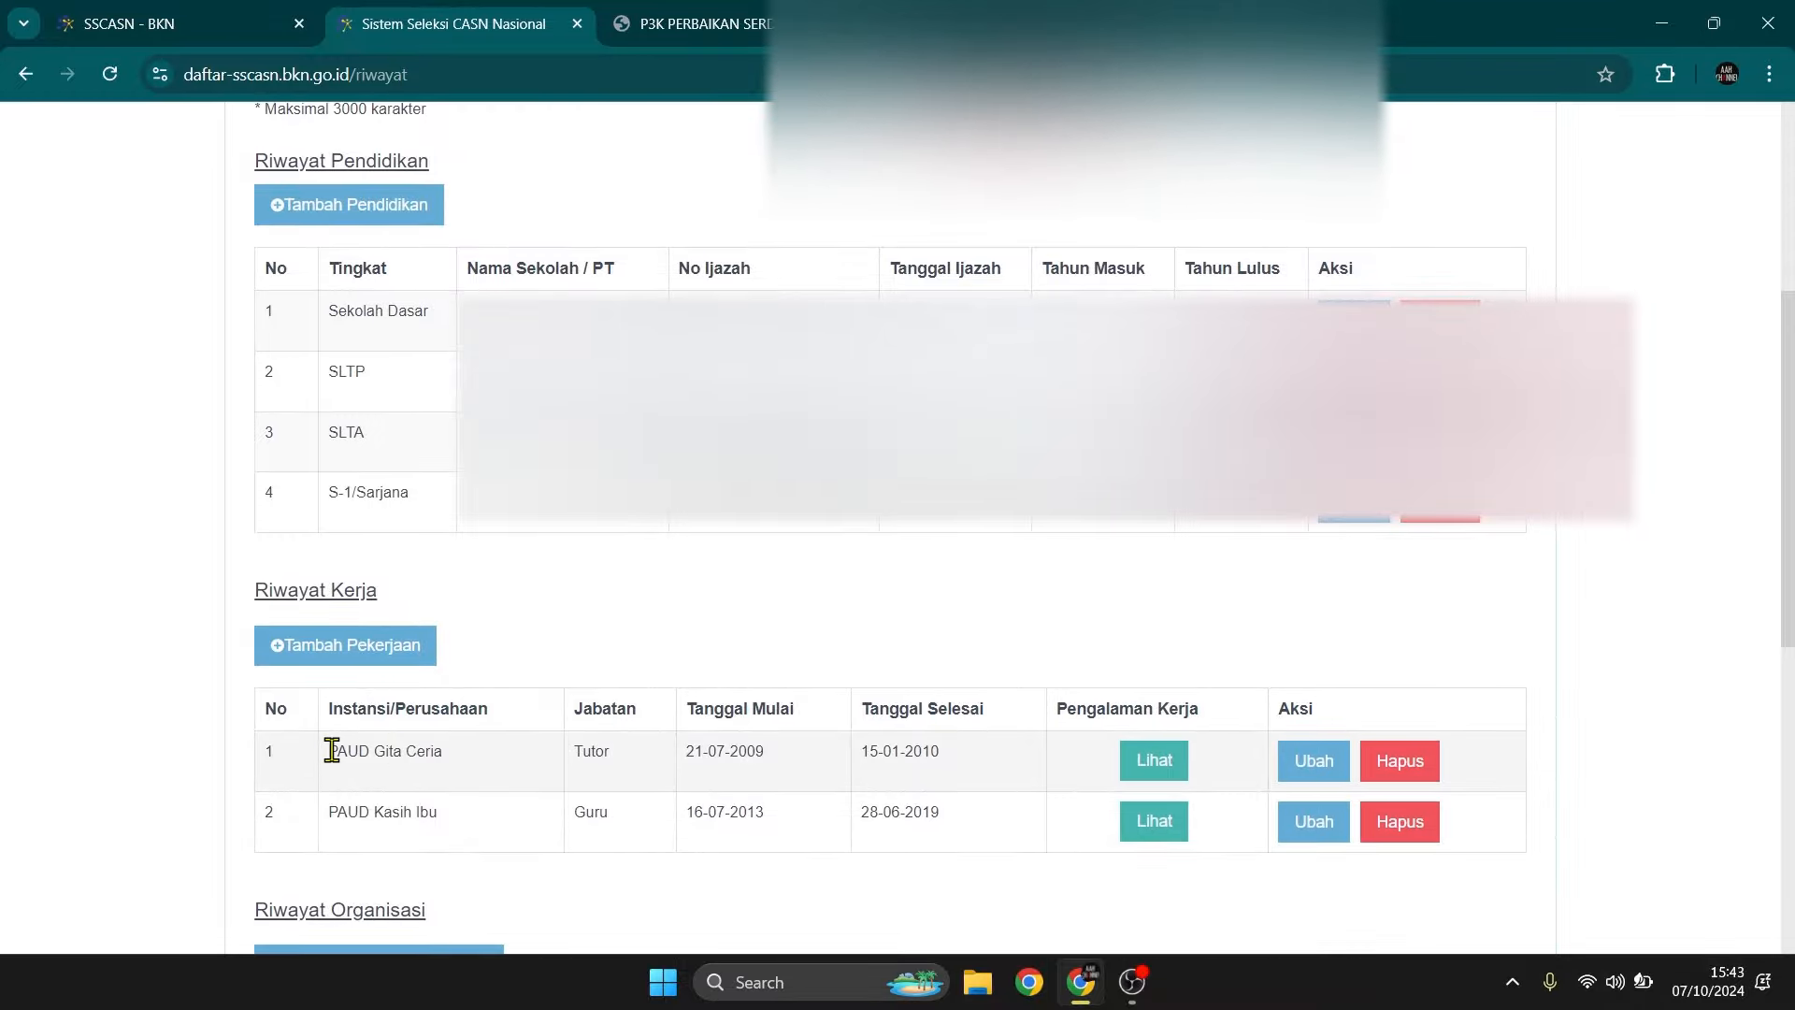
{"action": "left_click_drag", "start_coordinate": [332, 750], "coordinate": [505, 762]}
{"action": "left_click_drag", "start_coordinate": [687, 753], "coordinate": [830, 745]}
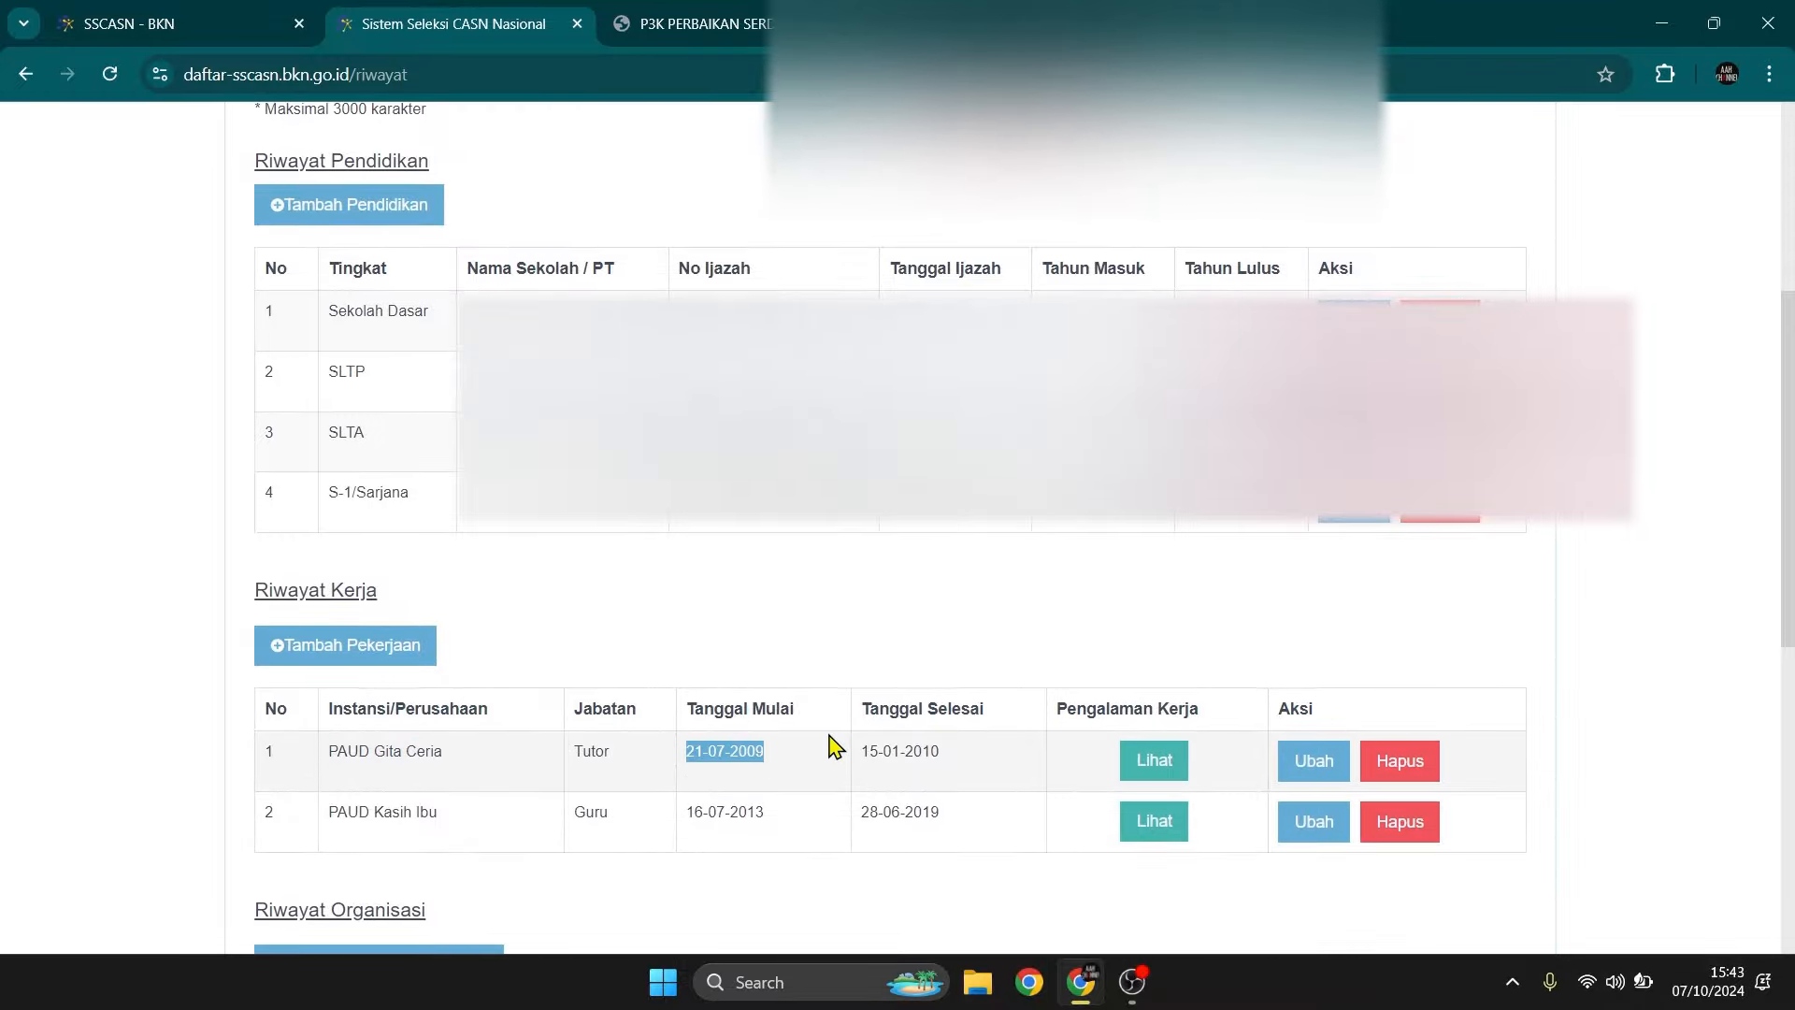
{"action": "left_click", "coordinate": [688, 814]}
{"action": "left_click_drag", "start_coordinate": [688, 813], "coordinate": [796, 824]}
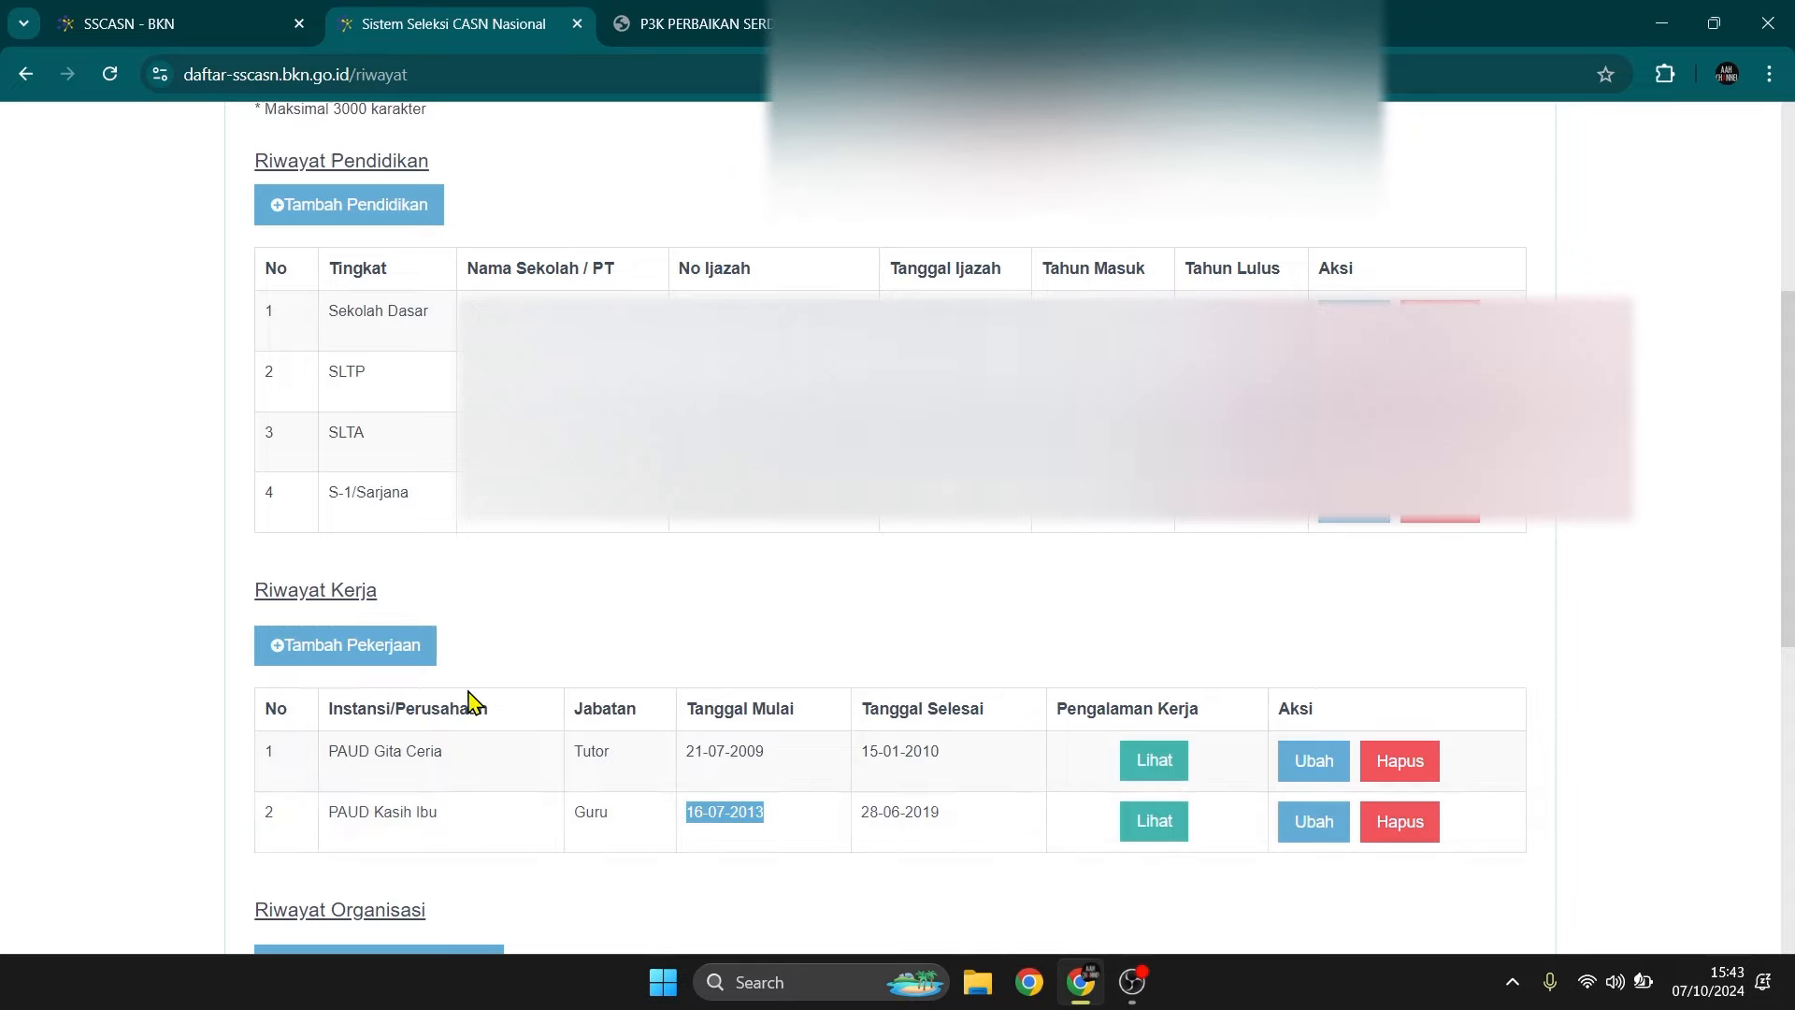
{"action": "left_click_drag", "start_coordinate": [255, 594], "coordinate": [411, 599]}
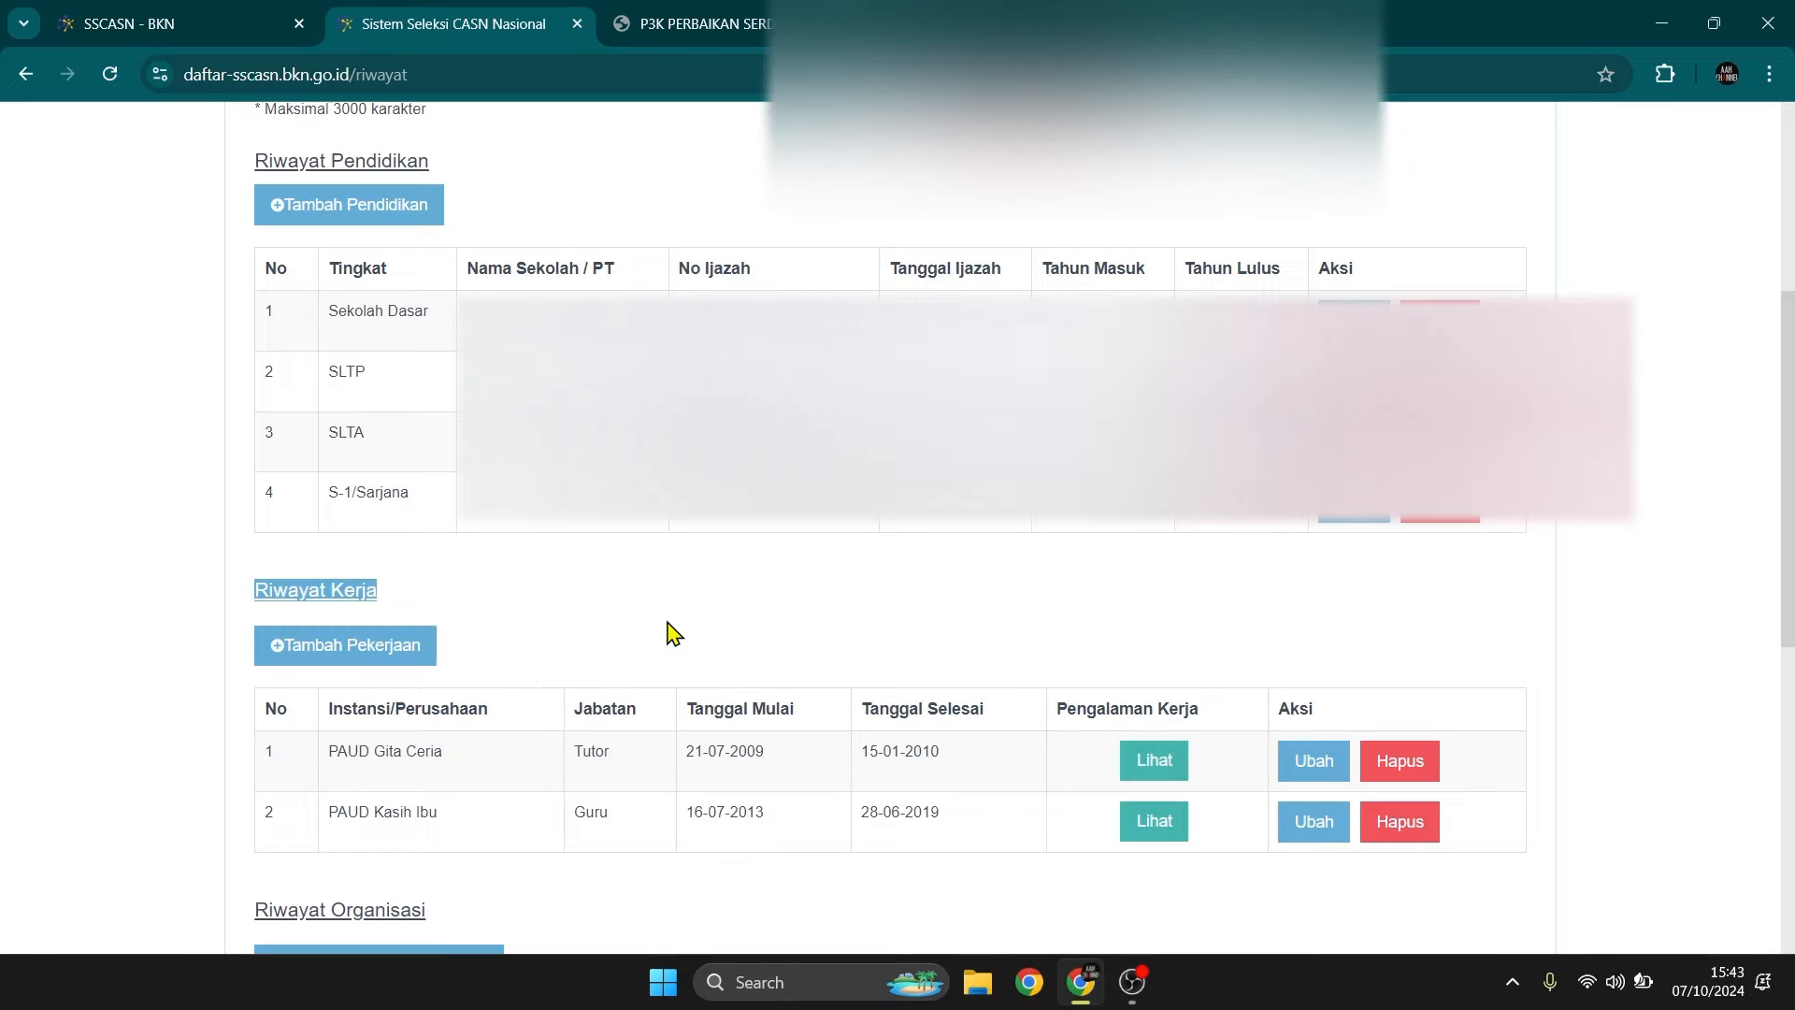
{"action": "left_click", "coordinate": [682, 674]}
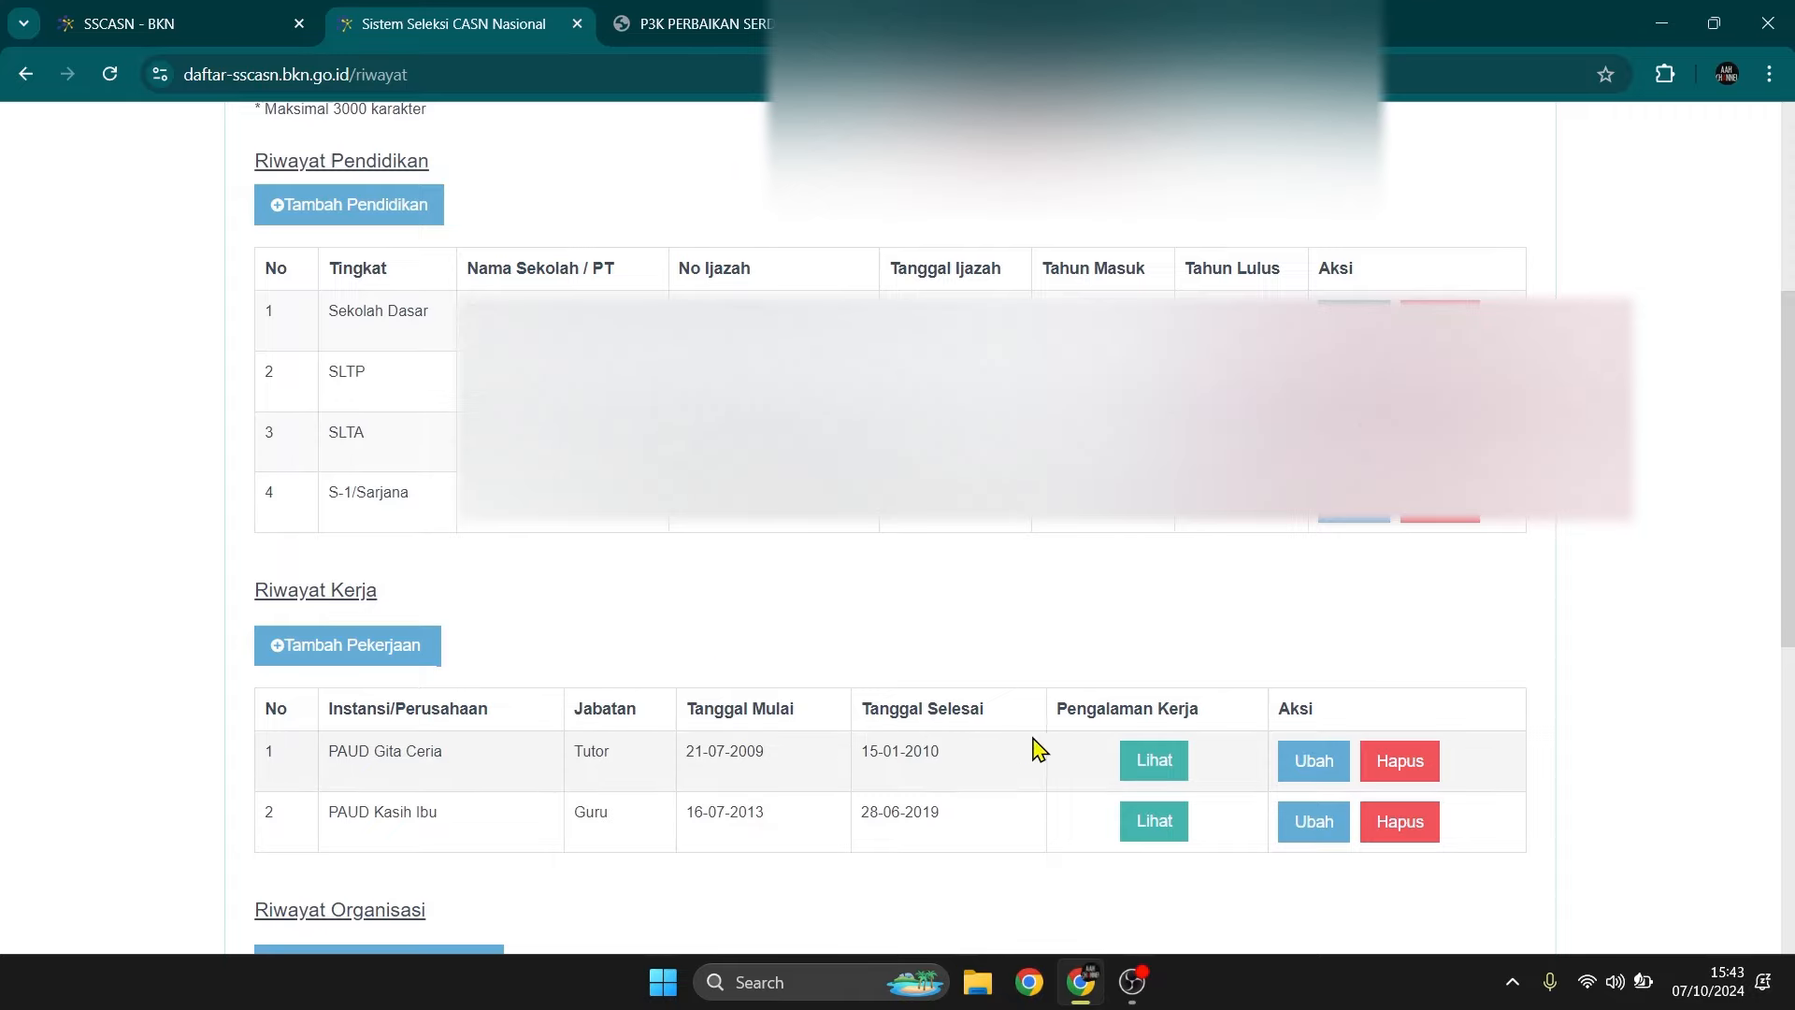
Step: Check the Riwayat Organisasi, Kursus/Latihan and Penulisan Ilmiah sections, leave them as they are, and continue to the Dokumen stage
{"action": "scroll", "coordinate": [801, 845], "scroll_direction": "down", "scroll_amount": 3}
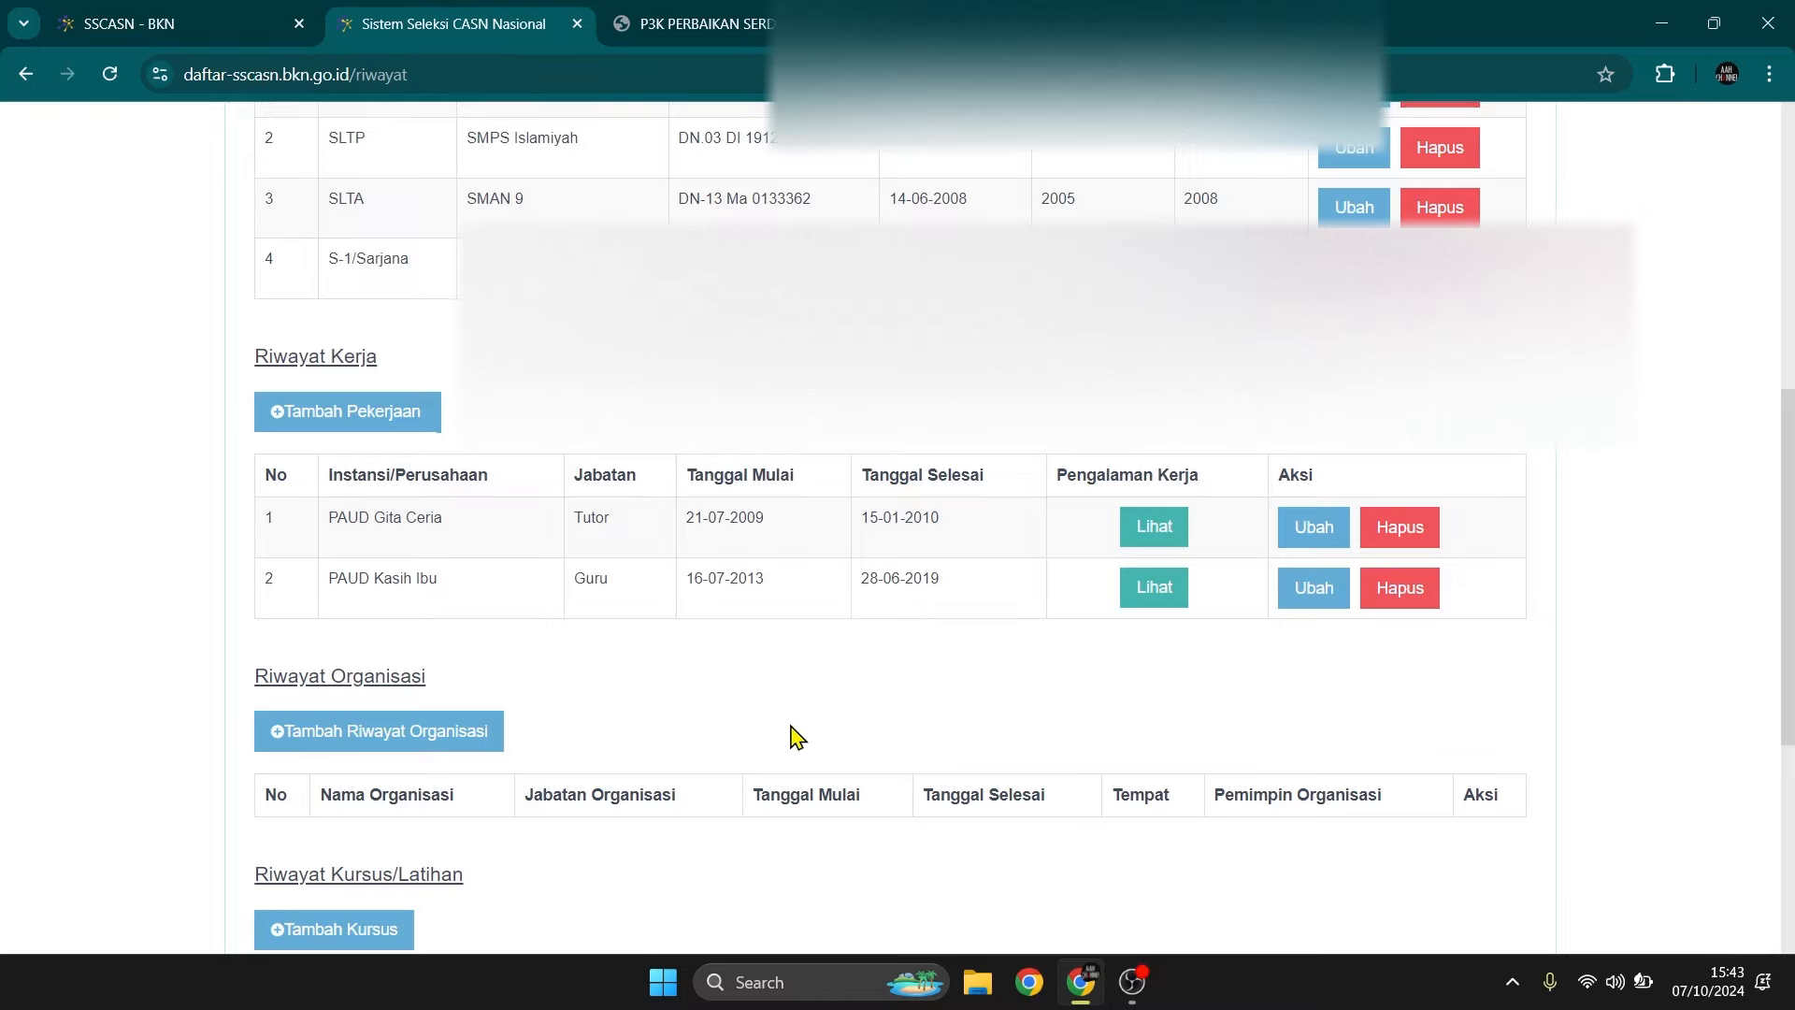
{"action": "scroll", "coordinate": [795, 735], "scroll_direction": "down", "scroll_amount": 1}
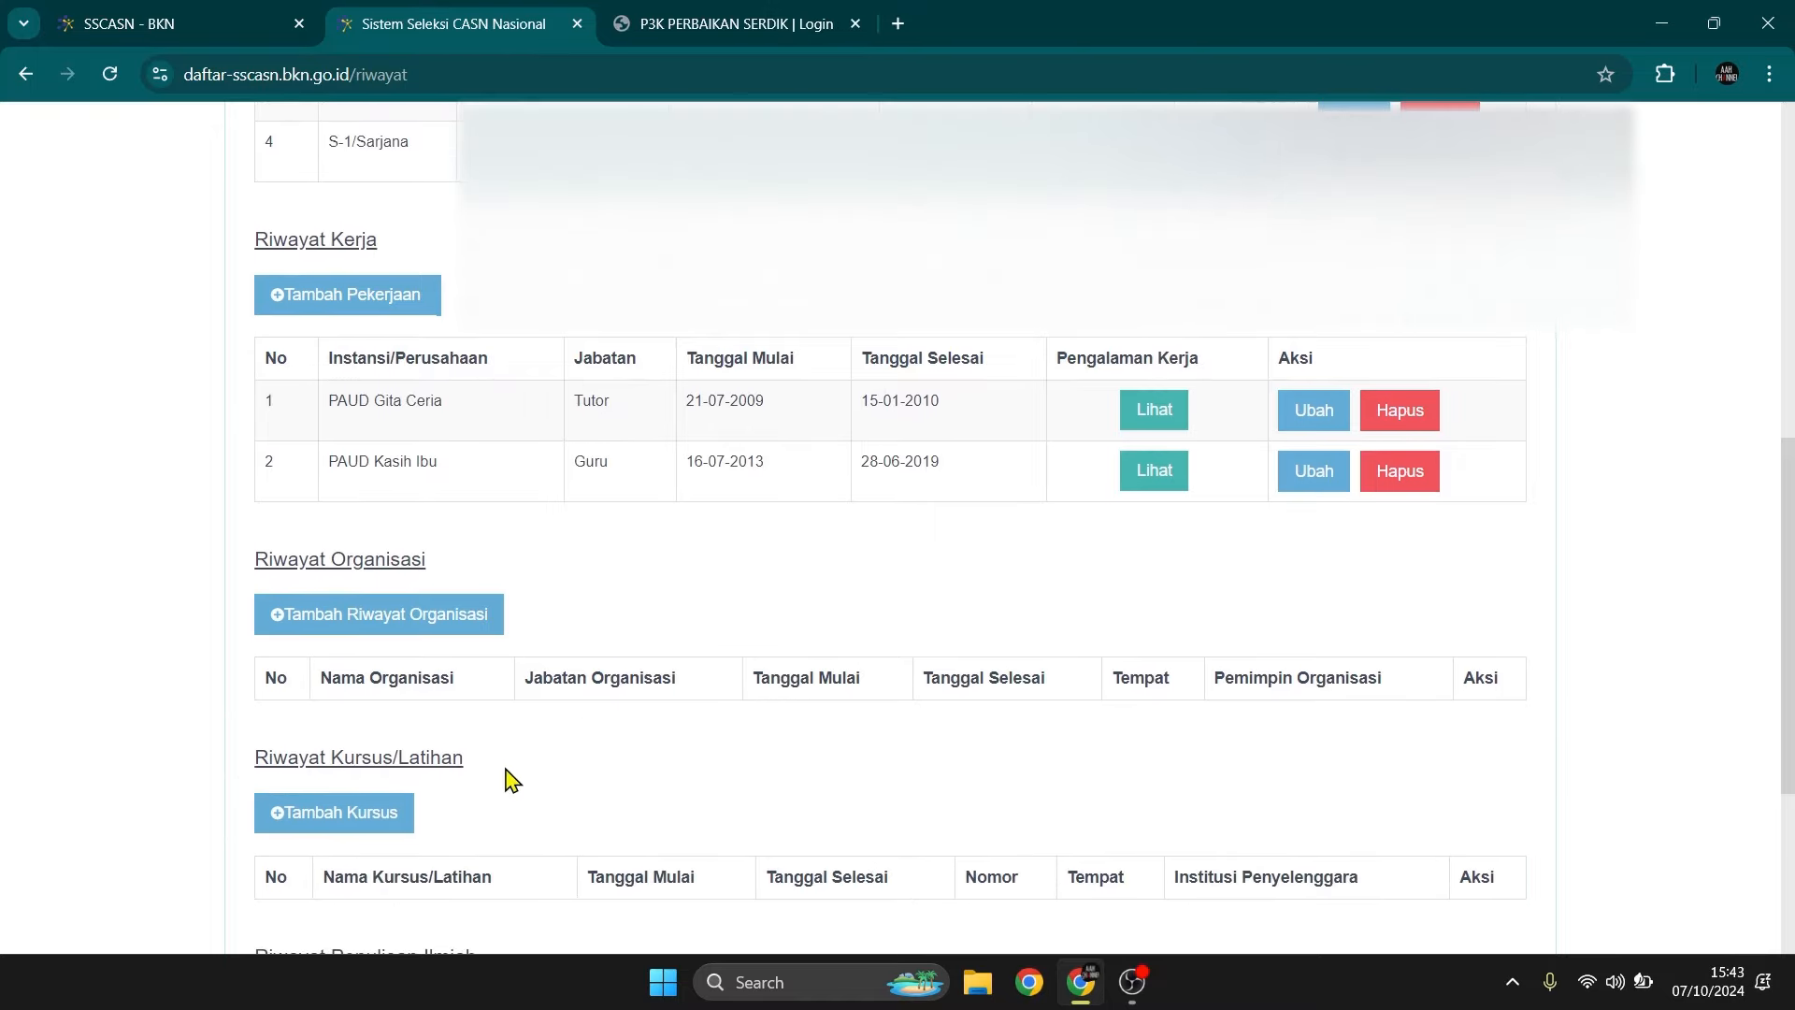
{"action": "scroll", "coordinate": [572, 731], "scroll_direction": "down", "scroll_amount": 2}
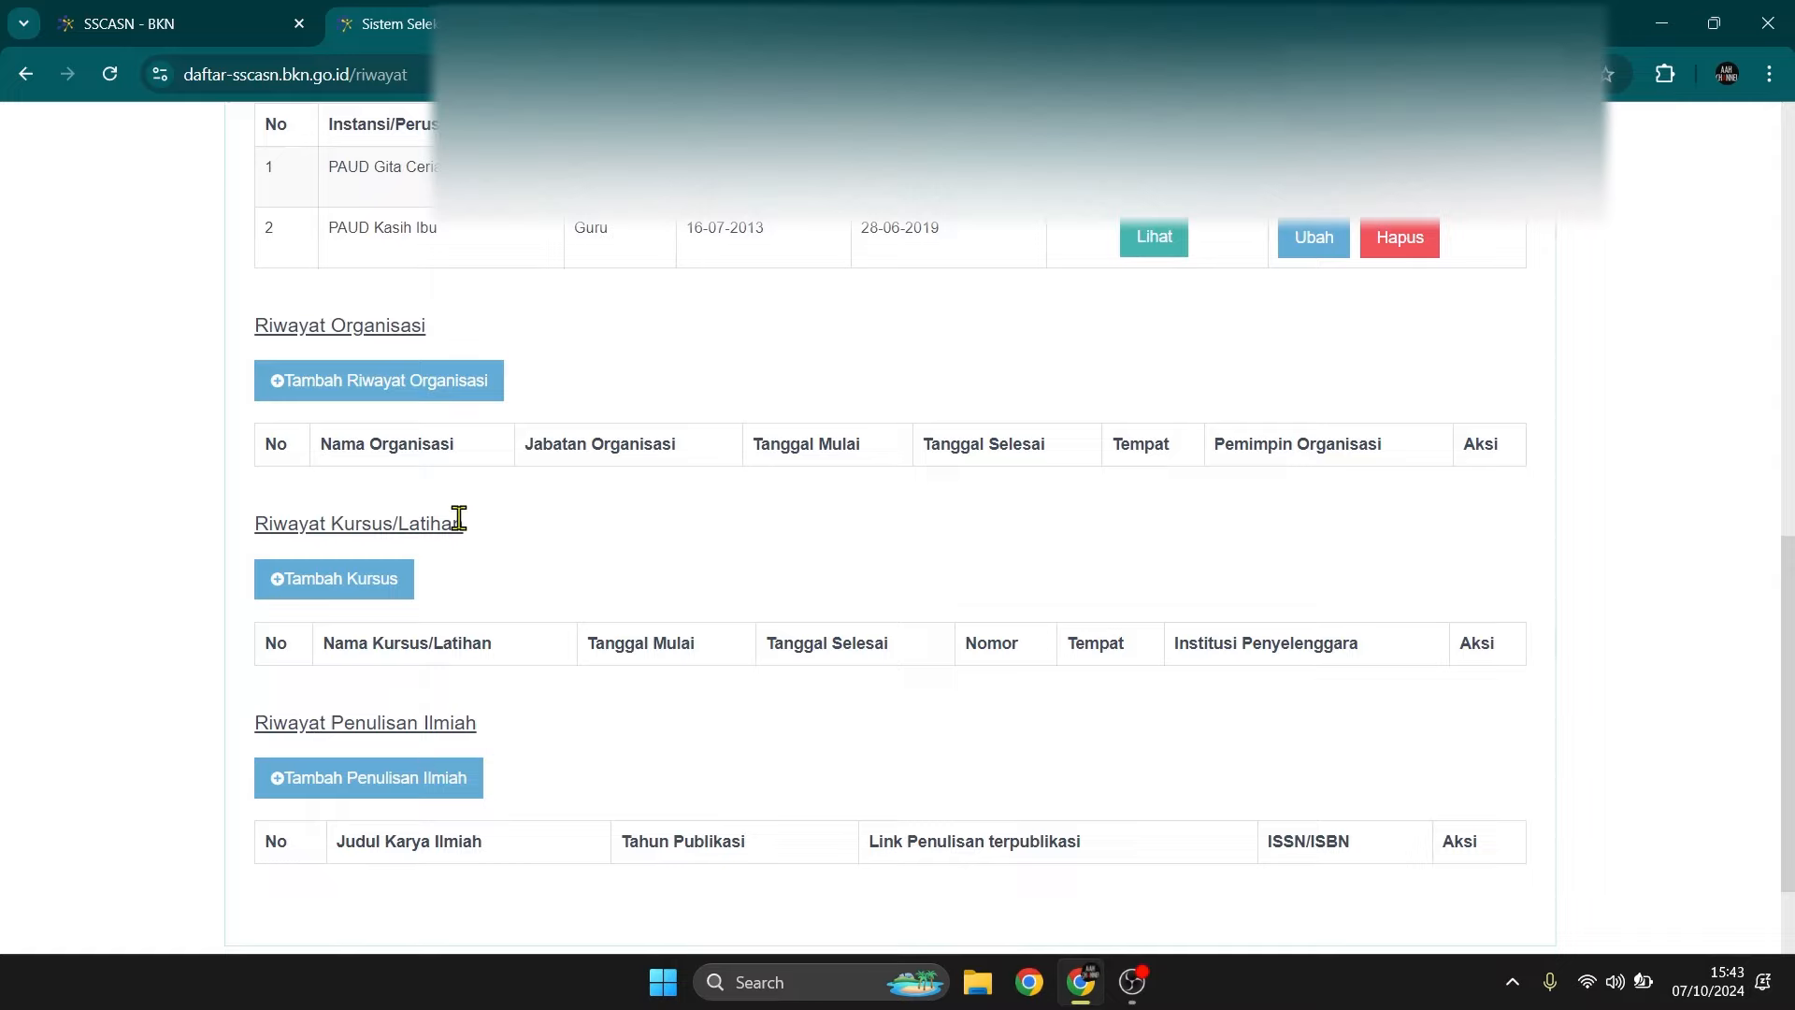
{"action": "scroll", "coordinate": [458, 524], "scroll_direction": "down", "scroll_amount": 1}
{"action": "scroll", "coordinate": [460, 529], "scroll_direction": "up", "scroll_amount": 1}
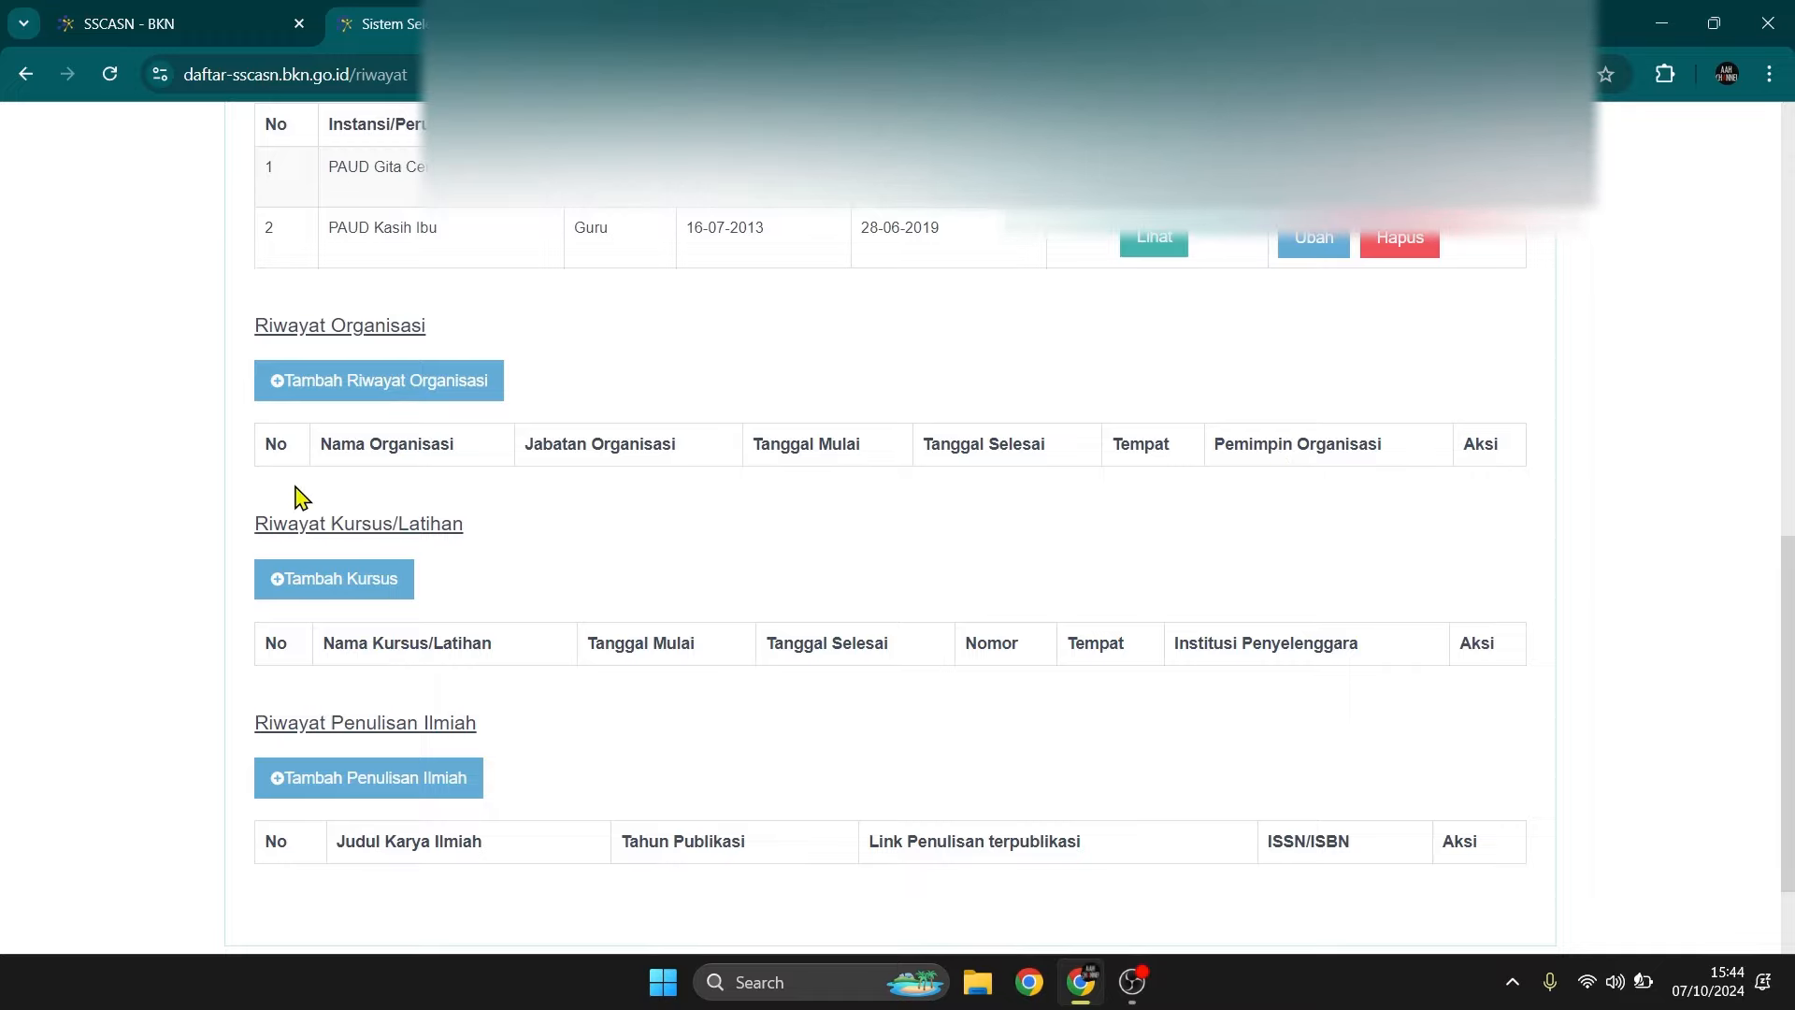
{"action": "scroll", "coordinate": [290, 497], "scroll_direction": "down", "scroll_amount": 2}
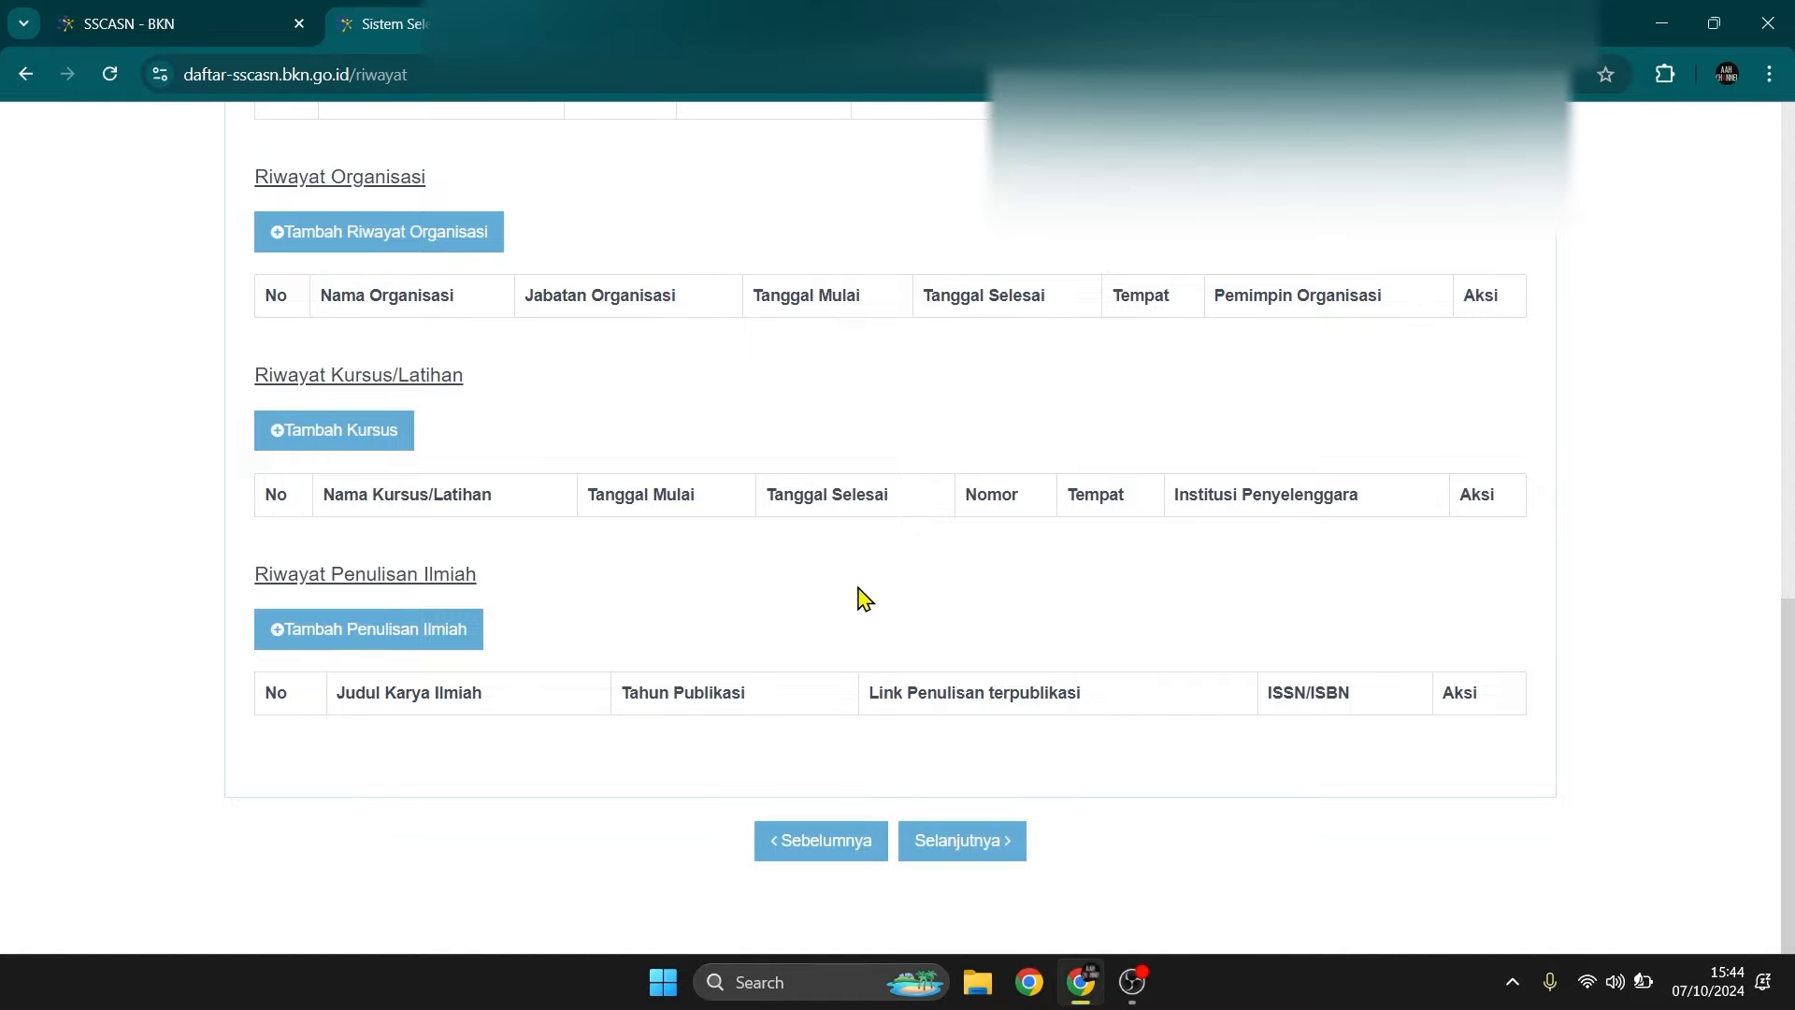
{"action": "scroll", "coordinate": [865, 598], "scroll_direction": "up", "scroll_amount": 15}
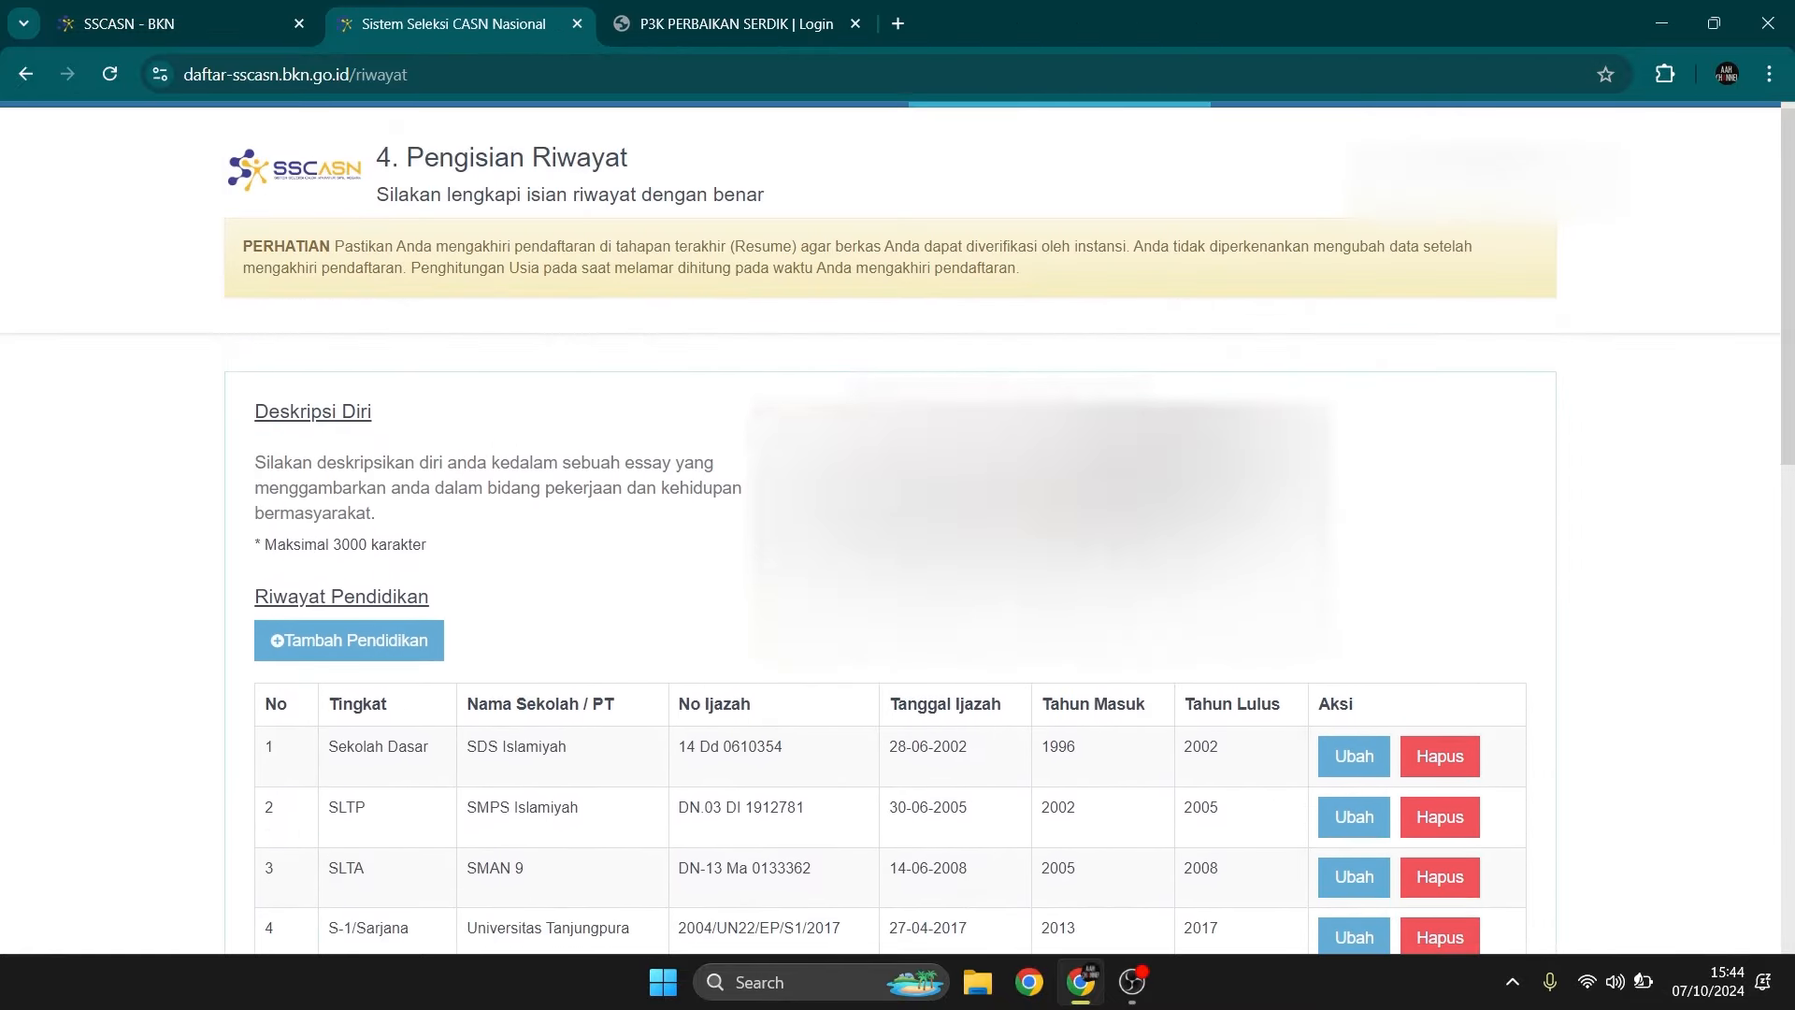
{"action": "scroll", "coordinate": [786, 589], "scroll_direction": "down", "scroll_amount": 7}
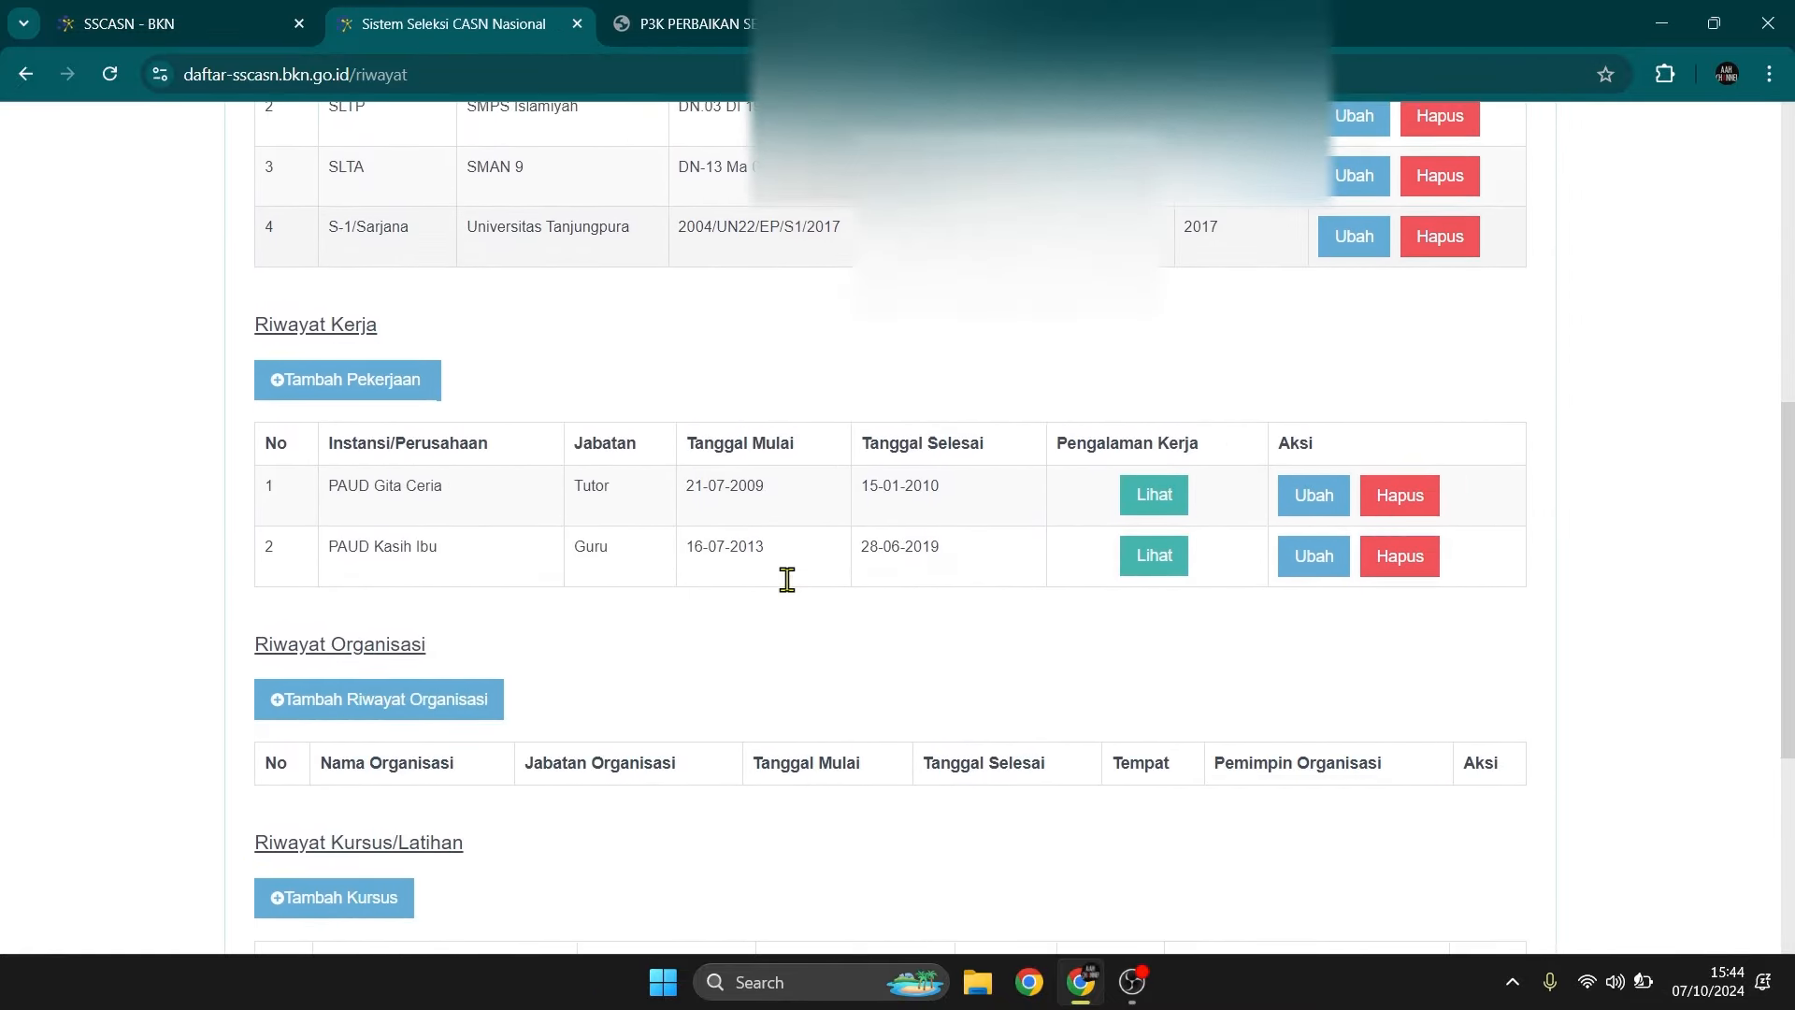
{"action": "scroll", "coordinate": [786, 579], "scroll_direction": "down", "scroll_amount": 5}
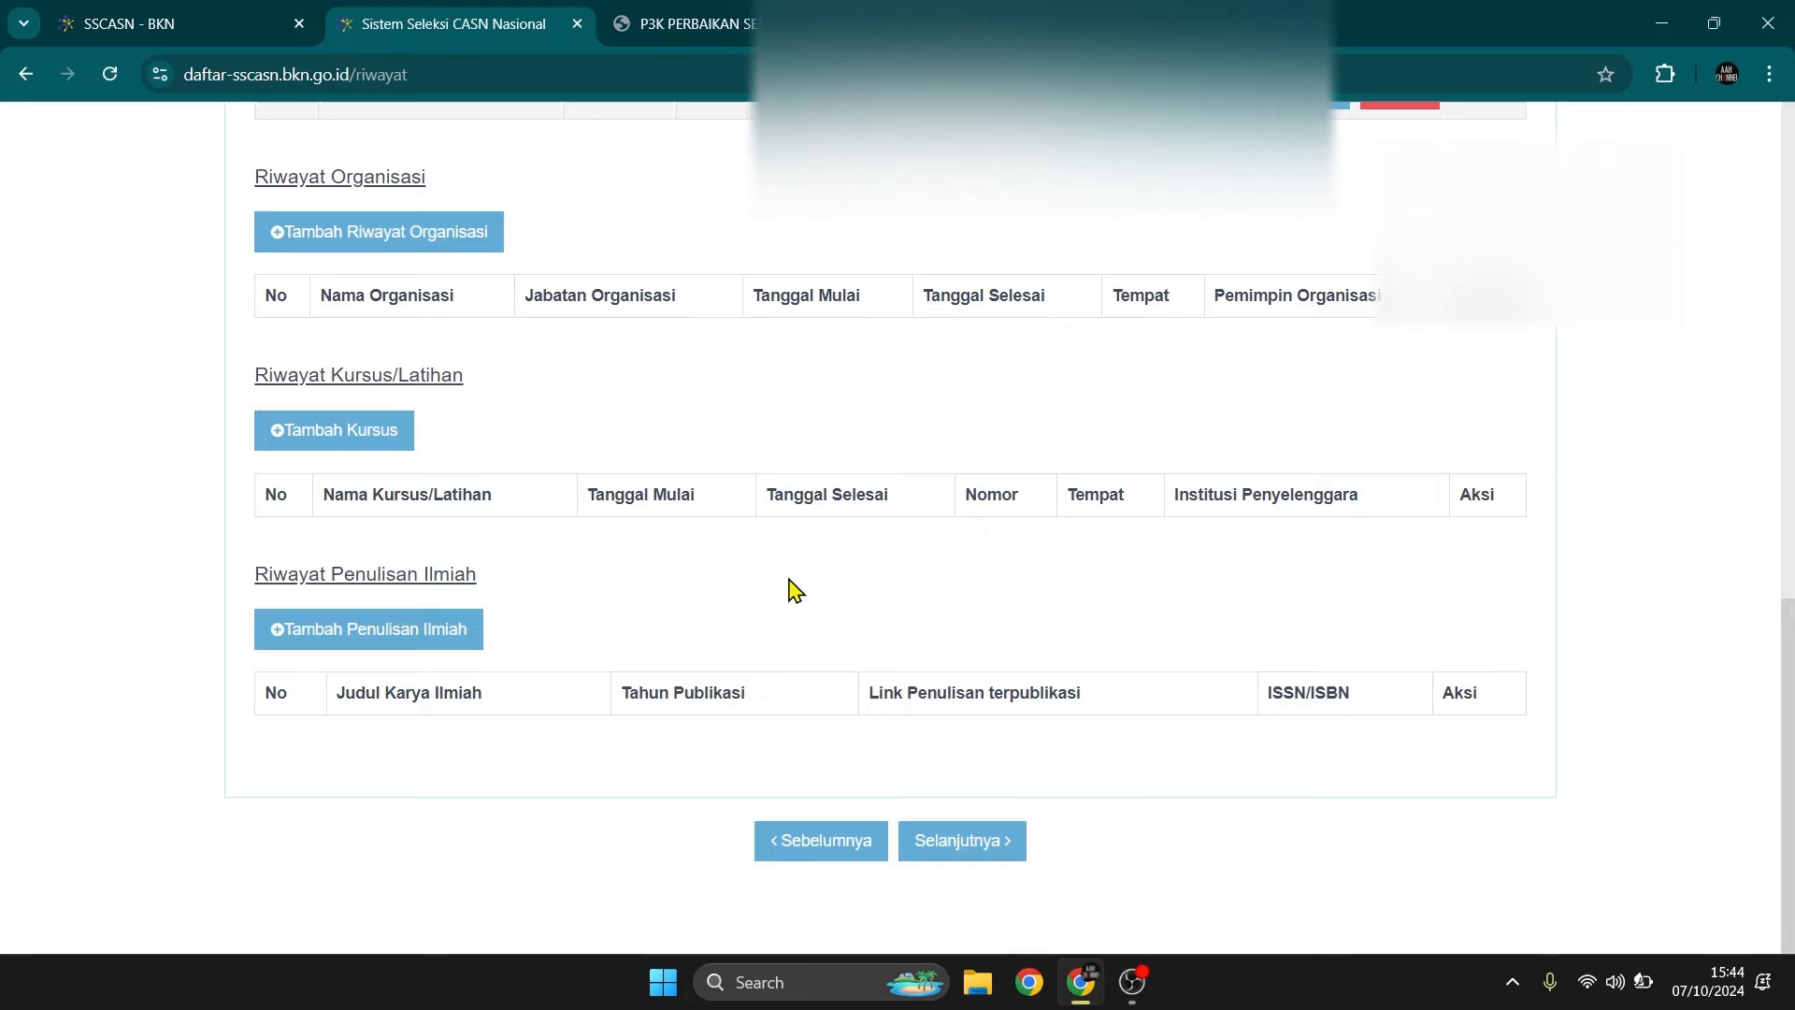
{"action": "left_click", "coordinate": [973, 849]}
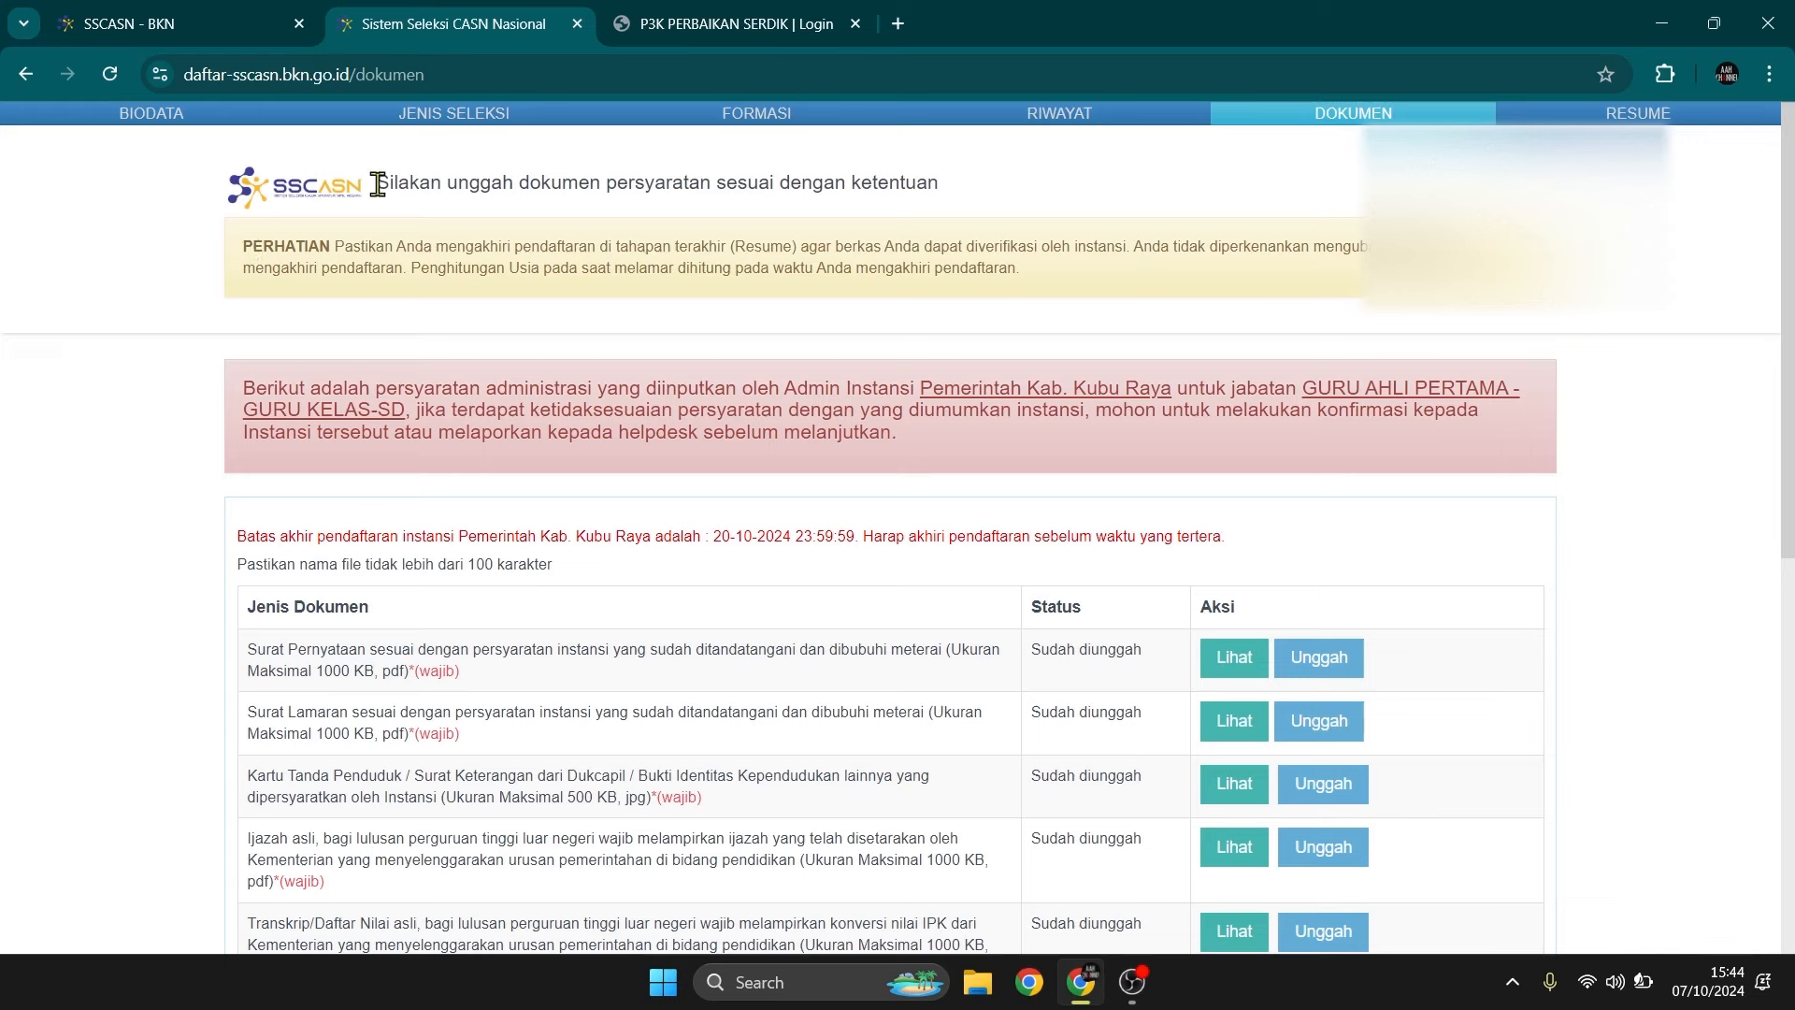
Step: Read the document upload instruction and the notice on administrative requirements set by Pemerintah Kab. Kubu Raya
{"action": "left_click_drag", "start_coordinate": [377, 185], "coordinate": [951, 183]}
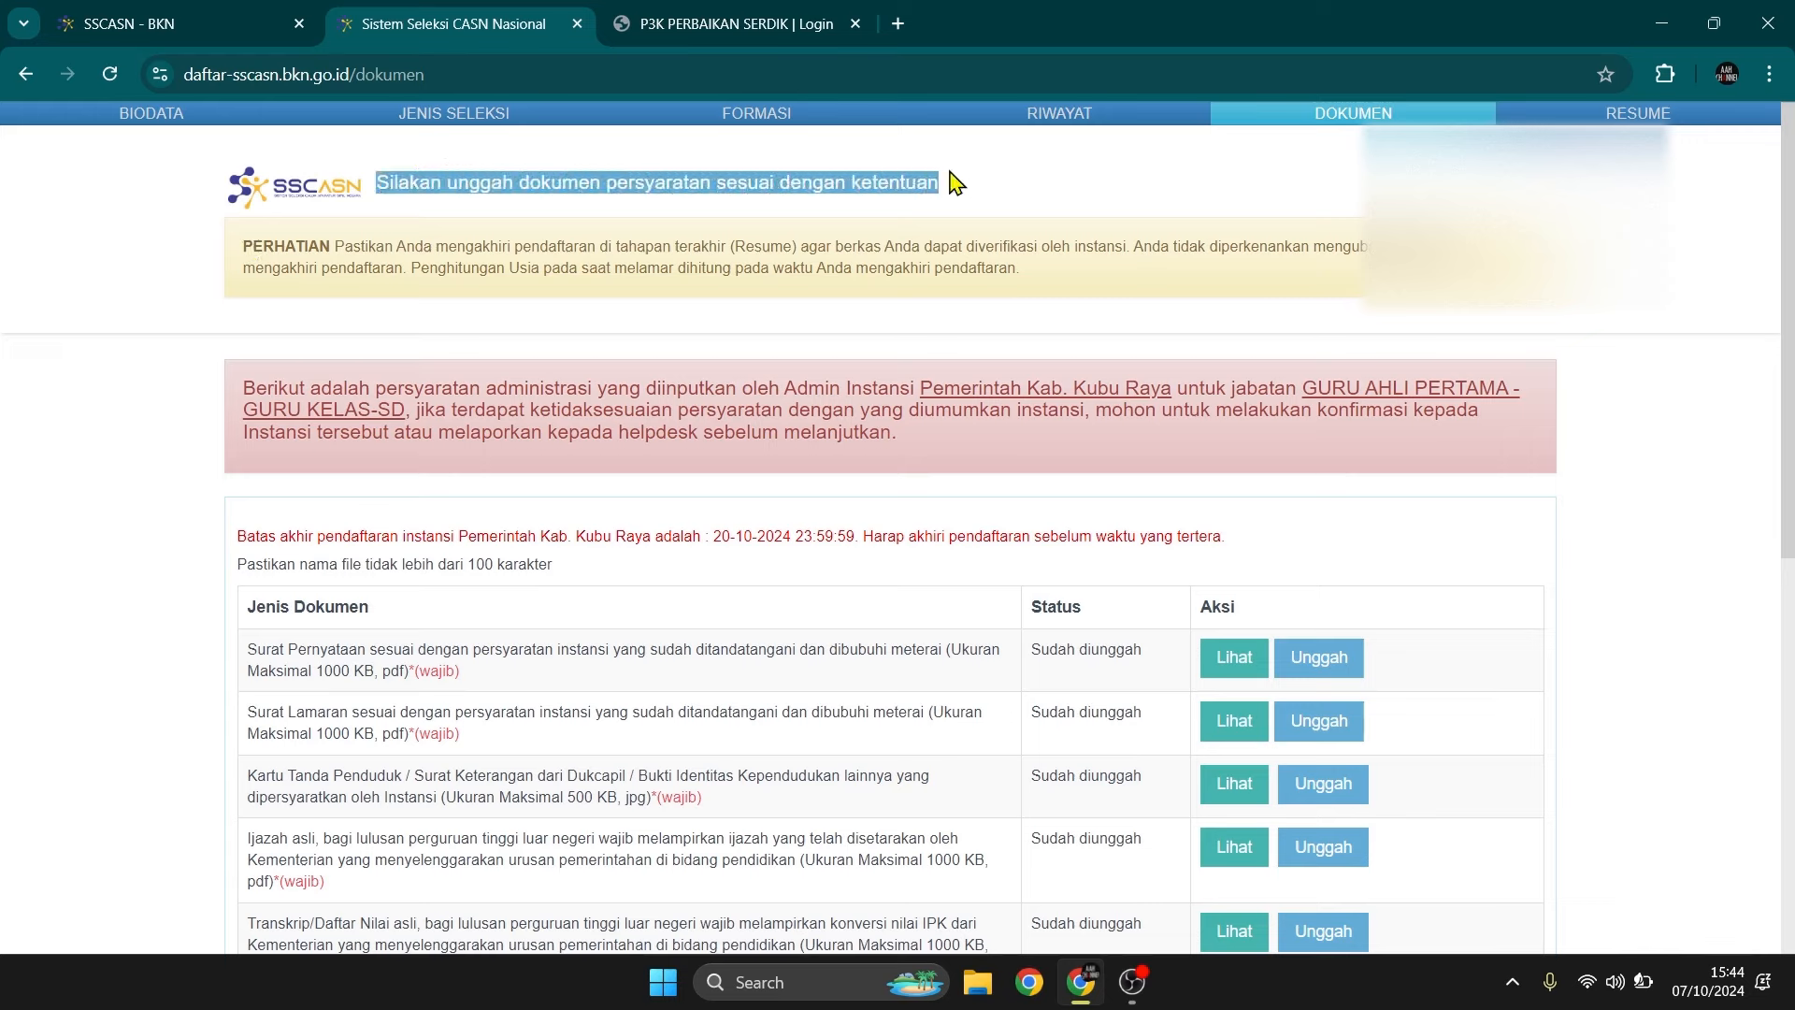
{"action": "left_click", "coordinate": [530, 188]}
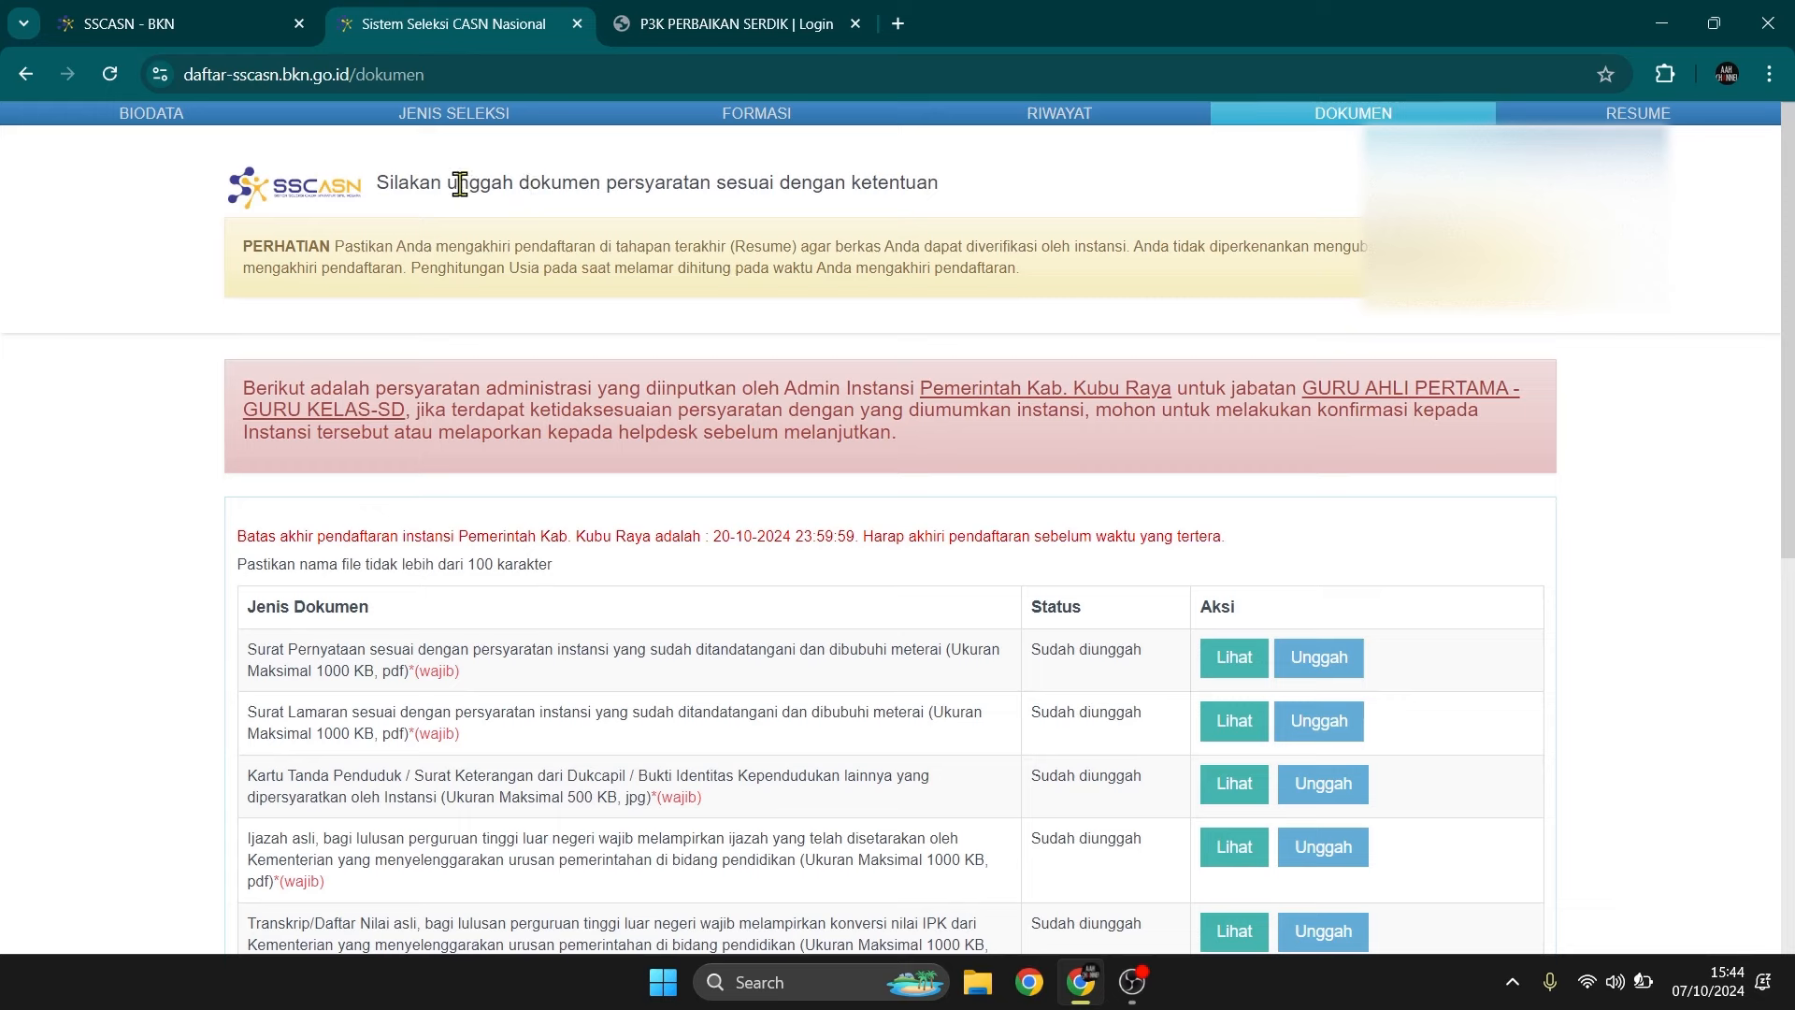
{"action": "left_click_drag", "start_coordinate": [458, 184], "coordinate": [951, 204]}
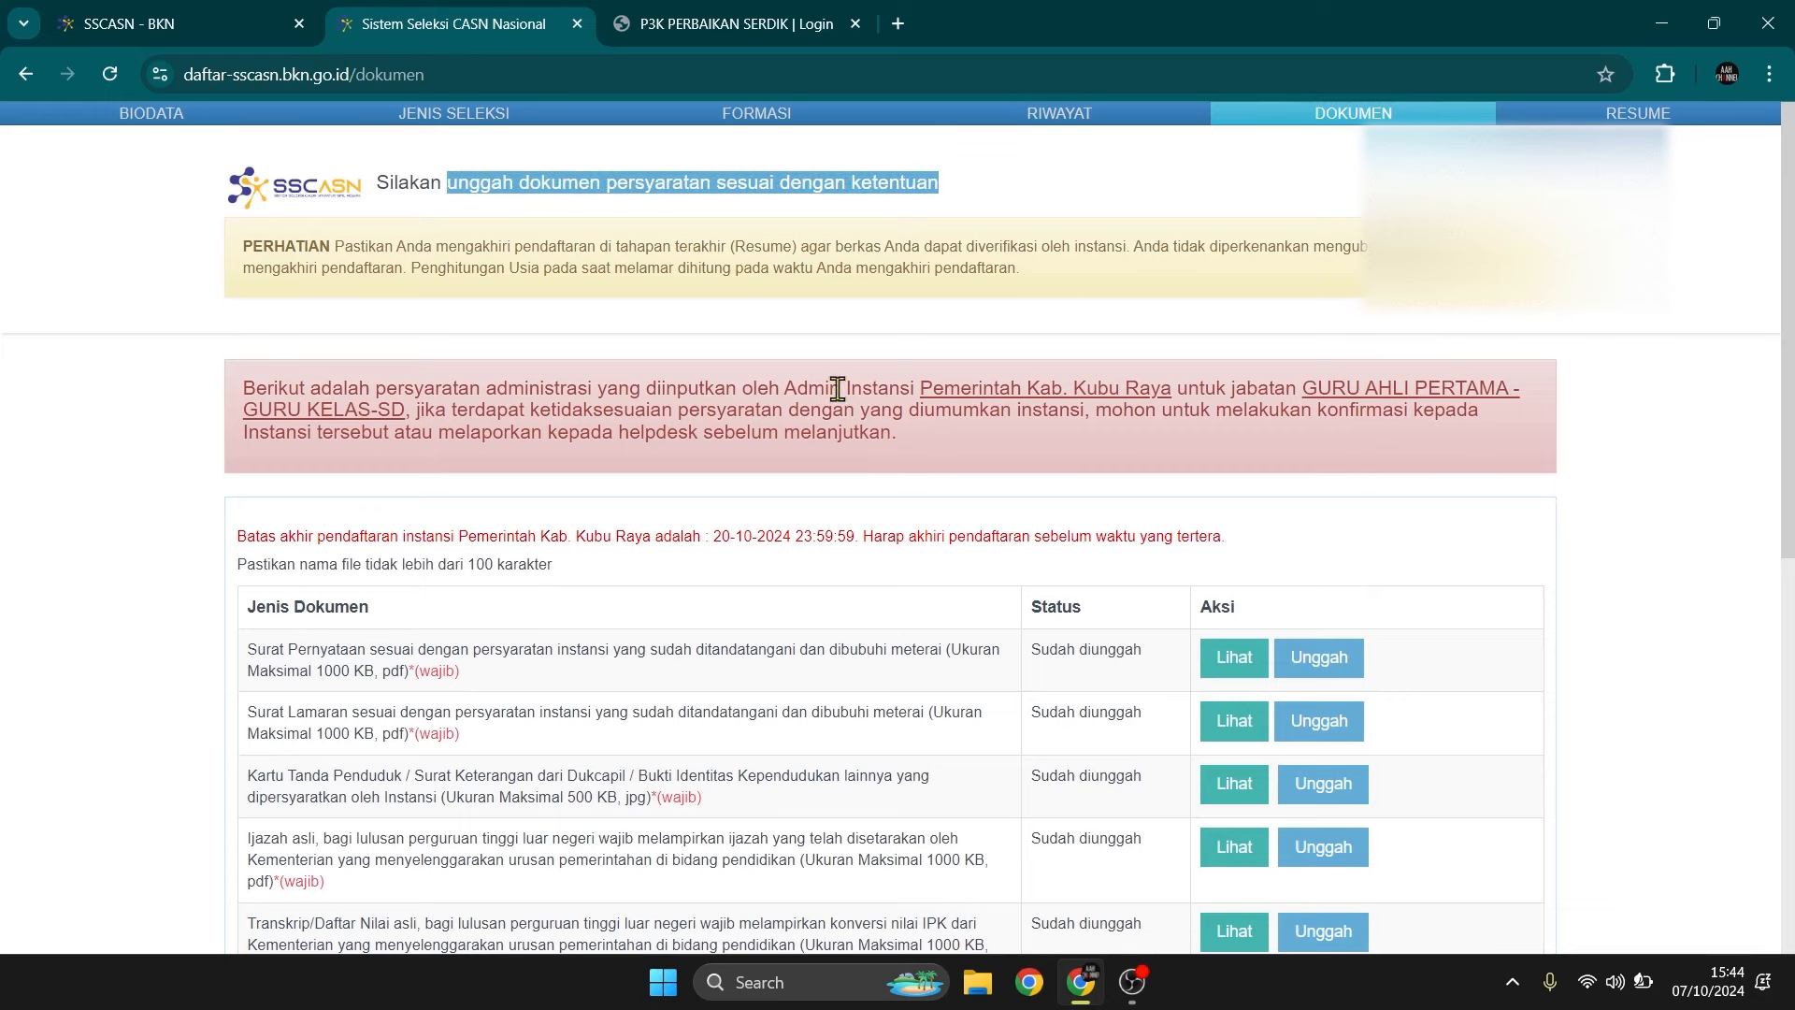
{"action": "left_click_drag", "start_coordinate": [917, 384], "coordinate": [1183, 394]}
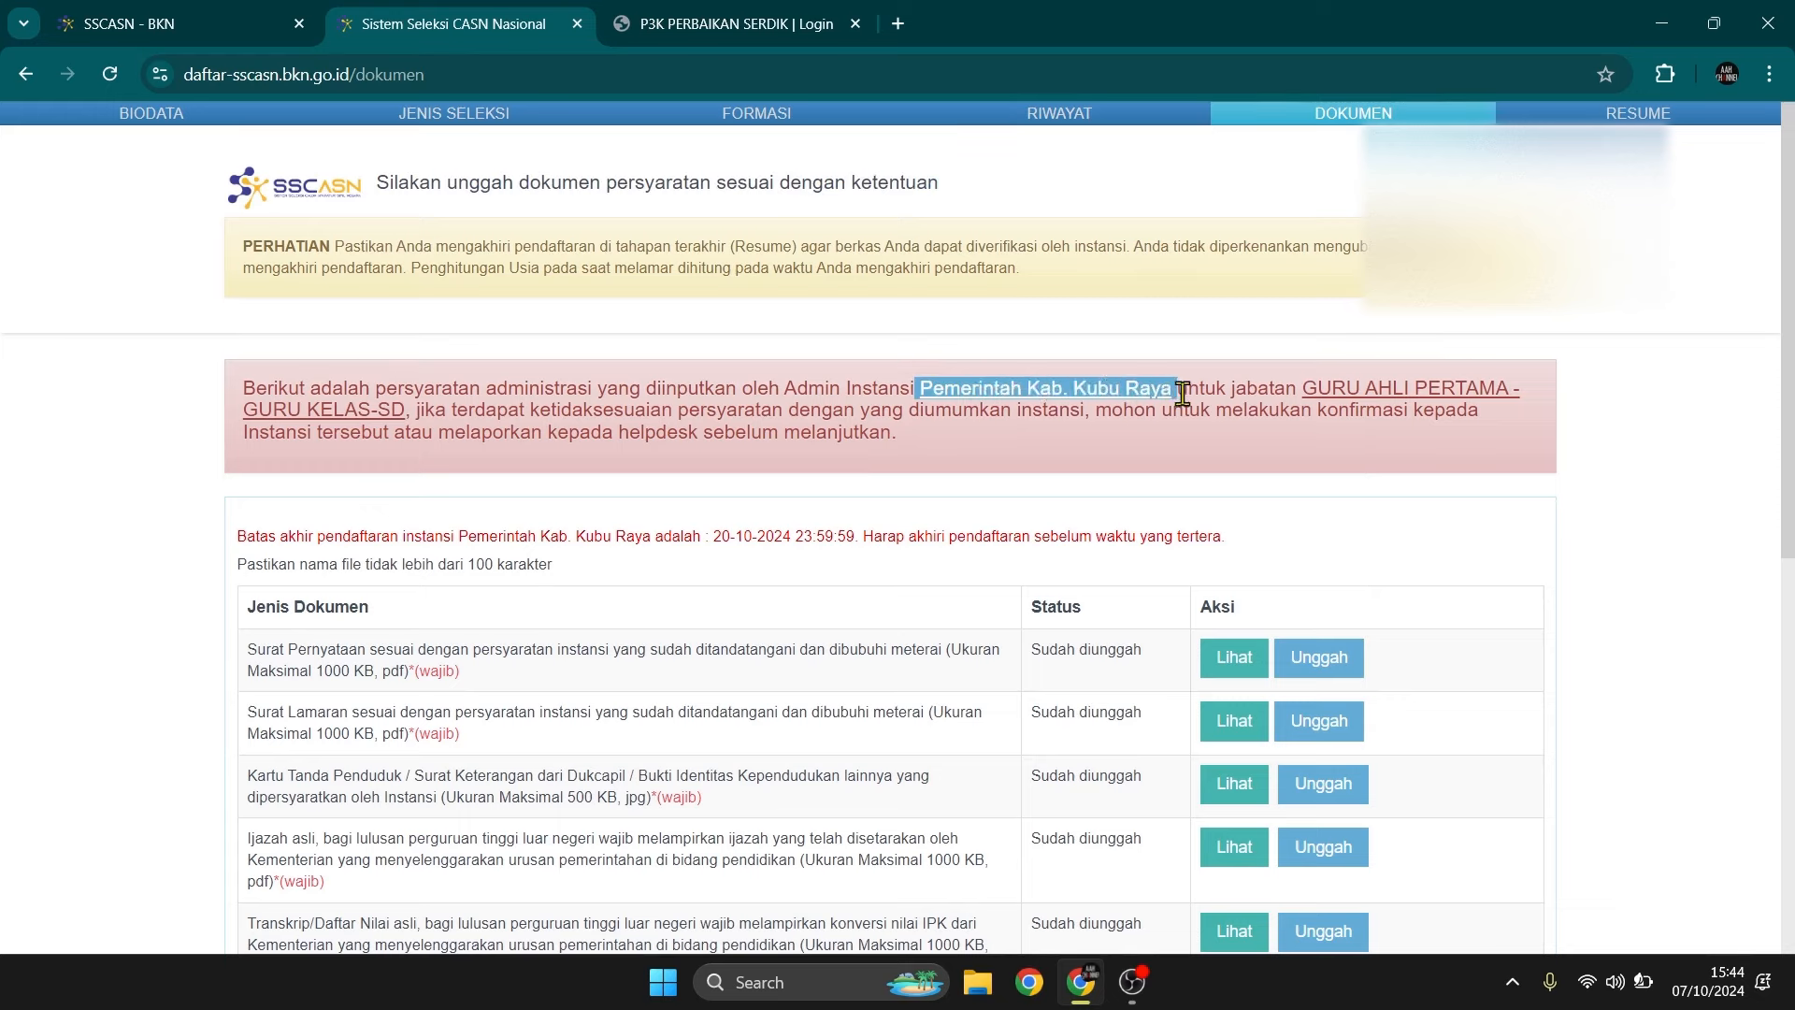
{"action": "left_click", "coordinate": [1088, 456]}
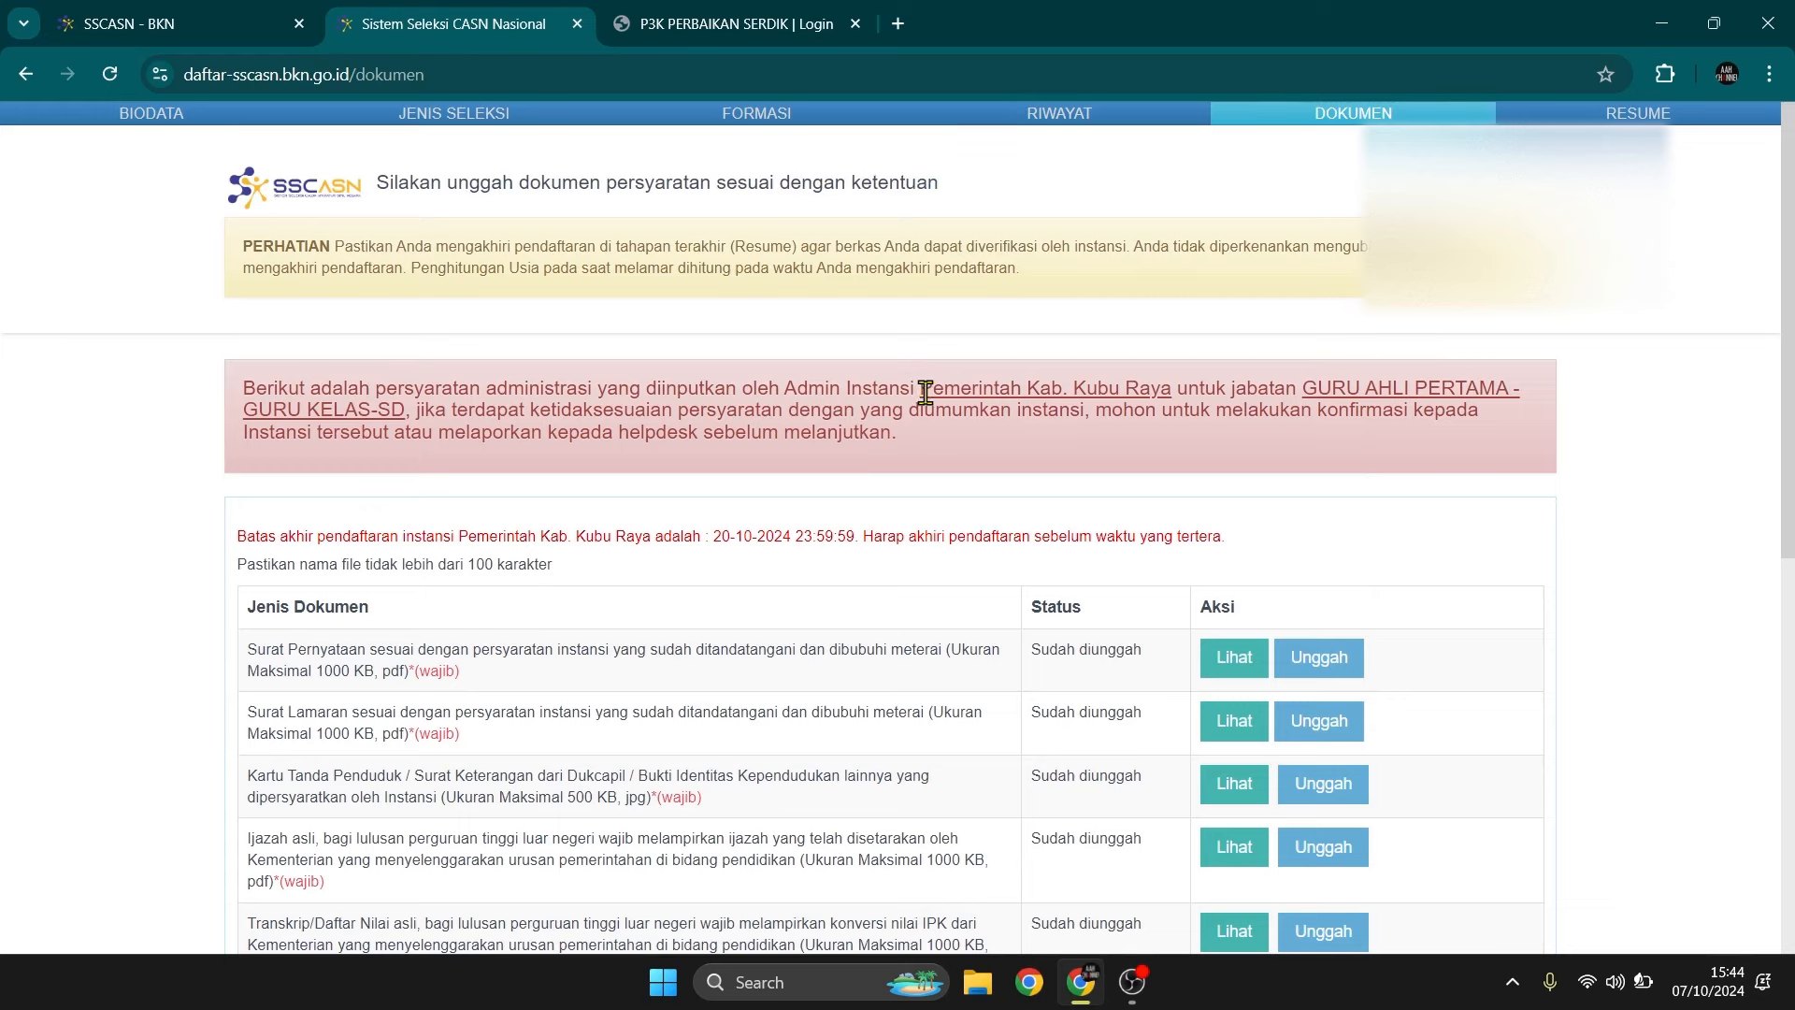
{"action": "left_click_drag", "start_coordinate": [925, 392], "coordinate": [1171, 387]}
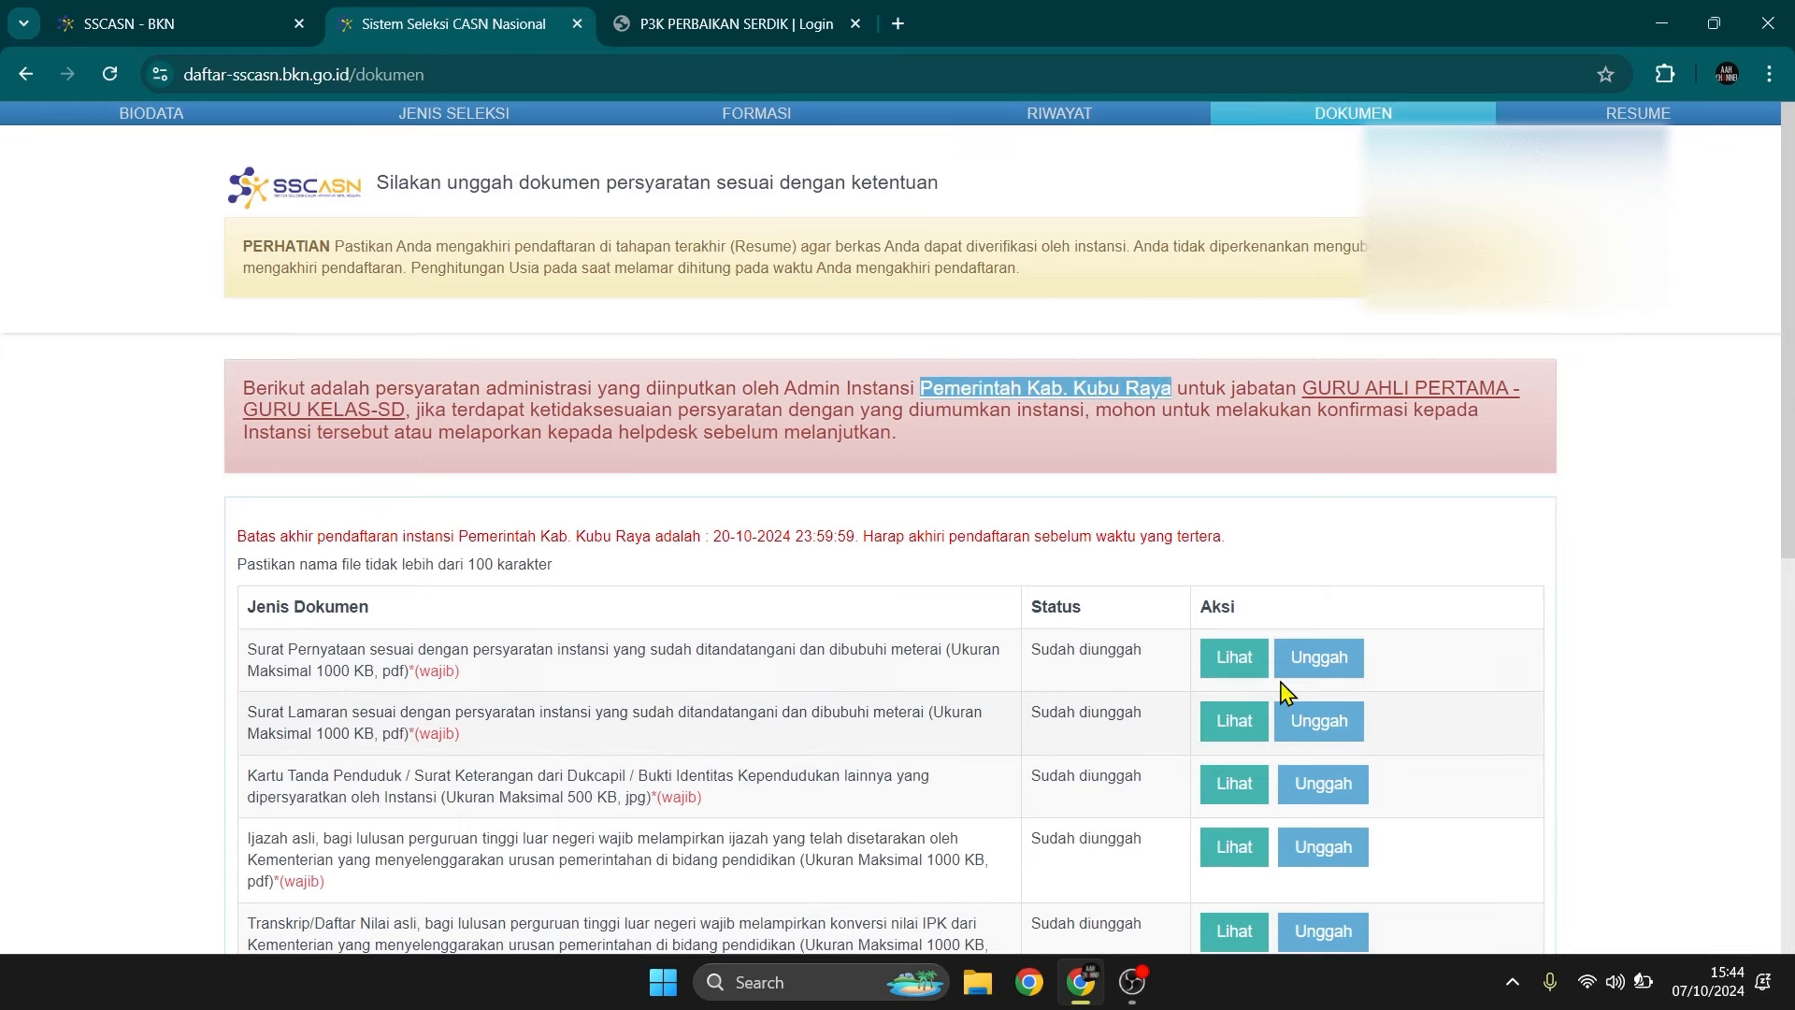
{"action": "left_click", "coordinate": [937, 451]}
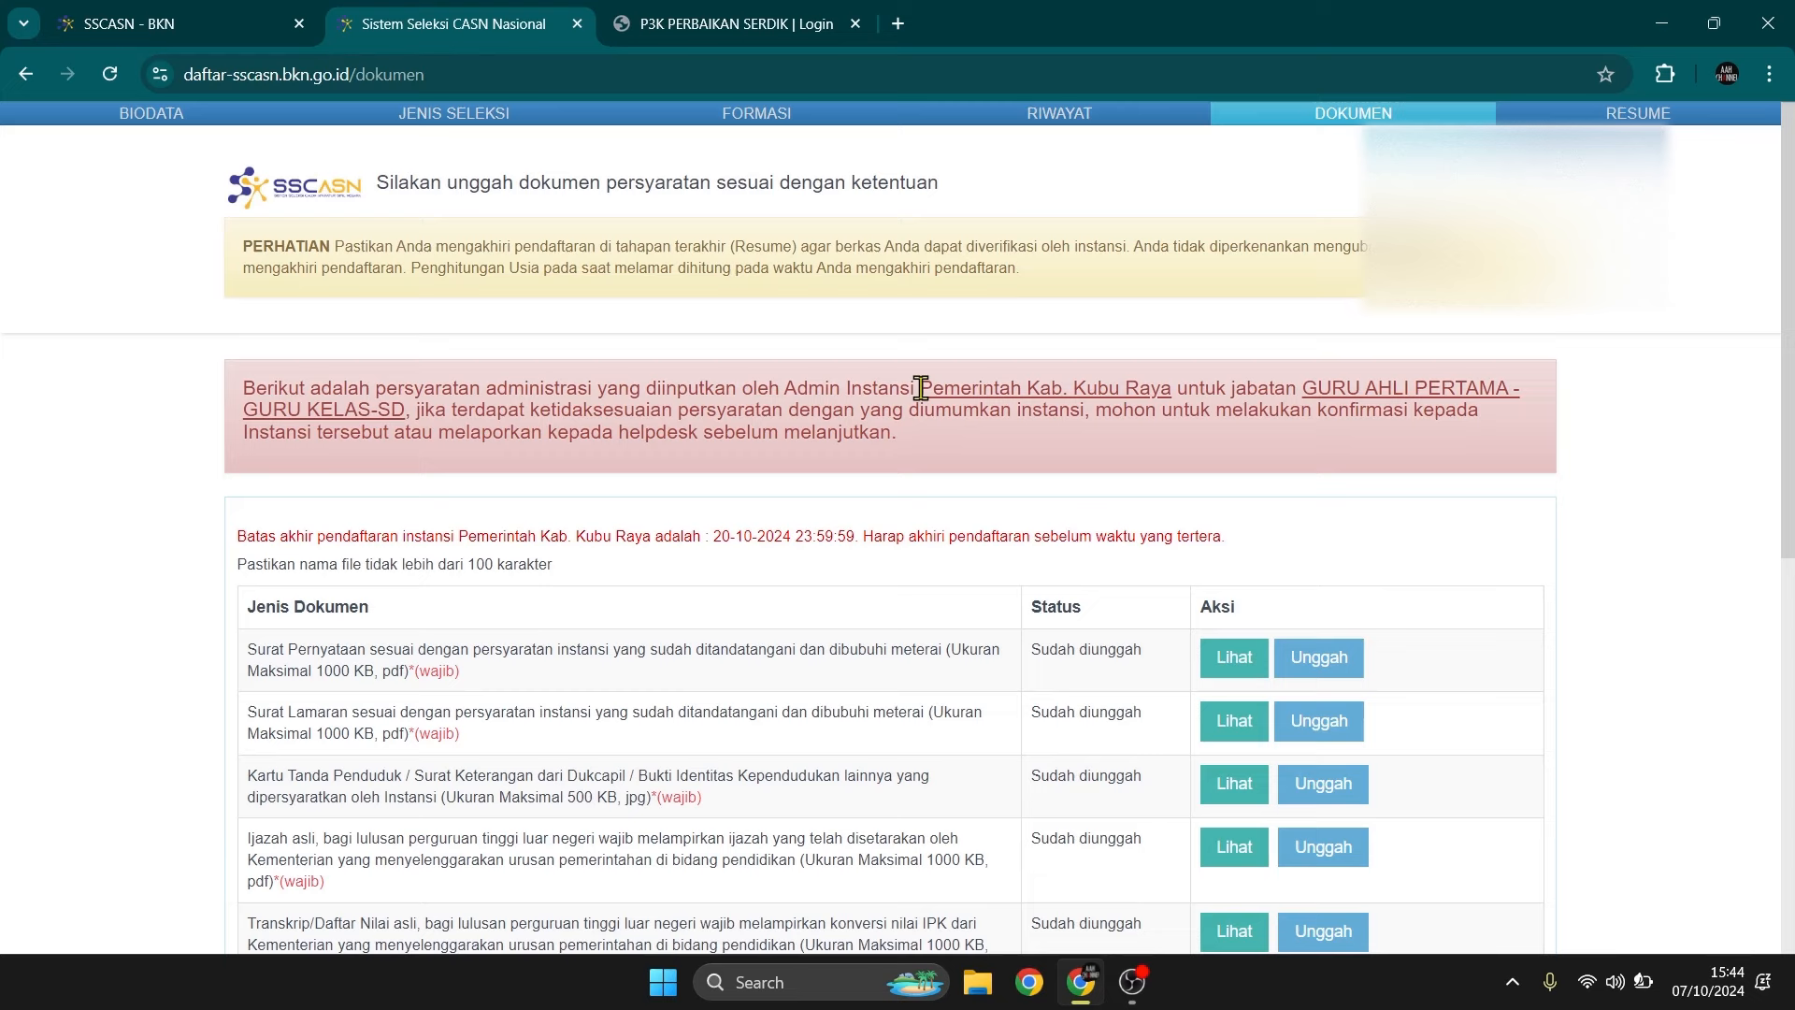
{"action": "left_click_drag", "start_coordinate": [921, 387], "coordinate": [1187, 389]}
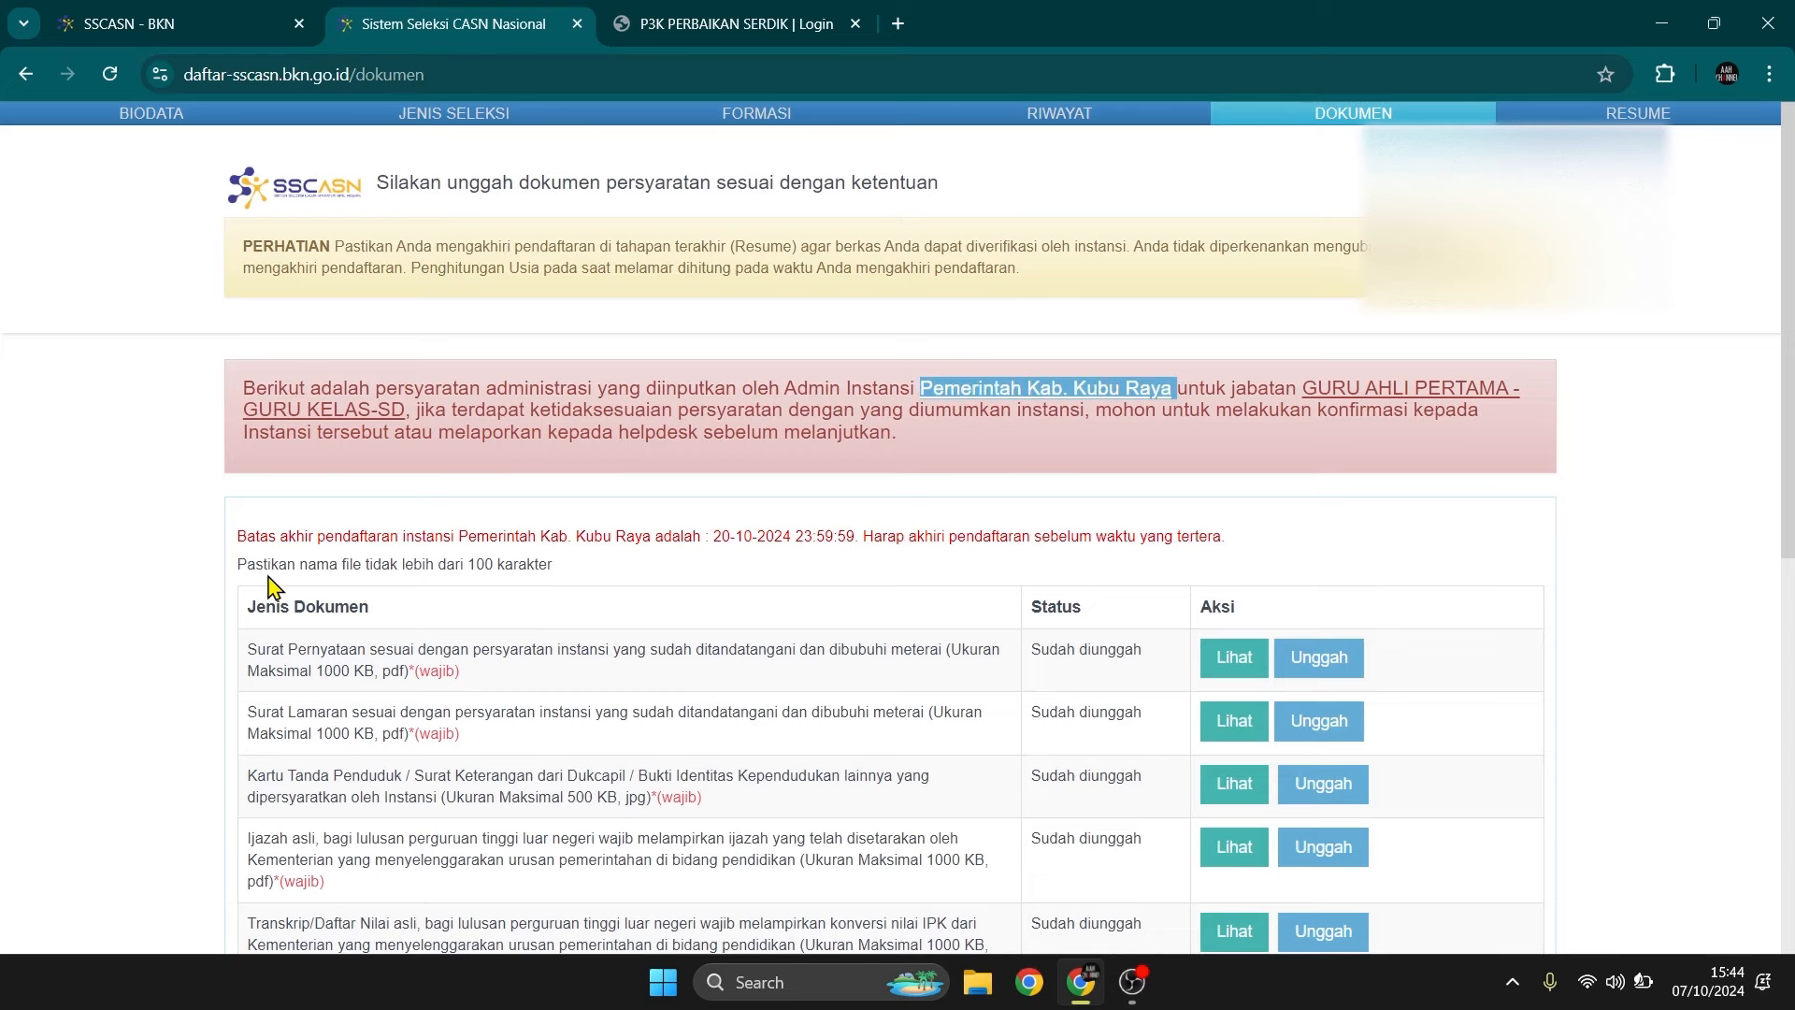
Step: Review the required documents from Surat Pernyataan and Surat Lamaran through Kartu Tanda Penduduk, Ijazah and Transkrip Nilai
{"action": "scroll", "coordinate": [271, 587], "scroll_direction": "down", "scroll_amount": 1}
{"action": "left_click_drag", "start_coordinate": [248, 537], "coordinate": [938, 540]}
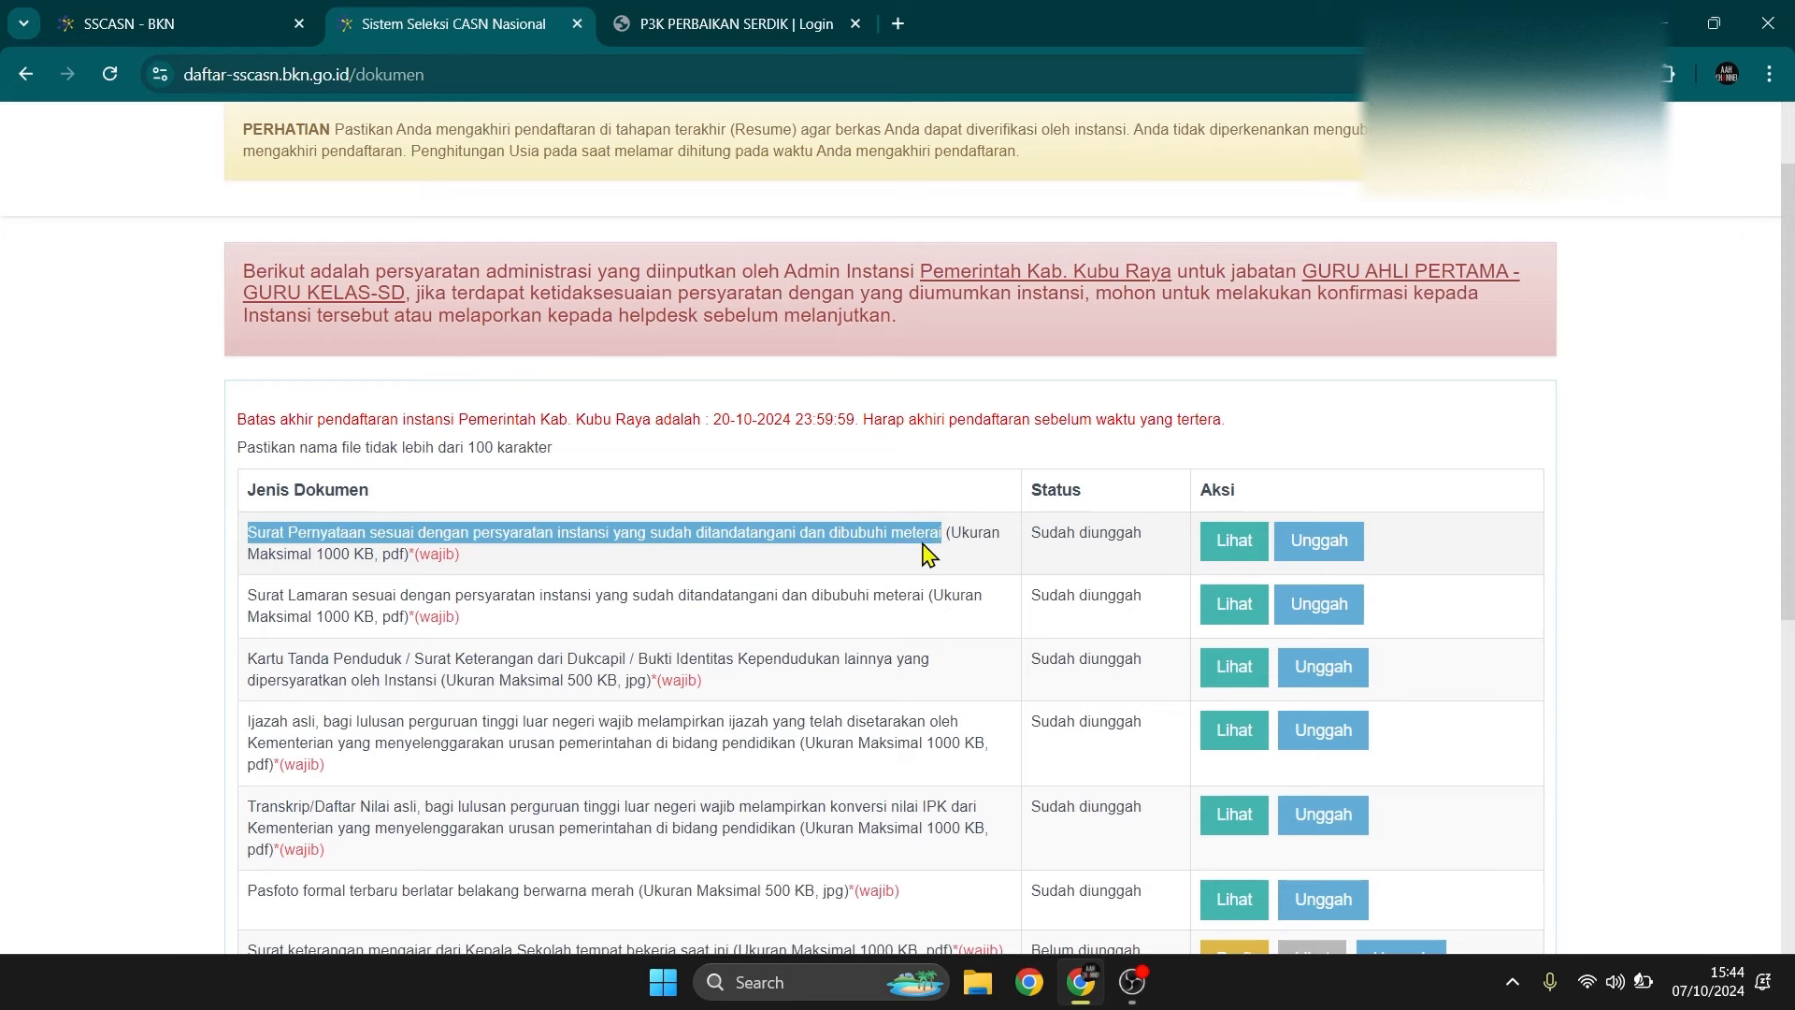
{"action": "left_click_drag", "start_coordinate": [251, 600], "coordinate": [932, 596]}
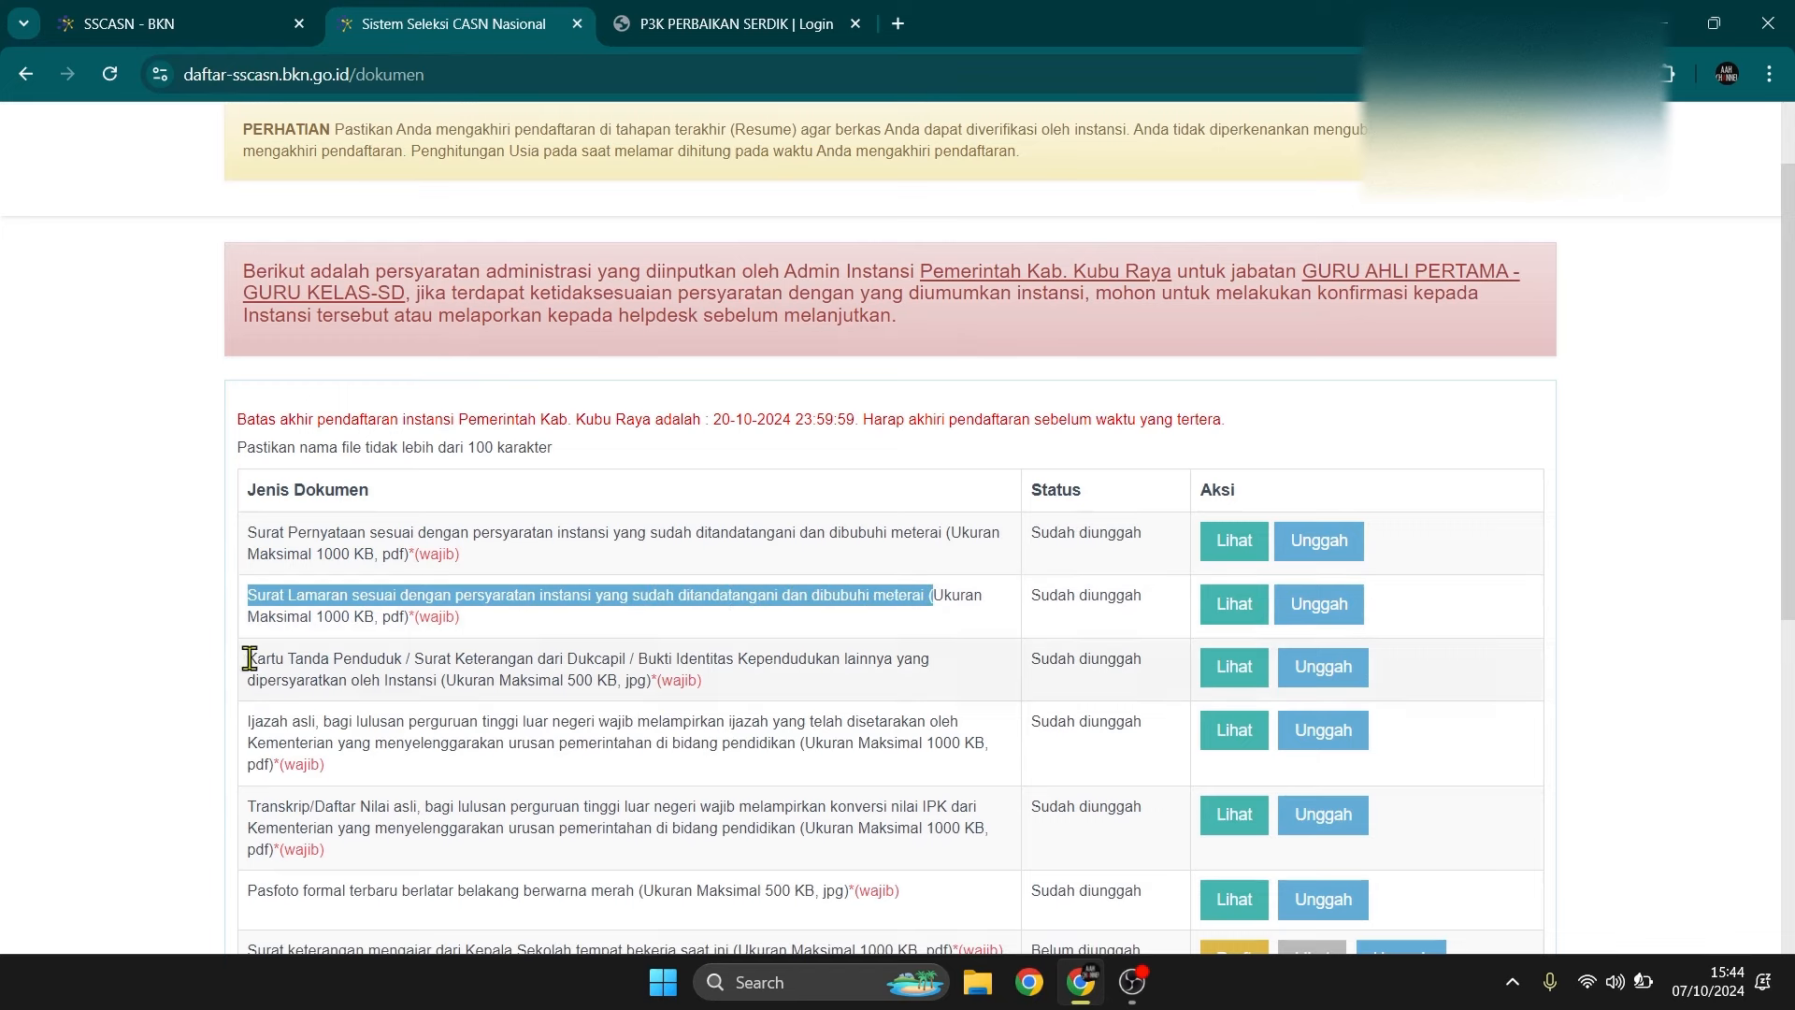
{"action": "left_click_drag", "start_coordinate": [250, 658], "coordinate": [446, 676]}
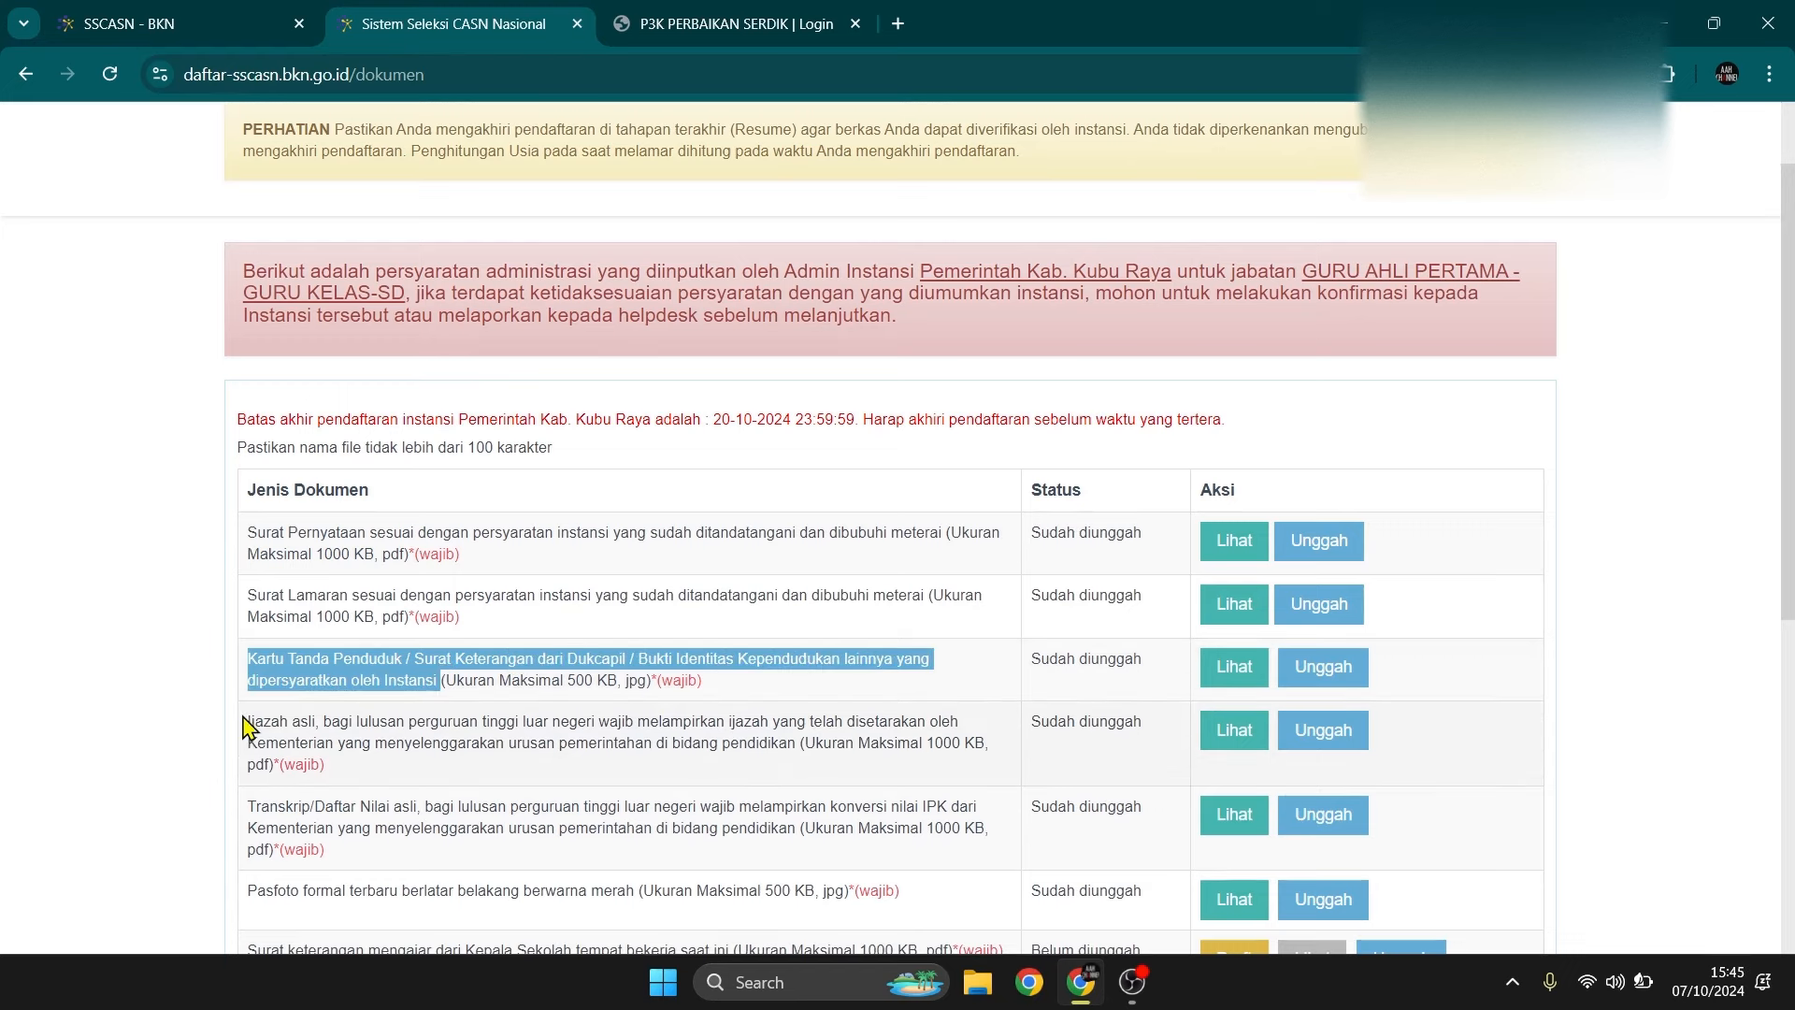
{"action": "left_click_drag", "start_coordinate": [248, 721], "coordinate": [788, 743]}
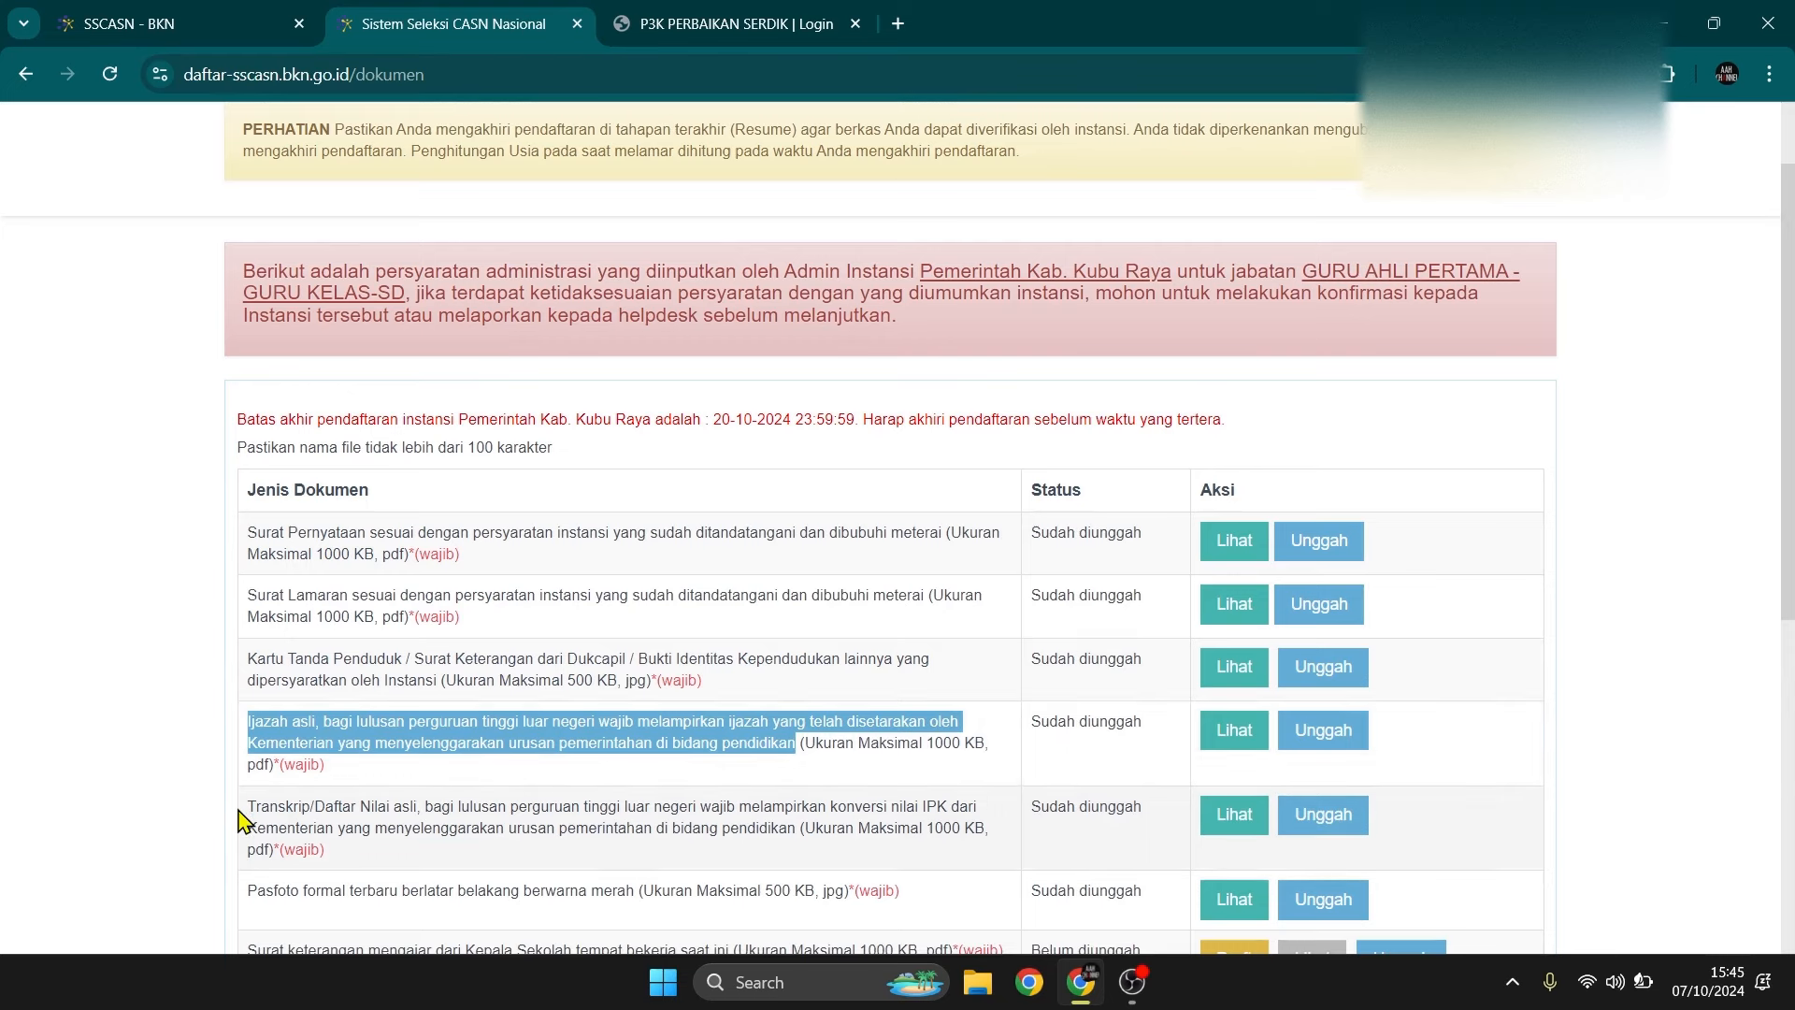
{"action": "left_click_drag", "start_coordinate": [250, 806], "coordinate": [276, 850]}
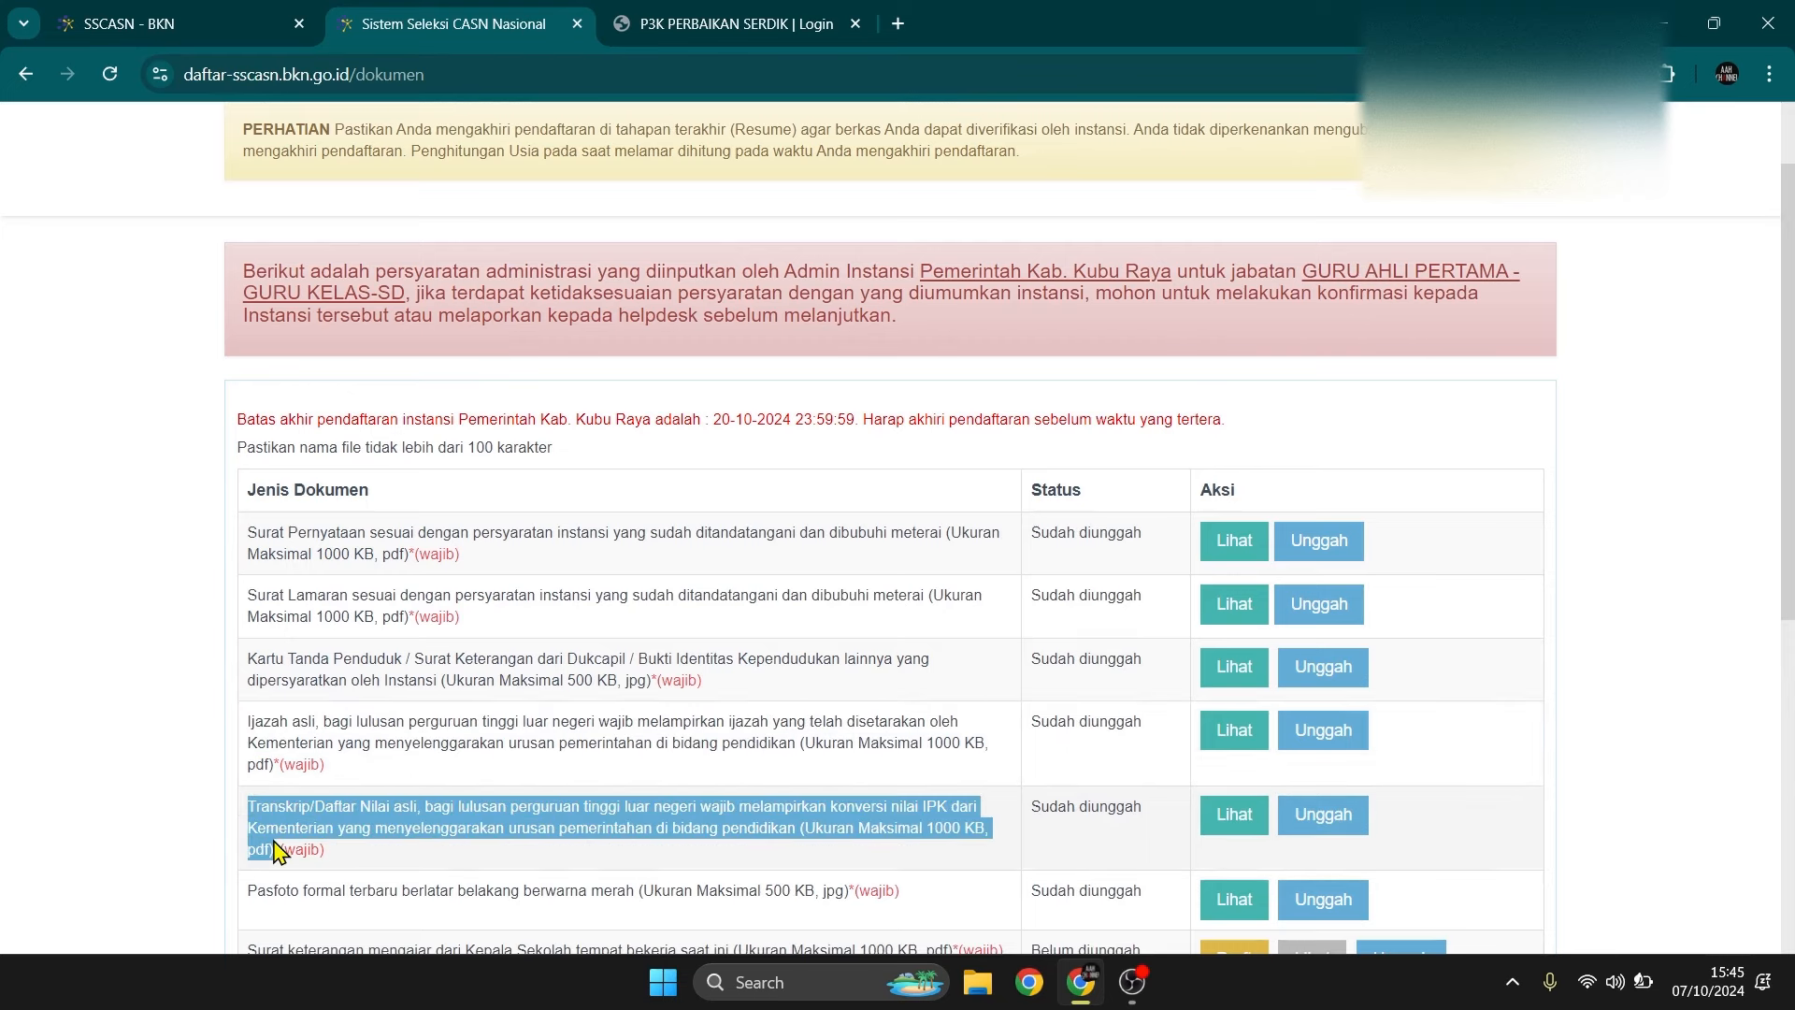
{"action": "left_click", "coordinate": [291, 811]}
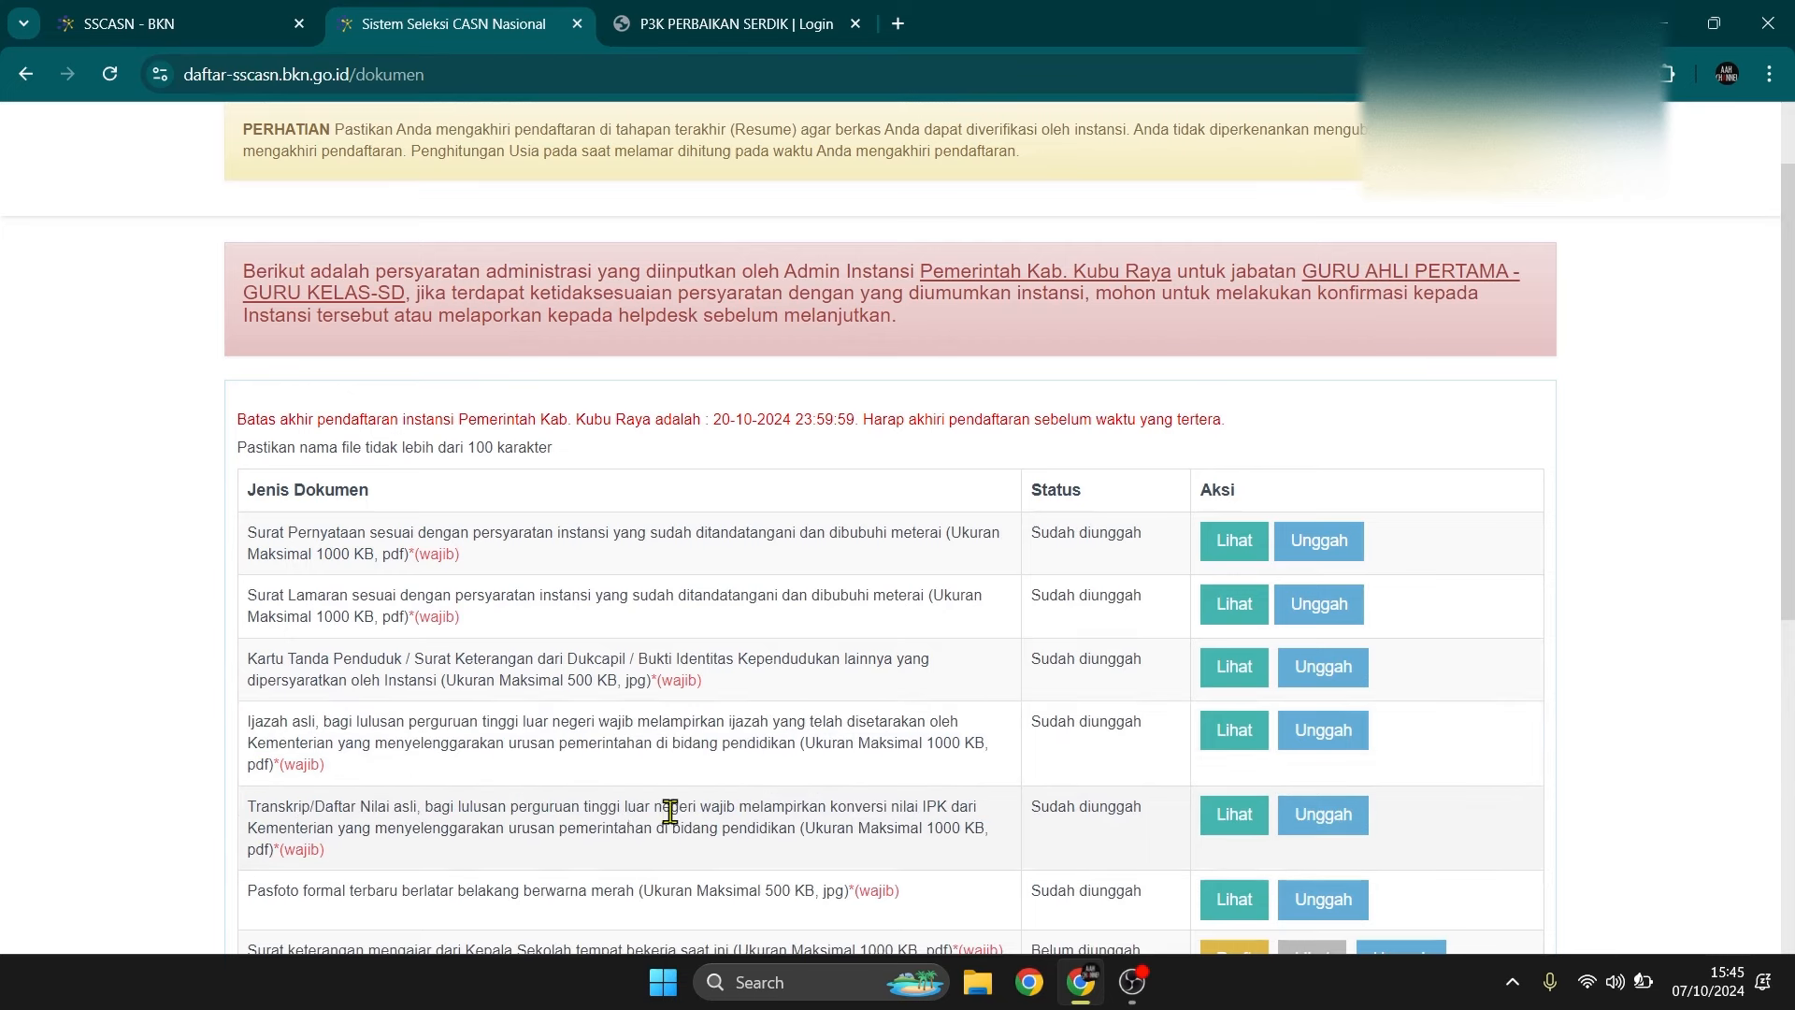
Step: Check the Transkrip and Pasfoto size limits and read the requirement for the Surat keterangan mengajar from the Kepala Sekolah
{"action": "scroll", "coordinate": [642, 810], "scroll_direction": "down", "scroll_amount": 1}
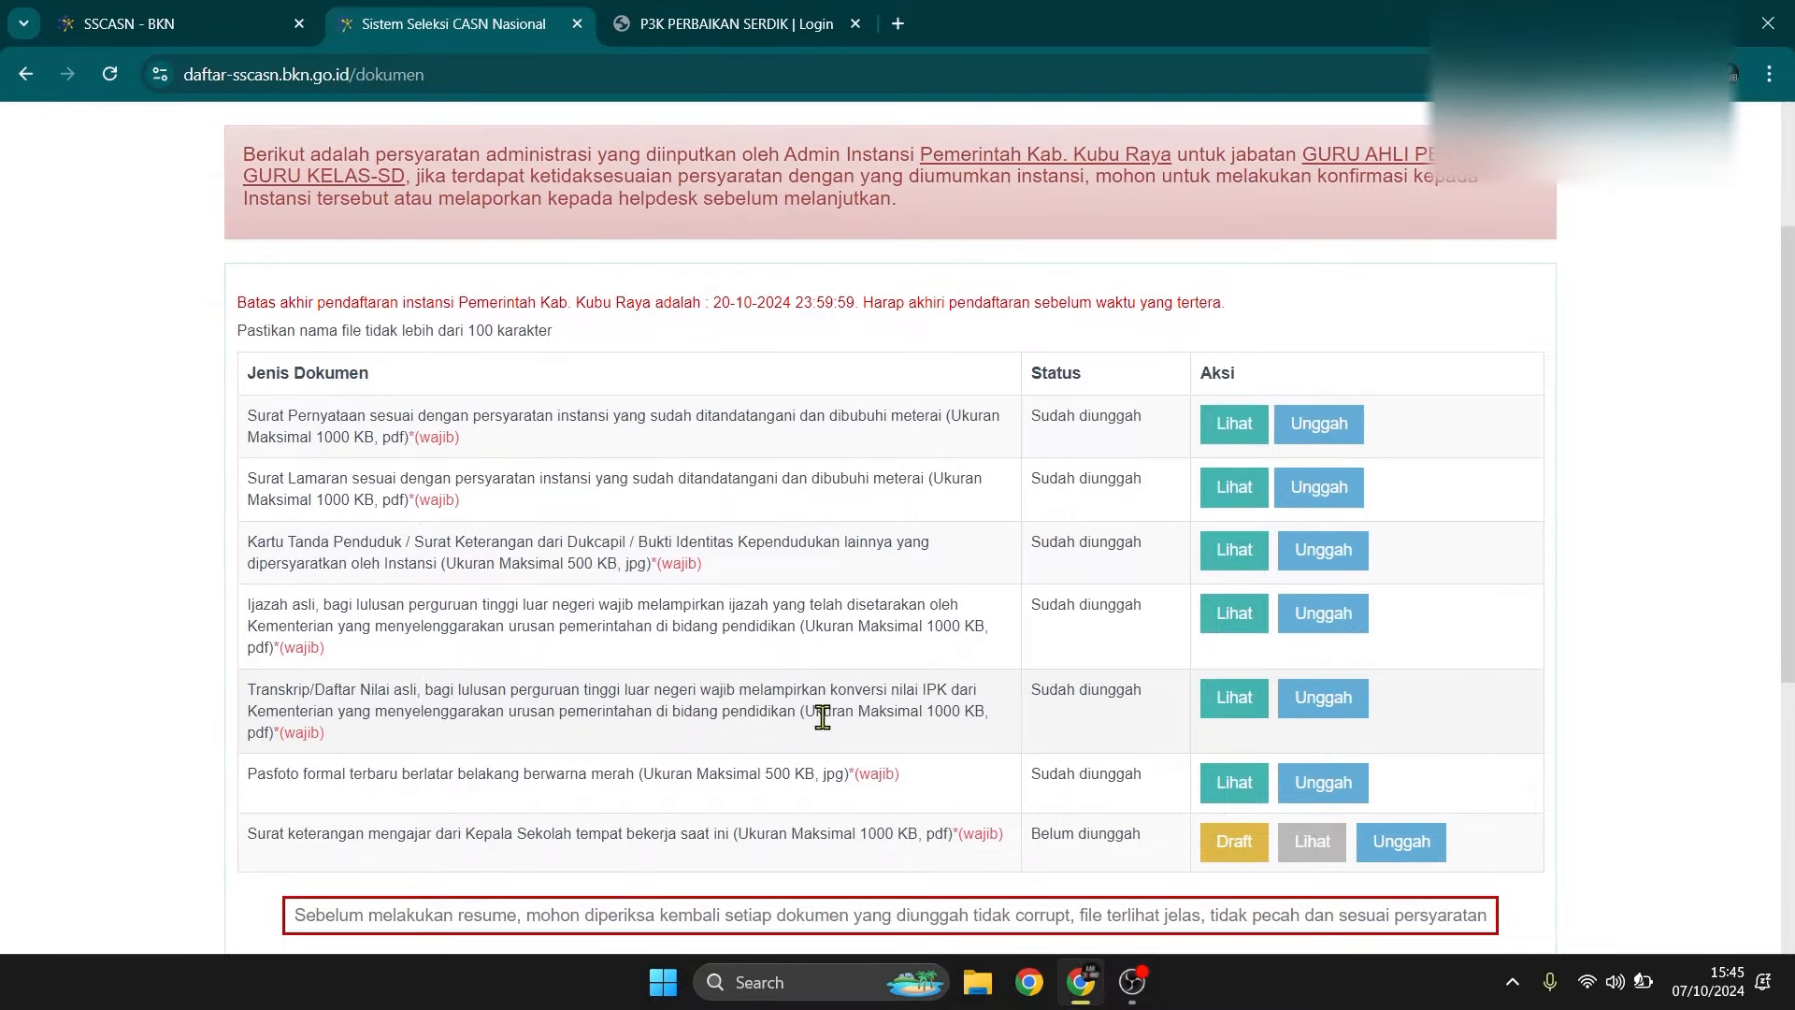
{"action": "left_click_drag", "start_coordinate": [804, 717], "coordinate": [980, 715]}
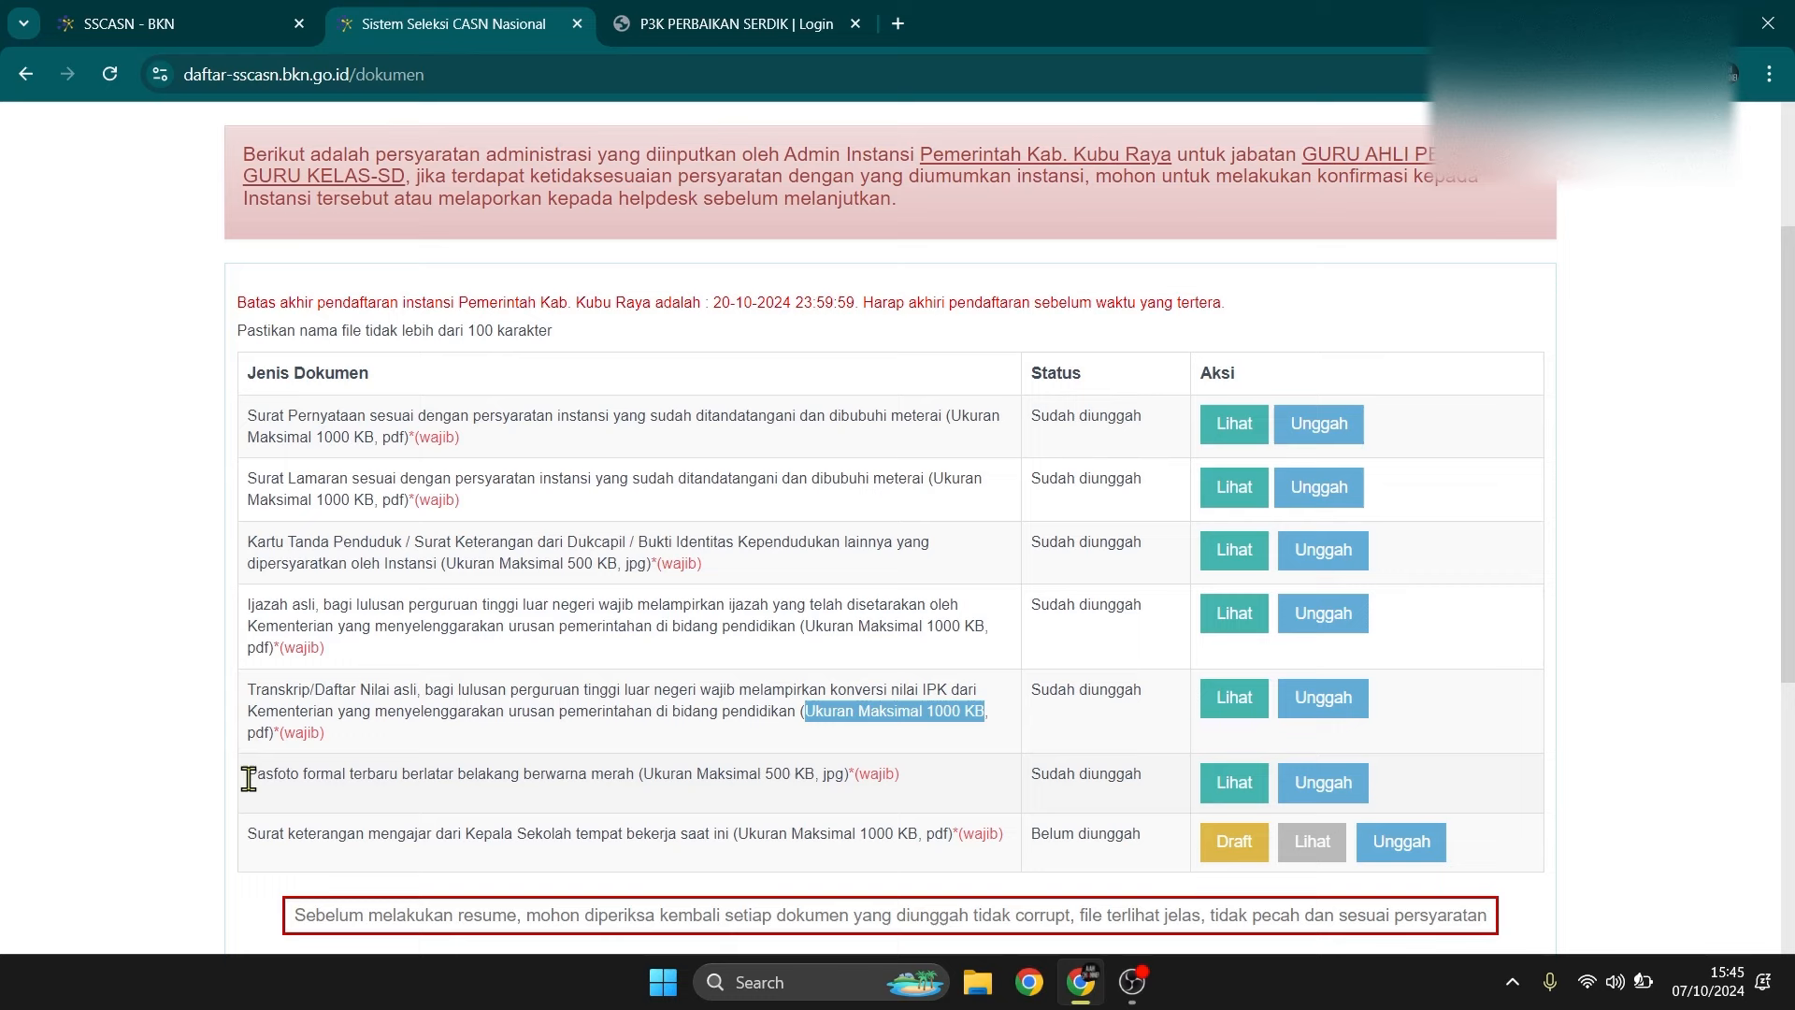
{"action": "left_click_drag", "start_coordinate": [247, 774], "coordinate": [636, 776]}
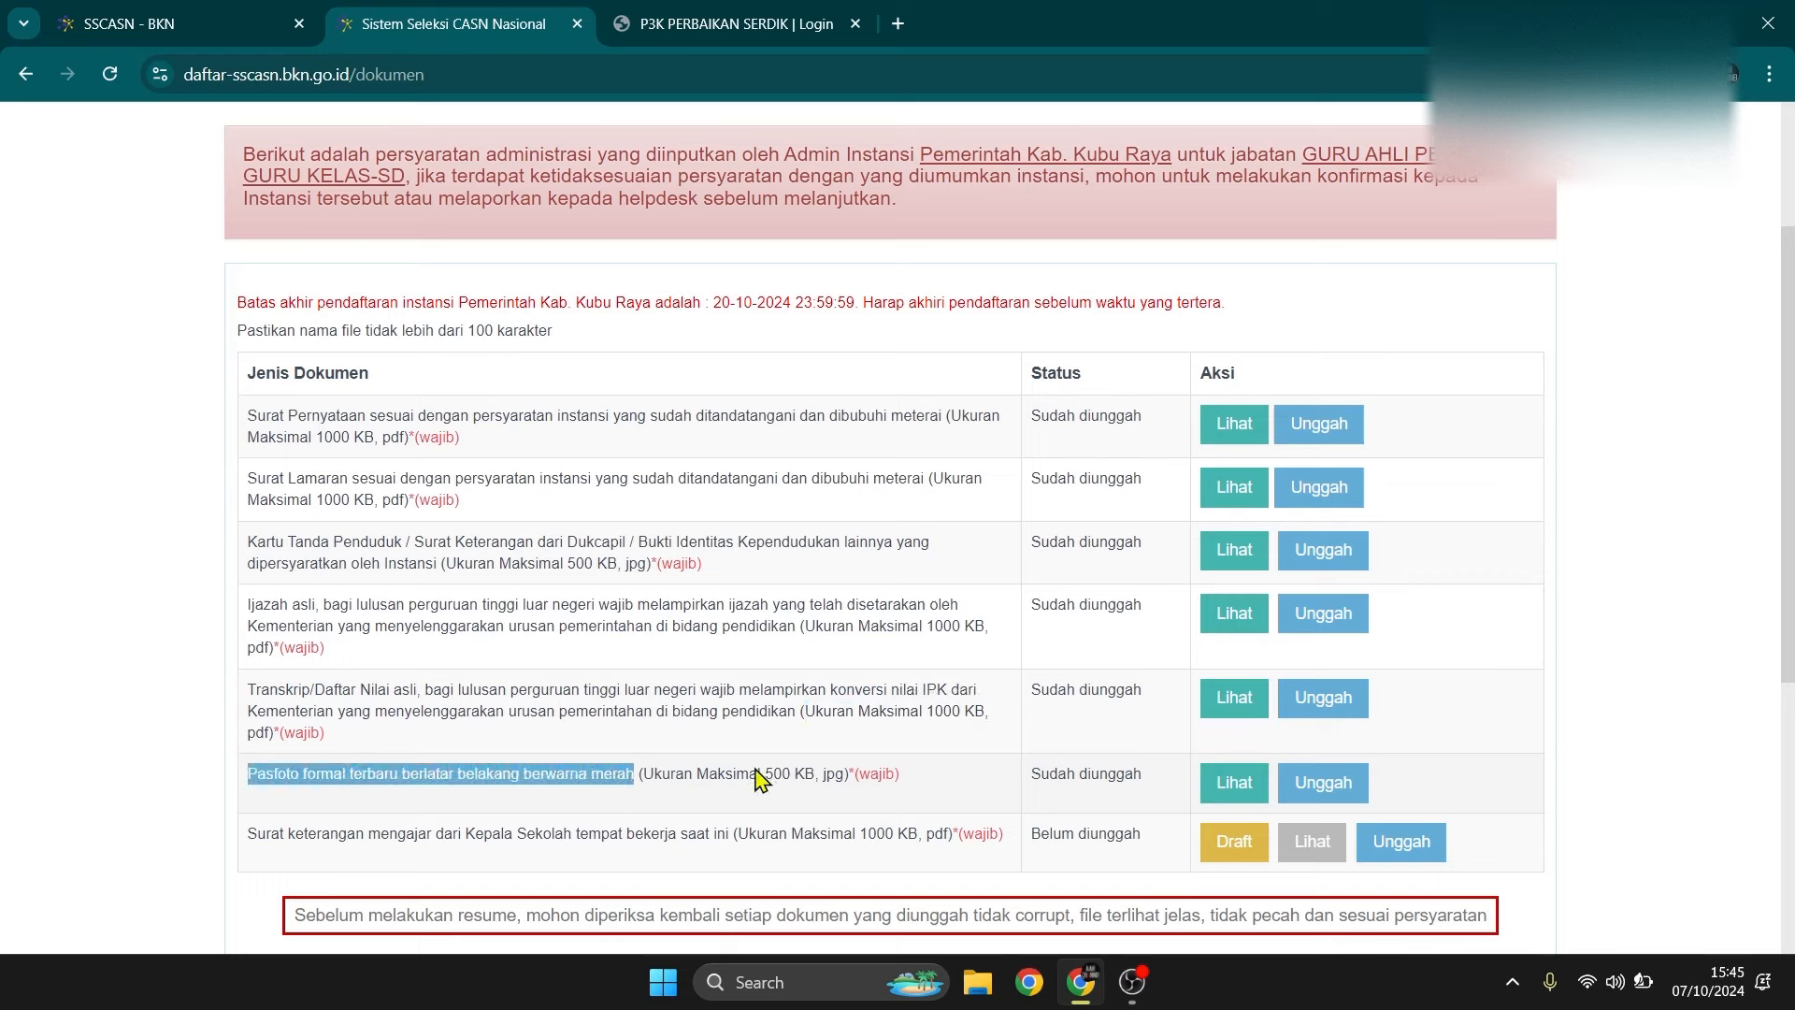
{"action": "left_click_drag", "start_coordinate": [765, 774], "coordinate": [826, 776]}
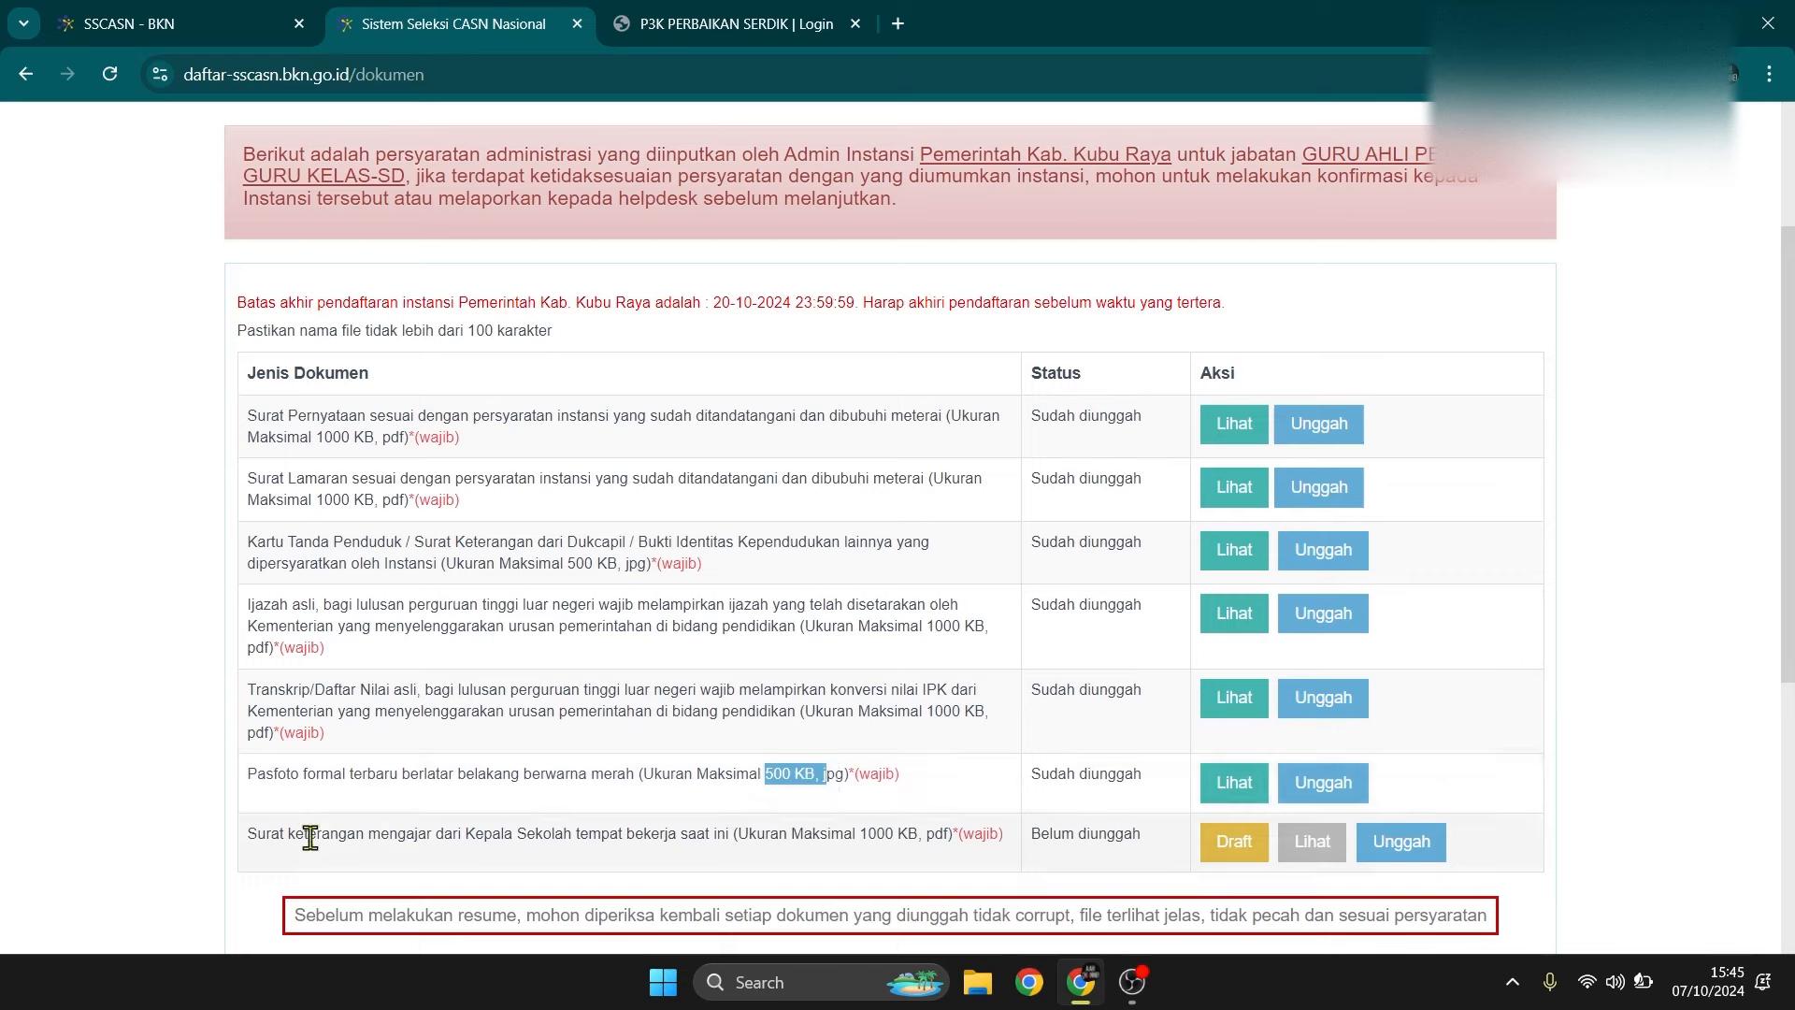
{"action": "mouse_move", "coordinate": [253, 835]}
{"action": "left_mouse_down"}
{"action": "mouse_move", "coordinate": [735, 834]}
{"action": "mouse_move", "coordinate": [253, 833]}
{"action": "mouse_move", "coordinate": [272, 828]}
{"action": "left_mouse_up"}
{"action": "left_click_drag", "start_coordinate": [382, 828], "coordinate": [726, 854]}
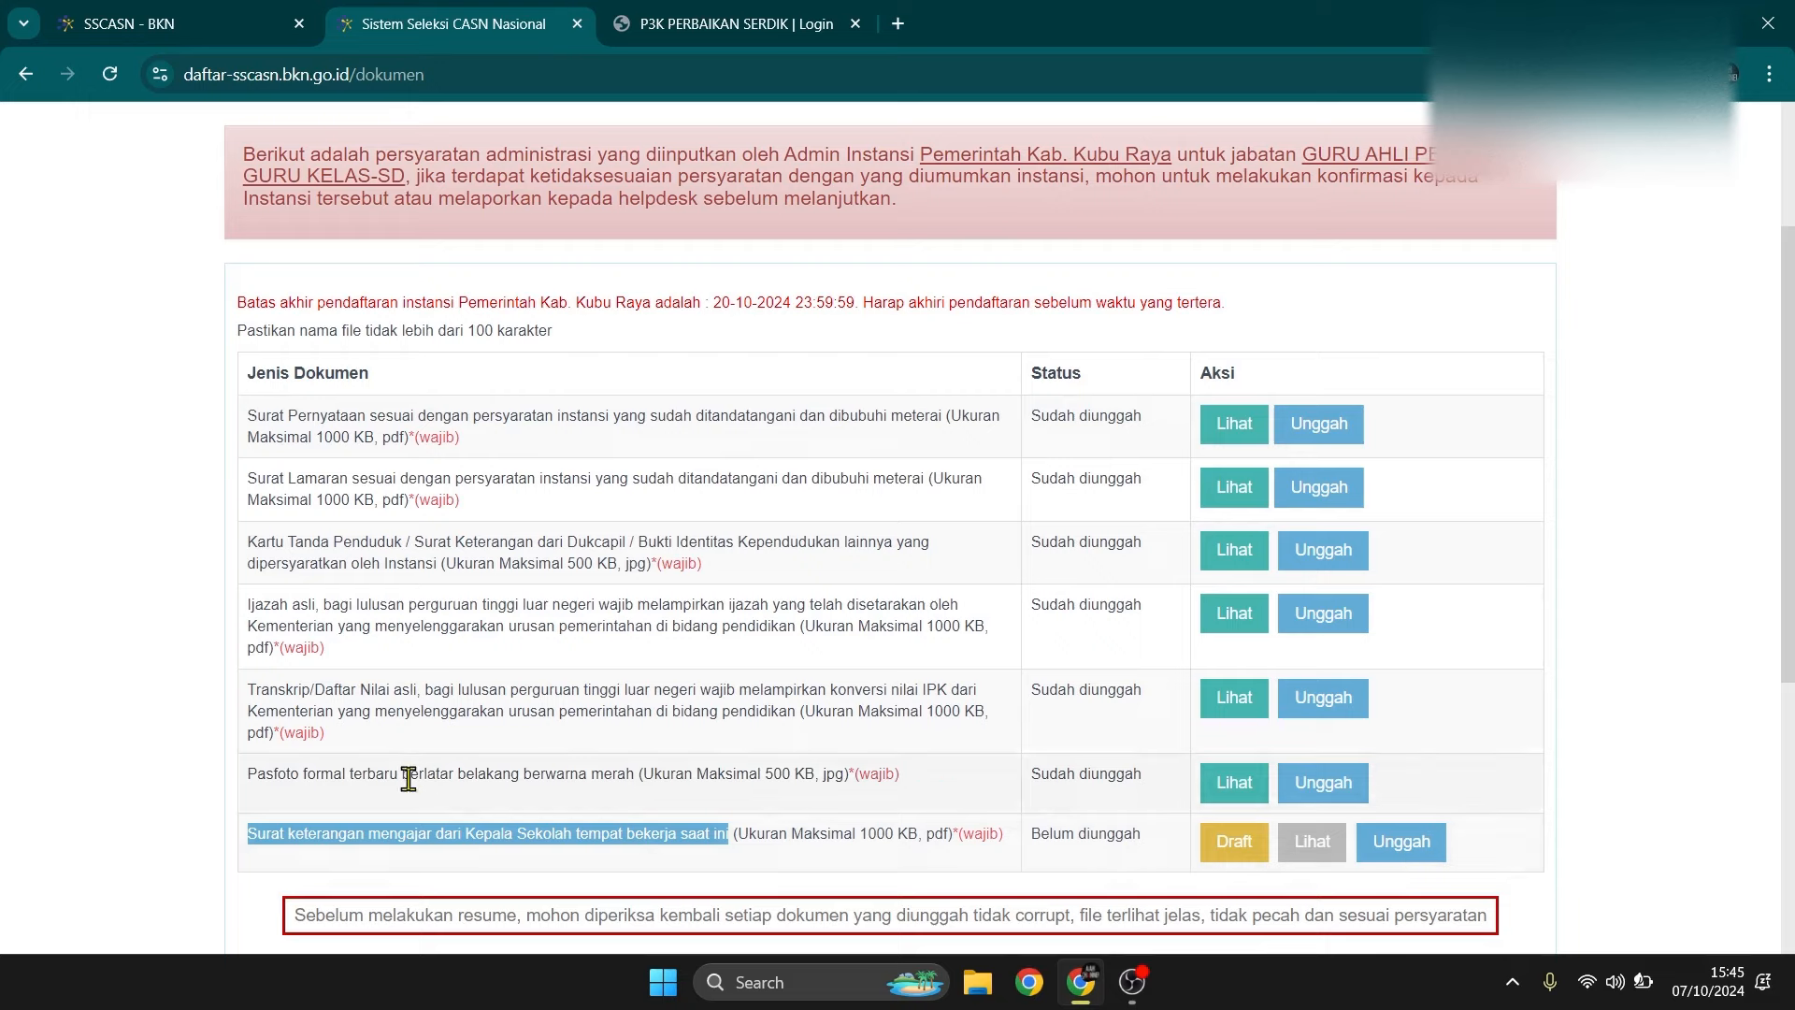
Step: Check the maximum file size and format required for the Kartu Tanda Penduduk document
{"action": "left_click", "coordinate": [353, 437]}
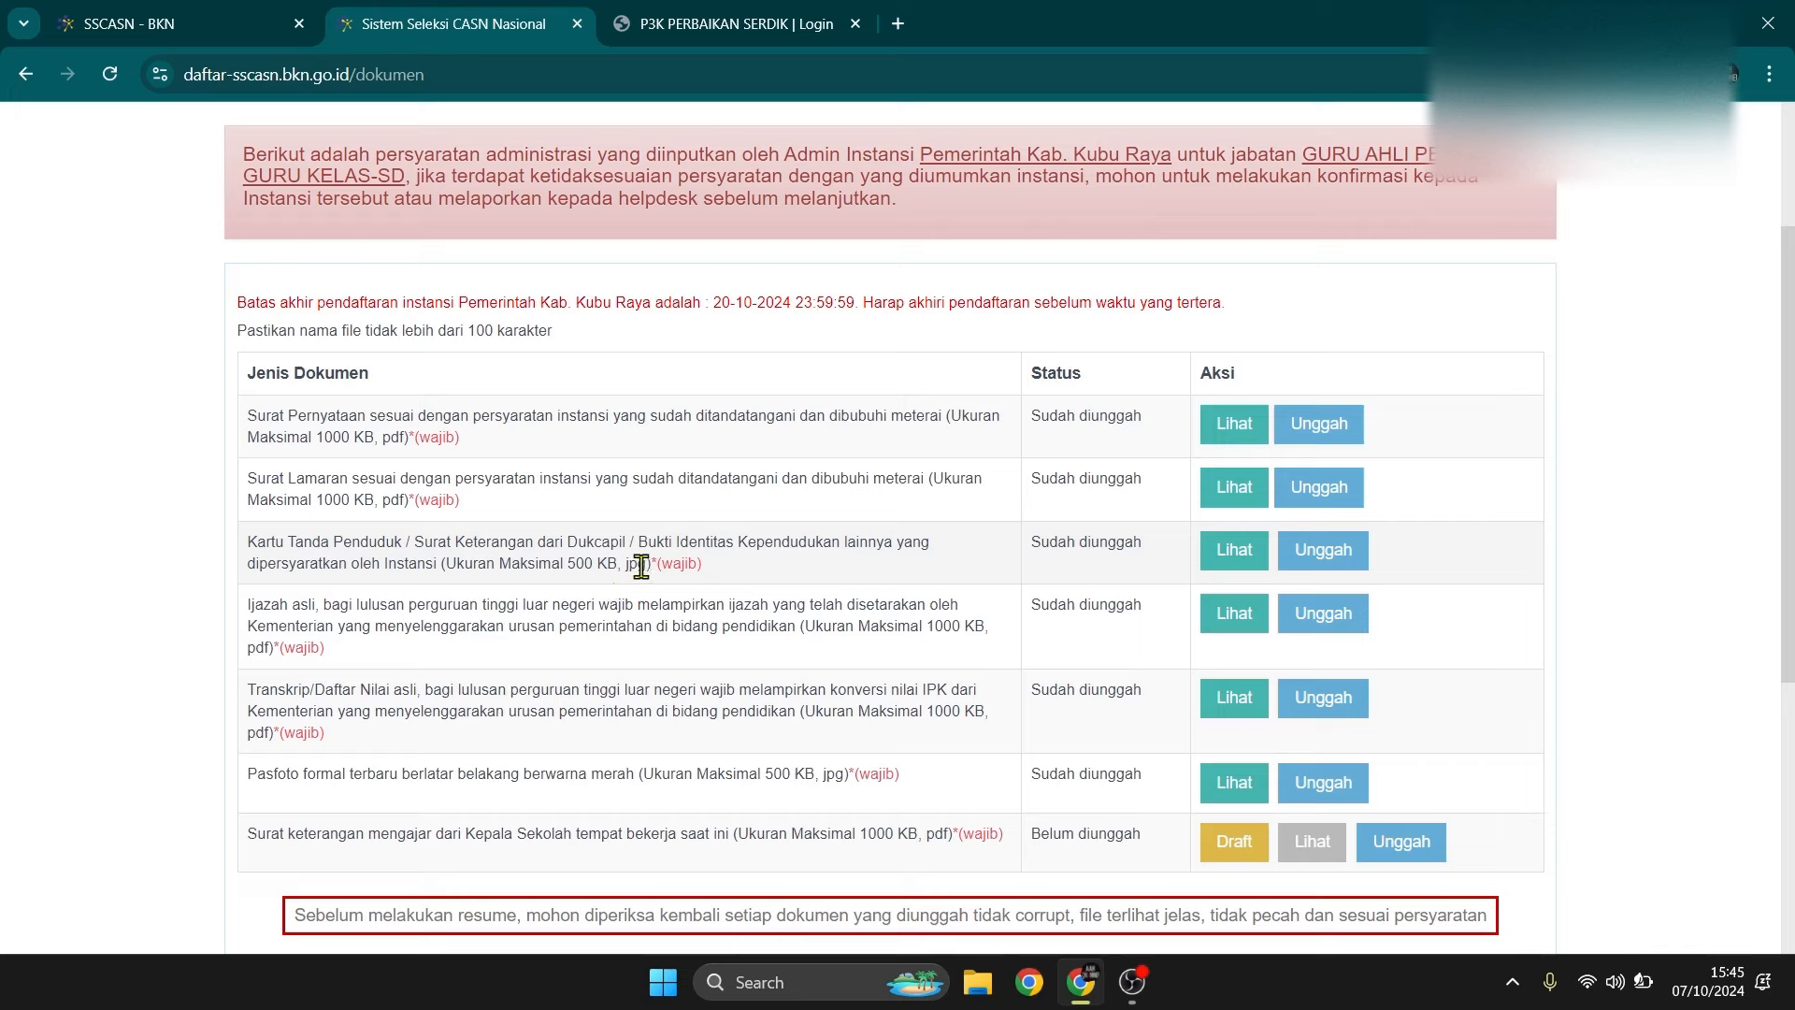
{"action": "left_click_drag", "start_coordinate": [644, 566], "coordinate": [573, 568]}
{"action": "left_click", "coordinate": [572, 563]}
{"action": "left_click_drag", "start_coordinate": [567, 563], "coordinate": [664, 561]}
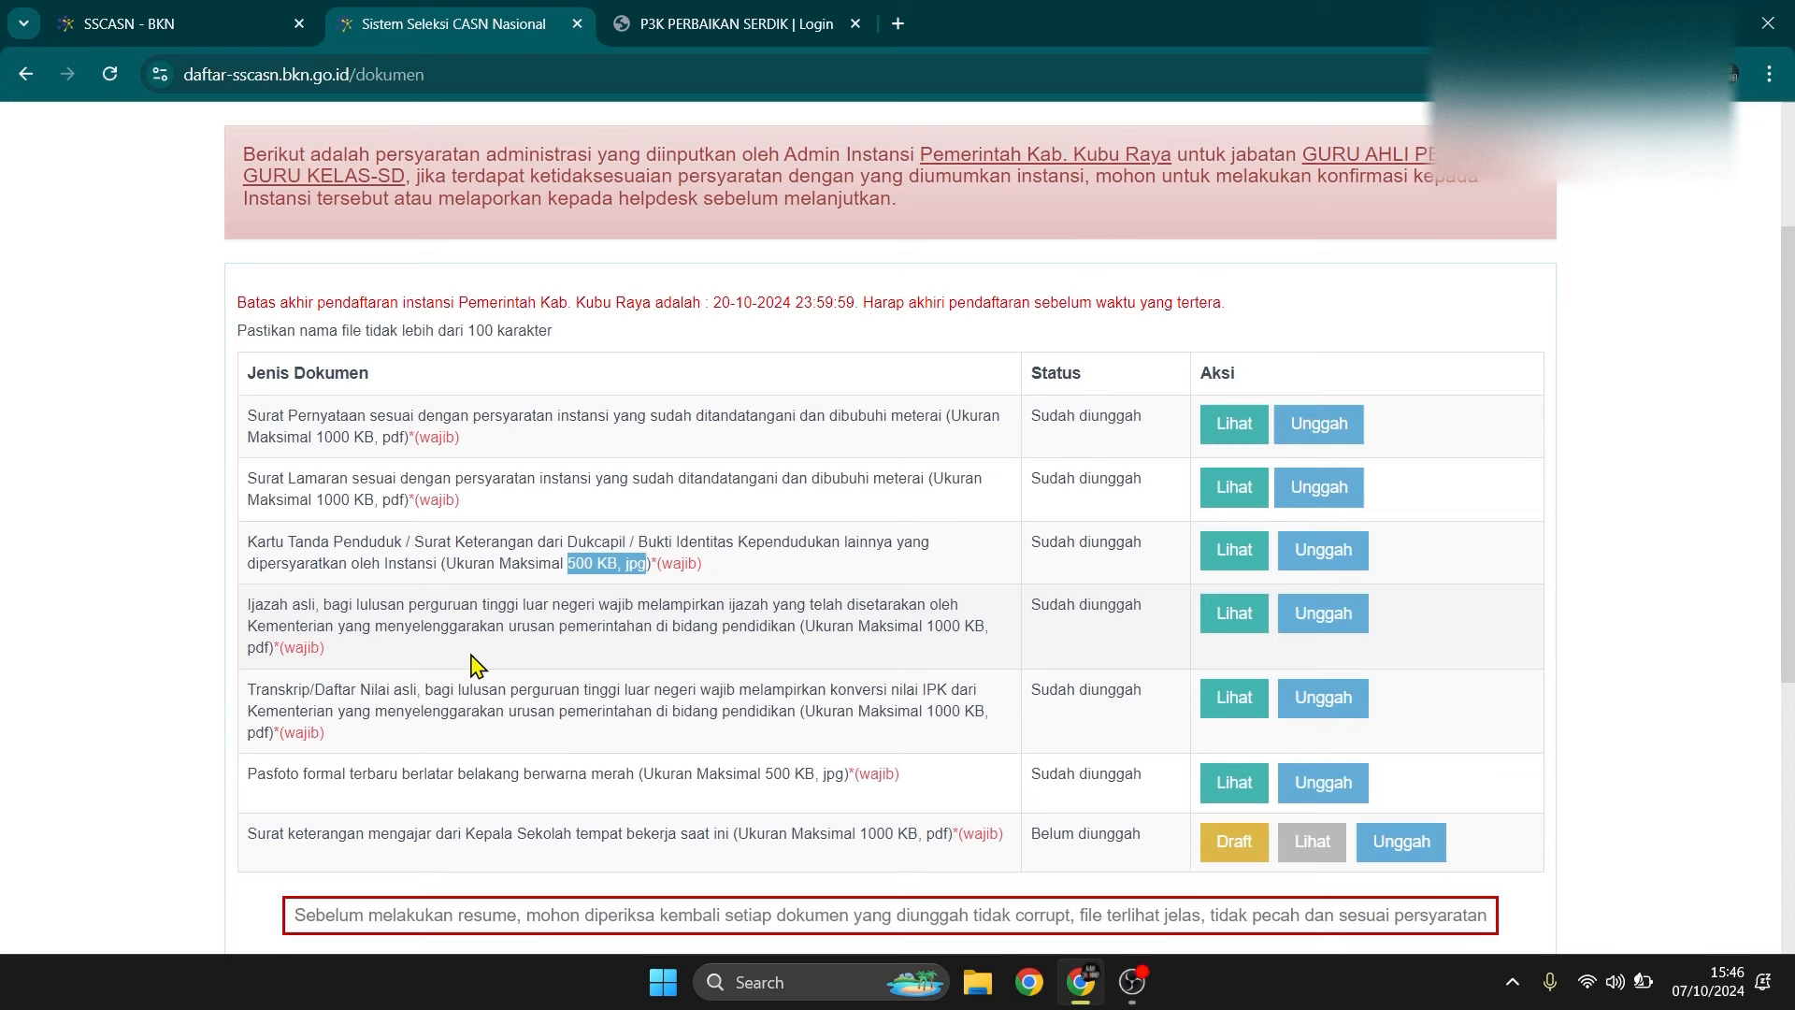
Step: Read the pre-resume reminder and the Ketentuan unggah dokumen, and check the institution named in the administrative requirements notice
{"action": "scroll", "coordinate": [472, 666], "scroll_direction": "down", "scroll_amount": 3}
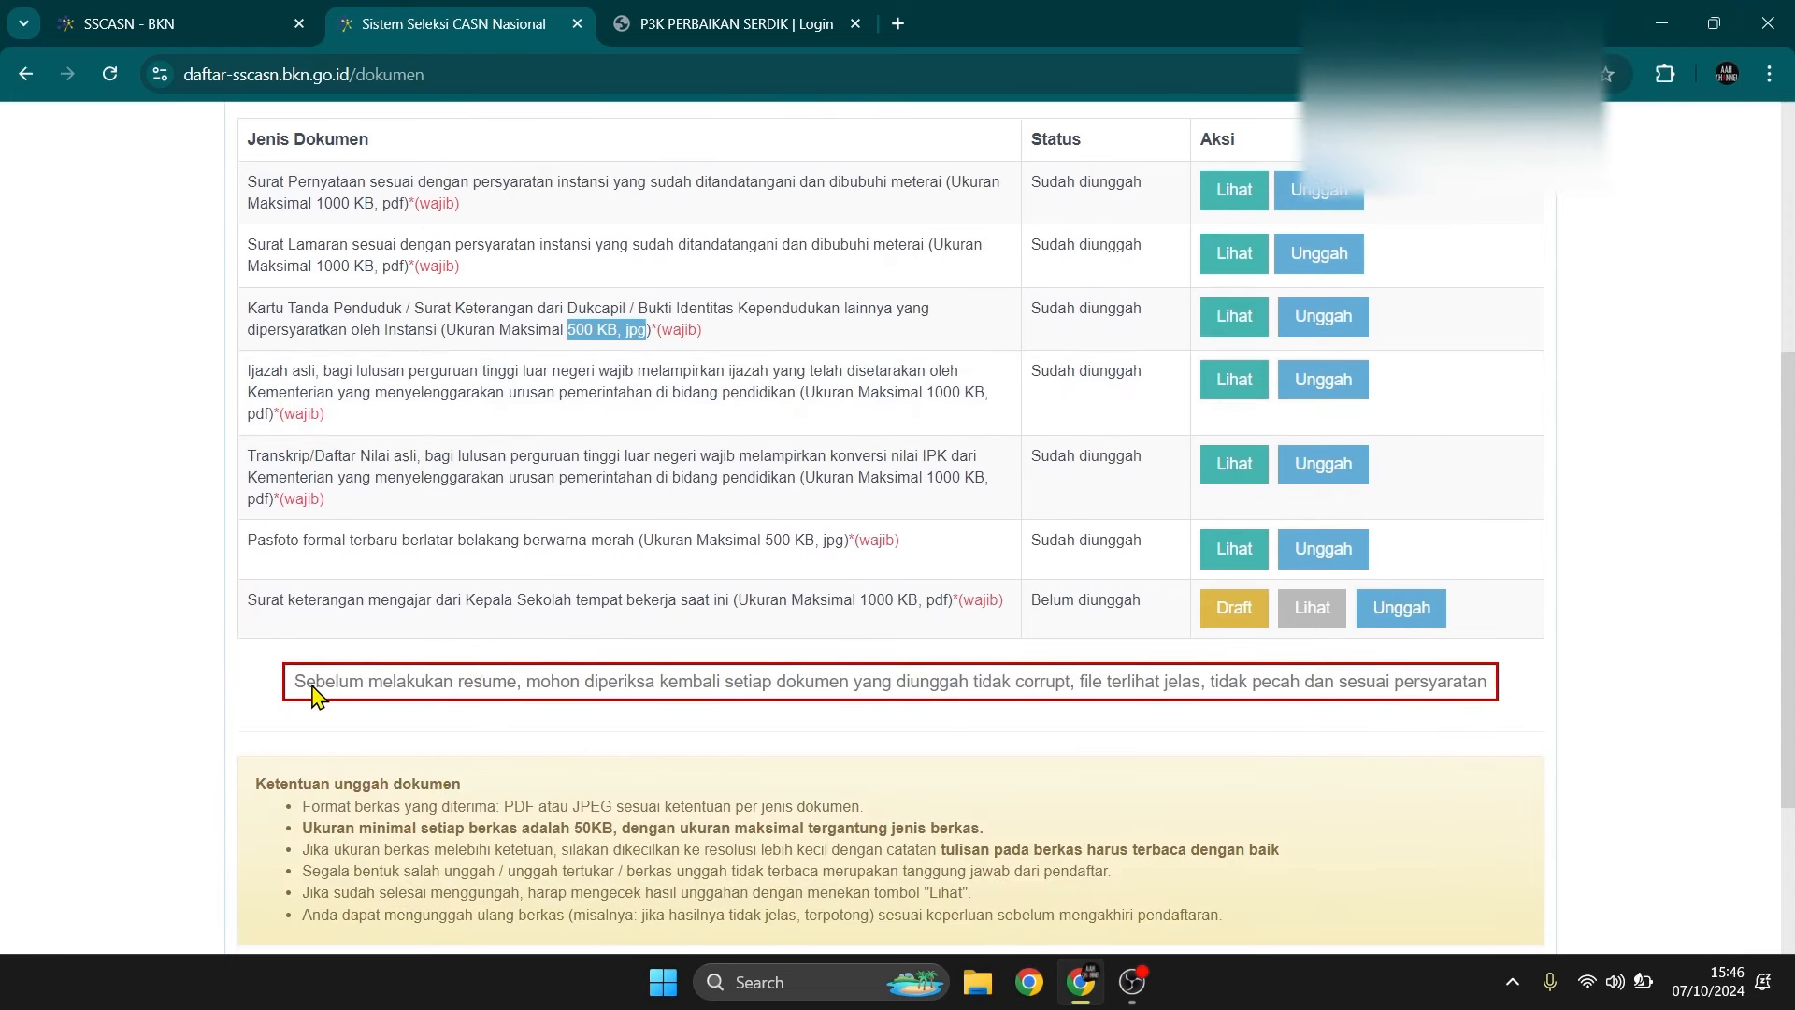
{"action": "scroll", "coordinate": [357, 598], "scroll_direction": "up", "scroll_amount": 3}
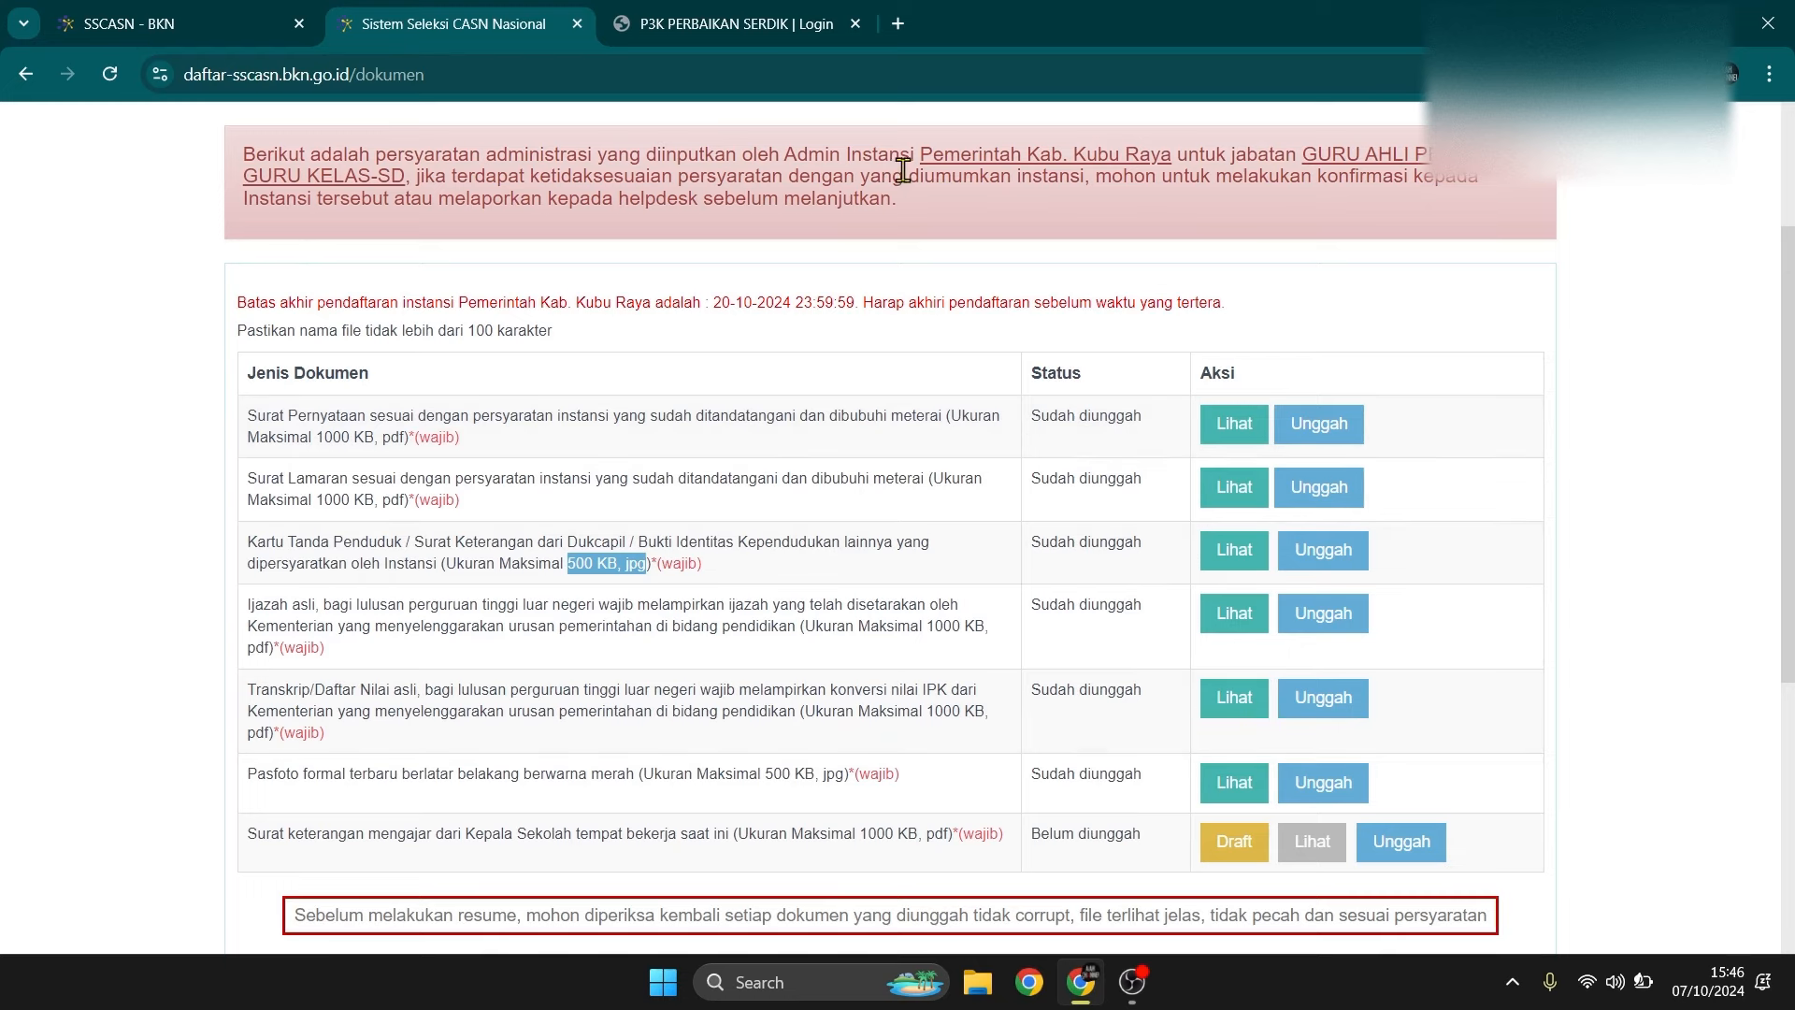
{"action": "left_click_drag", "start_coordinate": [921, 157], "coordinate": [1172, 159]}
Step: Try to continue from the Dokumen stage to the Resume stage, and recheck the upload status of the Surat keterangan mengajar
{"action": "left_click_drag", "start_coordinate": [1794, 476], "coordinate": [1790, 753]}
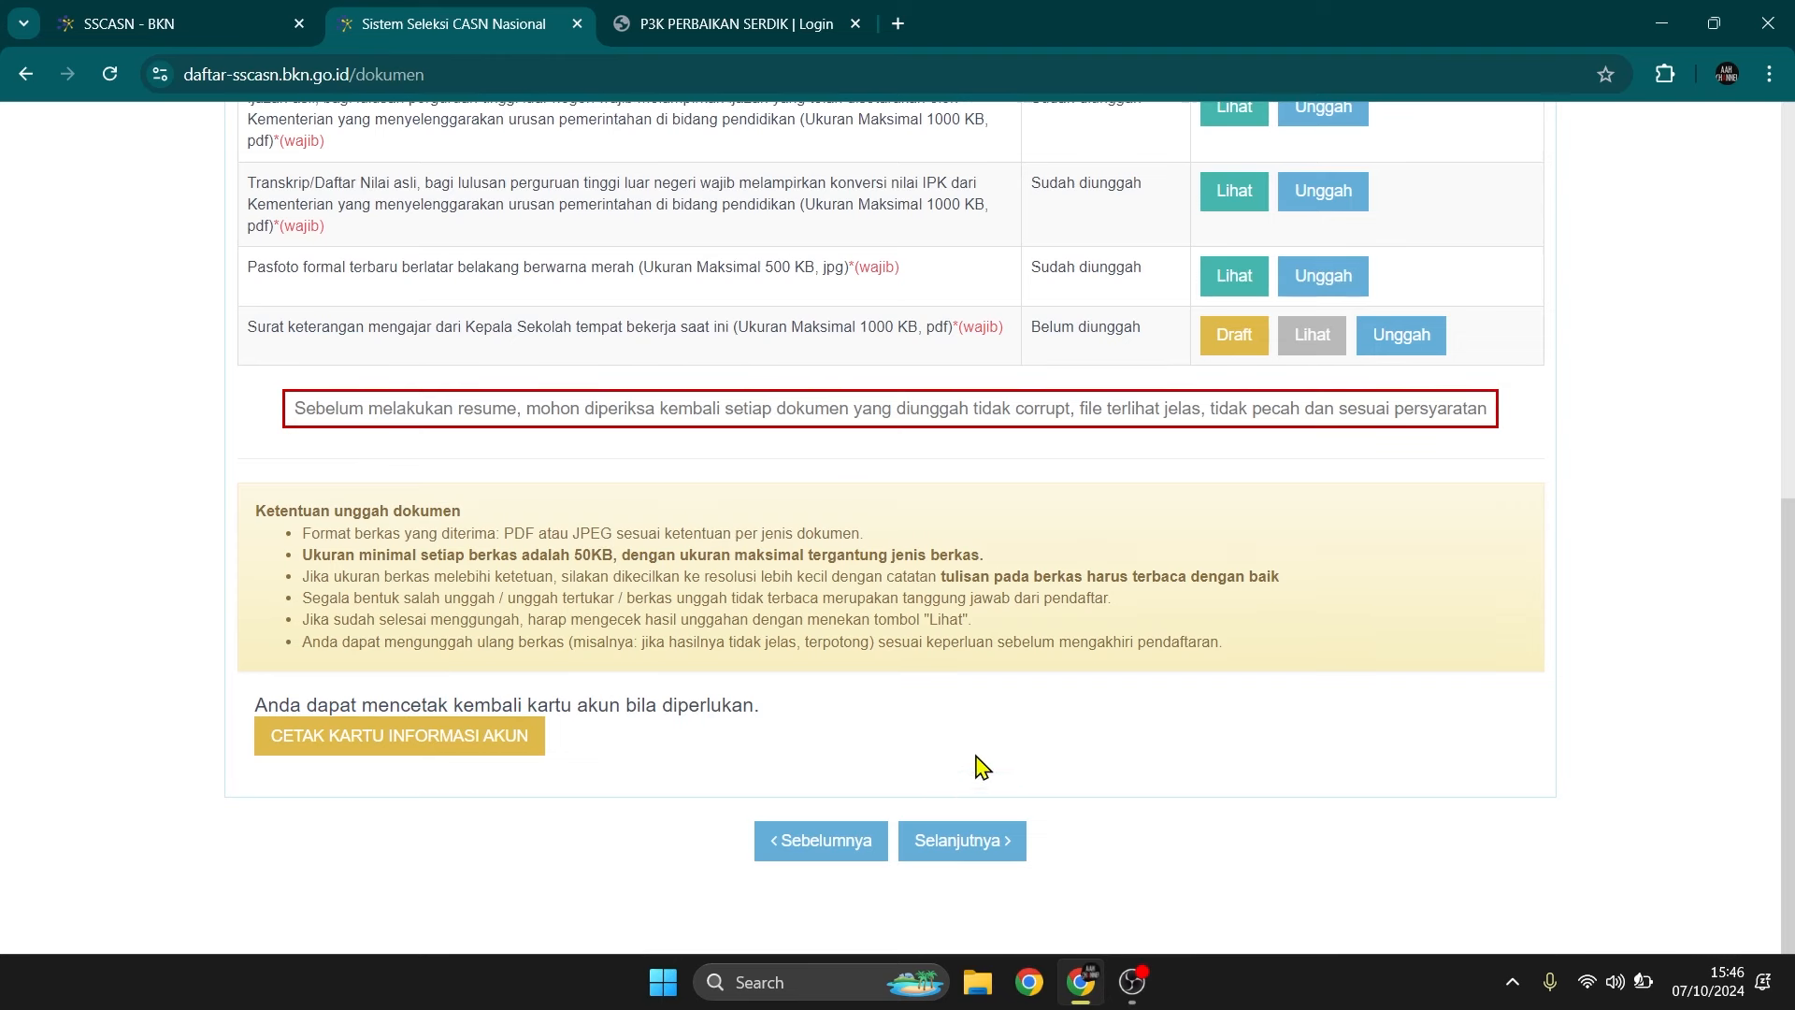
{"action": "left_click", "coordinate": [938, 843]}
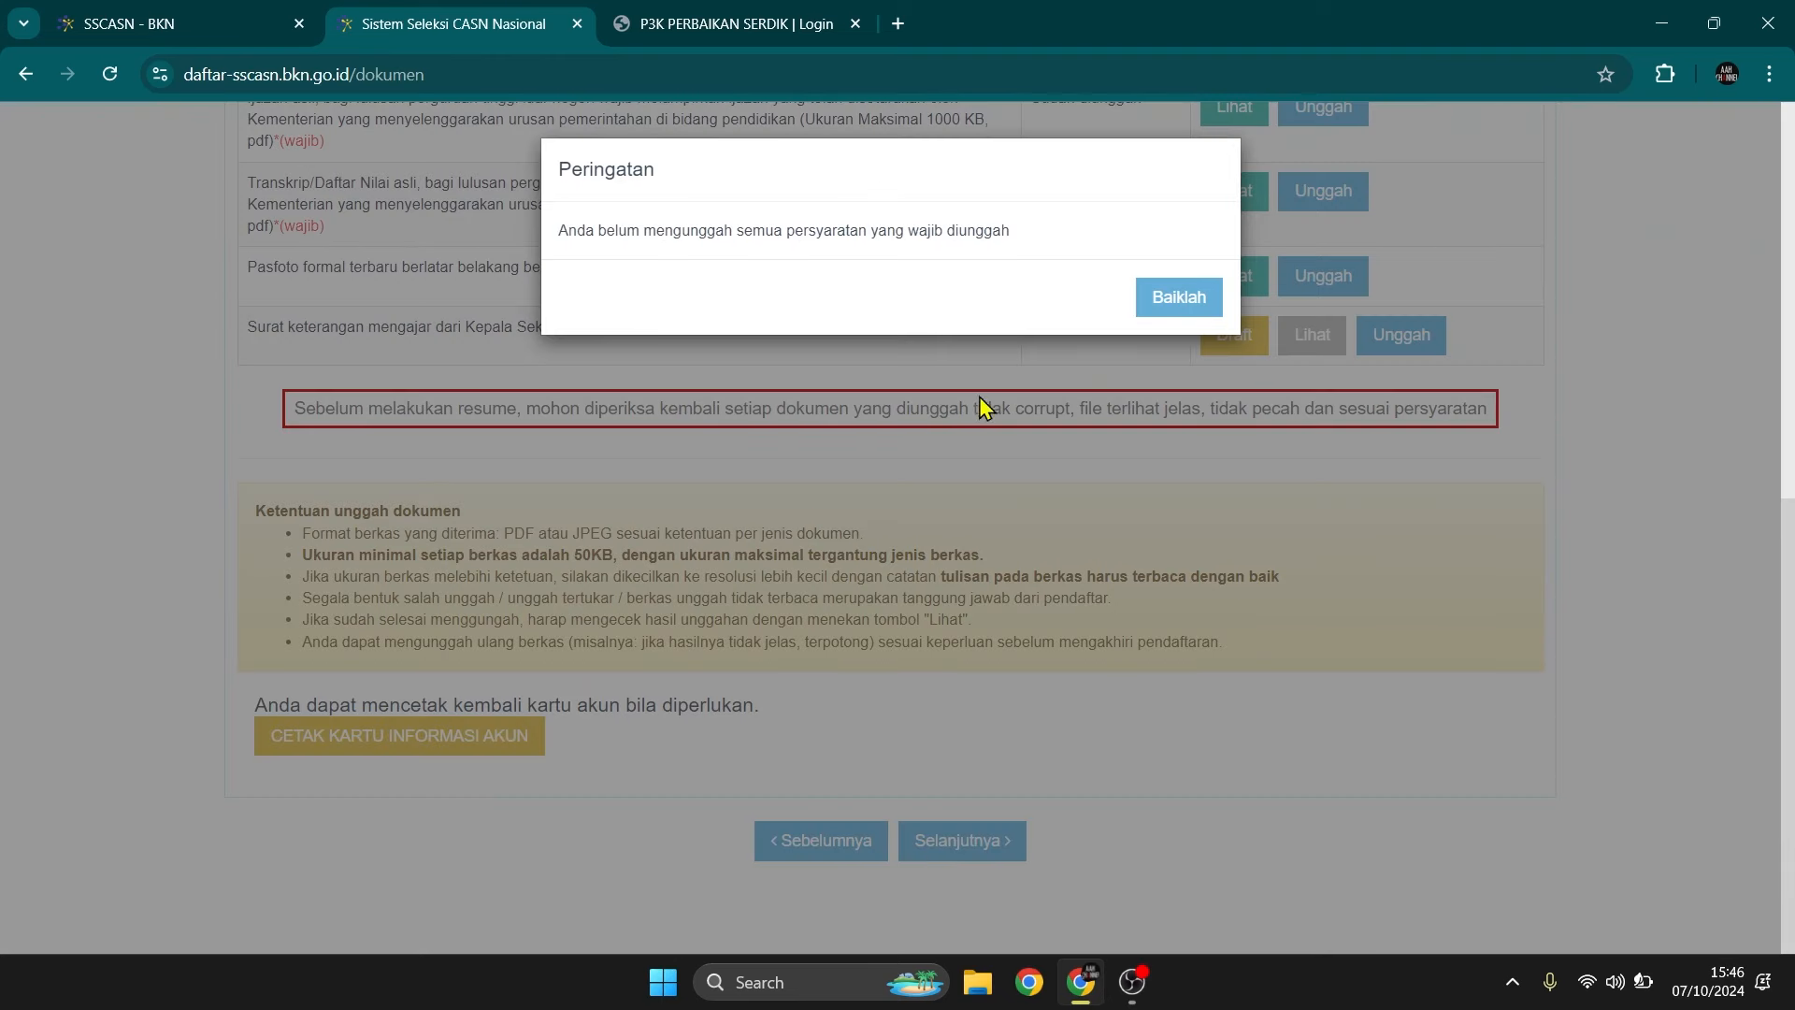
{"action": "left_click", "coordinate": [1159, 299]}
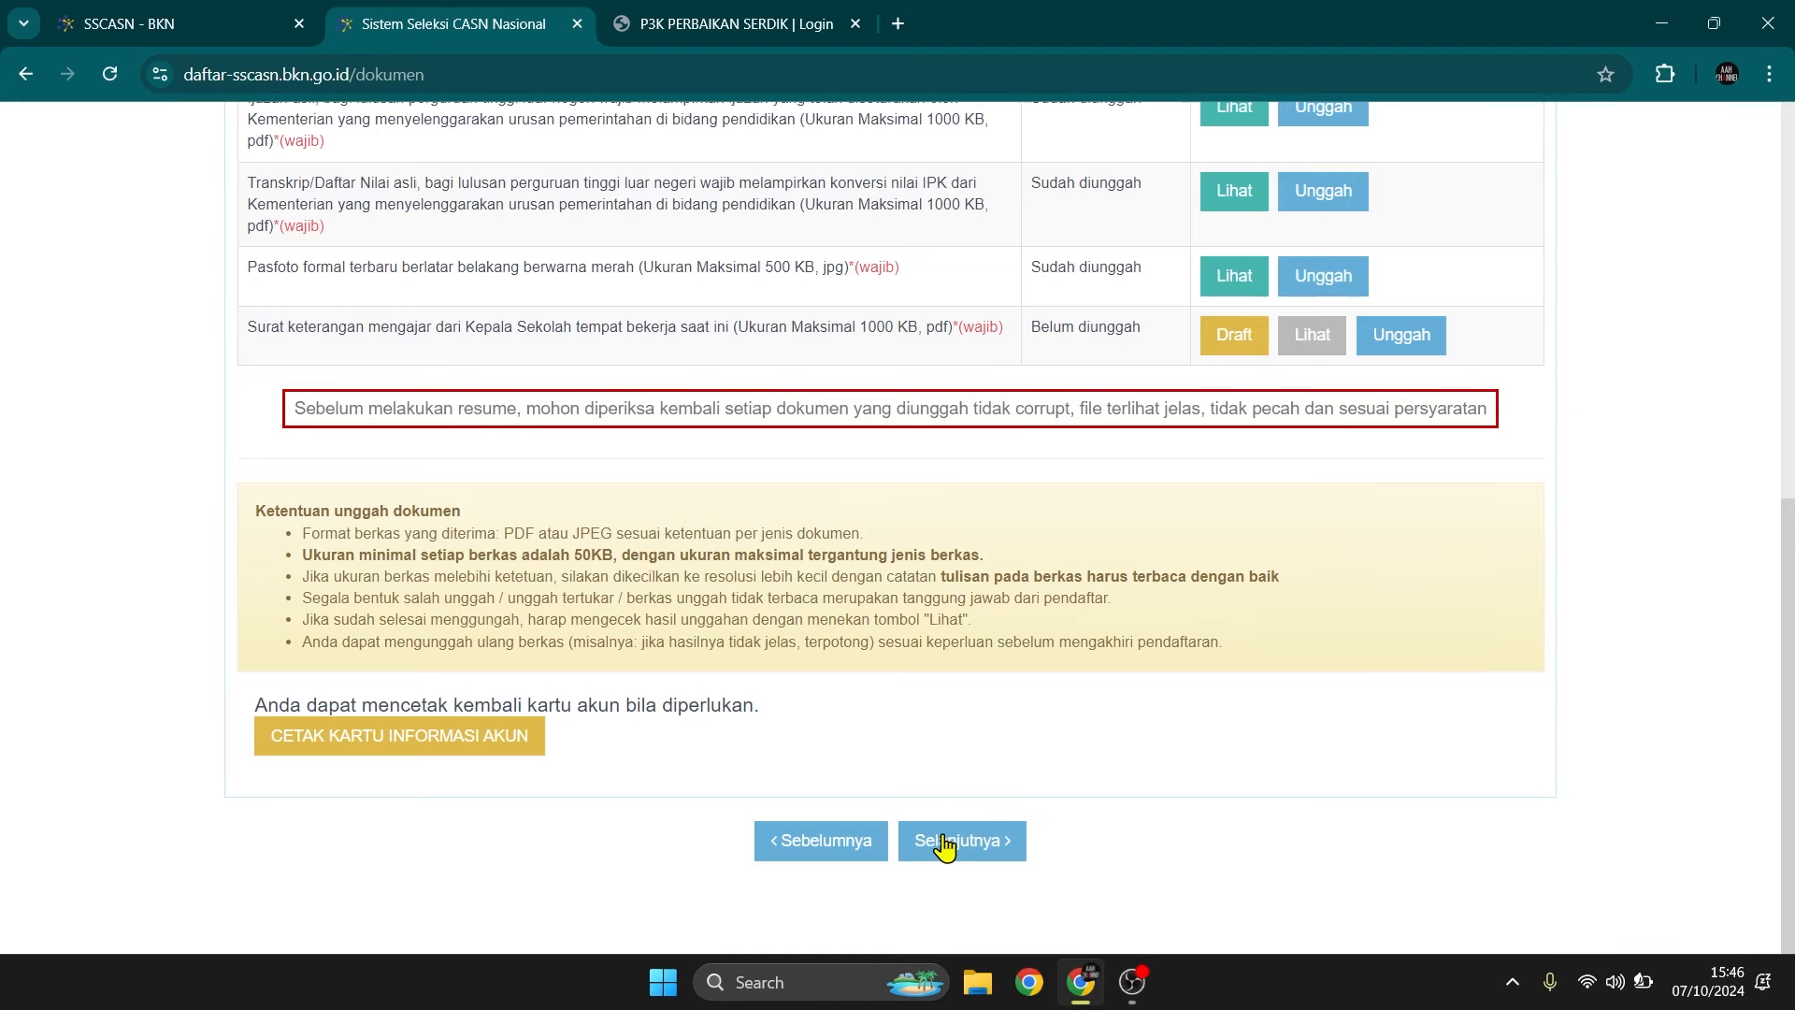
{"action": "scroll", "coordinate": [1084, 729], "scroll_direction": "up", "scroll_amount": 4}
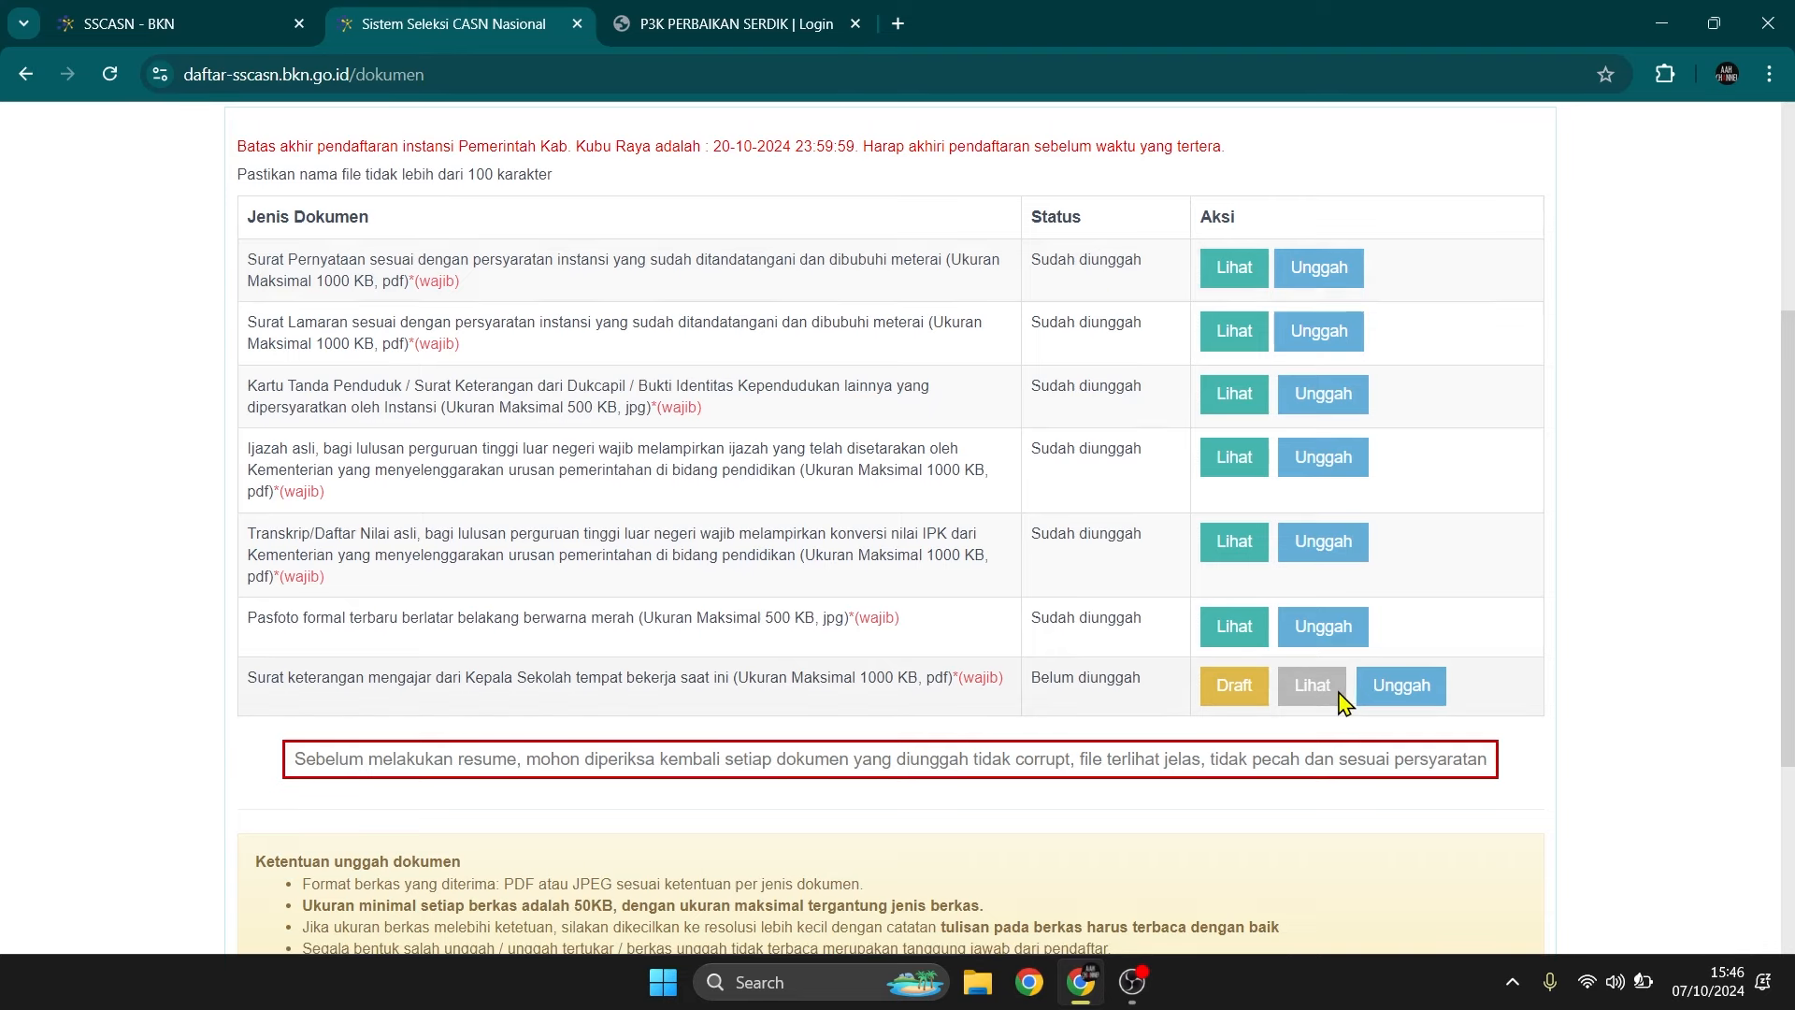
{"action": "scroll", "coordinate": [1791, 697], "scroll_direction": "down", "scroll_amount": 4}
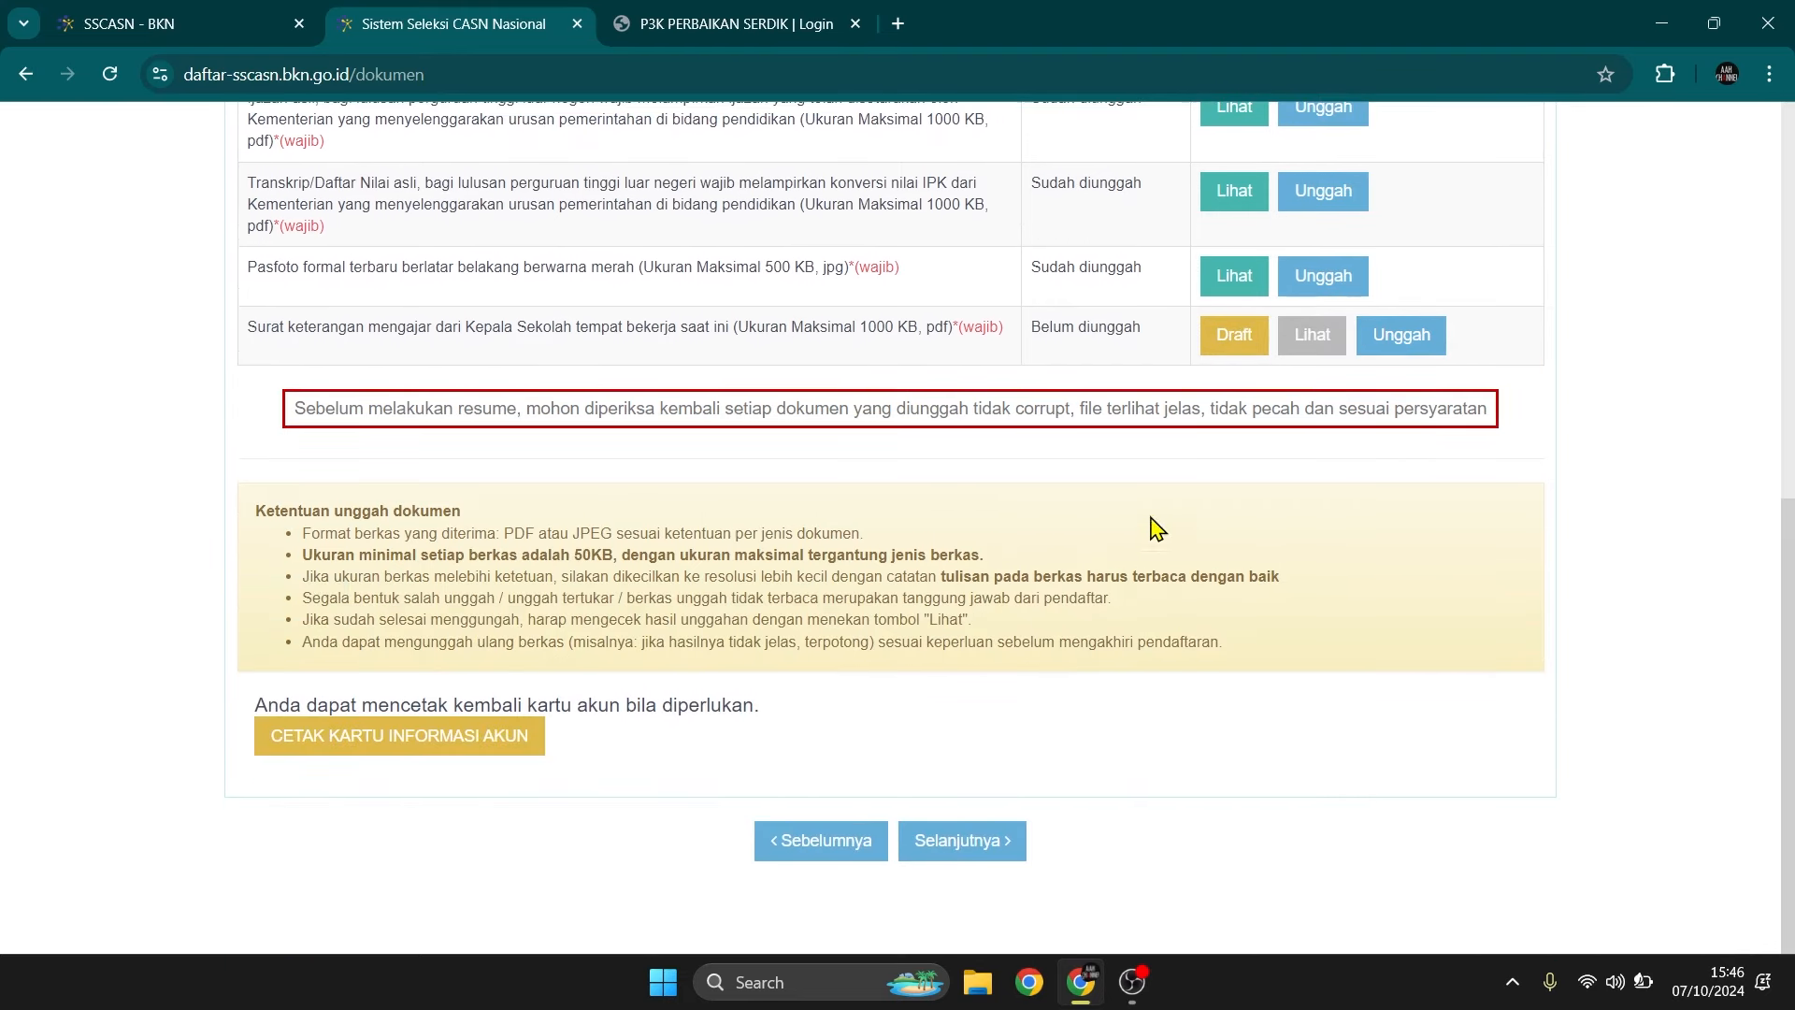
Step: Leave the document page for the SSCASN home page and minimize the browser to show the desktop
{"action": "scroll", "coordinate": [1790, 612], "scroll_direction": "up", "scroll_amount": 1}
{"action": "scroll", "coordinate": [1791, 613], "scroll_direction": "up", "scroll_amount": 15}
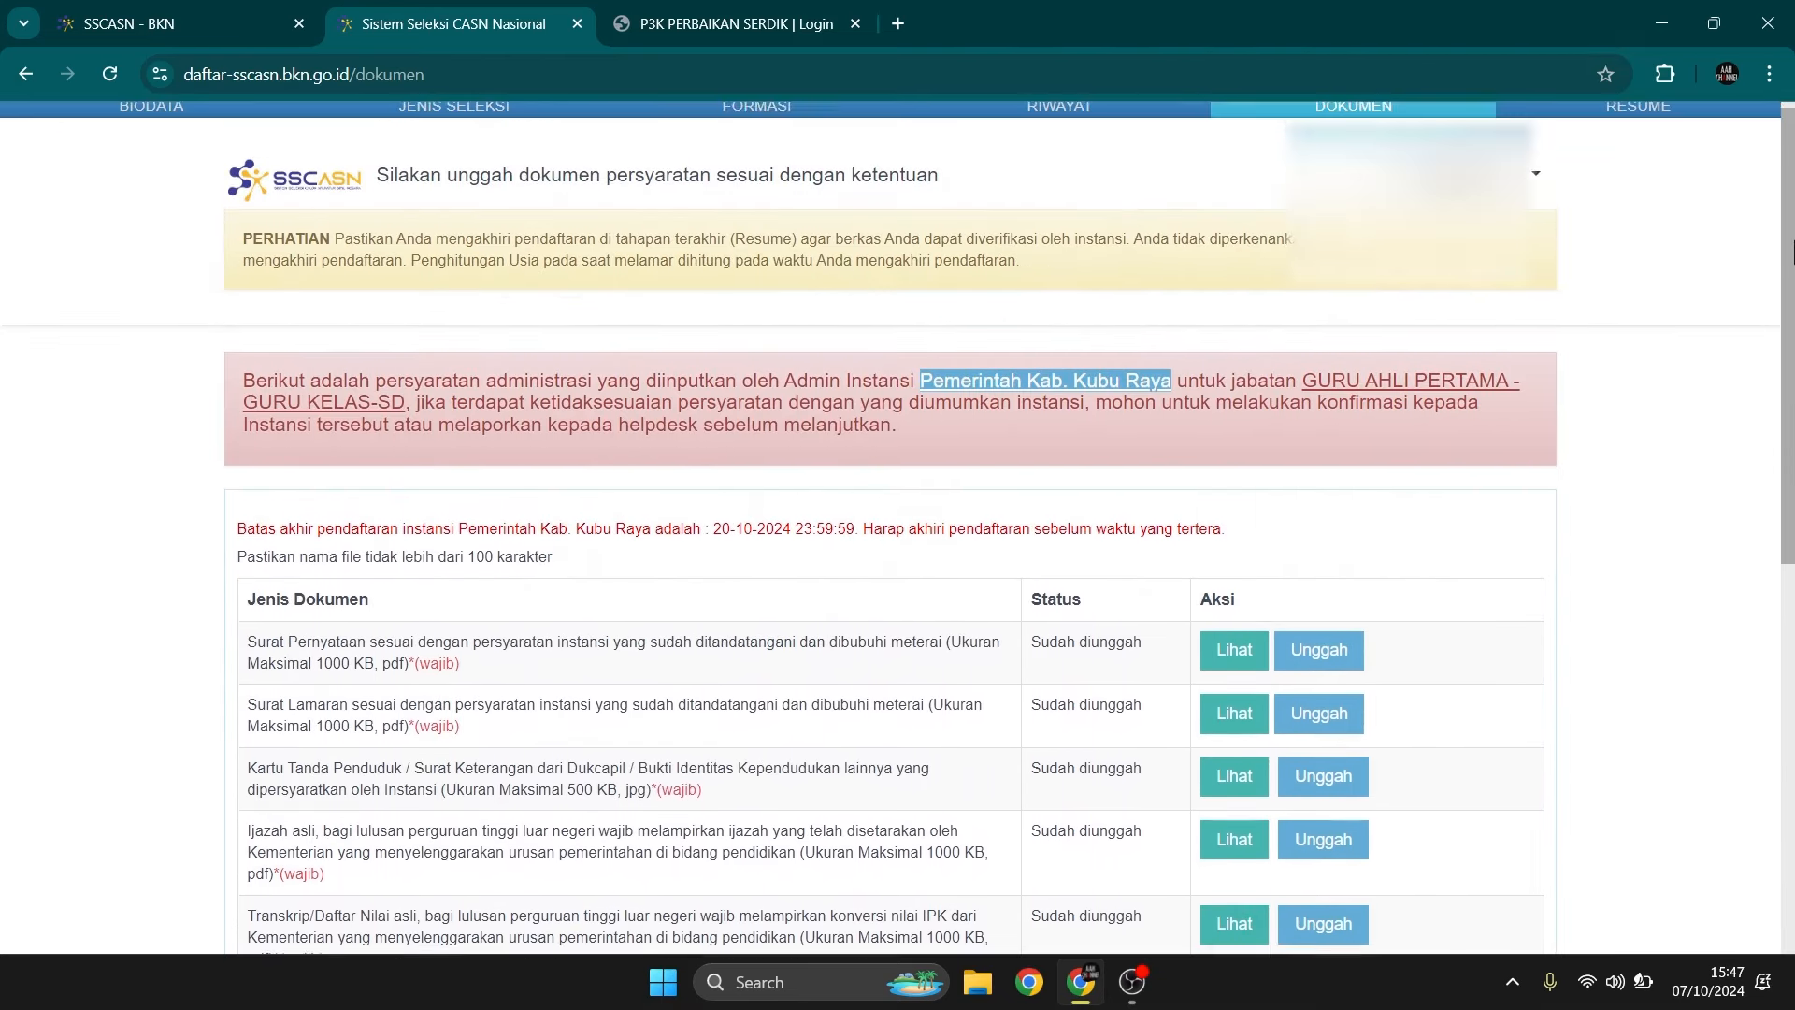
{"action": "key", "text": "ctrl+shift+Tab"}
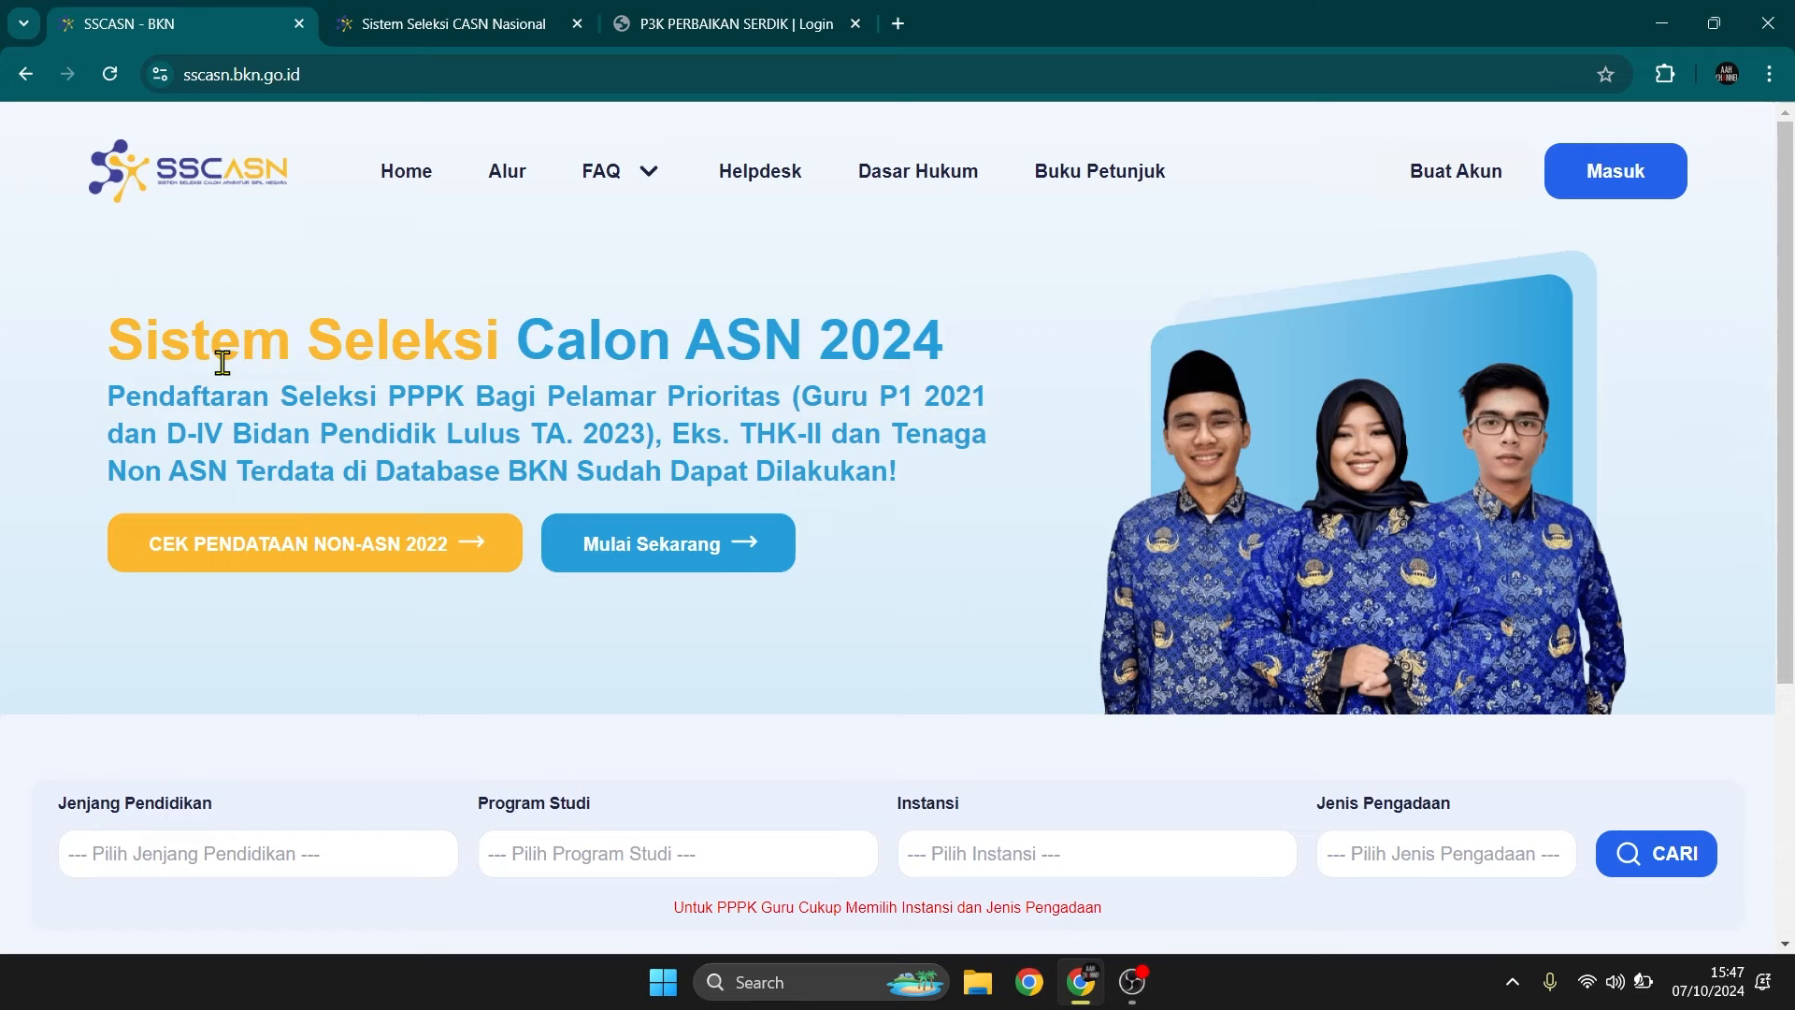
{"action": "left_click", "coordinate": [1657, 20]}
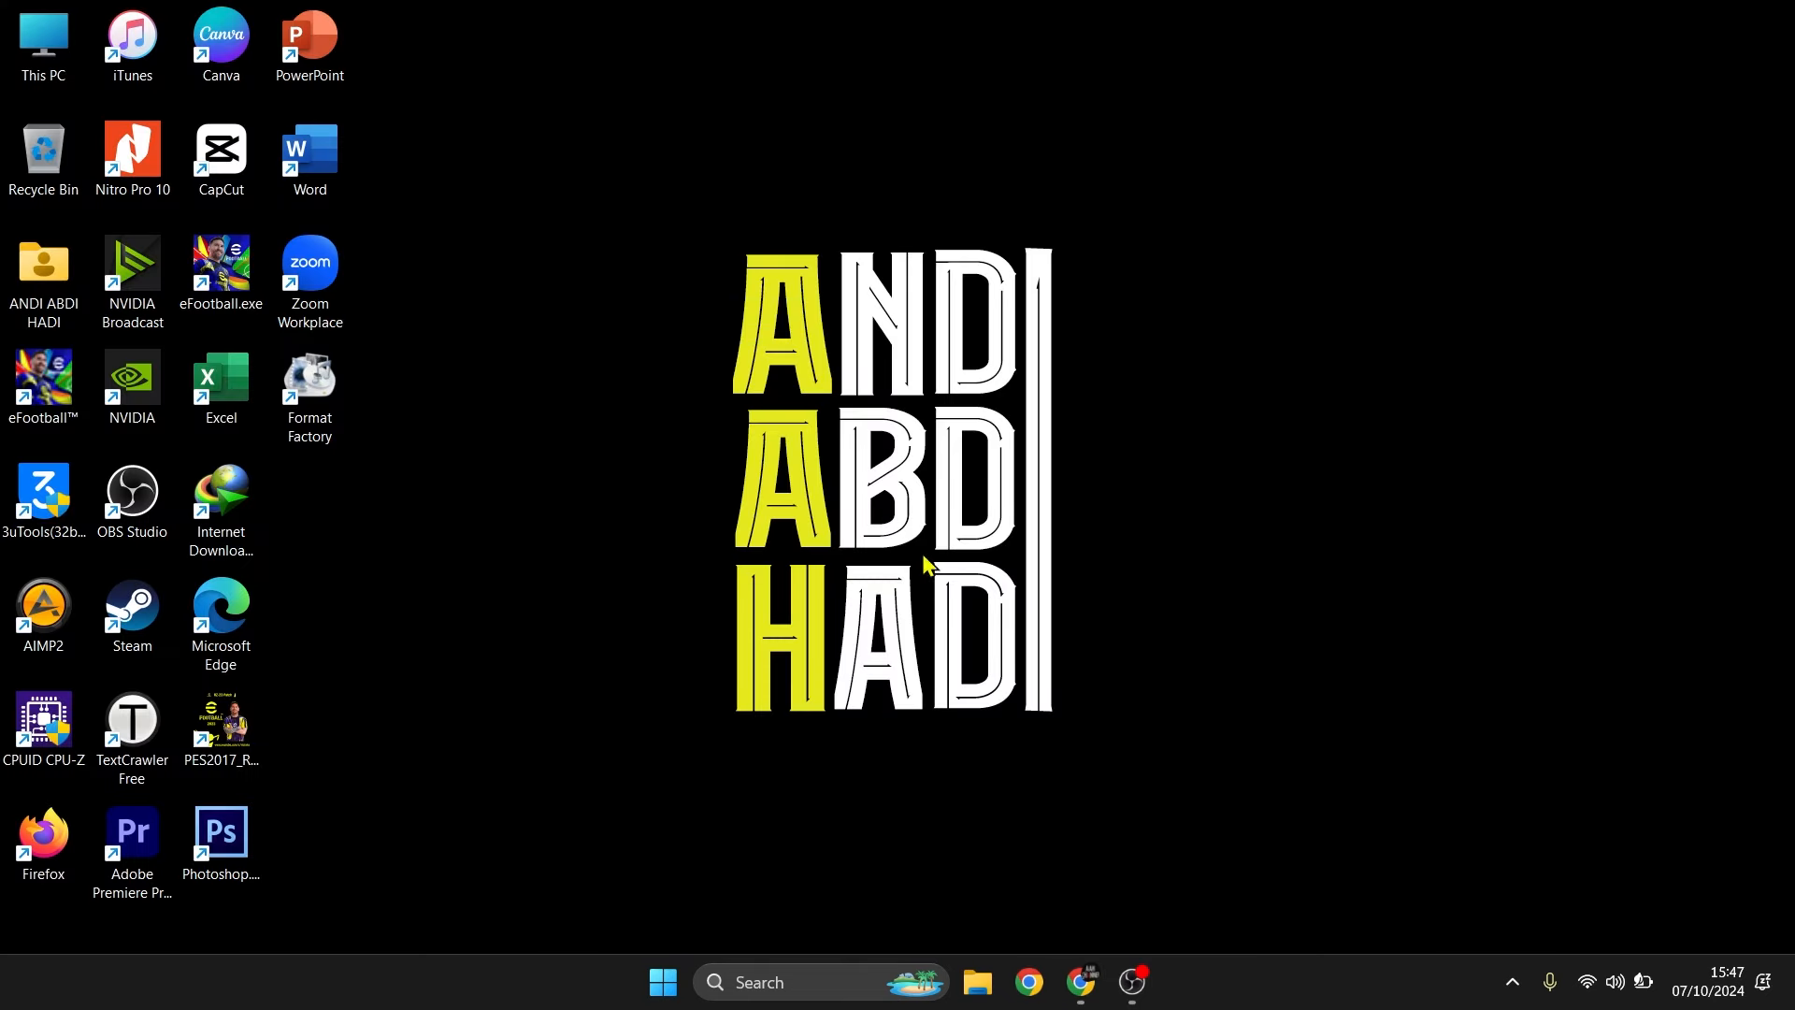